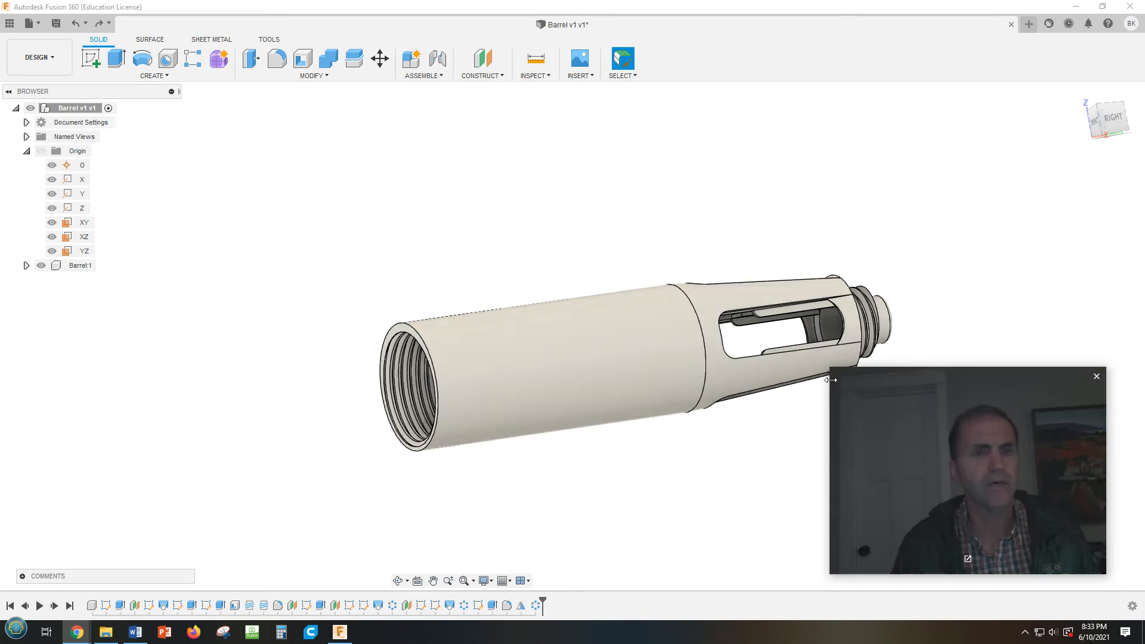
Examine the physical orange and white parts in the HoverCam document camera, and return to Fusion 360.
left_click_drag(831, 368, 909, 427)
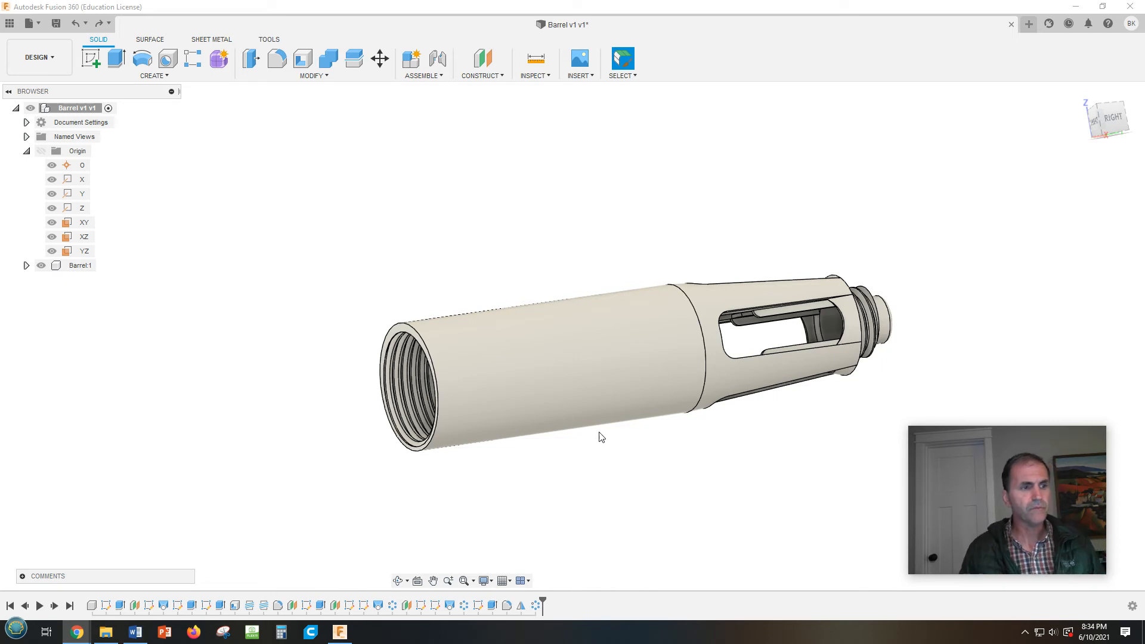
left_click(252, 632)
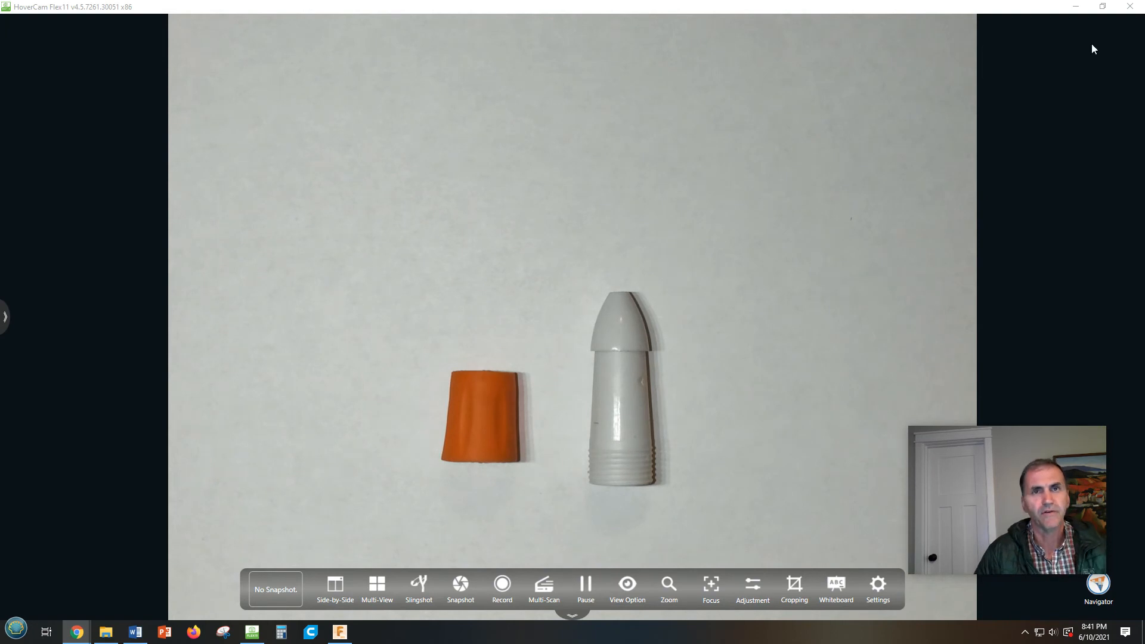
left_click(1075, 7)
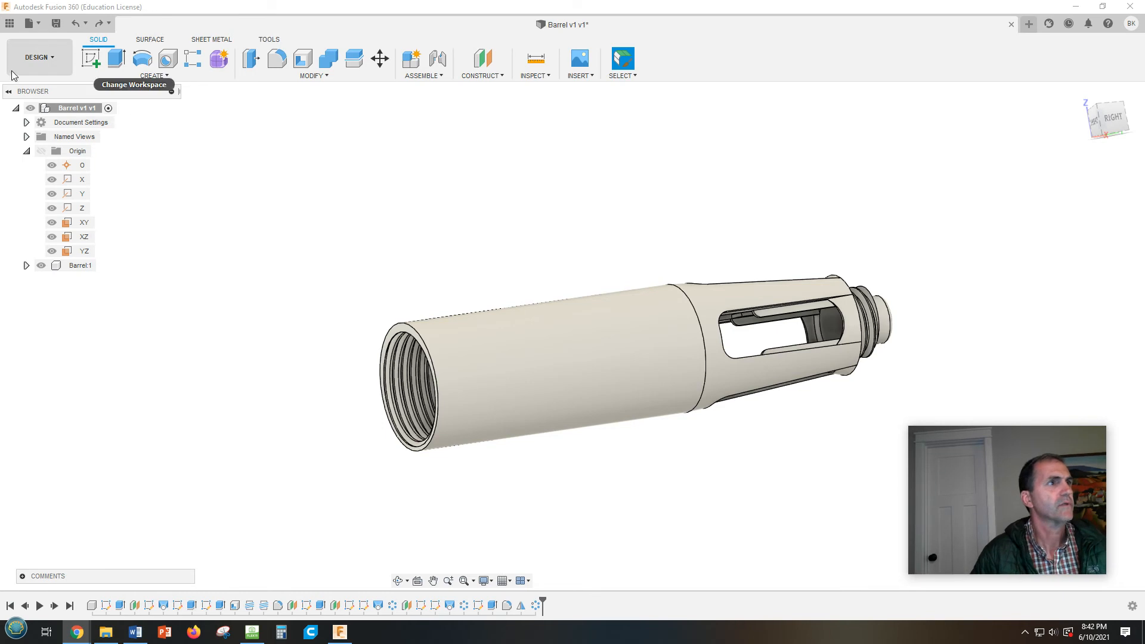
Create a new design and add an activated internal standard component named Component1.
left_click(29, 23)
left_click(72, 42)
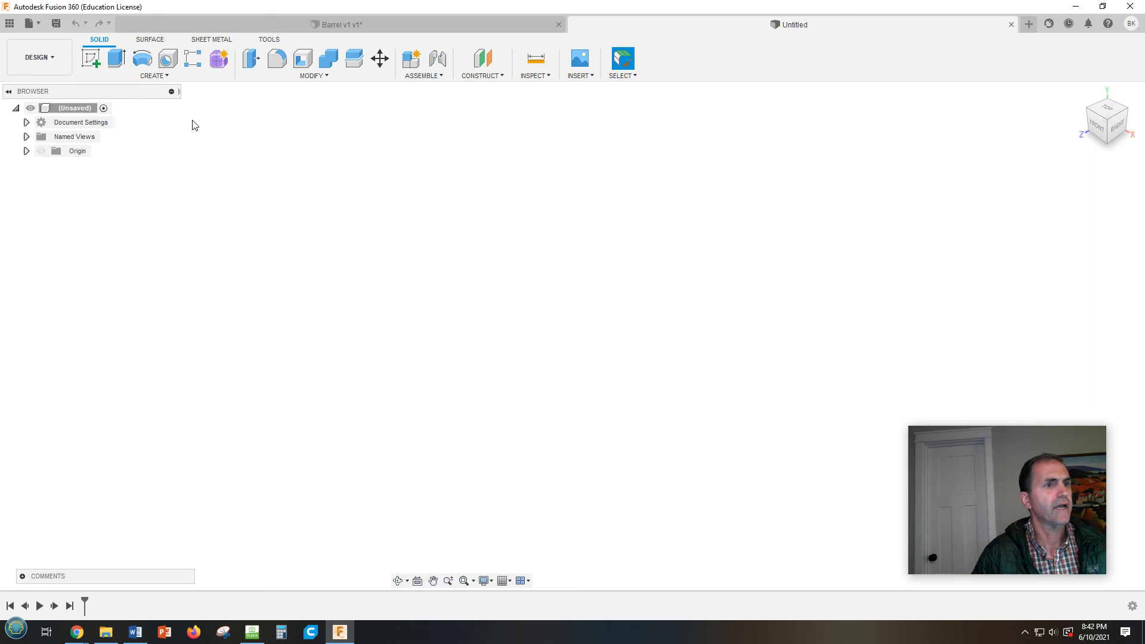
left_click(166, 78)
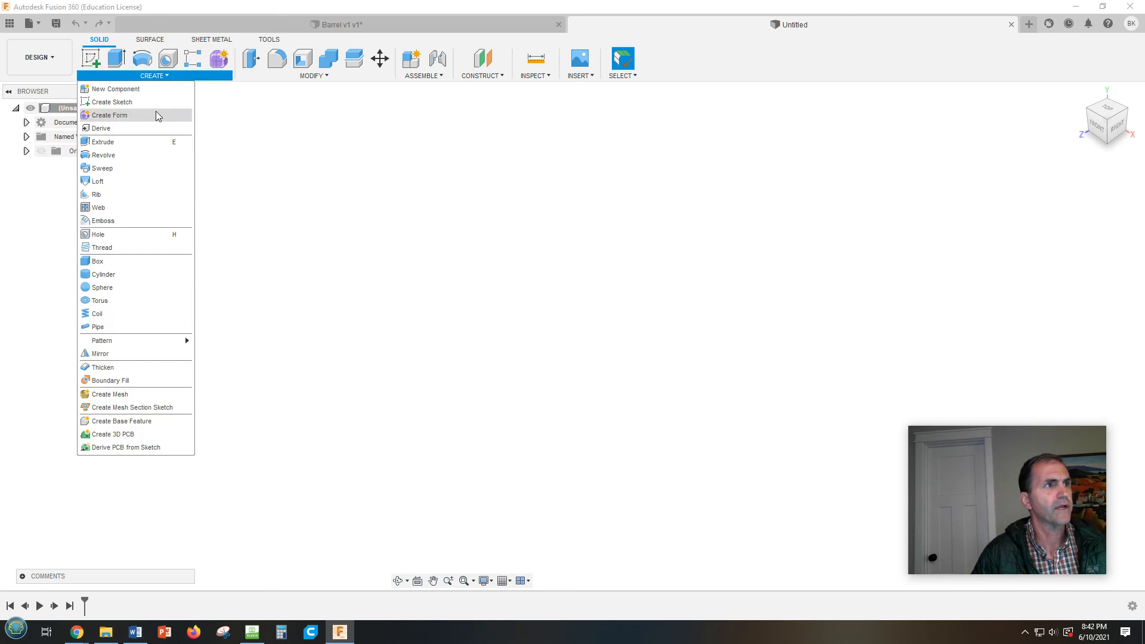
left_click(140, 96)
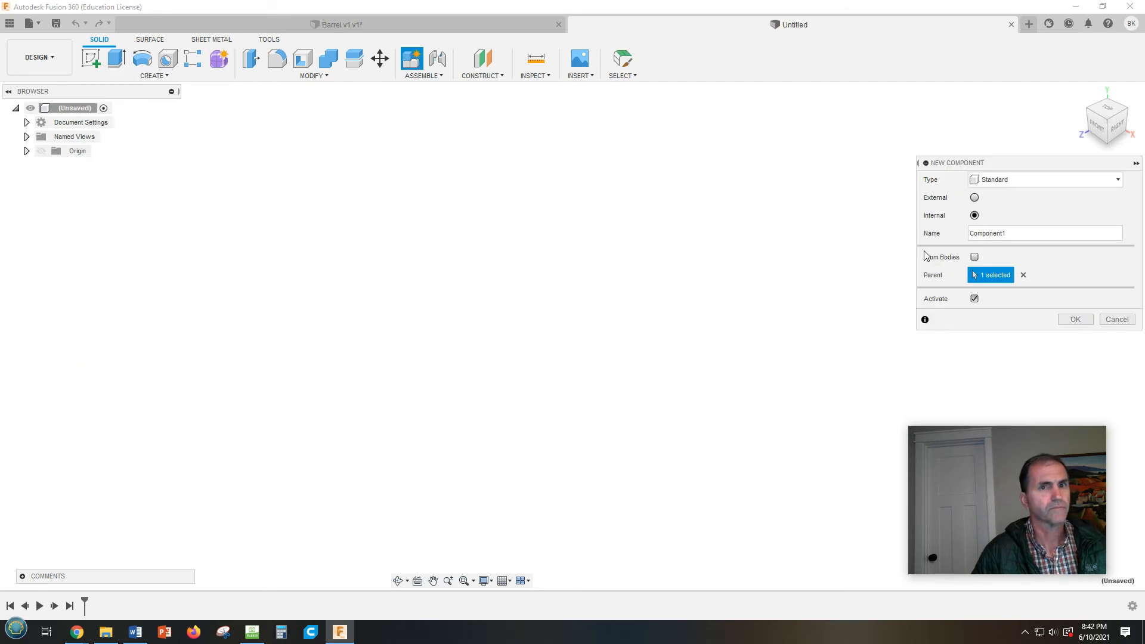
left_click(1076, 319)
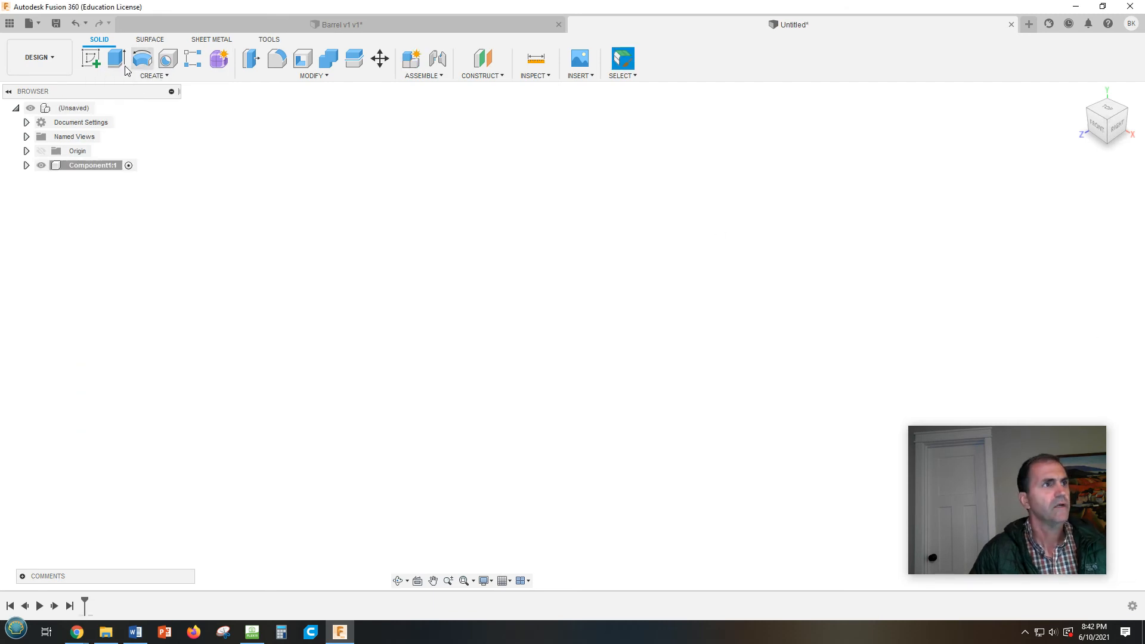
Start a sketch on the front plane and draw a vertical line 0.410 in long upward from the origin.
left_click(90, 58)
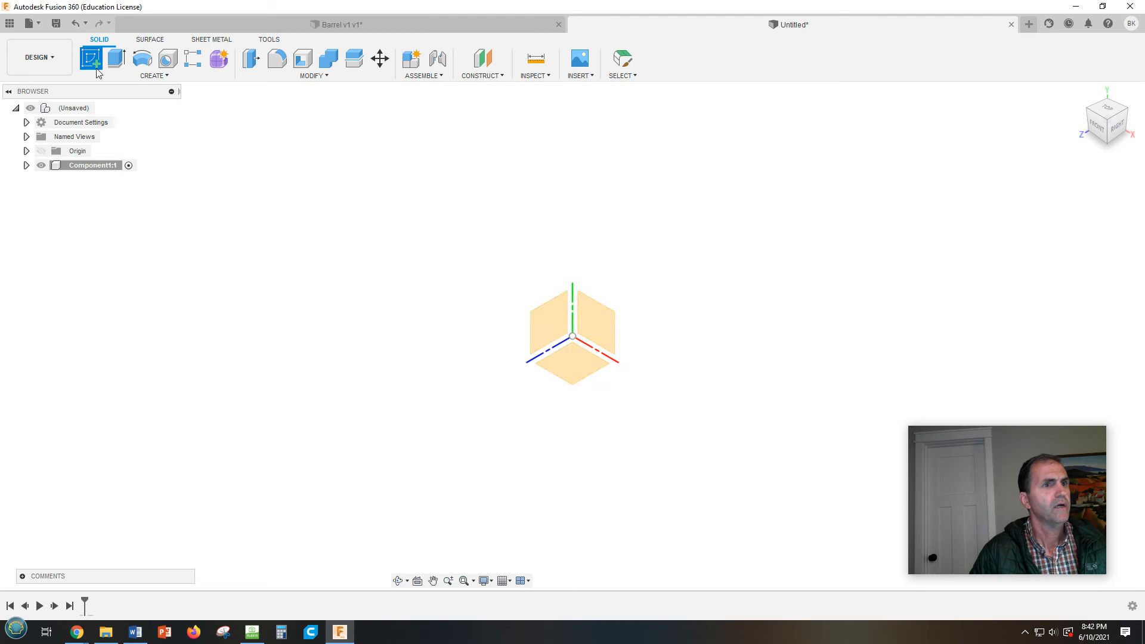
left_click(597, 322)
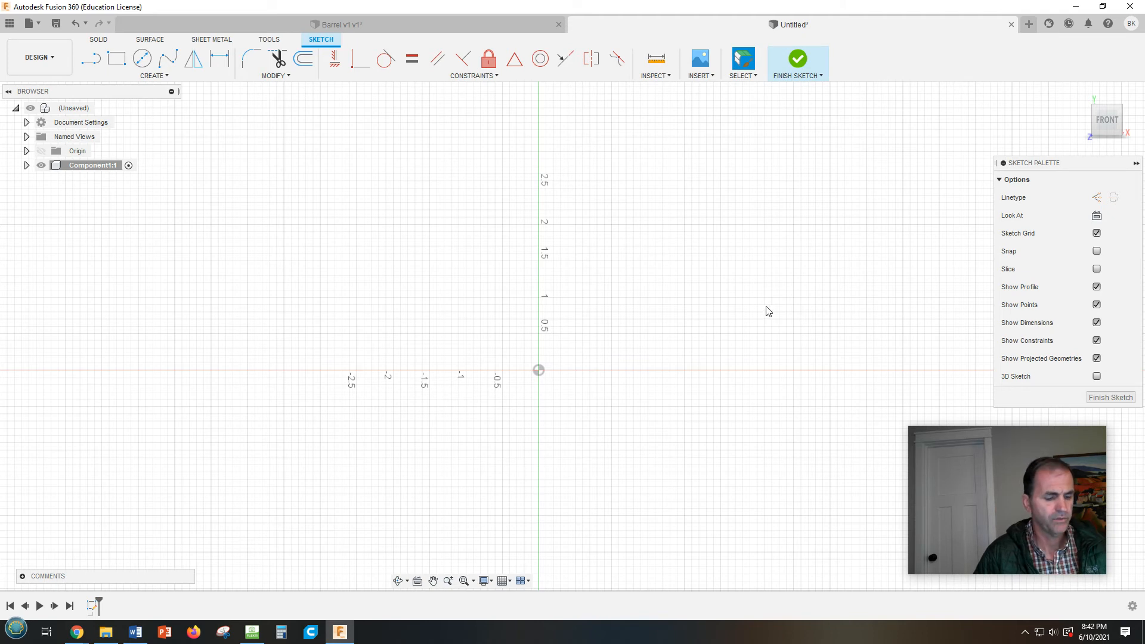
middle_click_drag(743, 314, 703, 356)
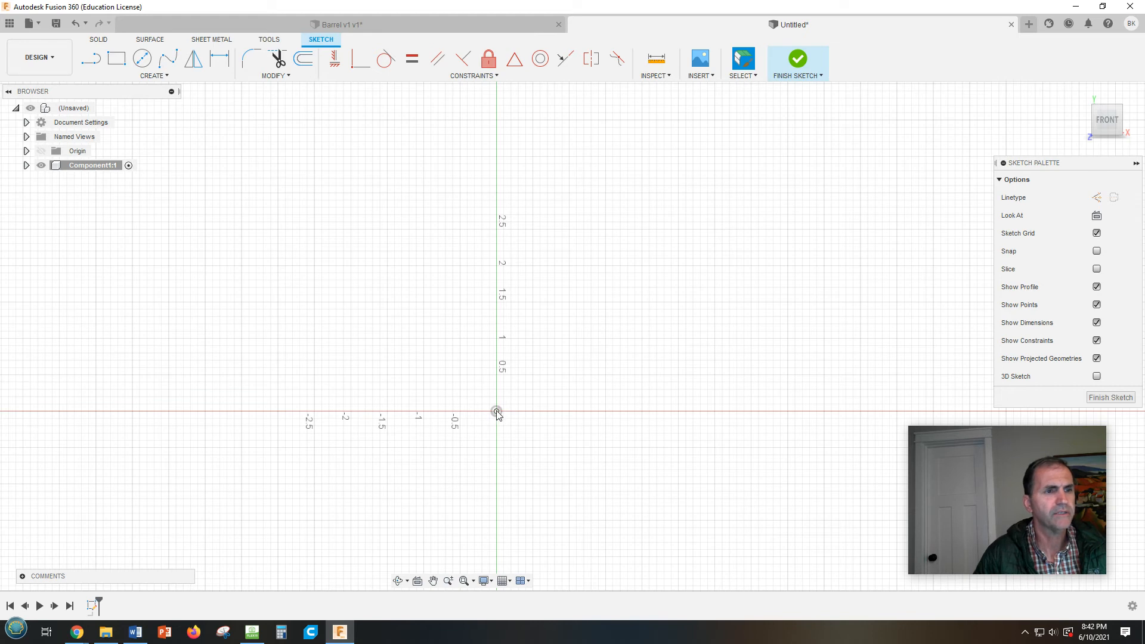
left_click(90, 58)
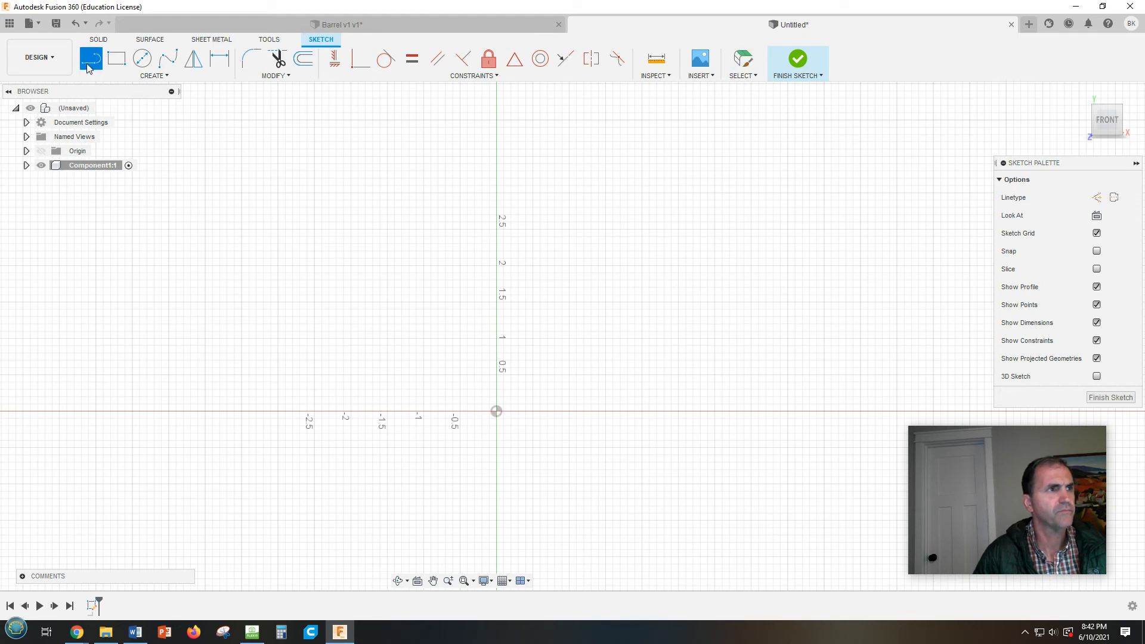
left_click(497, 412)
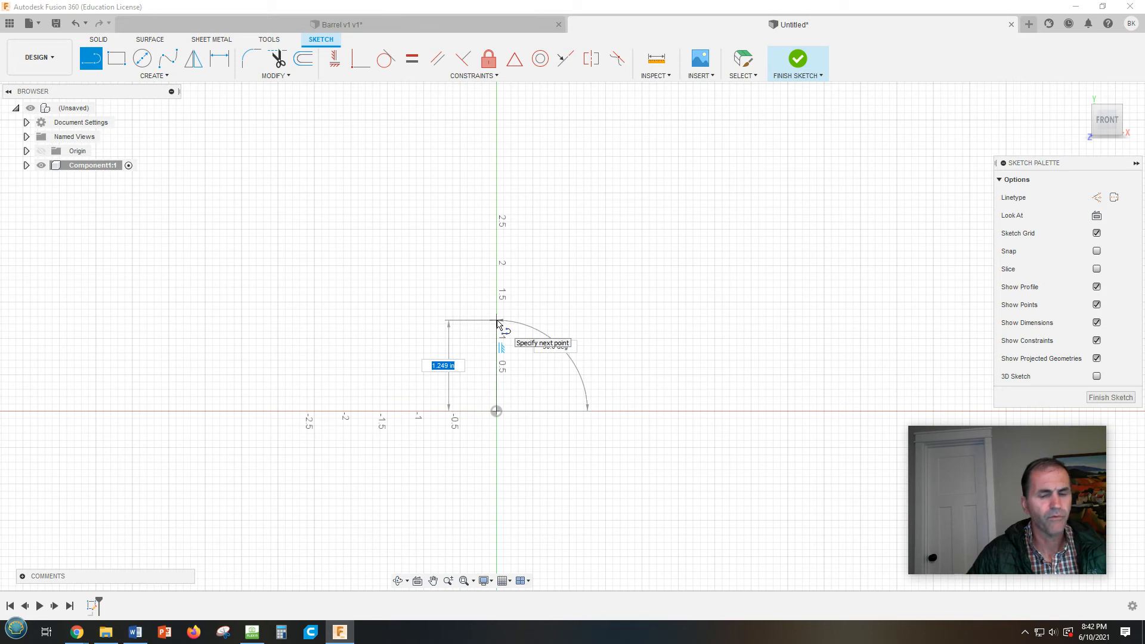
key("Tab")
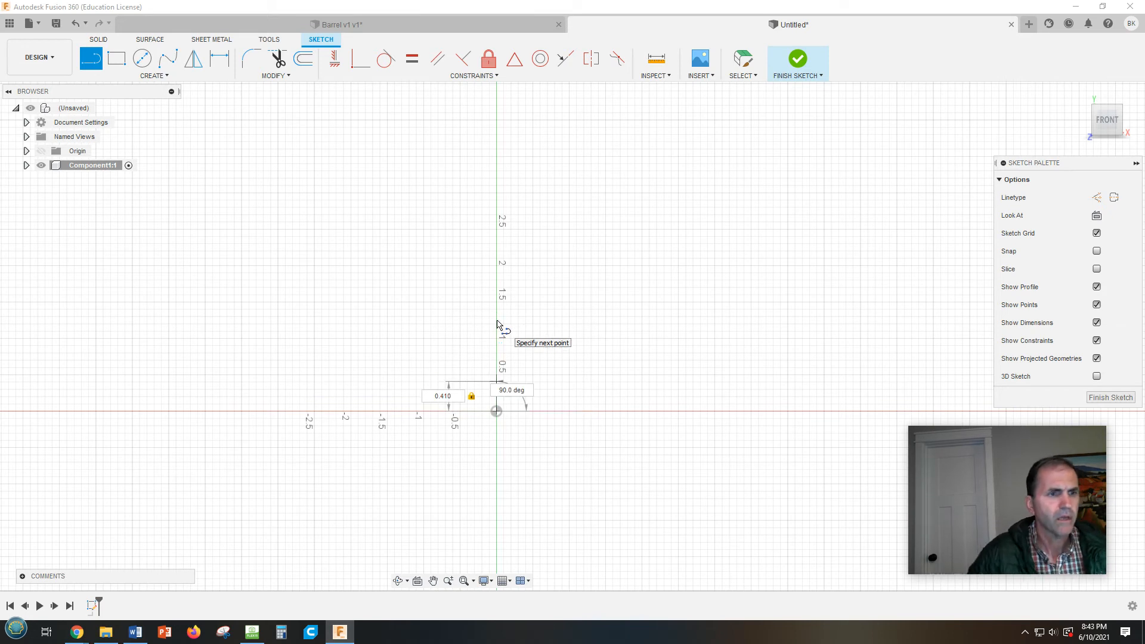
key("Tab")
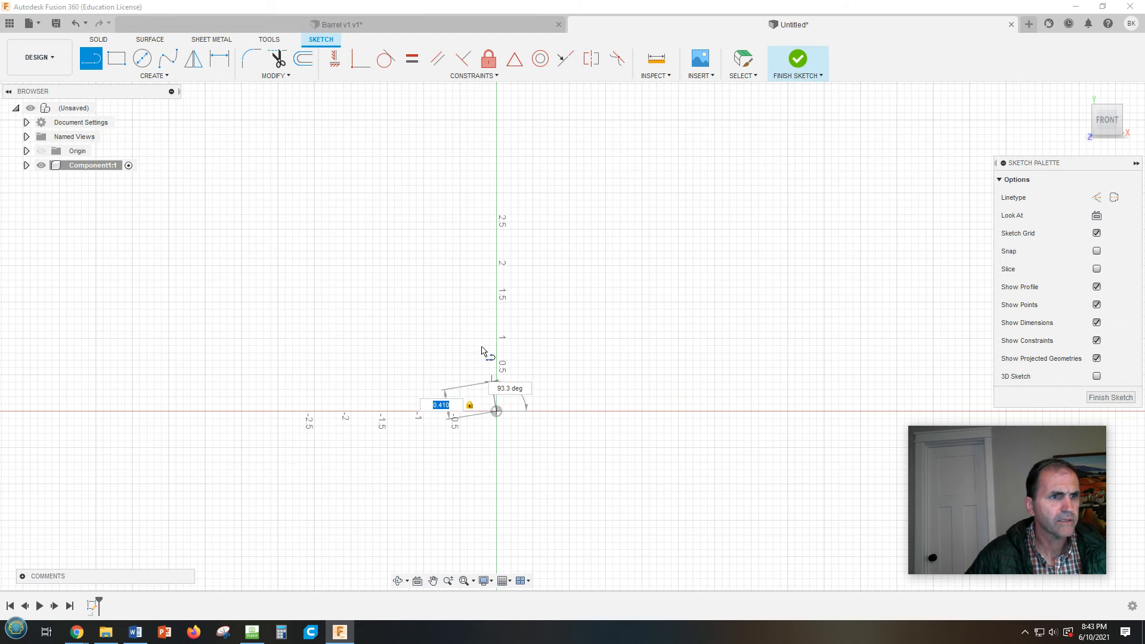
left_click(496, 374)
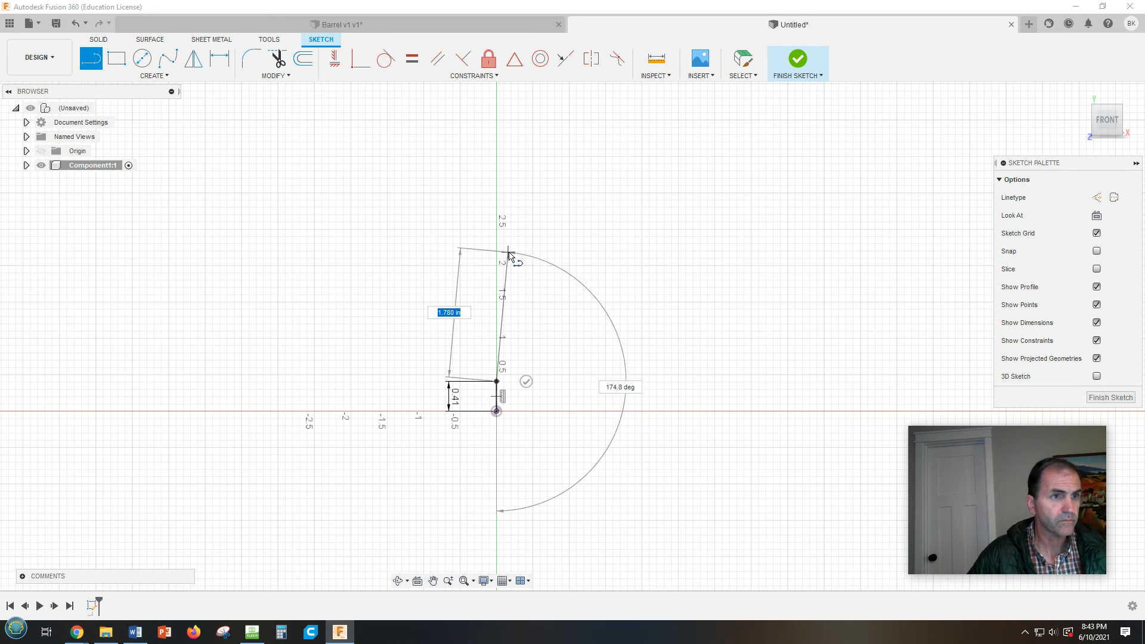
Continue with a slightly right-leaning line about 1.78 in long, ending in a short perpendicular line about 0.064 in long.
left_click(511, 253)
scroll(514, 256, "up", 5)
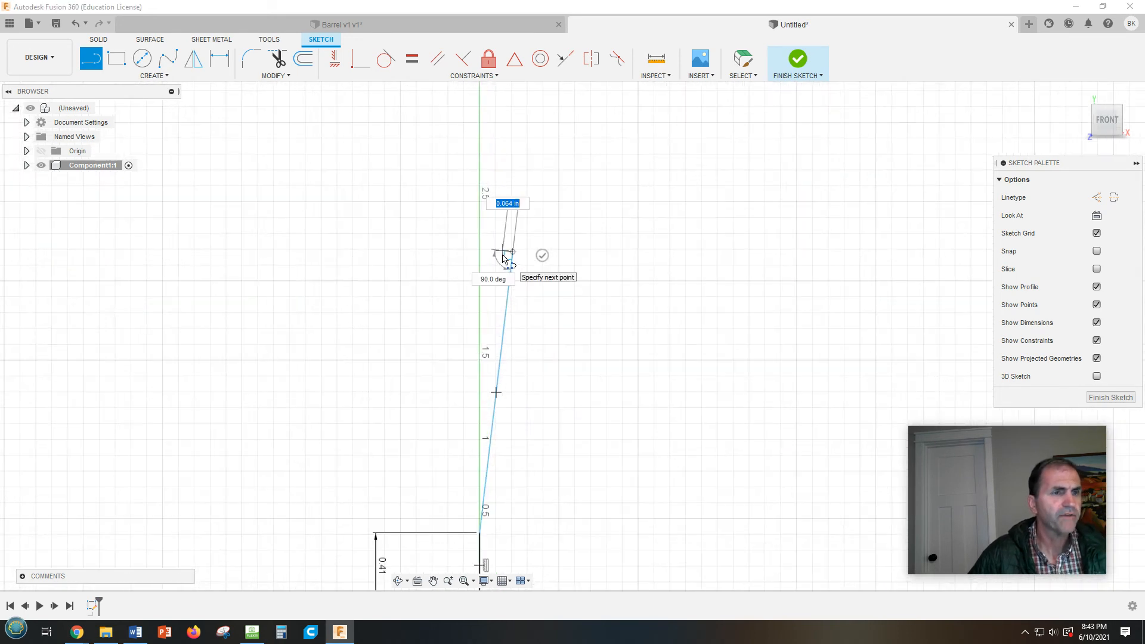
left_click_drag(506, 252, 439, 358)
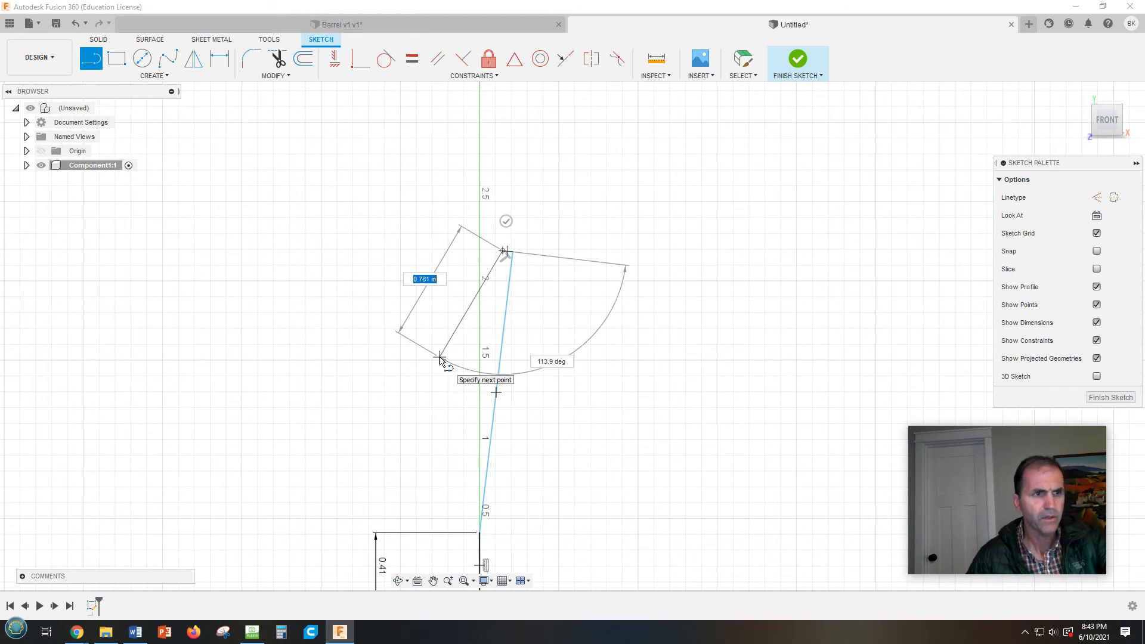
key("Escape")
Apply a horizontal constraint to the short line at the upper end of the profile.
scroll(504, 250, "up", 8)
left_click(508, 263)
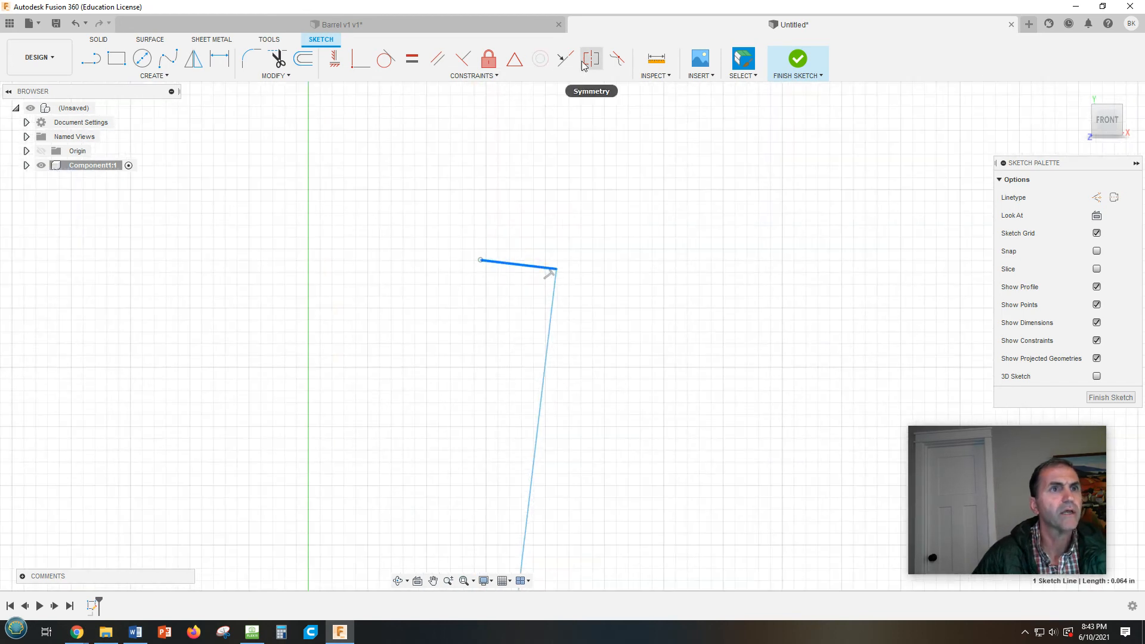
left_click(334, 65)
scroll(494, 287, "up", 3)
scroll(489, 317, "down", 6)
mouse_move(515, 353)
middle_mouse_down()
mouse_move(636, 205)
mouse_move(640, 217)
middle_mouse_up()
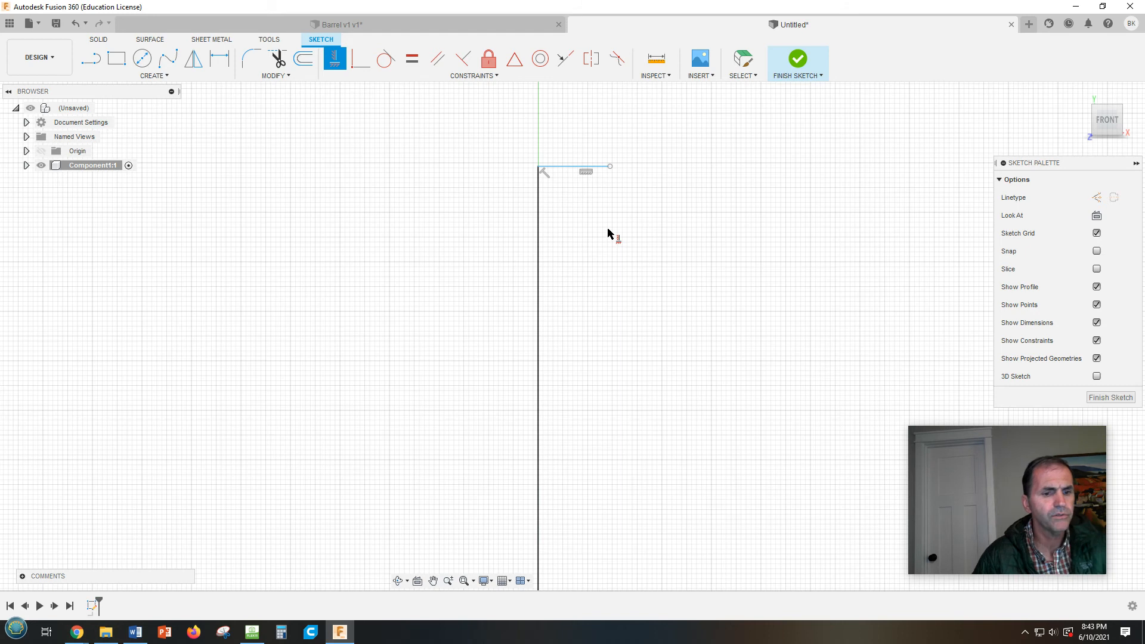
Try to move the corner between the short horizontal line and the long line away from the vertical axis.
key("Escape")
left_click_drag(543, 169, 538, 234)
scroll(596, 307, "up", 3)
scroll(617, 334, "down", 4)
scroll(632, 358, "down", 5)
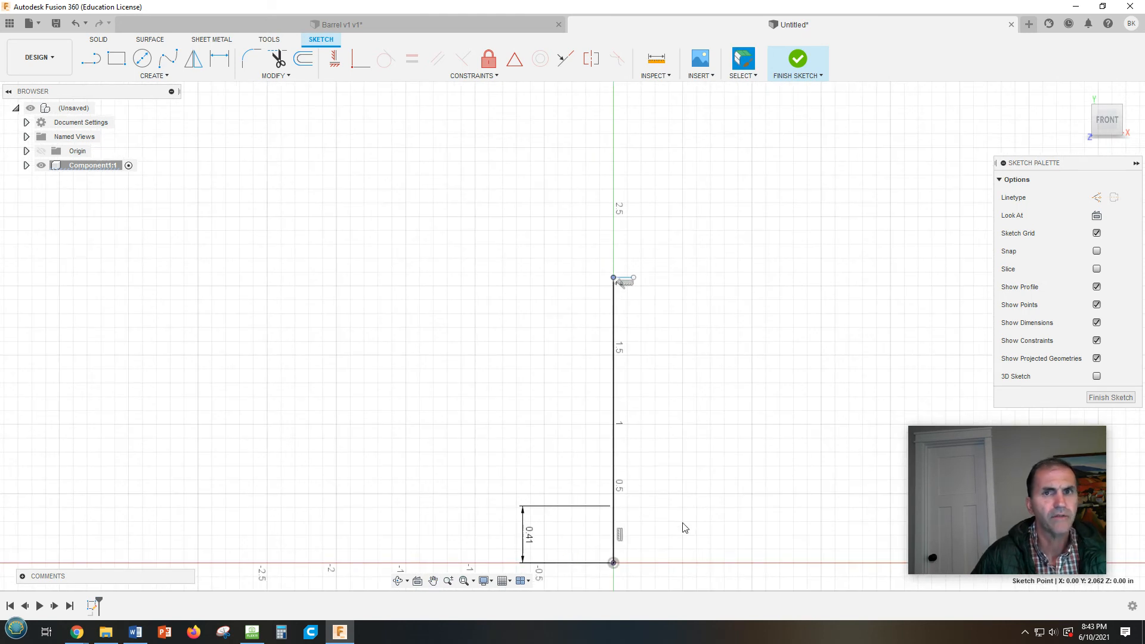
scroll(655, 506, "down", 1)
scroll(623, 520, "up", 3)
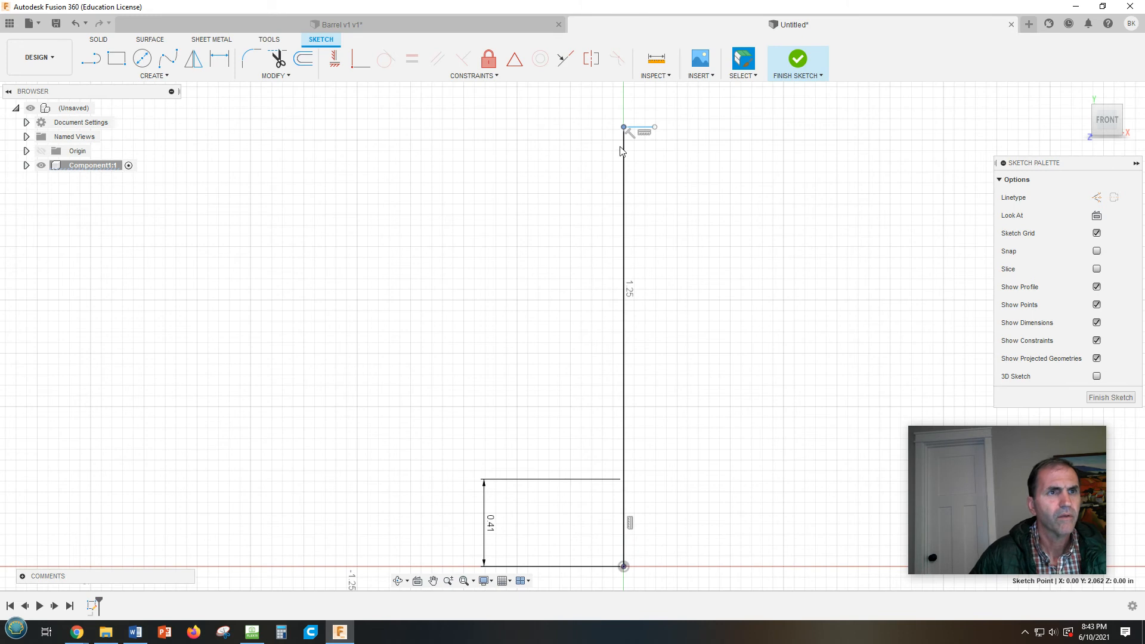
left_click_drag(624, 127, 637, 136)
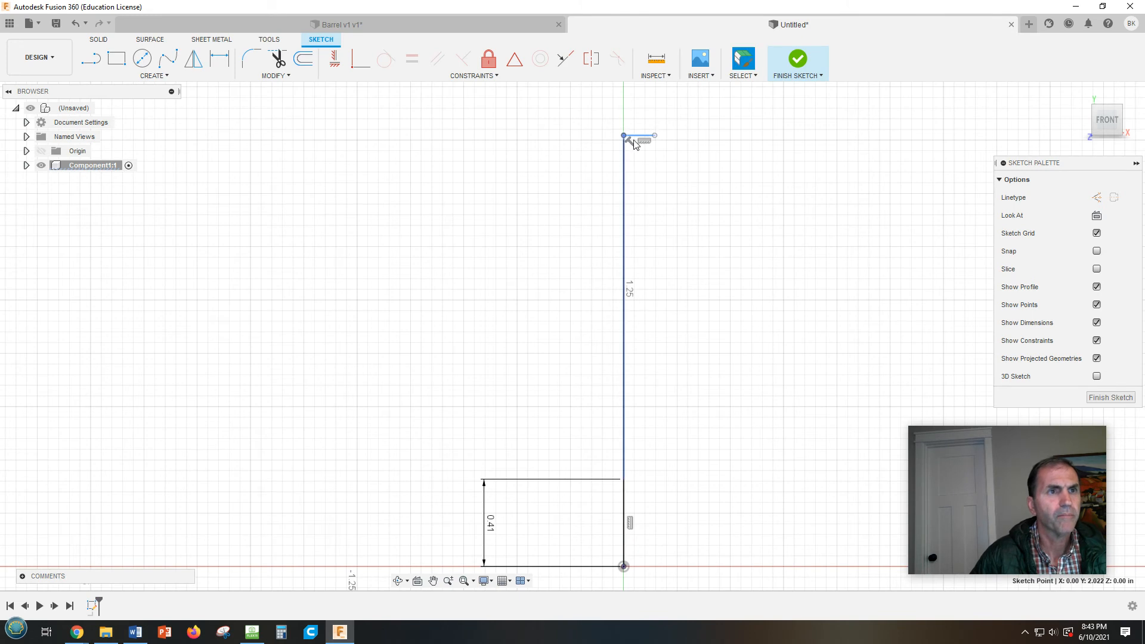
Delete the perpendicular constraint at the upper corner and move that corner point to about X 0.202, Y 1.986 in.
right_click(631, 145)
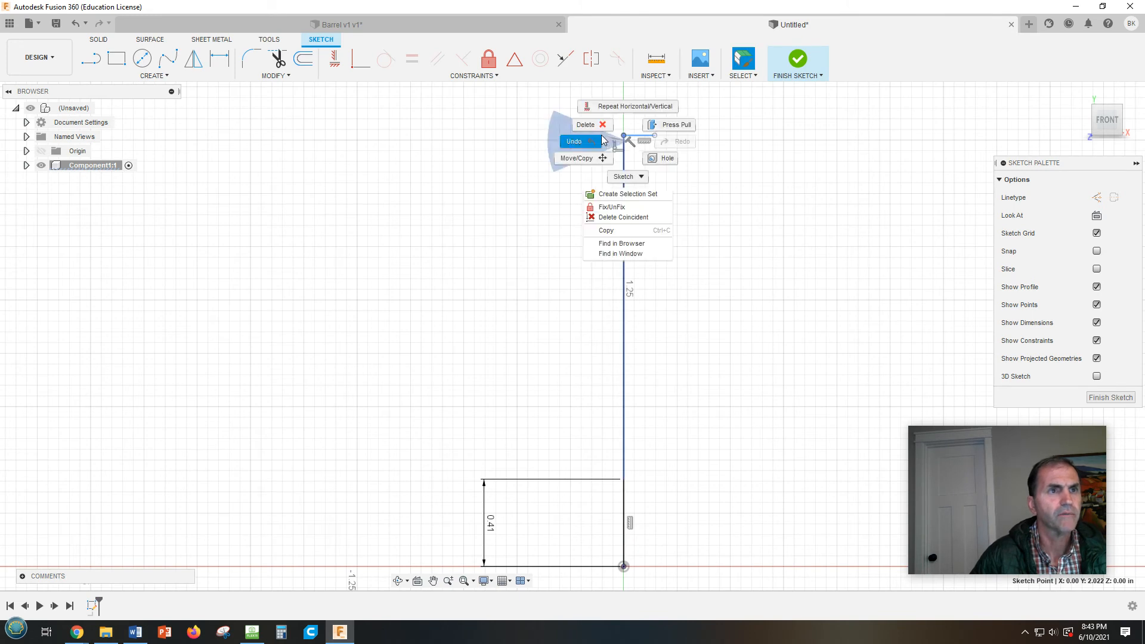
left_click(581, 141)
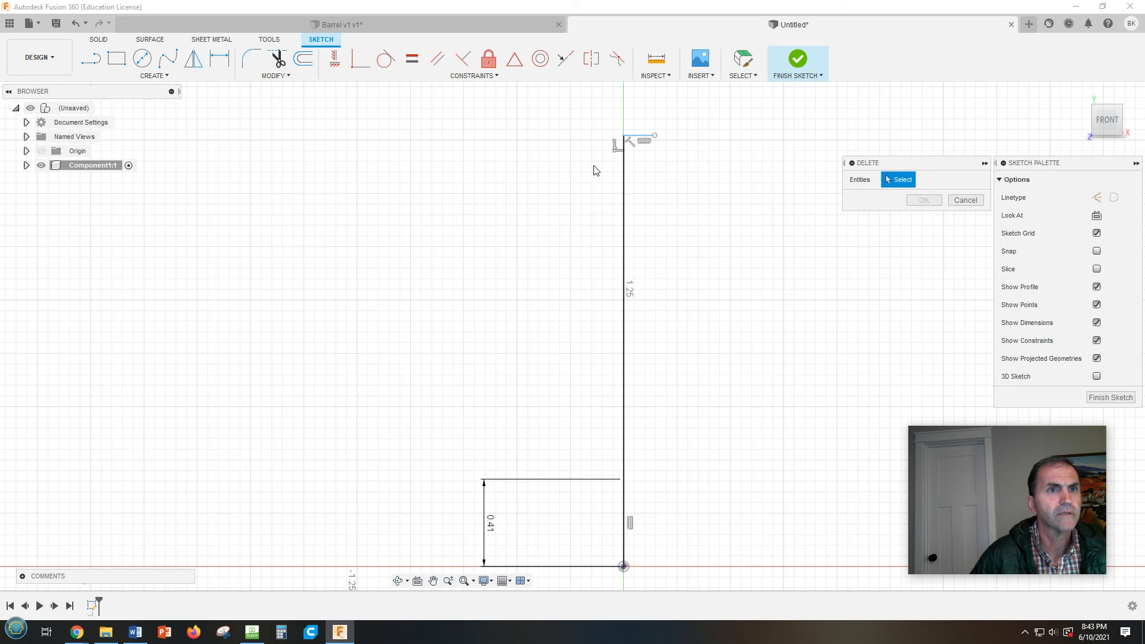
left_click(635, 154)
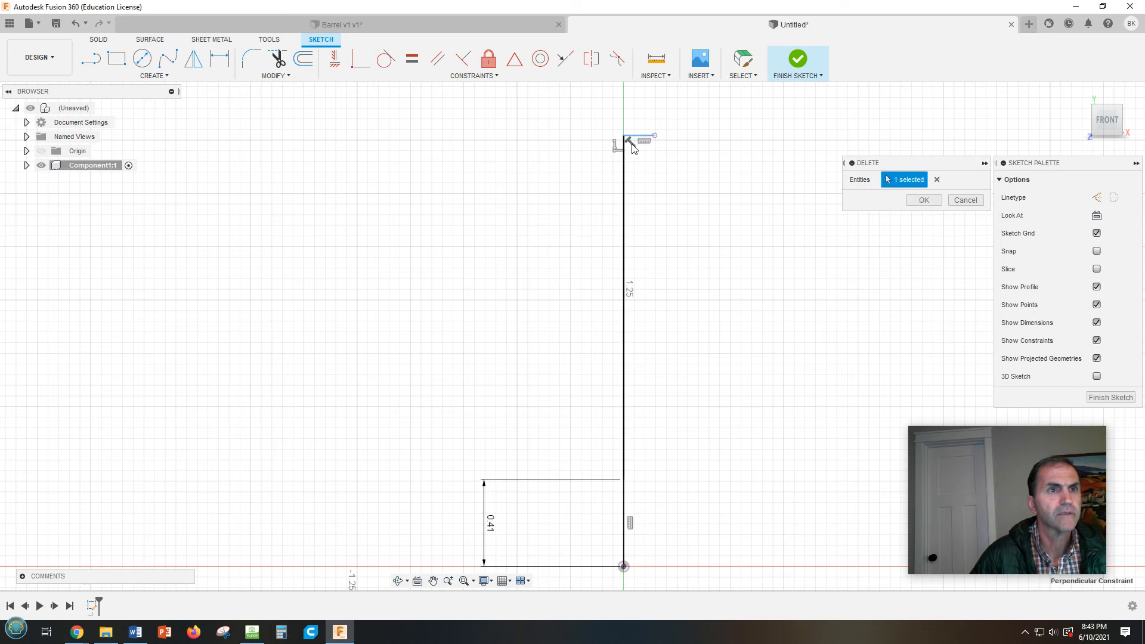
left_click(922, 199)
left_click_drag(625, 136, 668, 146)
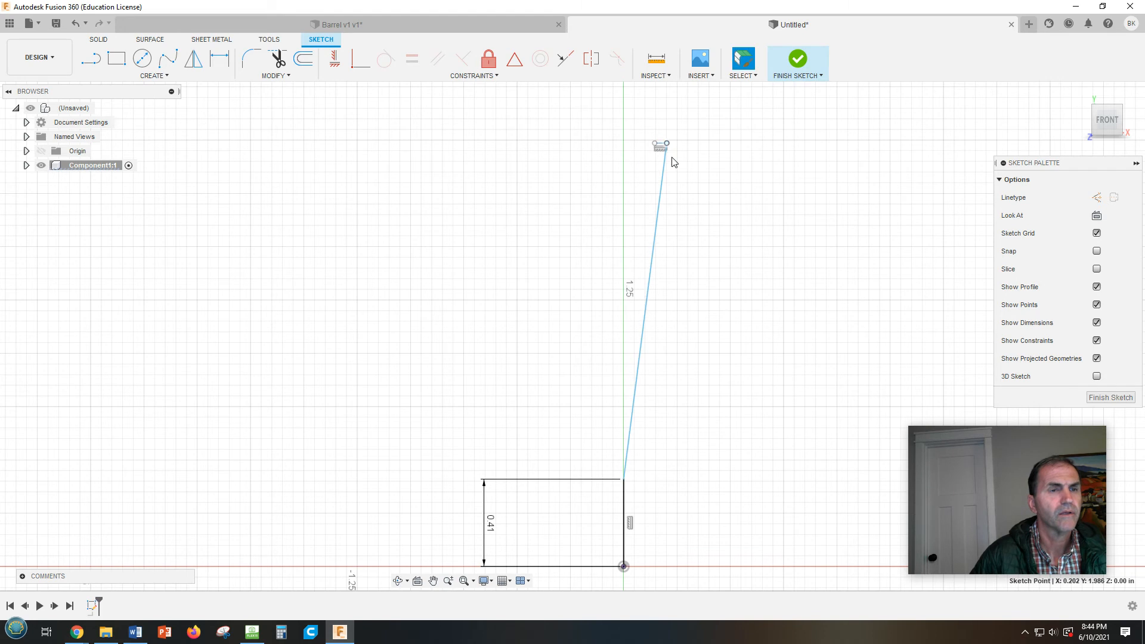
Draw a separate horizontal line 0.1875 in long above and to the right of the slanted line.
mouse_move(737, 320)
middle_mouse_down()
mouse_move(718, 381)
mouse_move(728, 357)
middle_mouse_up()
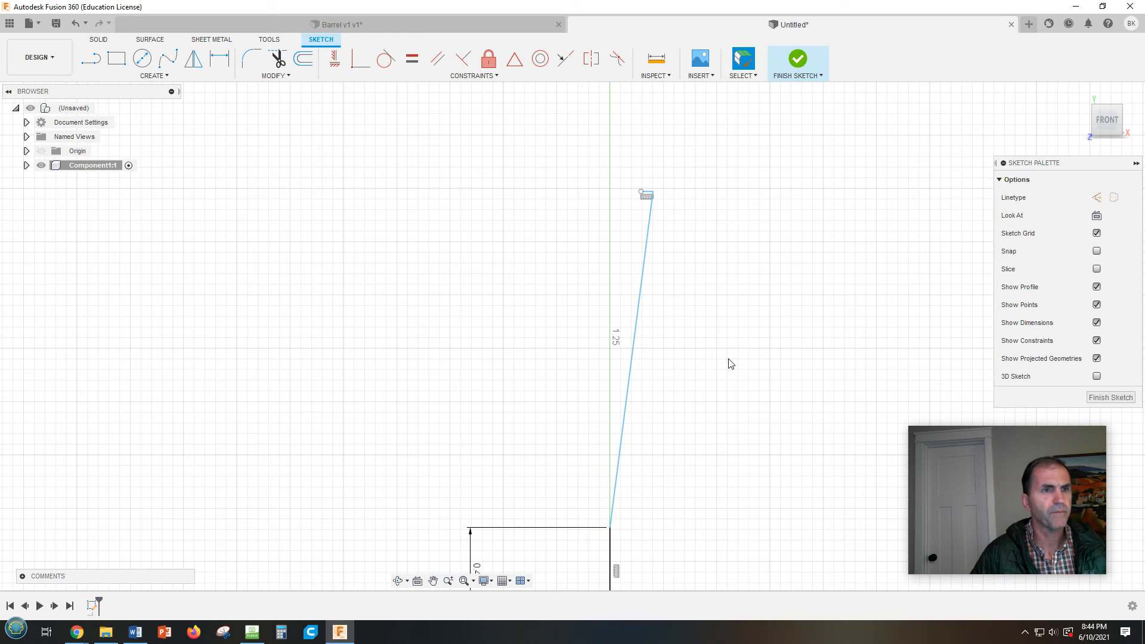
middle_click_drag(722, 179, 722, 191)
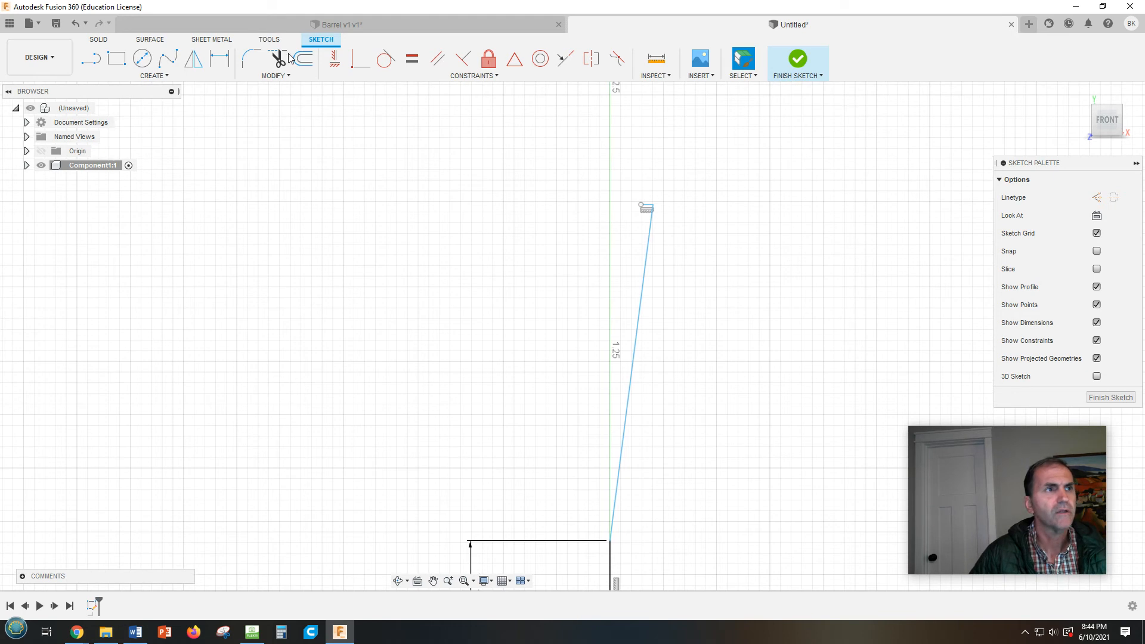
left_click(92, 60)
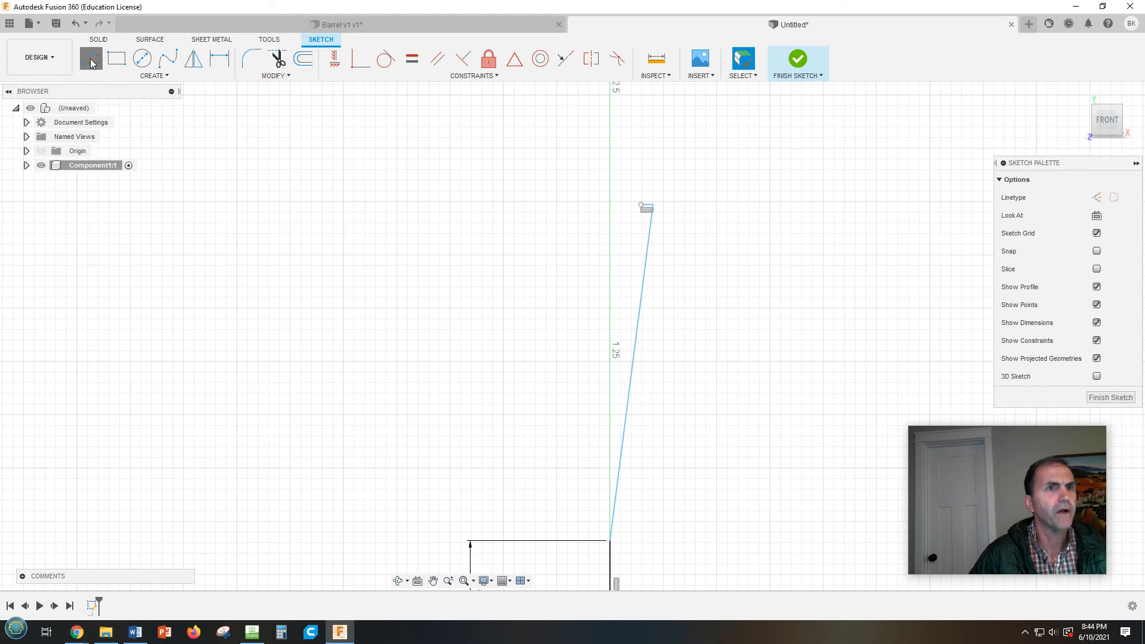
left_click(691, 118)
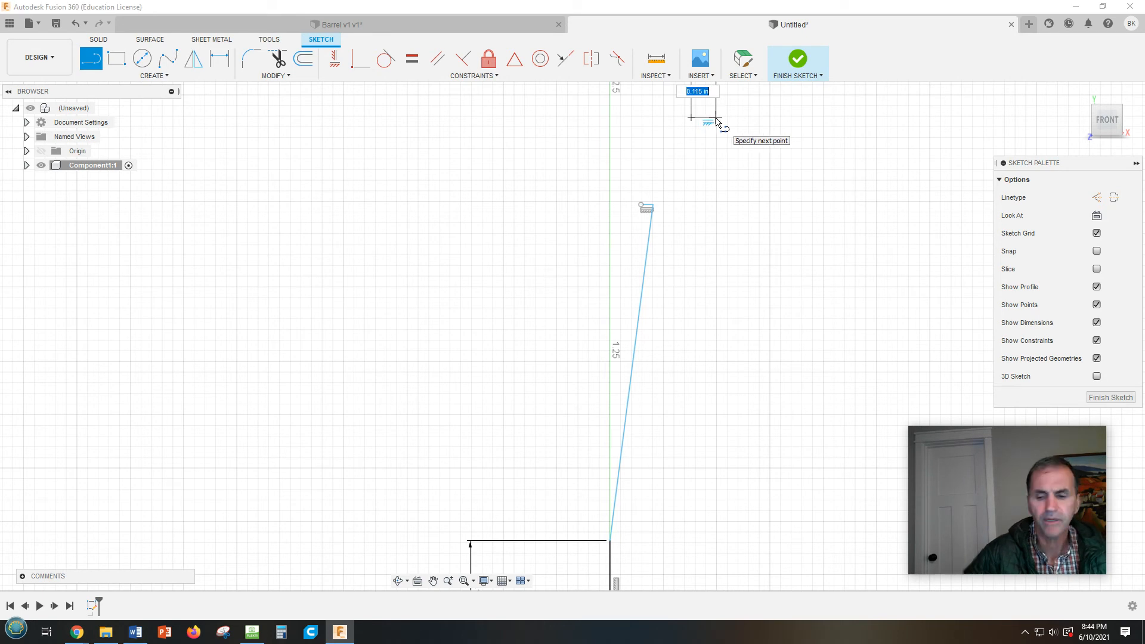
key("BackSpace")
type(".1875")
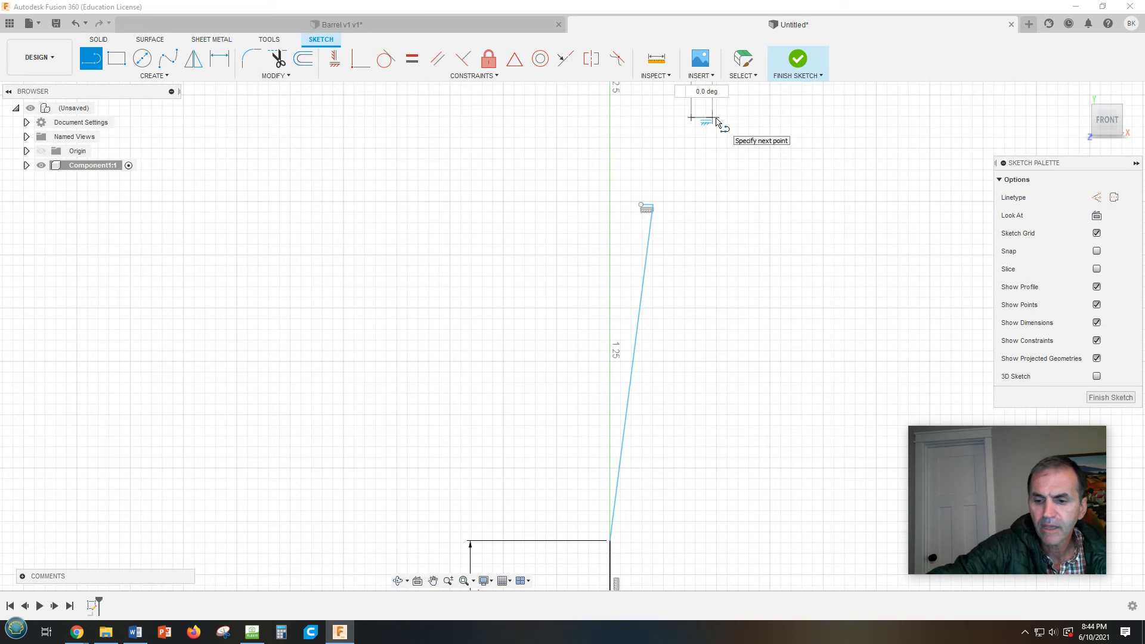
key("Return")
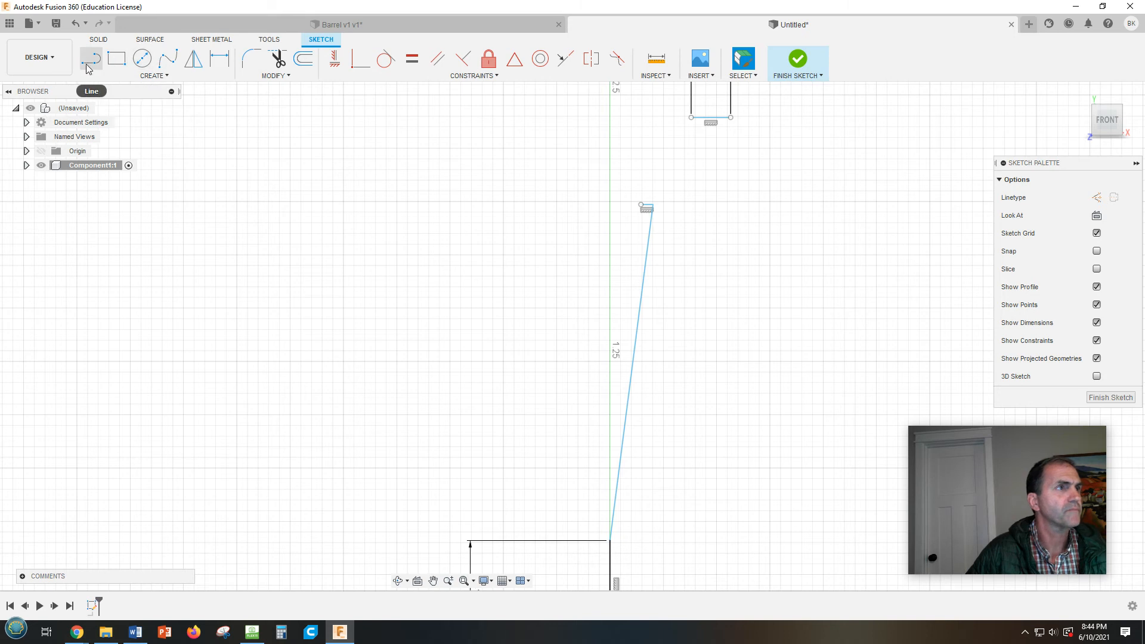
Draw a 3-point arc from the short ledge's open end to the near end of the separate upper horizontal line, bulging toward the vertical axis.
left_click(150, 75)
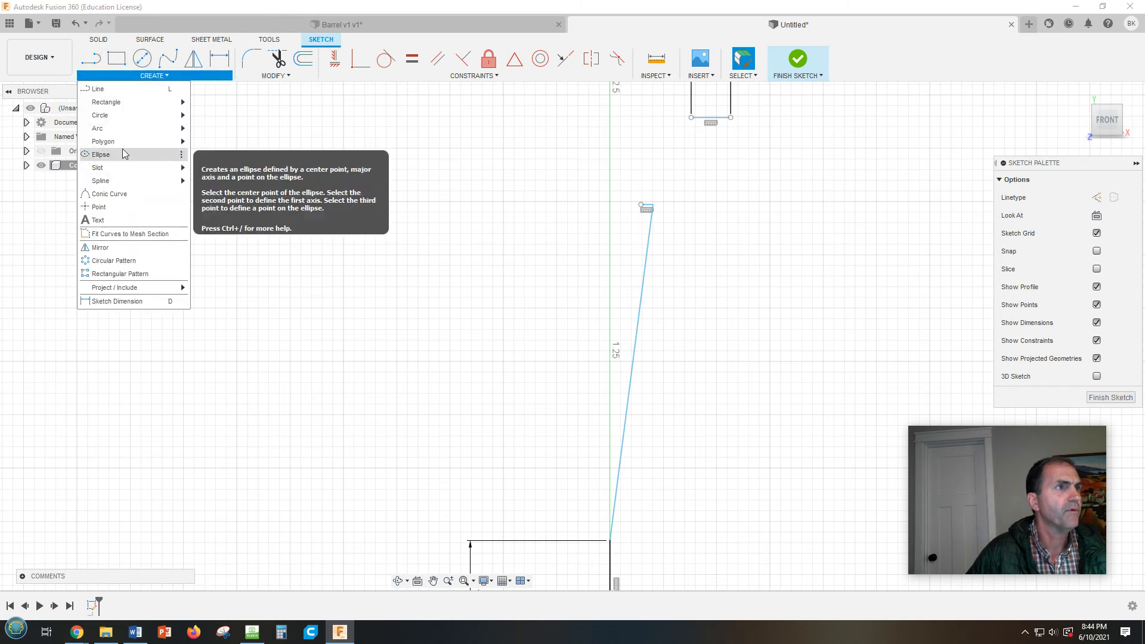
mouse_move(132, 134)
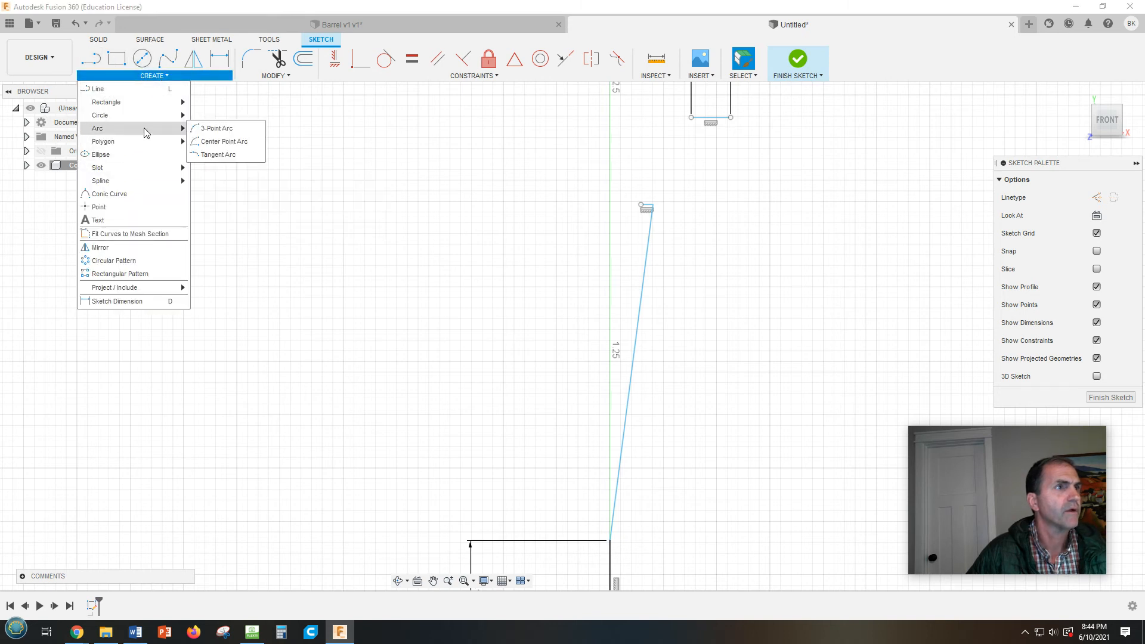
left_click(209, 128)
left_click(641, 206)
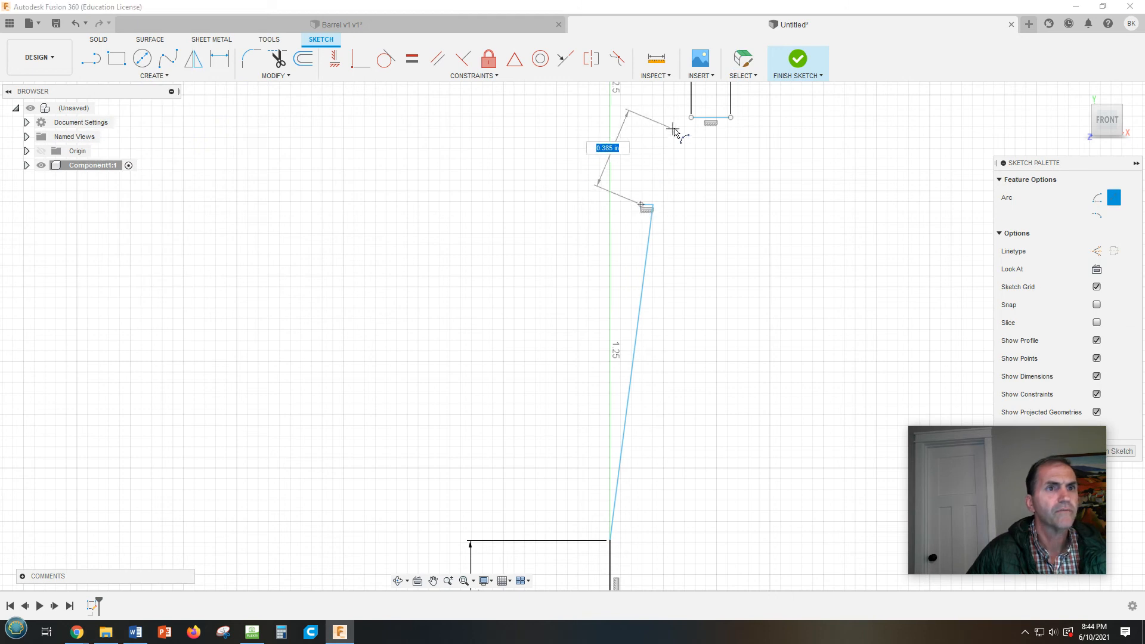
left_click(690, 118)
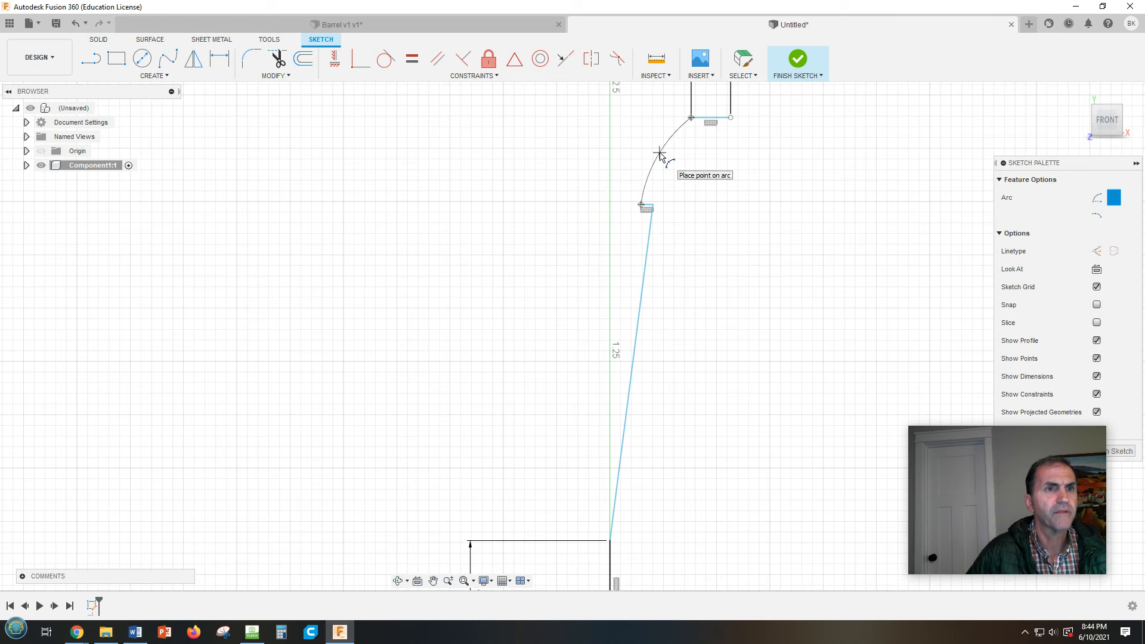
left_click(660, 154)
Draw a horizontal line about 0.942 in long from the origin along the X axis as the profile's base.
scroll(751, 336, "up", 1)
scroll(753, 341, "down", 2)
scroll(728, 459, "down", 2)
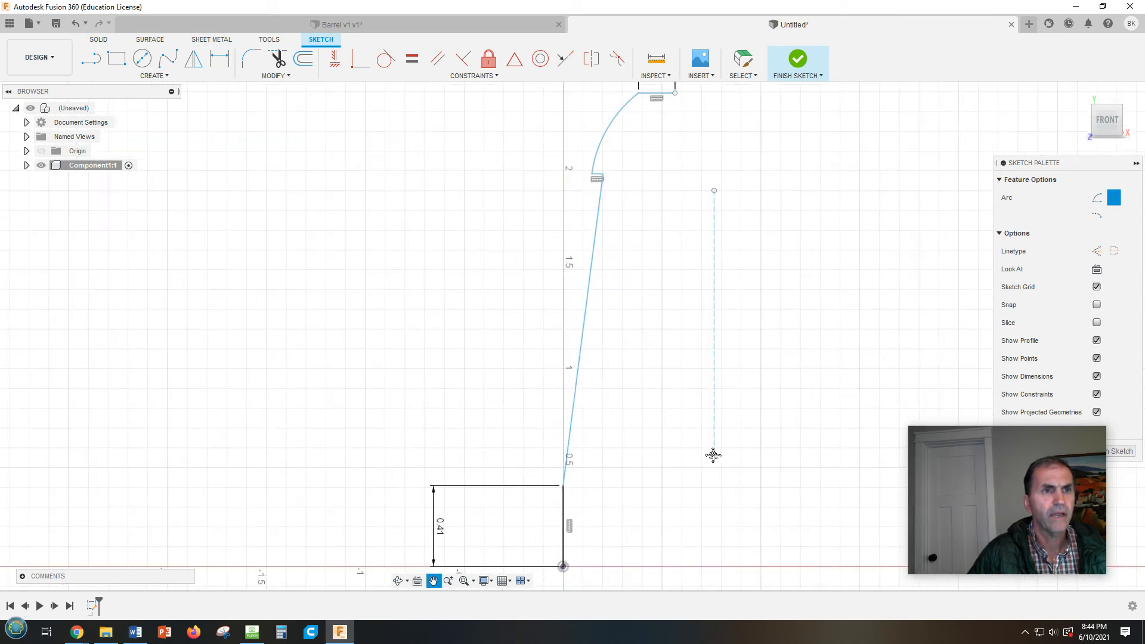
scroll(715, 460, "down", 1)
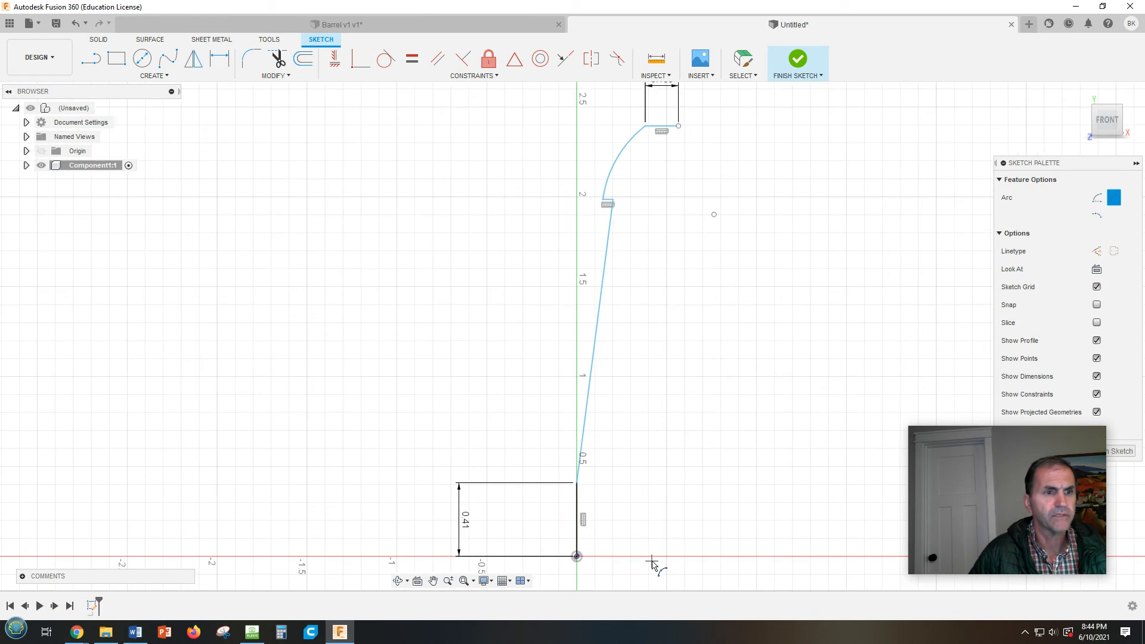
middle_click_drag(758, 471, 708, 440)
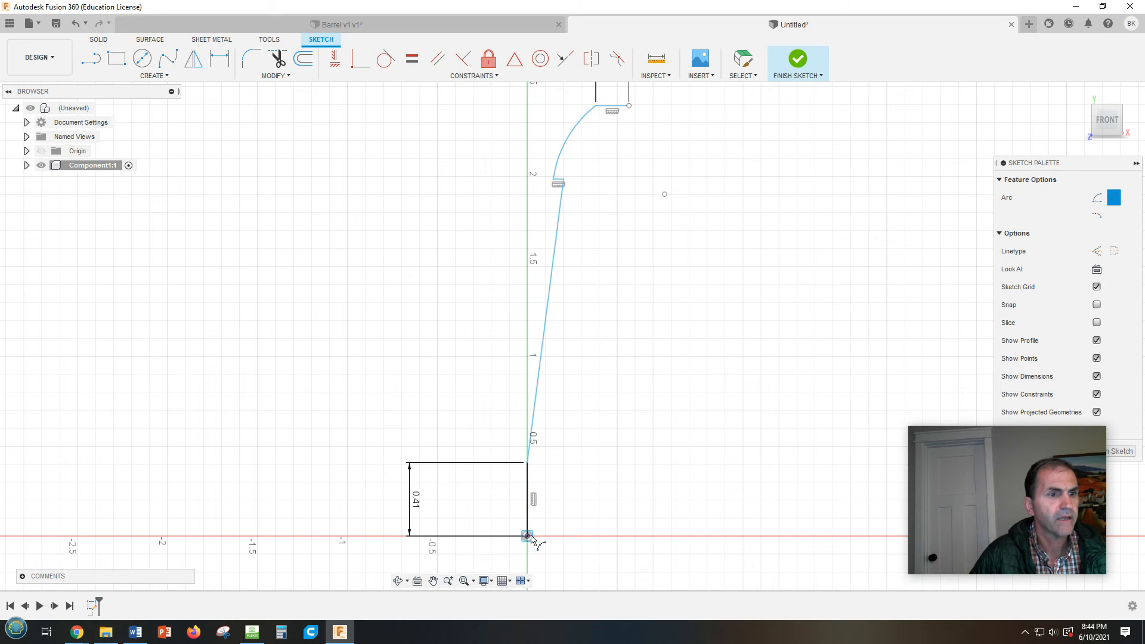
left_click(89, 58)
left_click(527, 536)
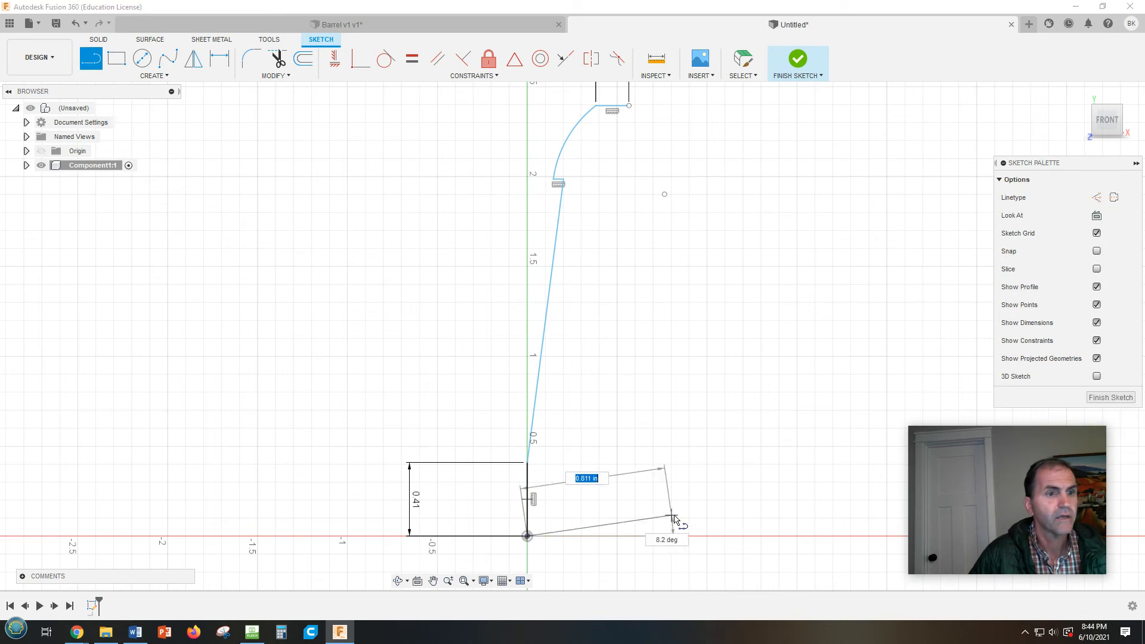
left_click(697, 536)
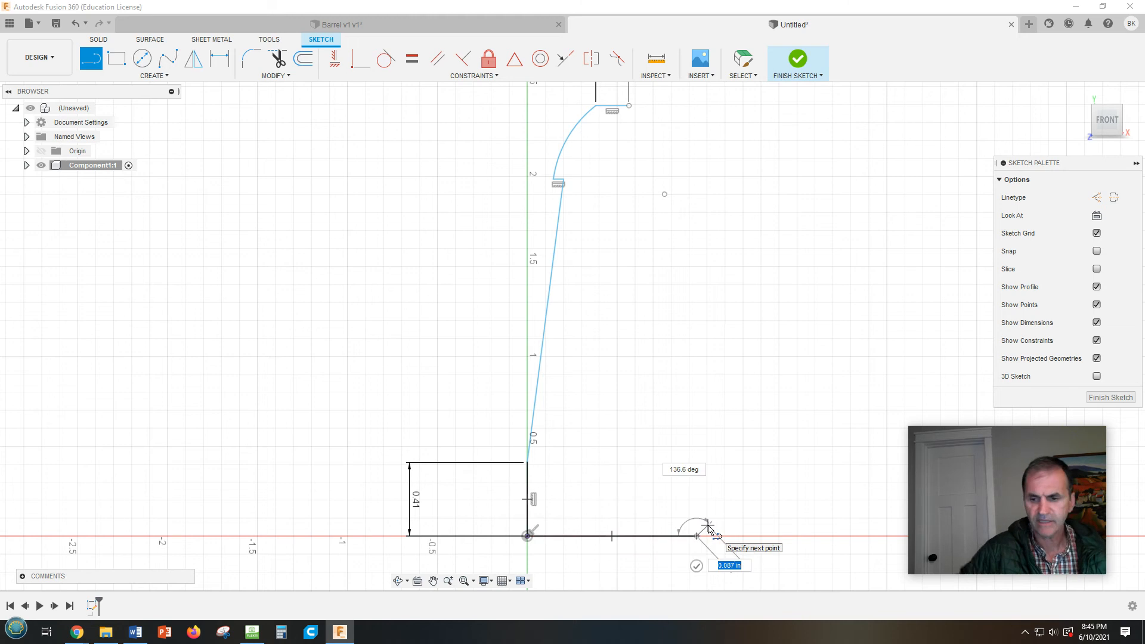
type(".587")
key("Return")
key("Escape")
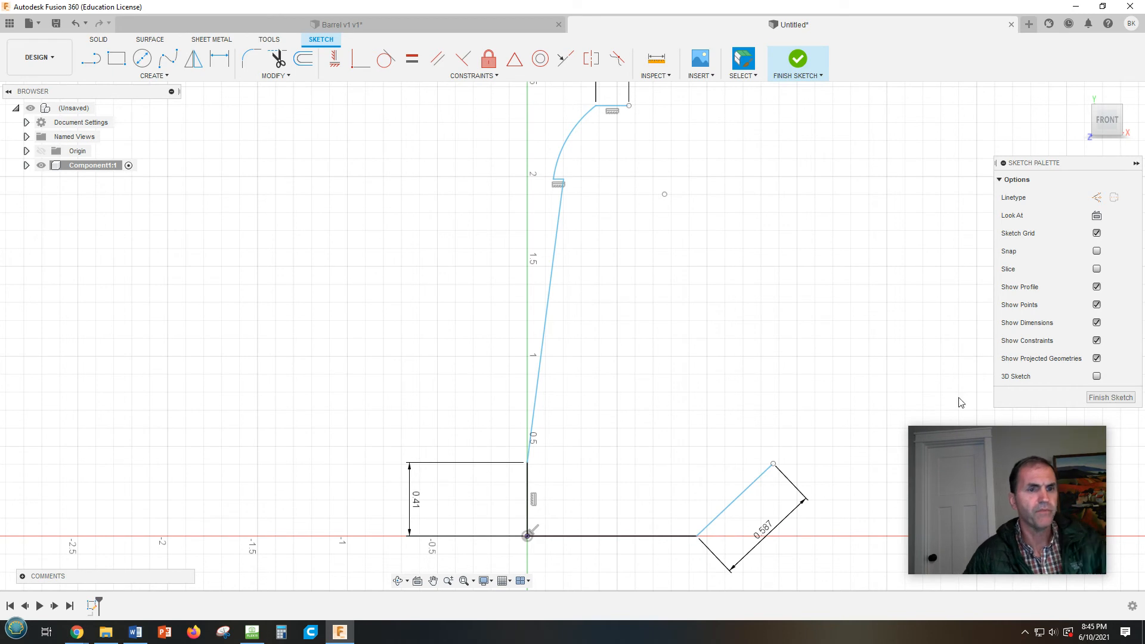
right_click(745, 493)
left_click(706, 470)
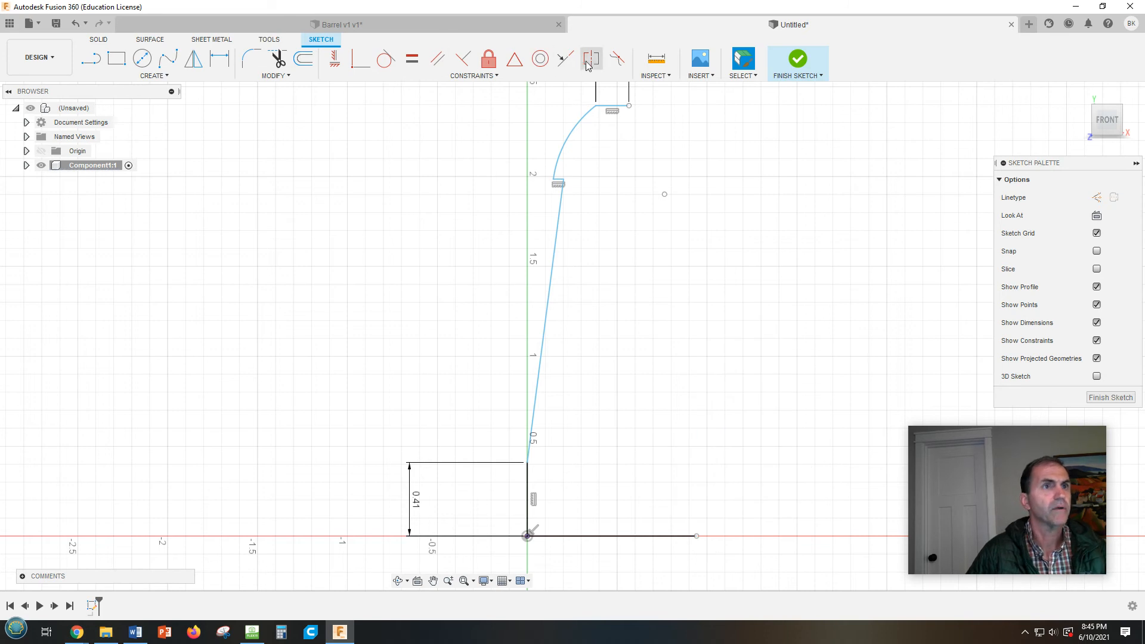
Dimension the horizontal base line's length and set it to 0.587 in.
left_click(220, 59)
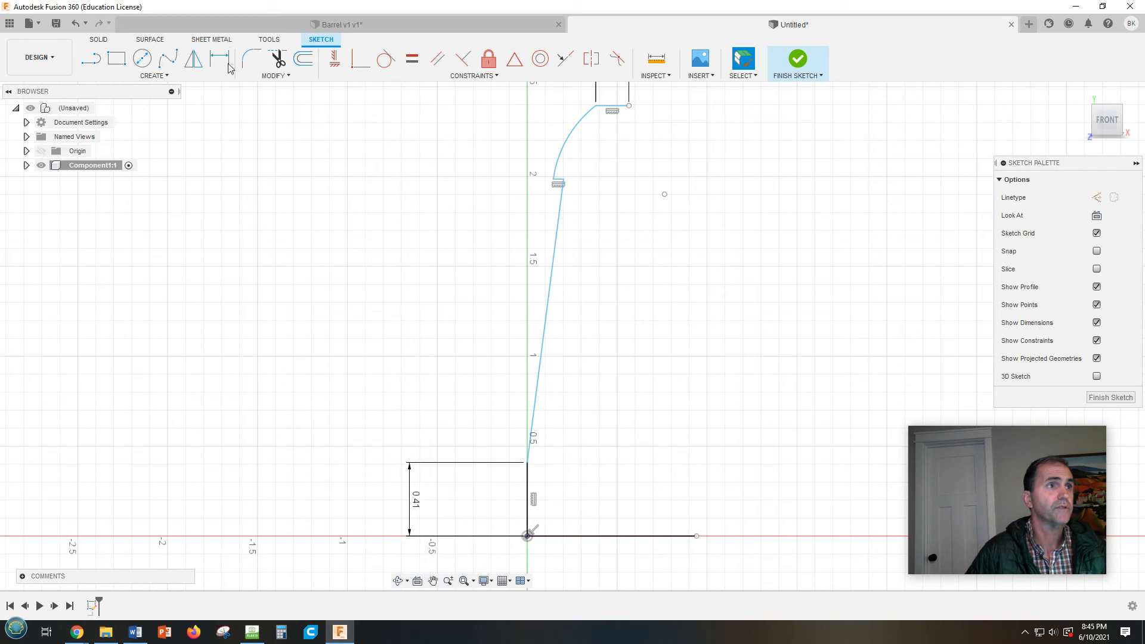
left_click(621, 539)
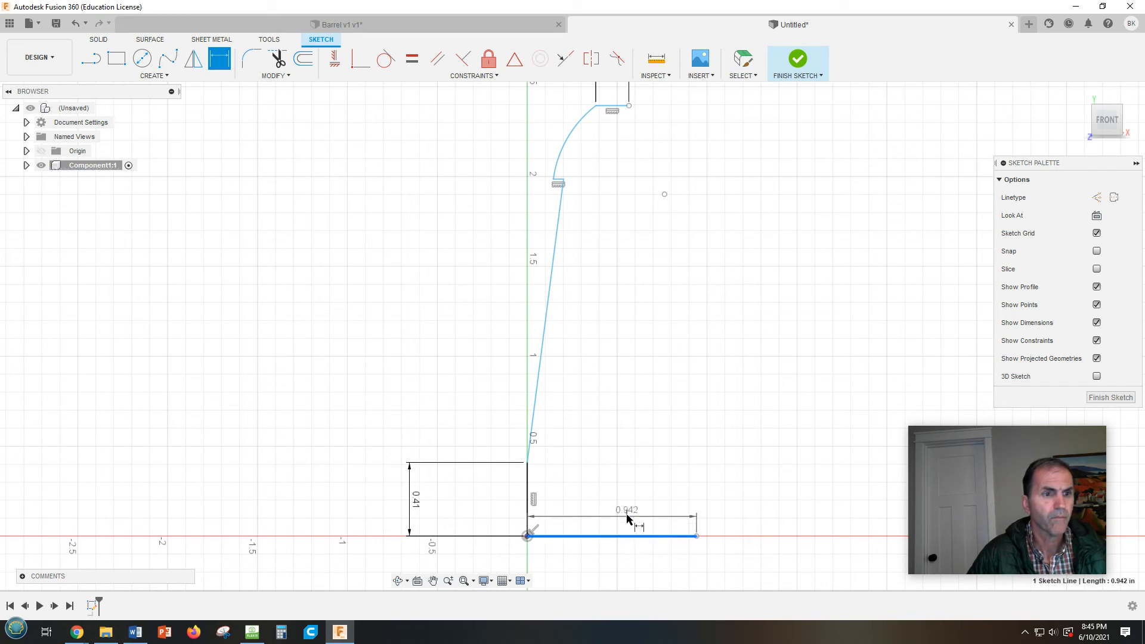
left_click(630, 517)
key("BackSpace")
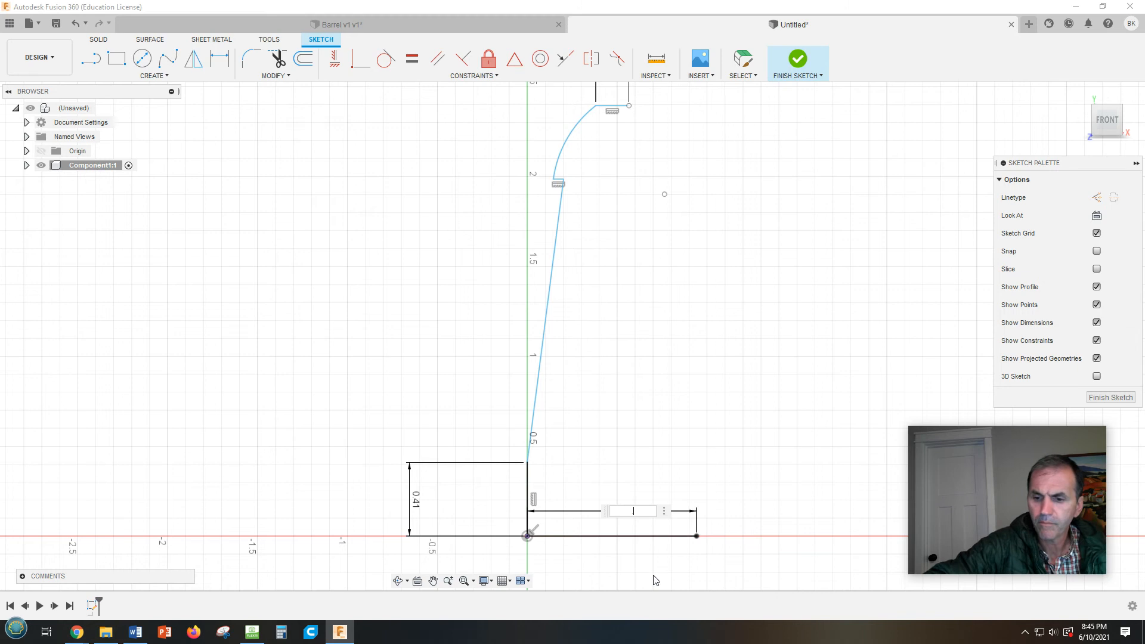
type(".587")
key("Return")
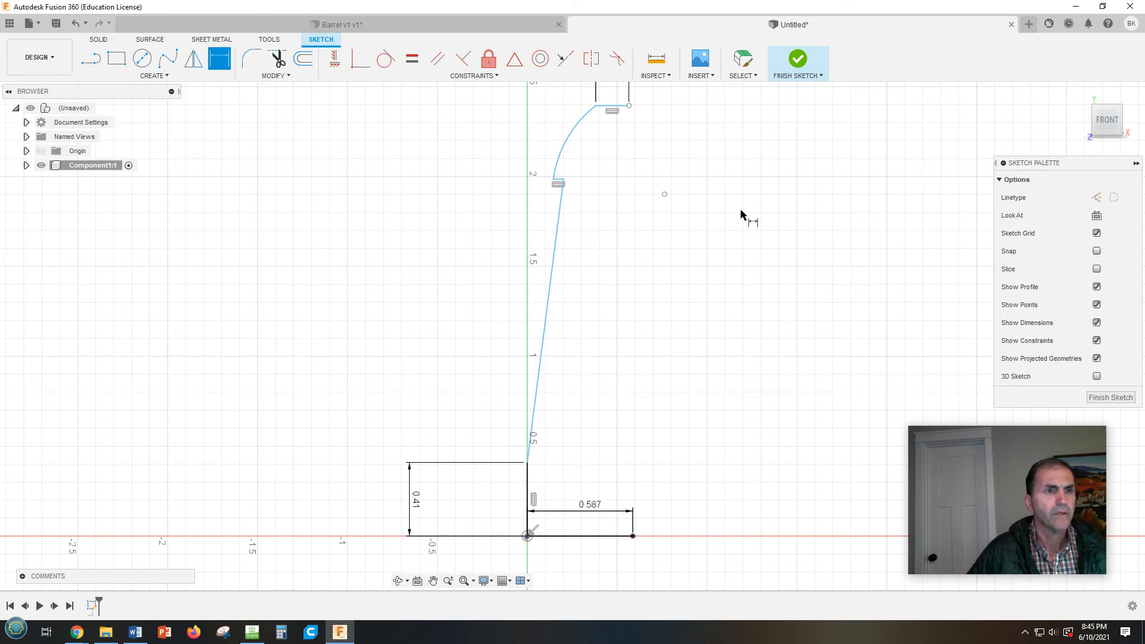
Draw a vertical line about 0.444 in long upward from the midpoint of the base line.
left_click(91, 59)
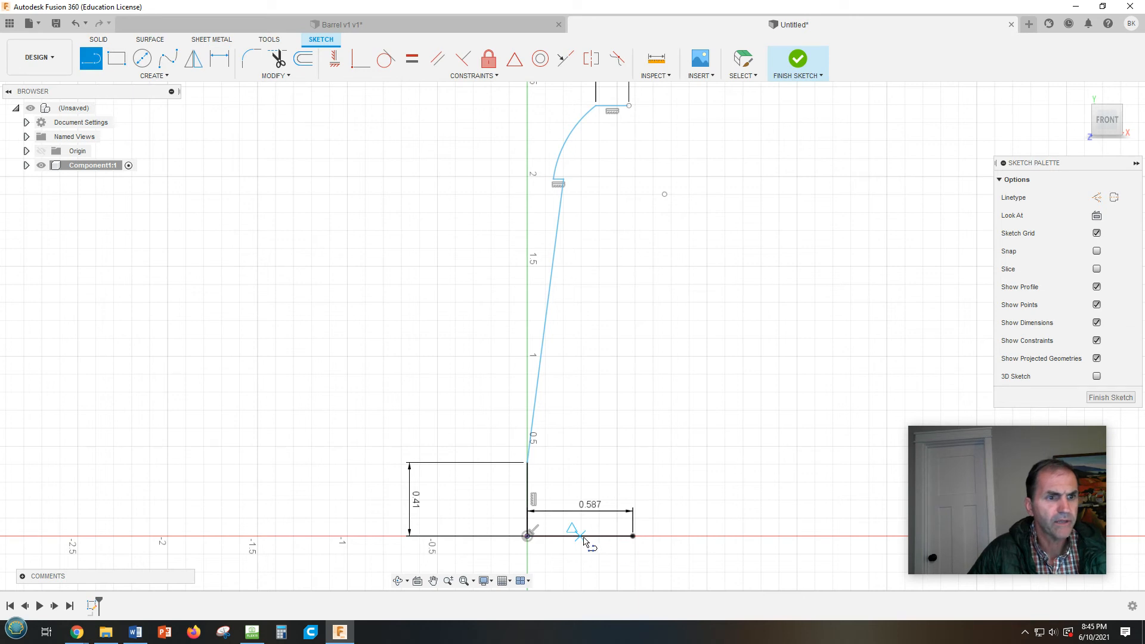
left_click(579, 536)
left_click(580, 456)
key("Escape")
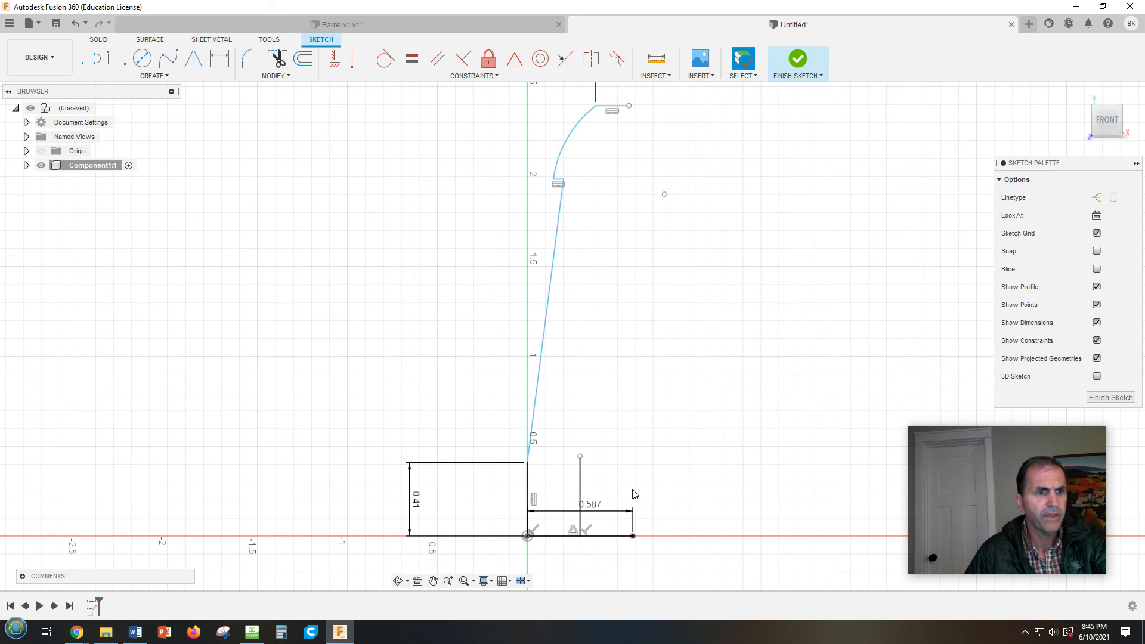
right_click(582, 487)
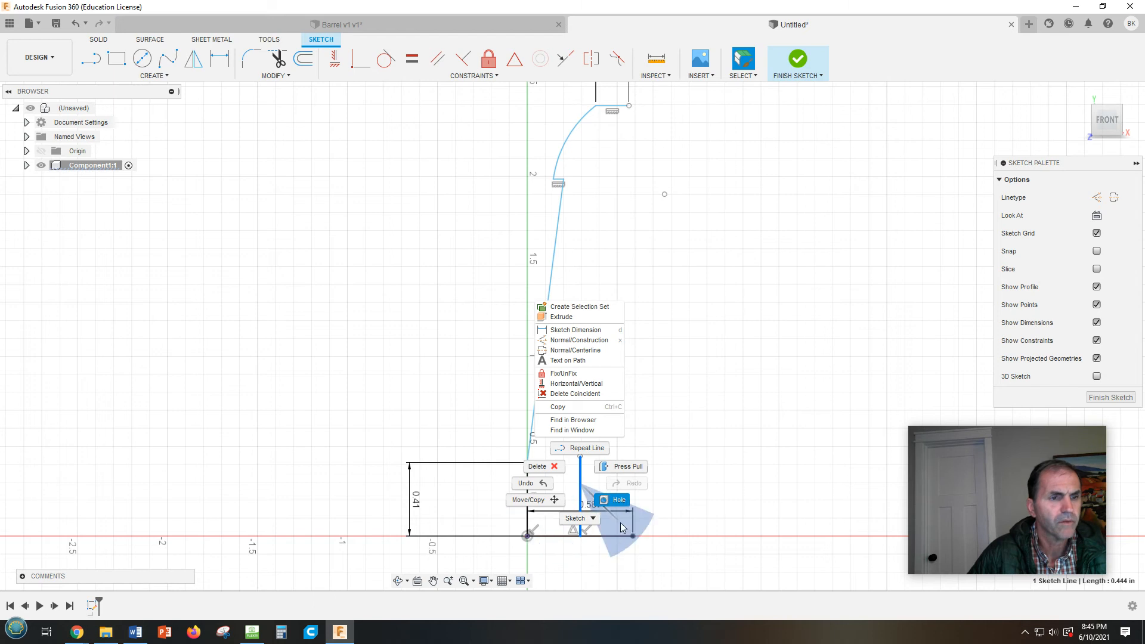
left_click(784, 487)
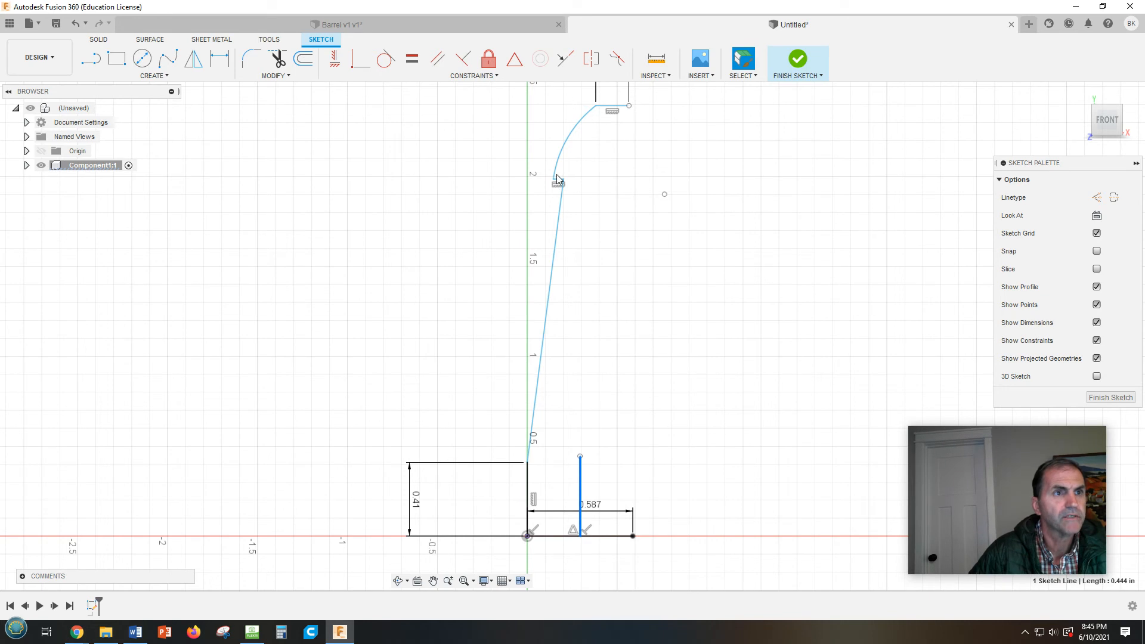
left_click(647, 179)
right_click(646, 179)
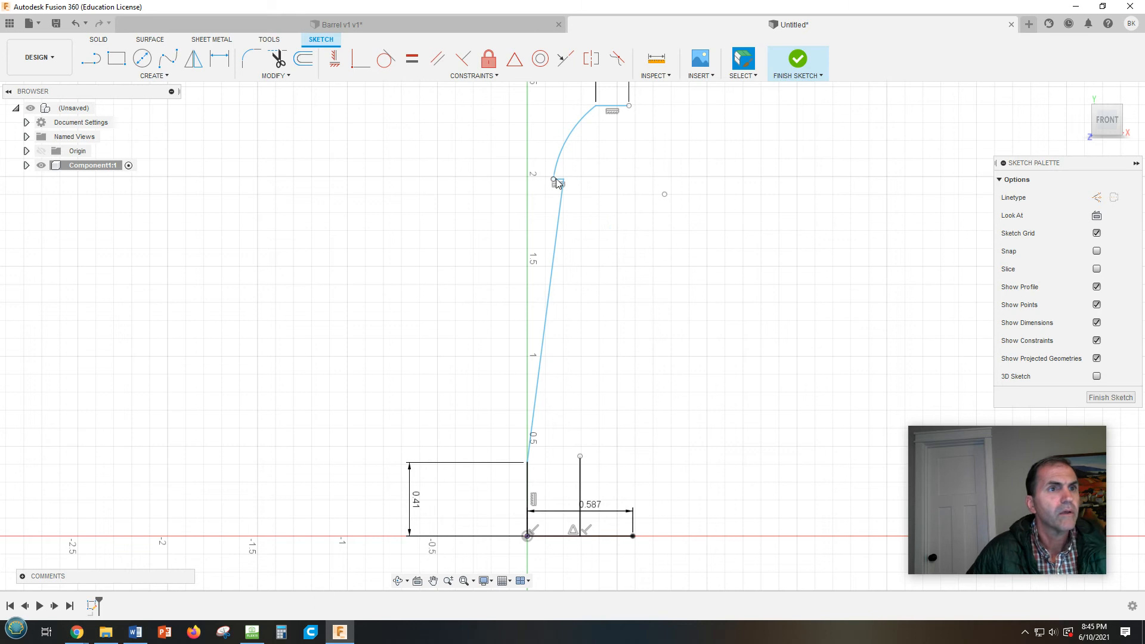
Move the slanted line's upper corner to about X 0.116, Y 1.97 in and the arc's upper end to about X 0.238, Y 2.378 in.
mouse_move(558, 184)
left_mouse_down()
mouse_move(539, 182)
mouse_move(551, 182)
left_mouse_up()
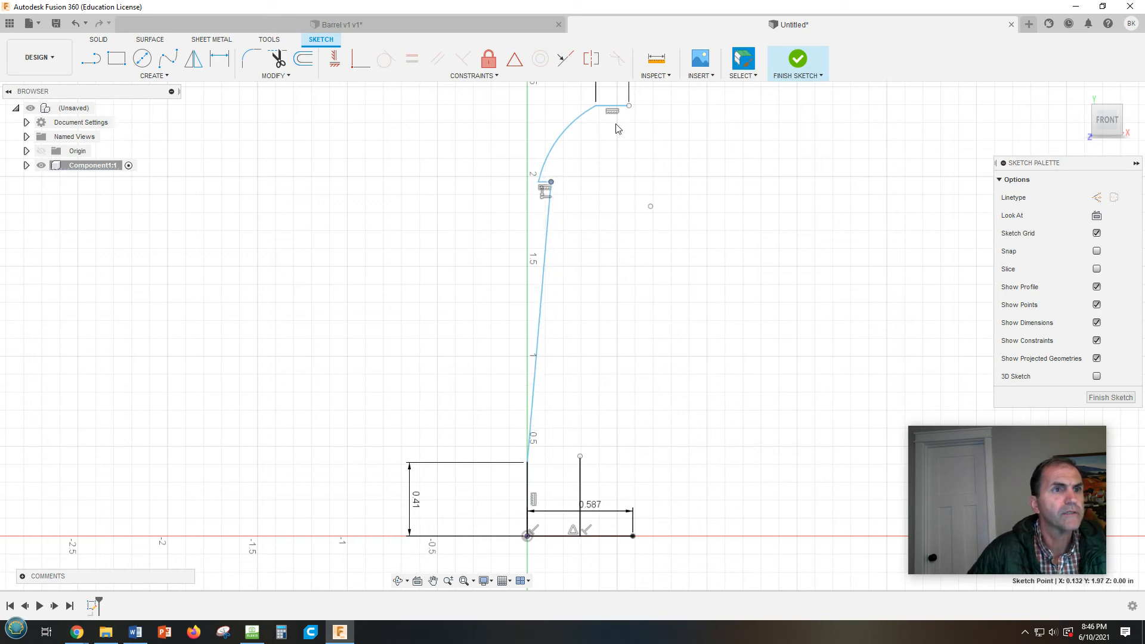
left_click_drag(596, 107, 570, 112)
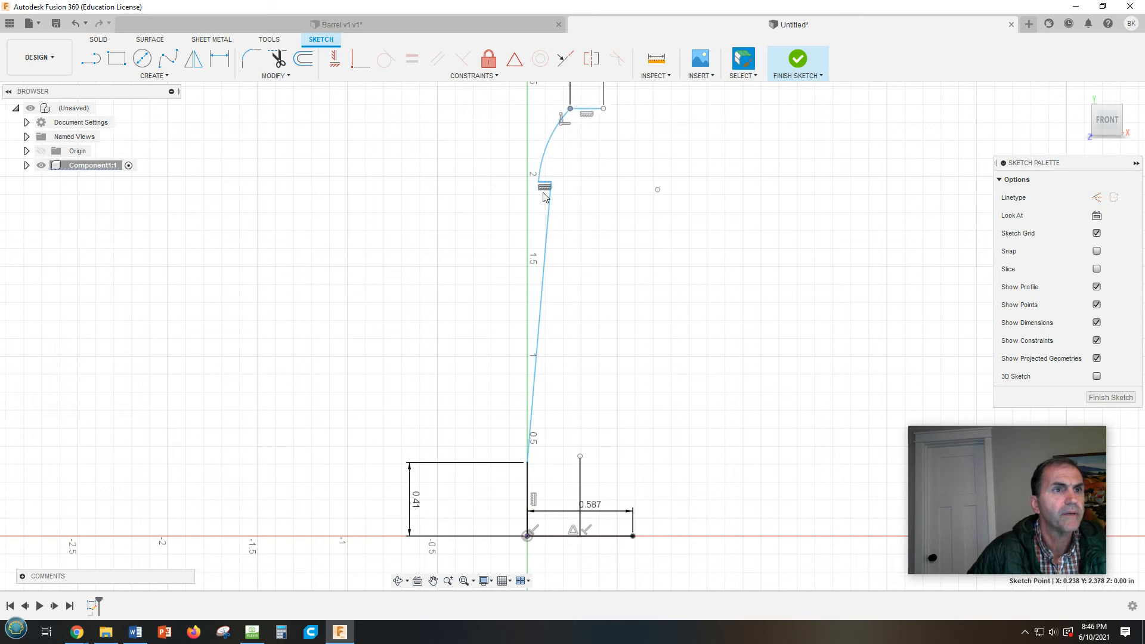
left_click_drag(541, 182, 548, 183)
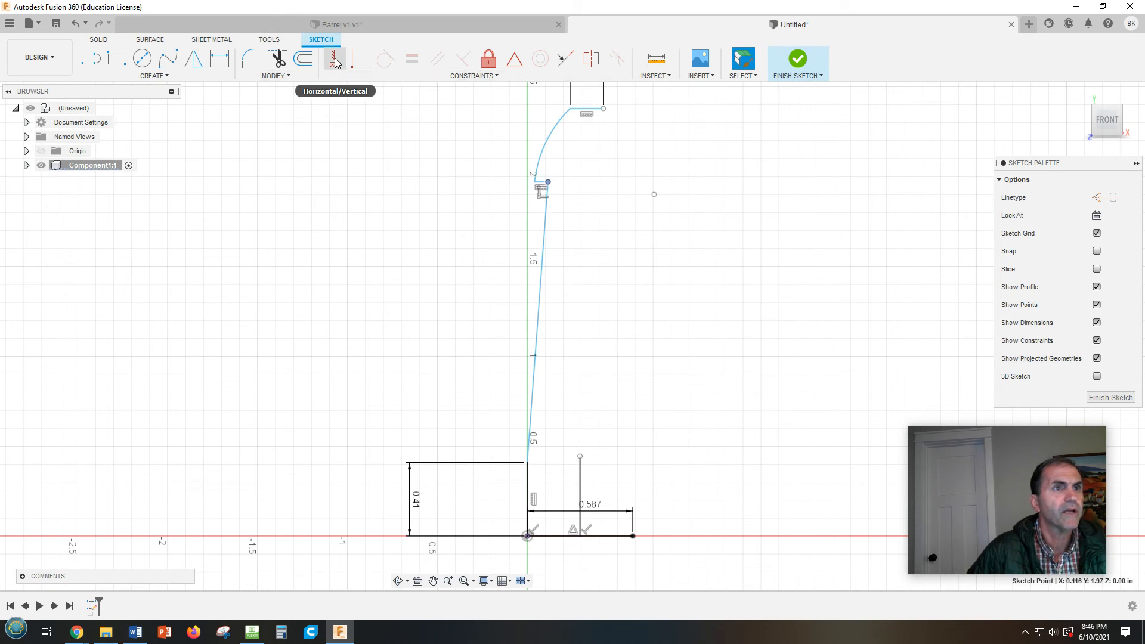
Place a sketch point at the midpoint of the short horizontal line above the arc.
left_click(336, 61)
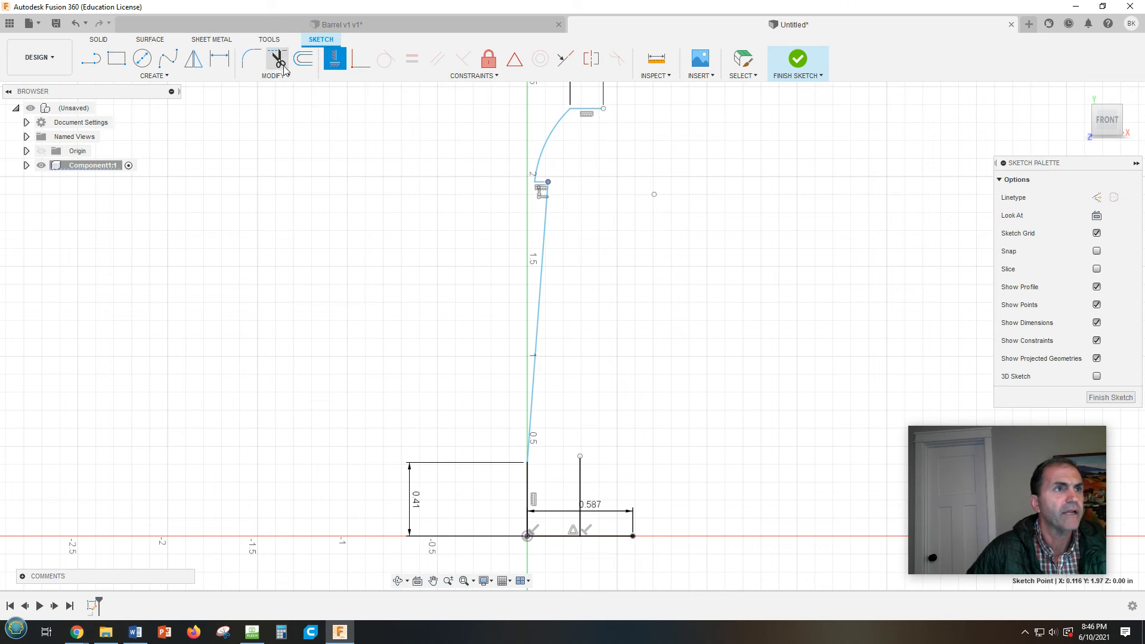
left_click(197, 76)
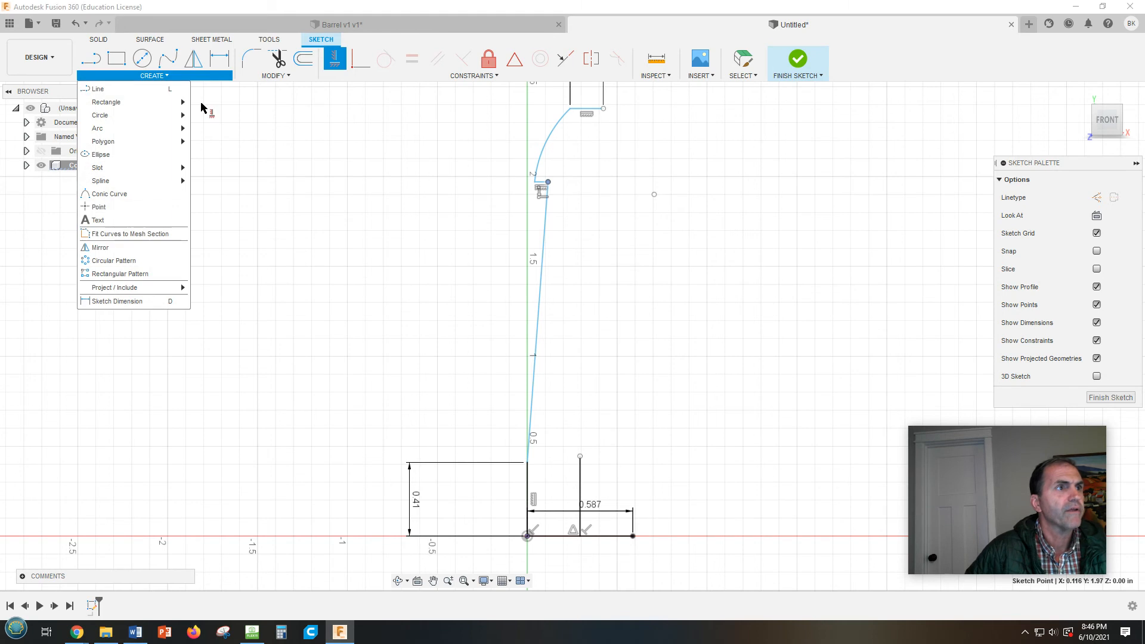
left_click(103, 207)
left_click(586, 110)
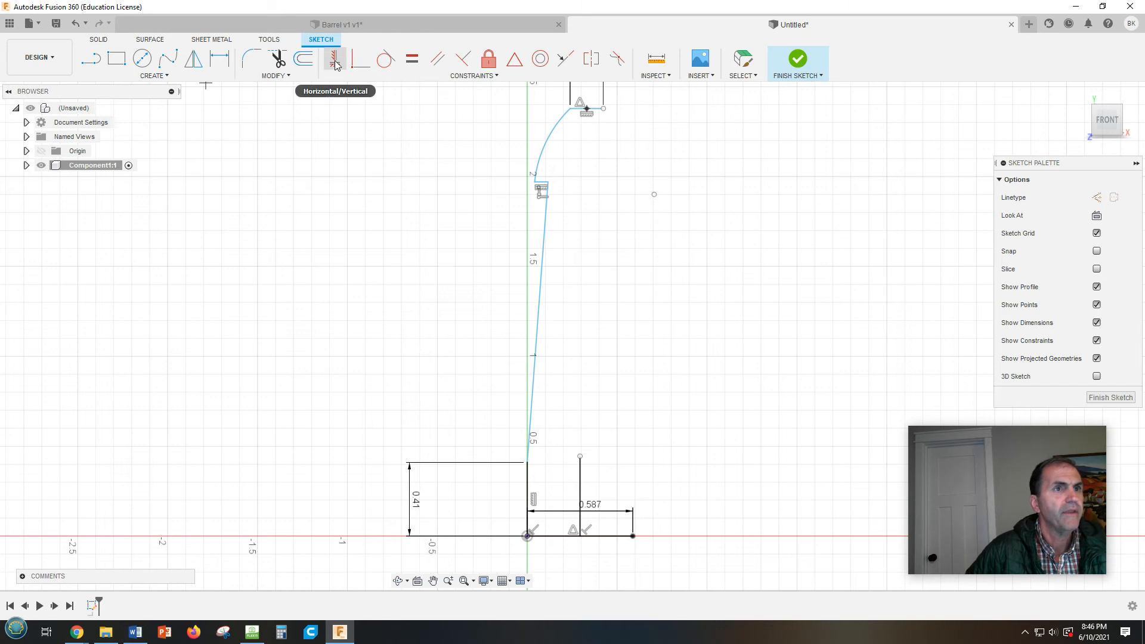
Apply a vertical constraint between the upper line's midpoint and the upper end of the vertical line on the base.
left_click(336, 63)
left_click(588, 109)
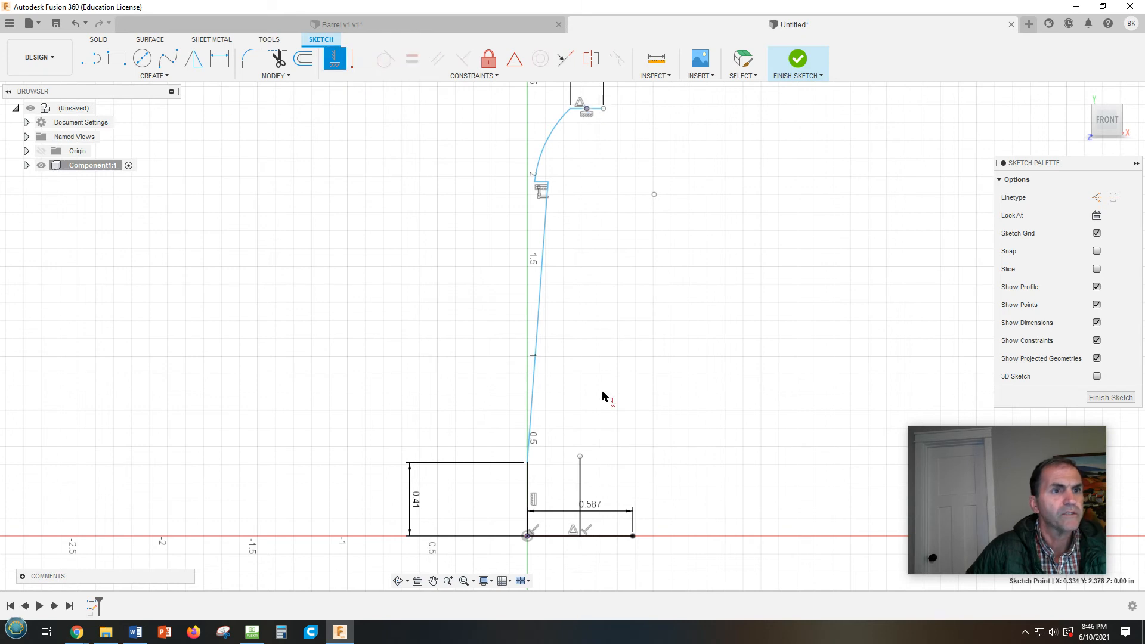
left_click(580, 457)
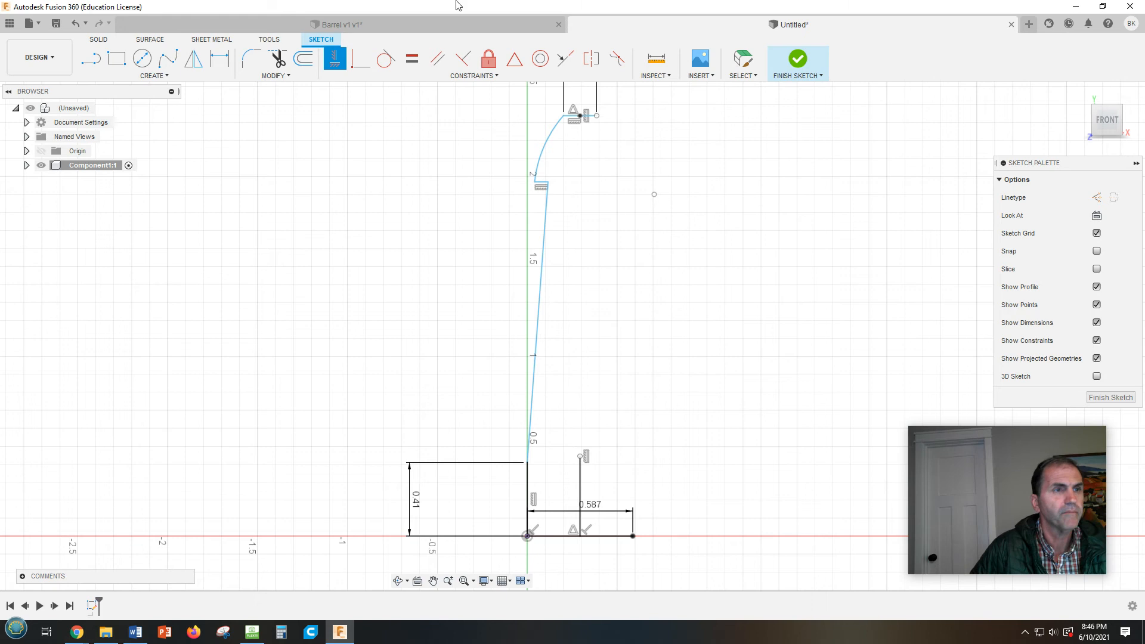
Dimension the vertical distance from the origin to the arc's lower end and set it to 1.2 in.
left_click(220, 59)
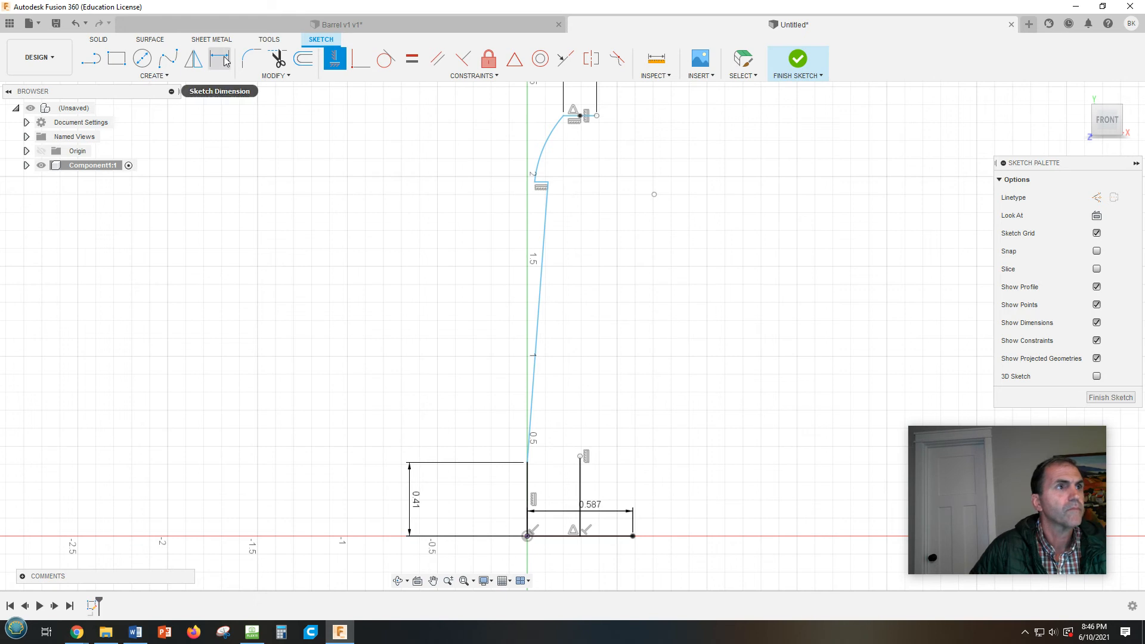
left_click(535, 182)
left_click(527, 535)
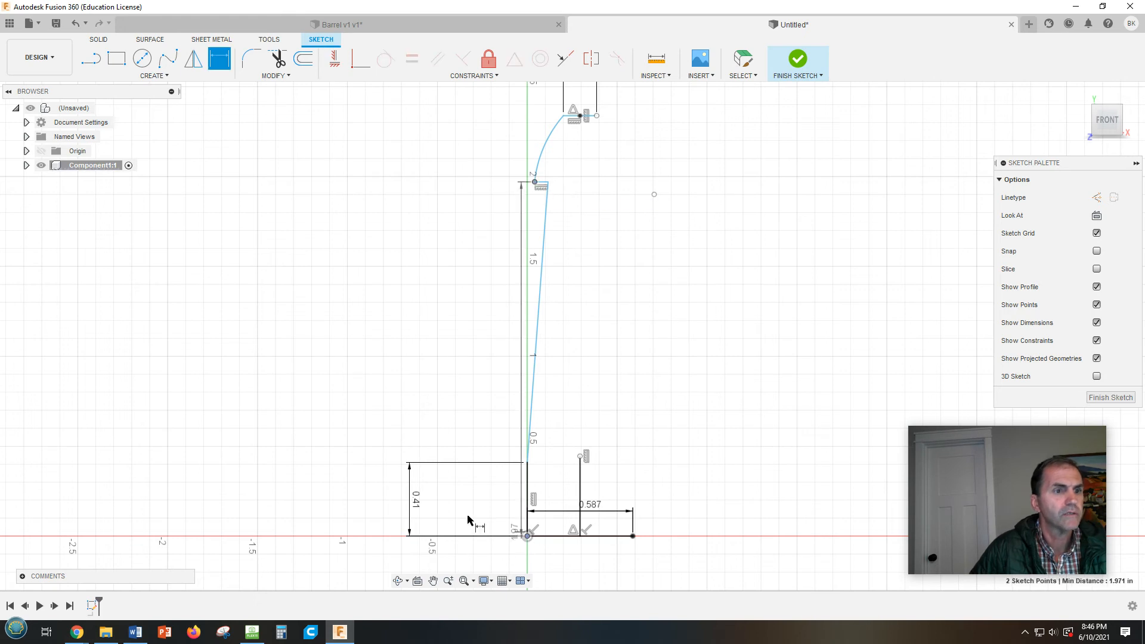
left_click(381, 424)
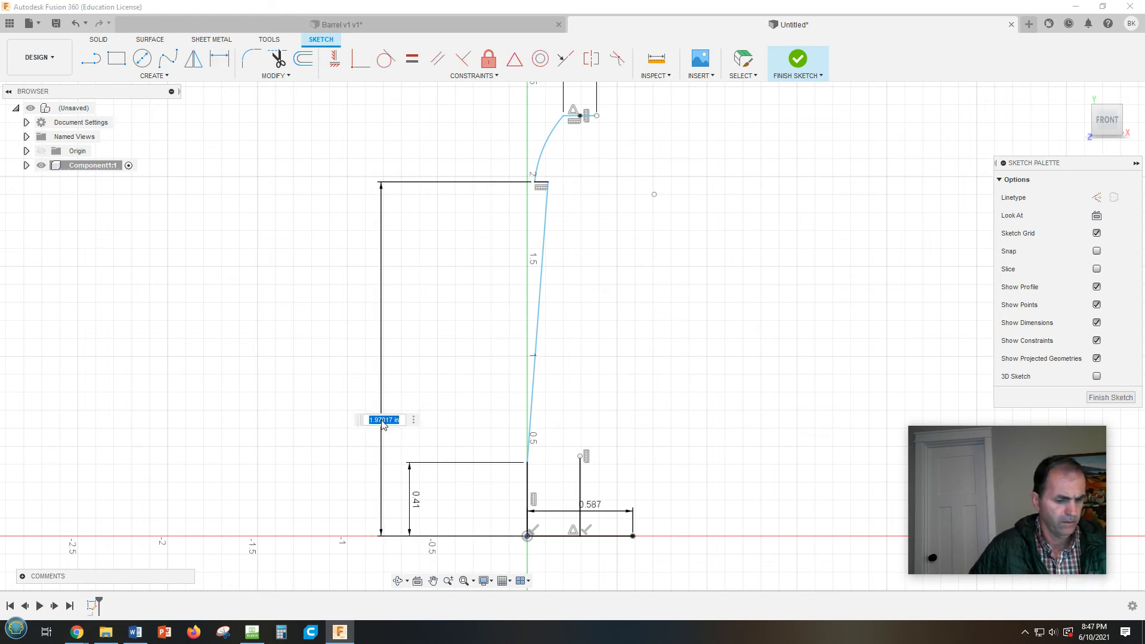
key("BackSpace")
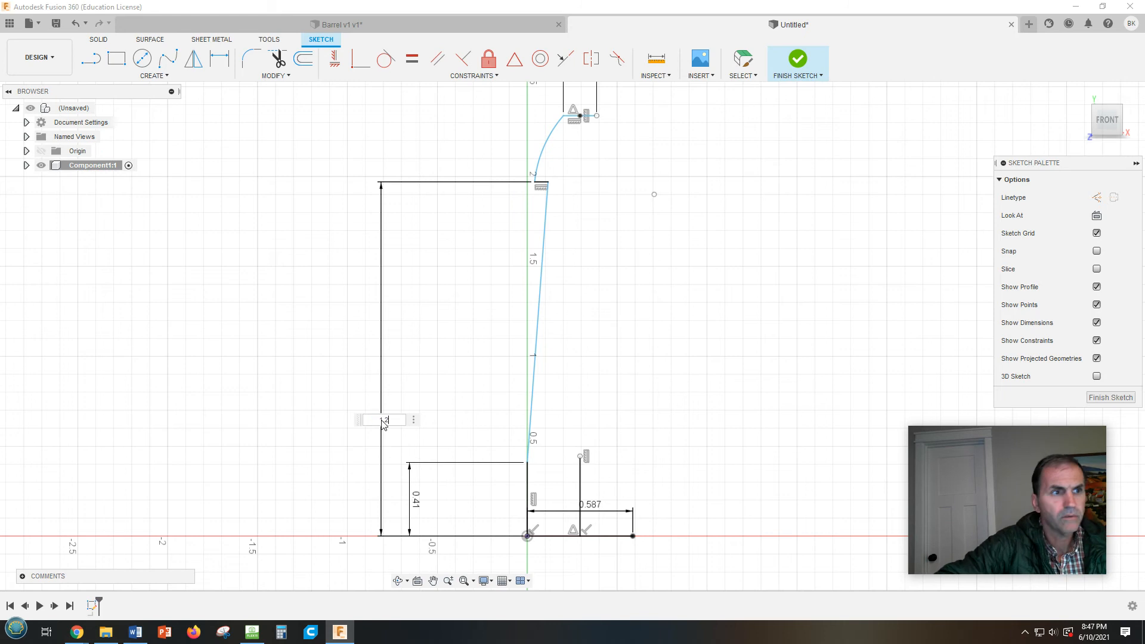
type("1.2")
key("Return")
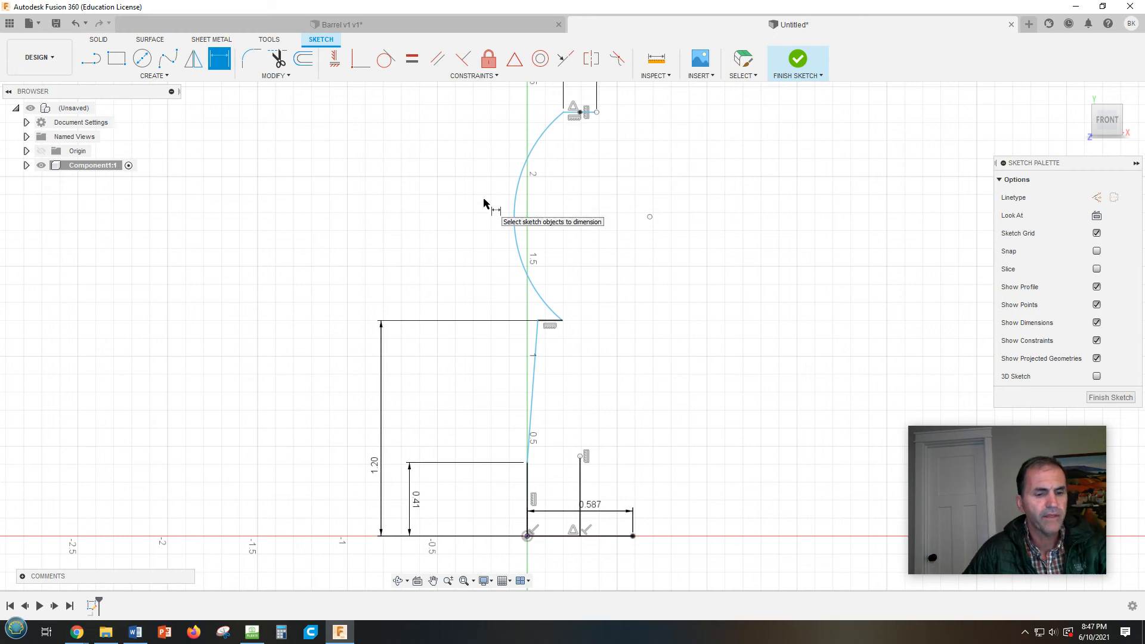
key("Escape")
Lower the short horizontal line above the arc so its midpoint sits at about Y 1.871 in.
left_click_drag(578, 114, 595, 219)
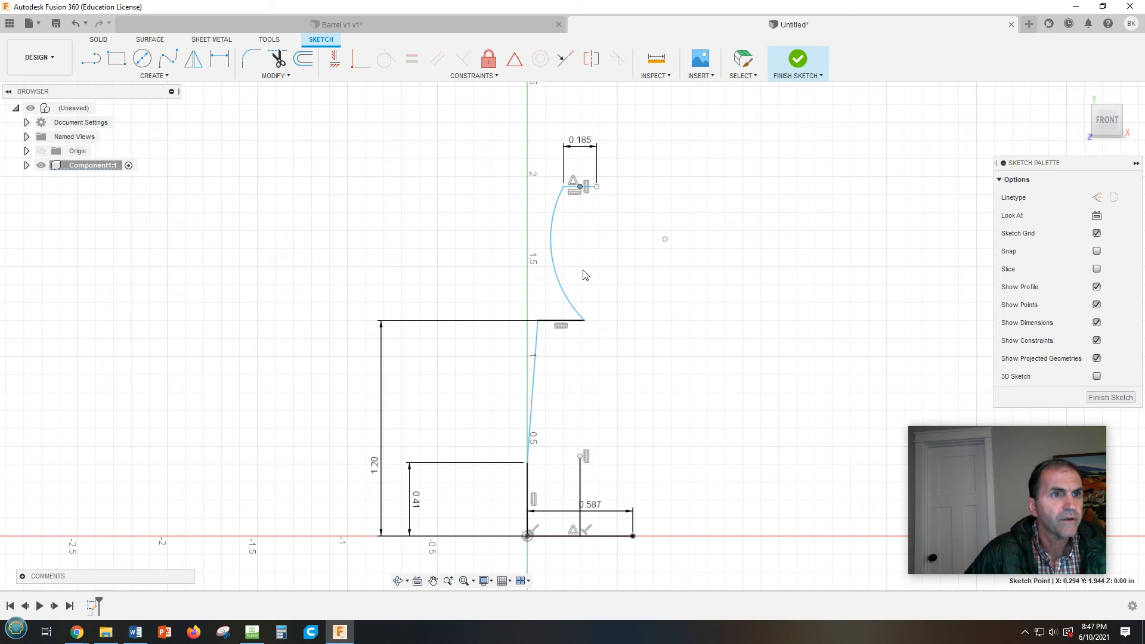
left_click_drag(582, 188, 585, 221)
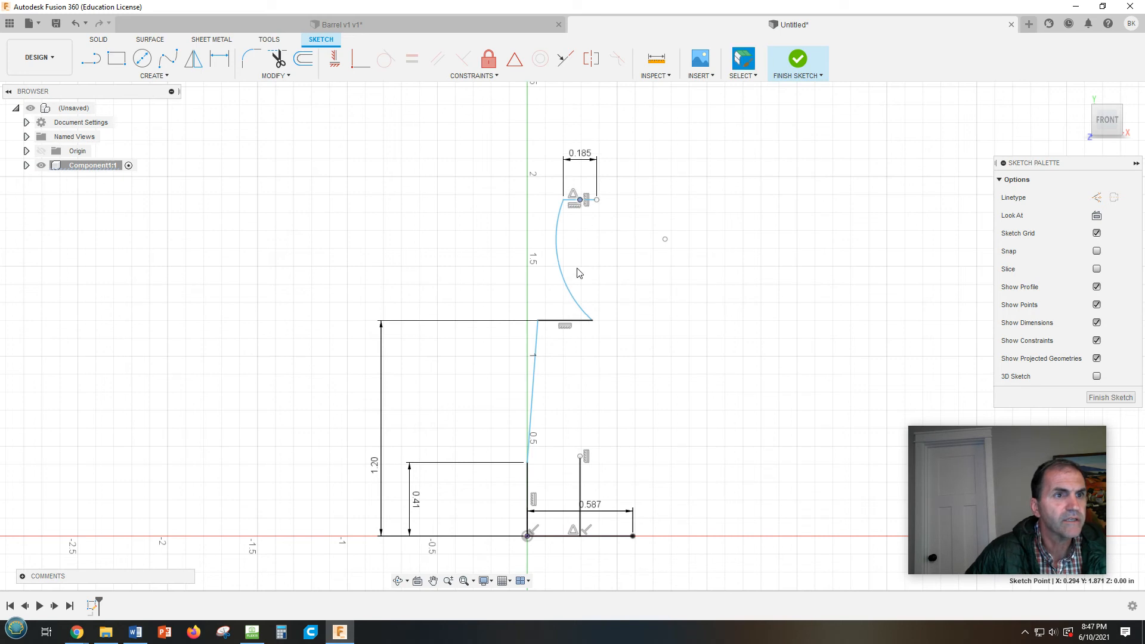
Move the arc's lower end inward to just beside the vertical axis and lower the short top line's midpoint to about Y 1.499 in.
left_click_drag(591, 321, 527, 321)
left_click_drag(581, 200, 582, 244)
mouse_move(536, 319)
left_mouse_down()
mouse_move(520, 322)
mouse_move(551, 325)
mouse_move(527, 322)
left_mouse_up()
left_click_drag(581, 244, 582, 269)
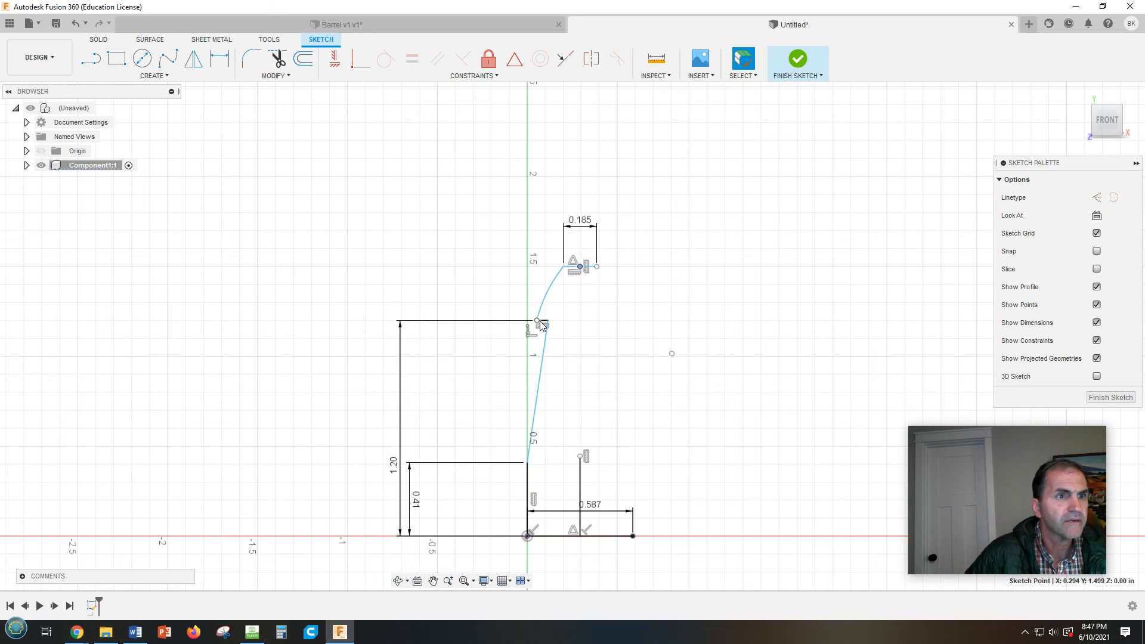
left_click(539, 321)
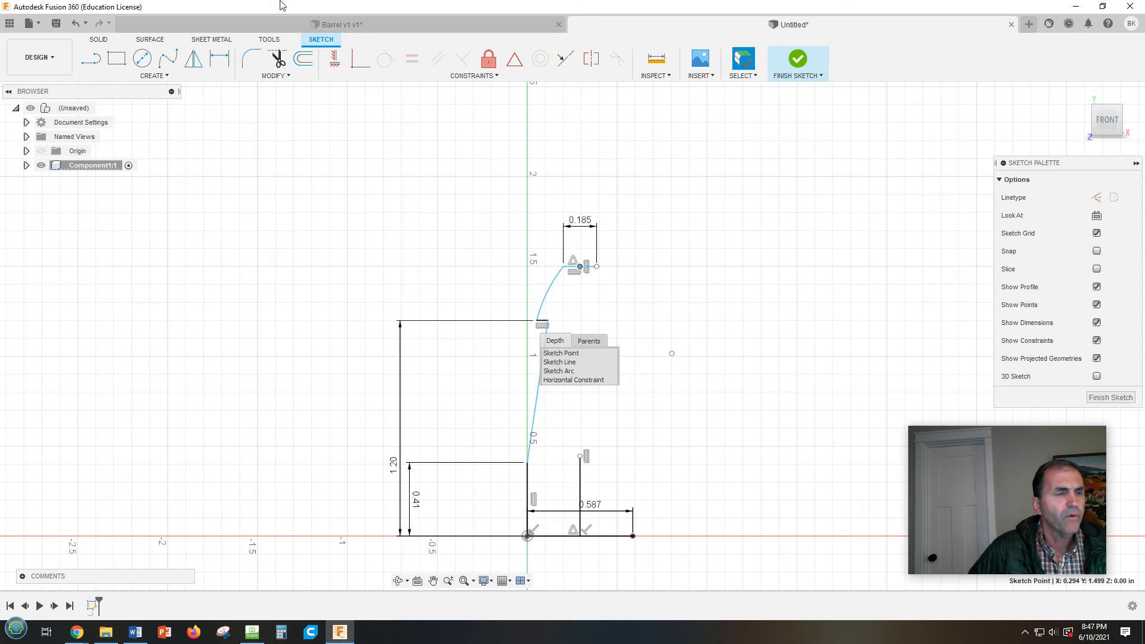
Draw a vertical line from the upper end of the base's centre line to the midpoint of the short top line, closing the half profile.
left_click(89, 63)
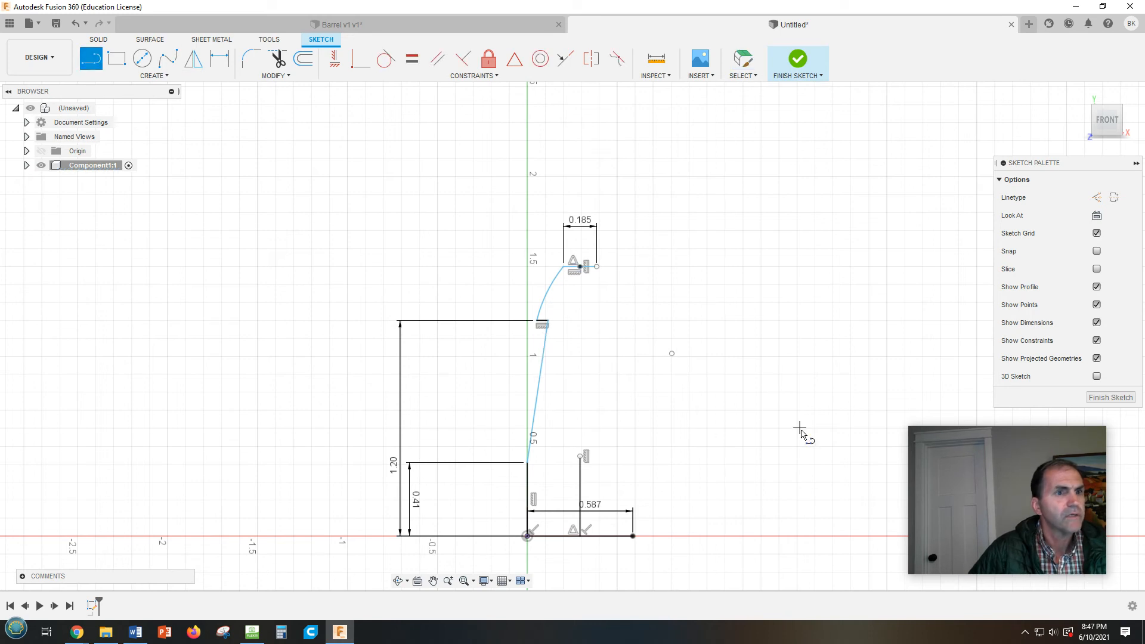
mouse_move(581, 457)
left_mouse_down()
mouse_move(608, 347)
mouse_move(580, 267)
left_mouse_up()
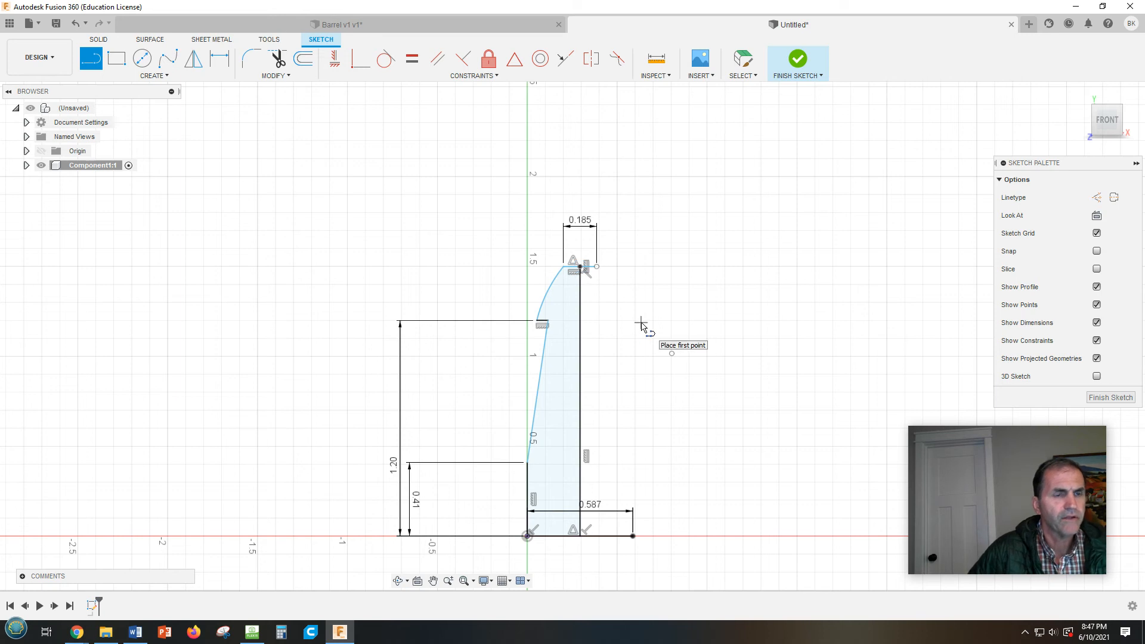
scroll(564, 368, "up", 3)
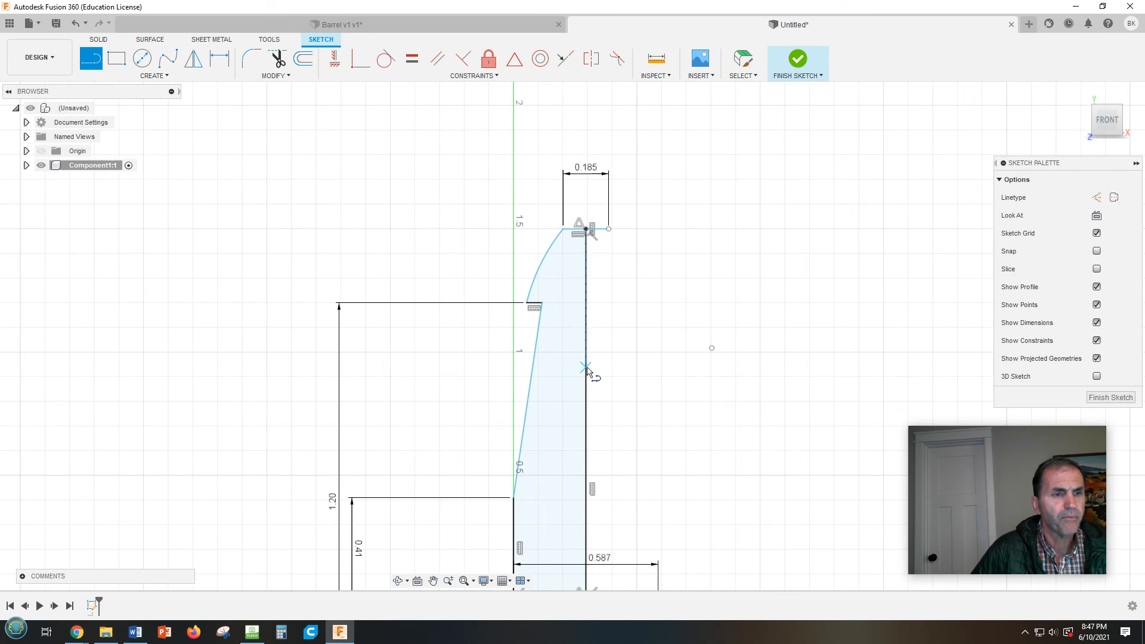
mouse_move(646, 407)
middle_mouse_down()
mouse_move(682, 309)
mouse_move(695, 378)
middle_mouse_up()
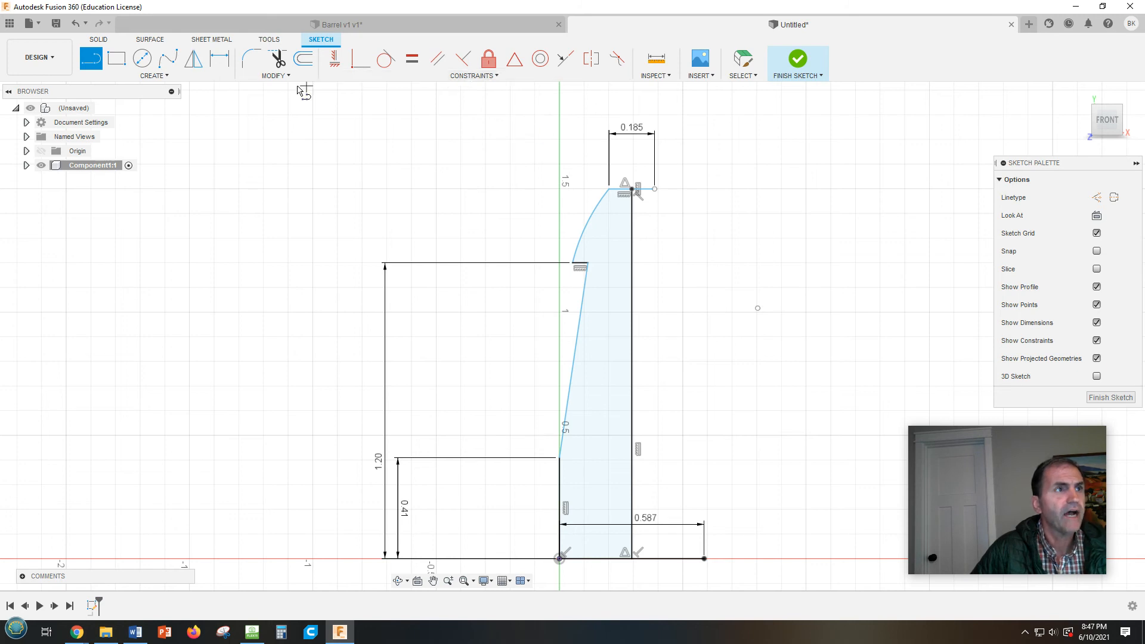
Dimension the vertical distance from the origin to the arc's upper end and set it to 1.75 in.
left_click(219, 59)
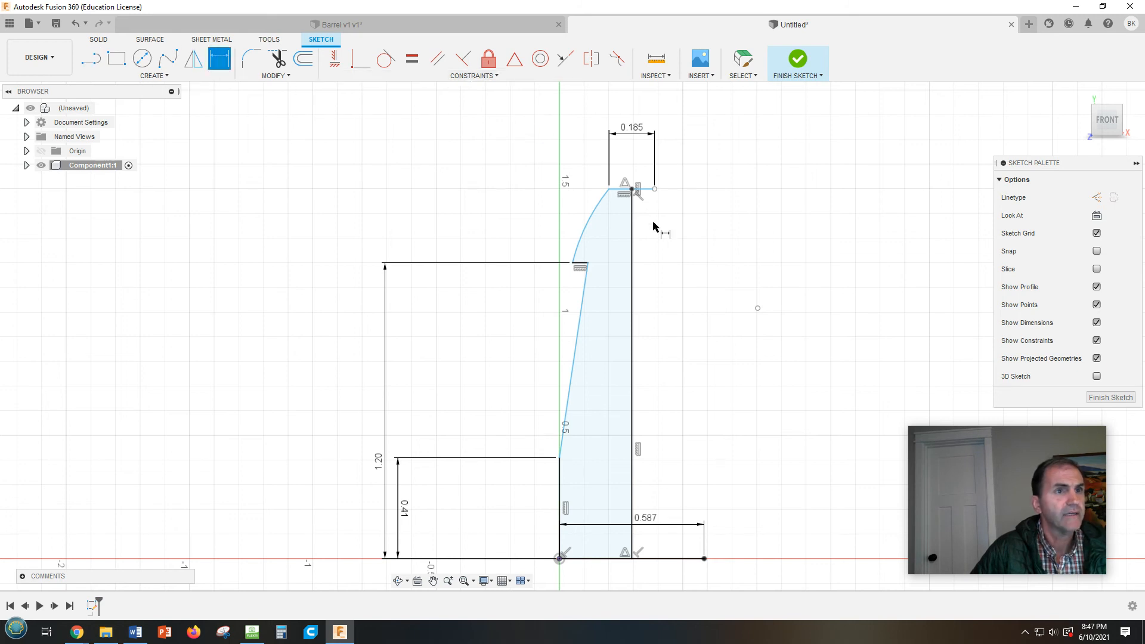
left_click(609, 189)
left_click(560, 559)
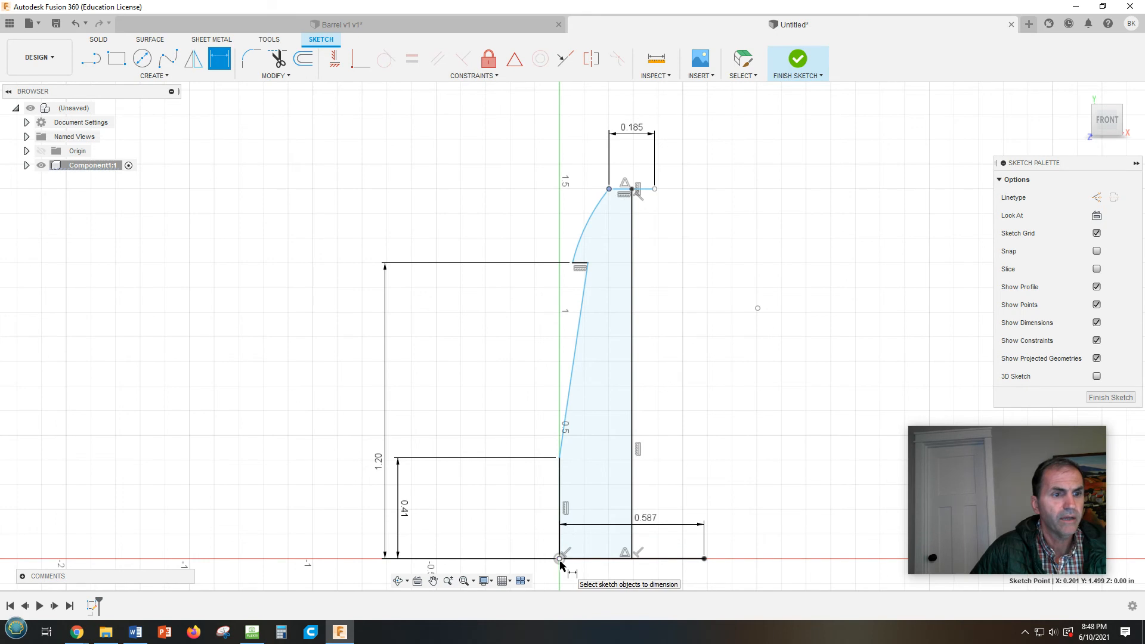
left_click(326, 395)
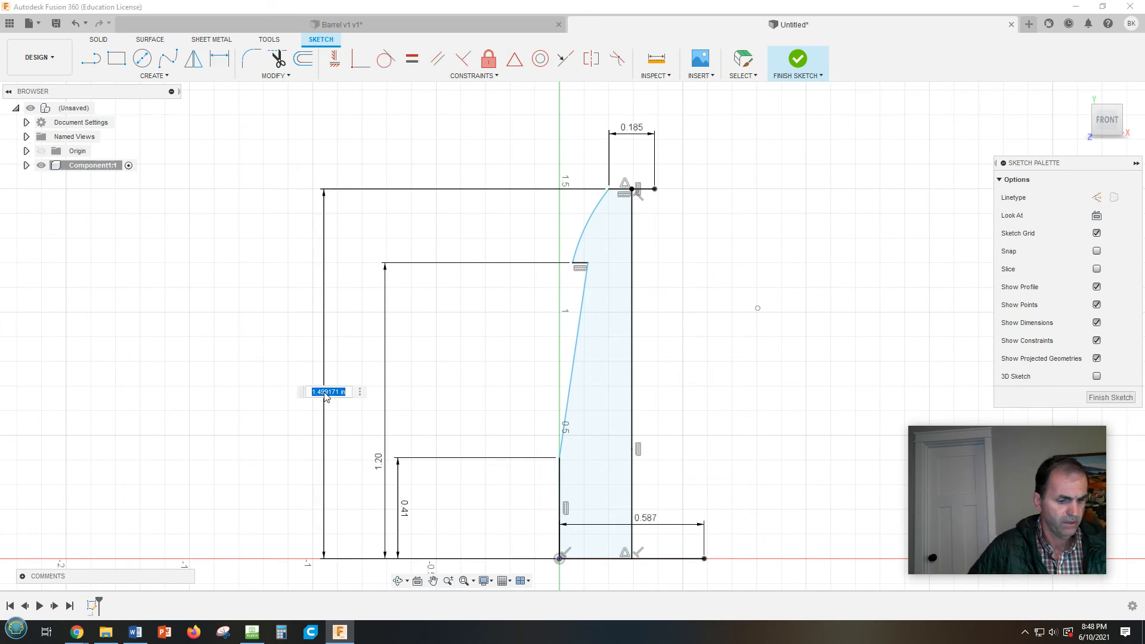
type("1.75")
key("Return")
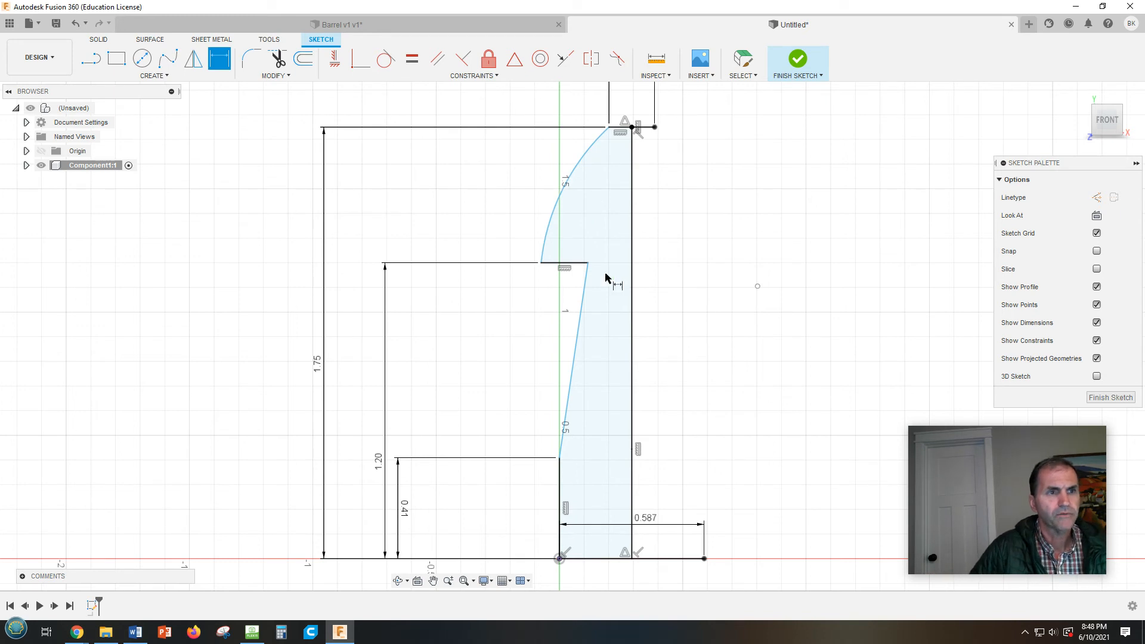
Shorten the small ledge by moving the arc's lower end to about X 0.041 in and the slanted line's upper end to about X 0.092 in.
left_click(540, 263)
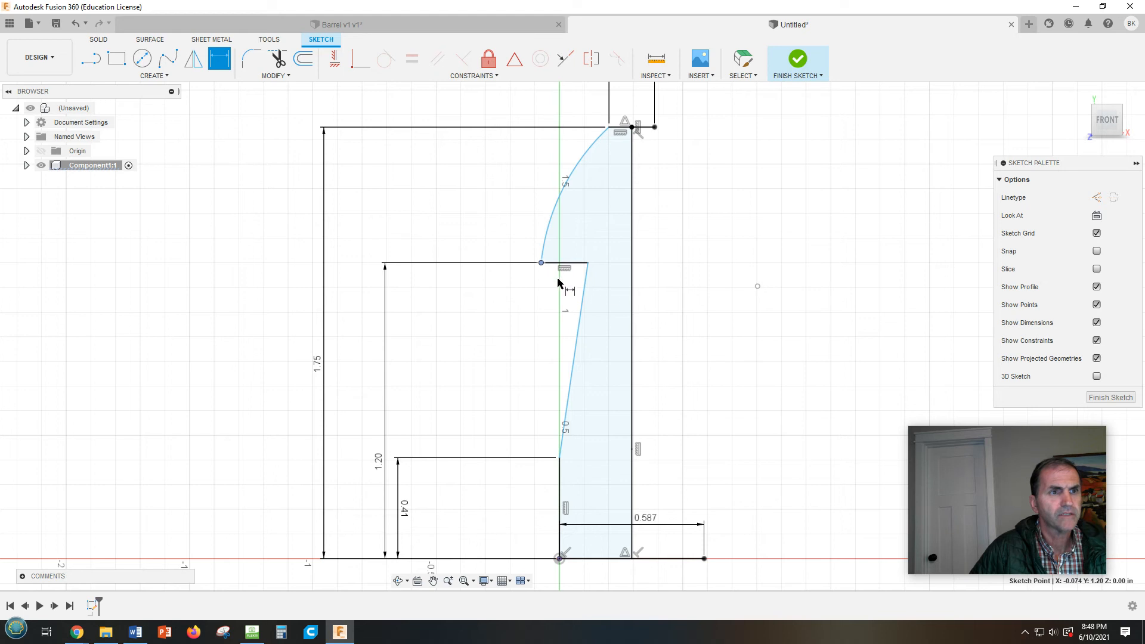
key("Escape")
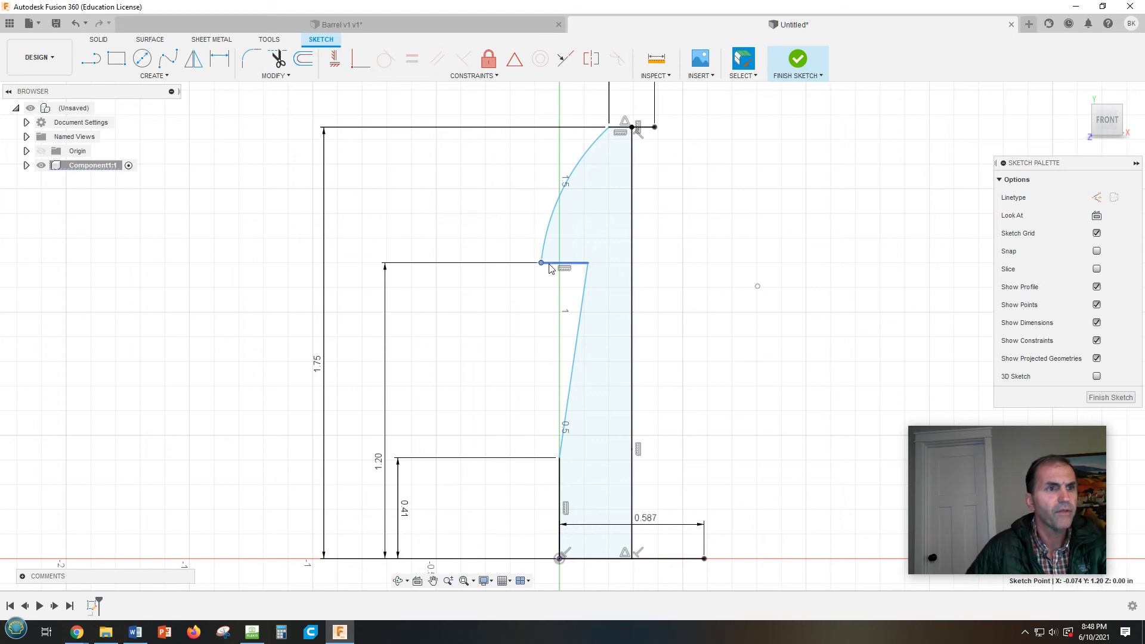
left_click_drag(544, 266, 570, 267)
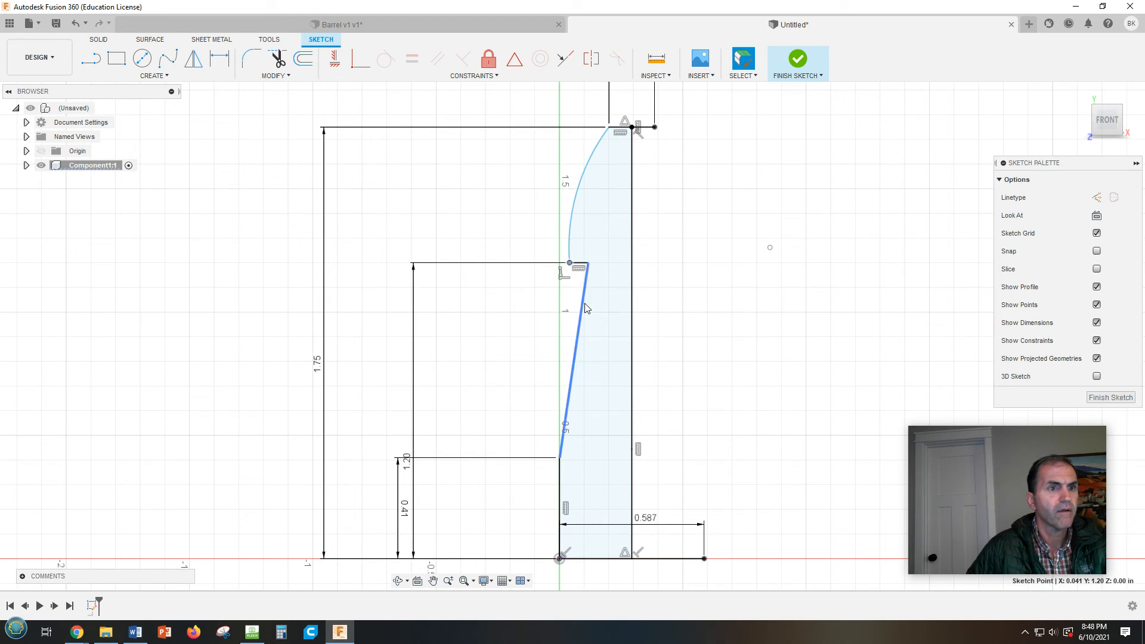
left_click_drag(588, 266, 584, 267)
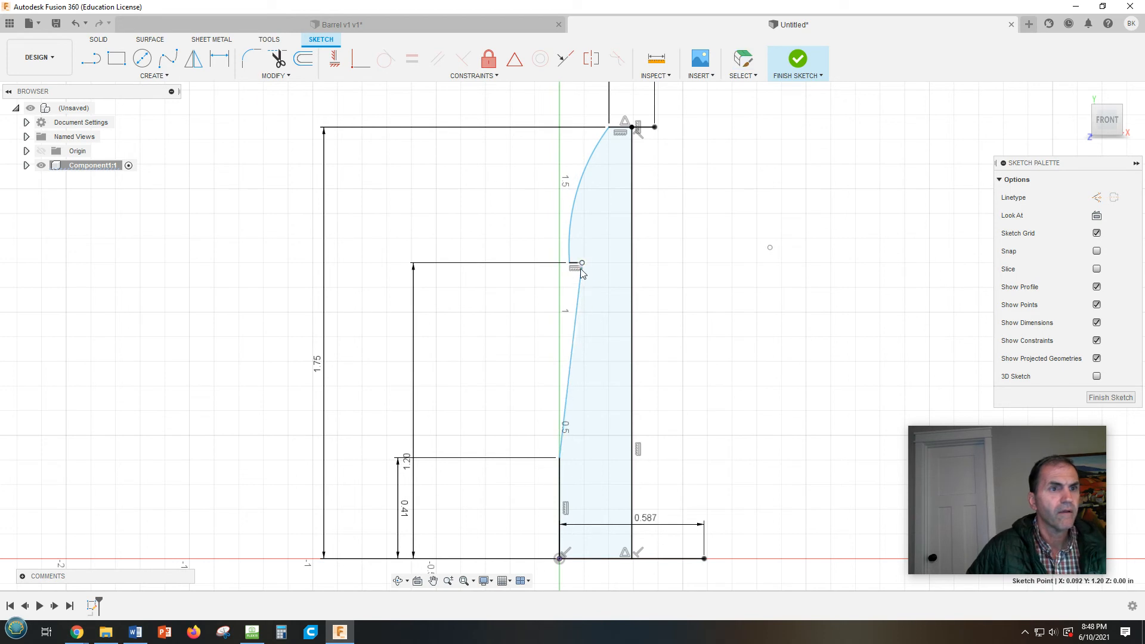
left_click(577, 204)
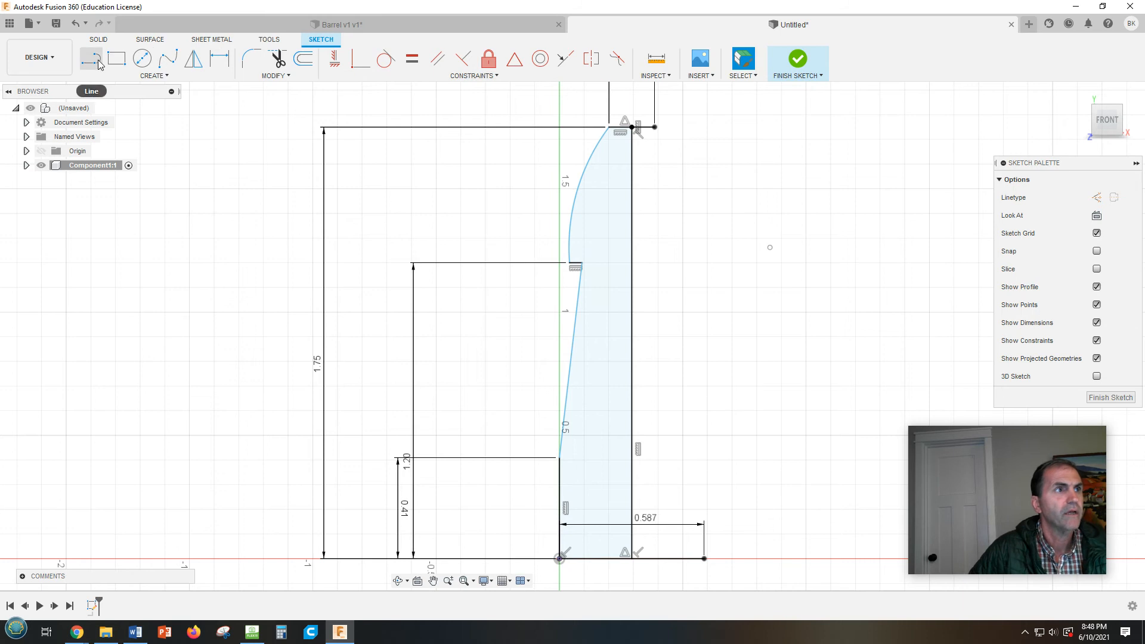
Dimension the horizontal distance from the slanted line's upper end to the centre line and set it to .469/2 in.
left_click(218, 60)
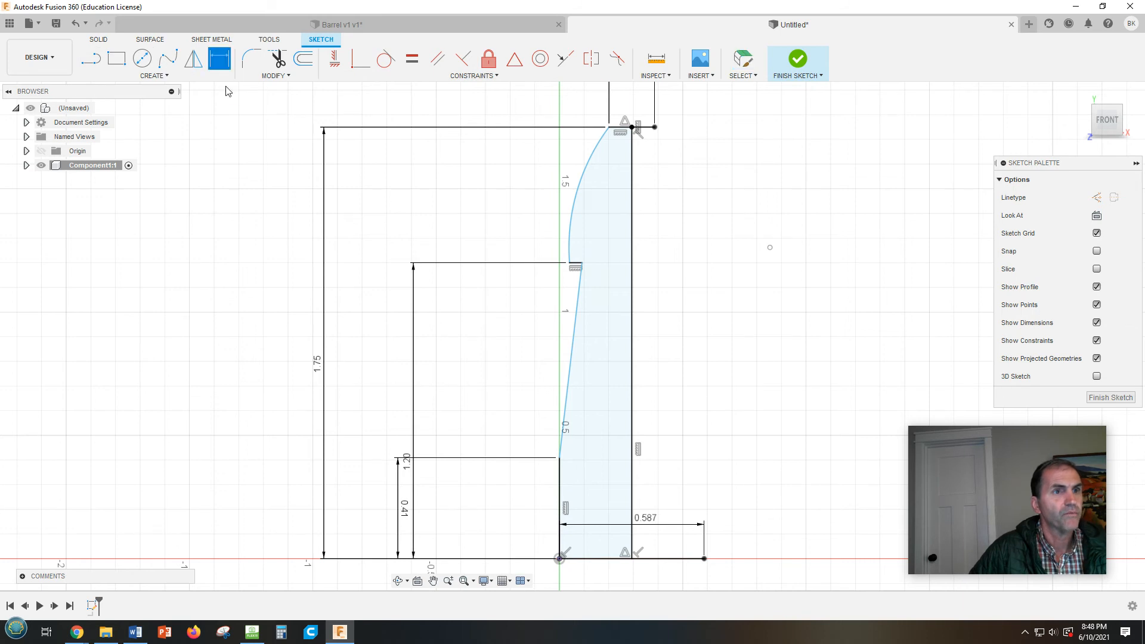
left_click(583, 263)
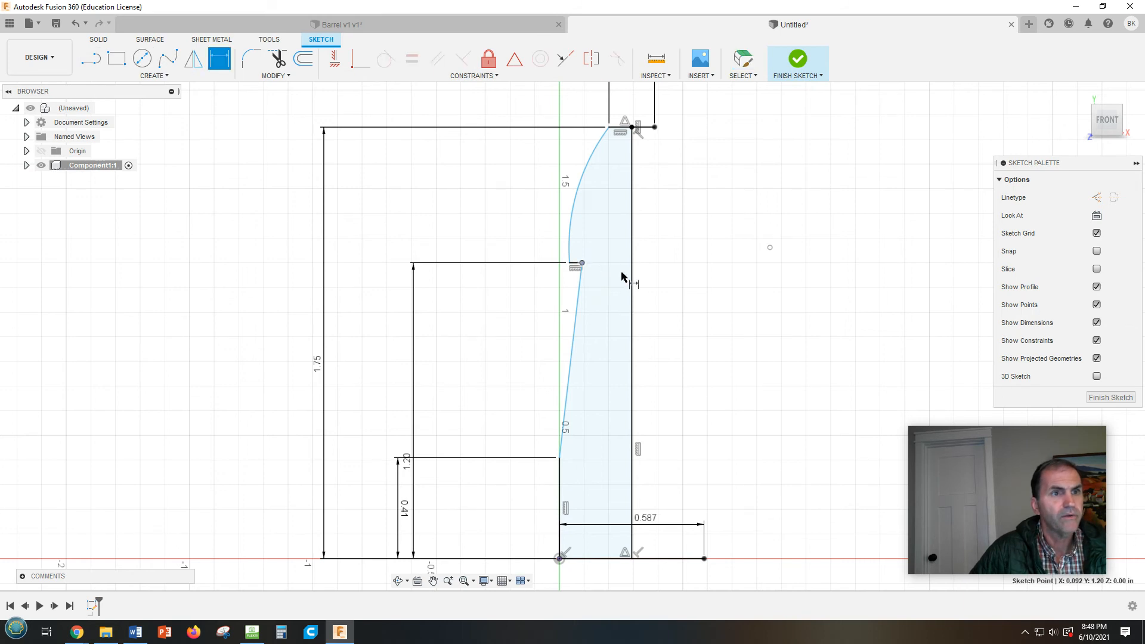
left_click(630, 270)
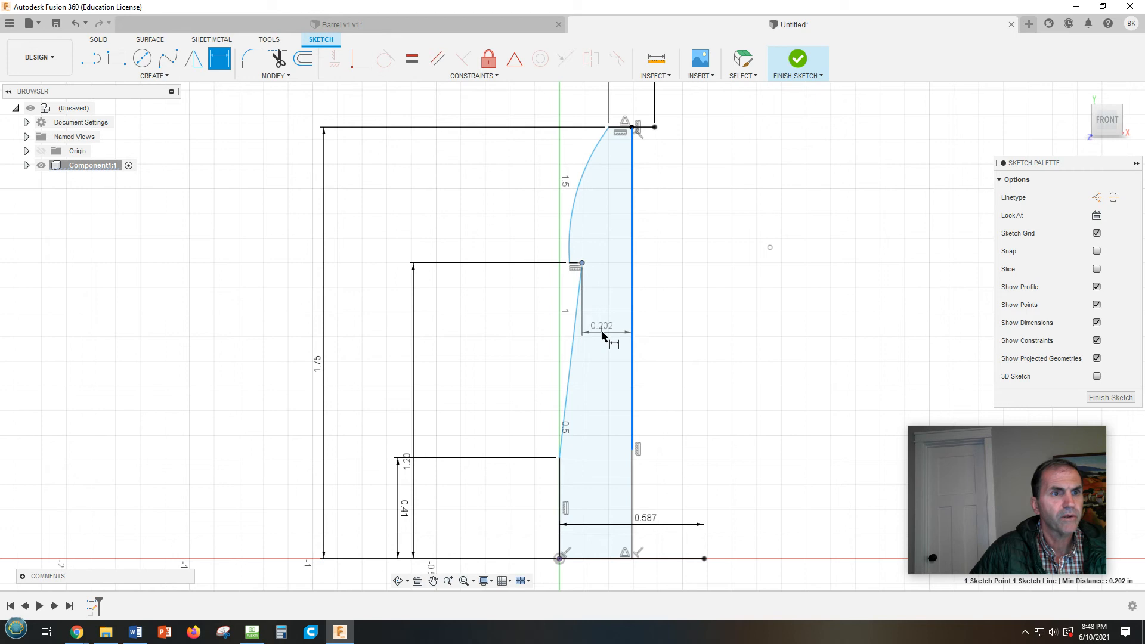
left_click(603, 335)
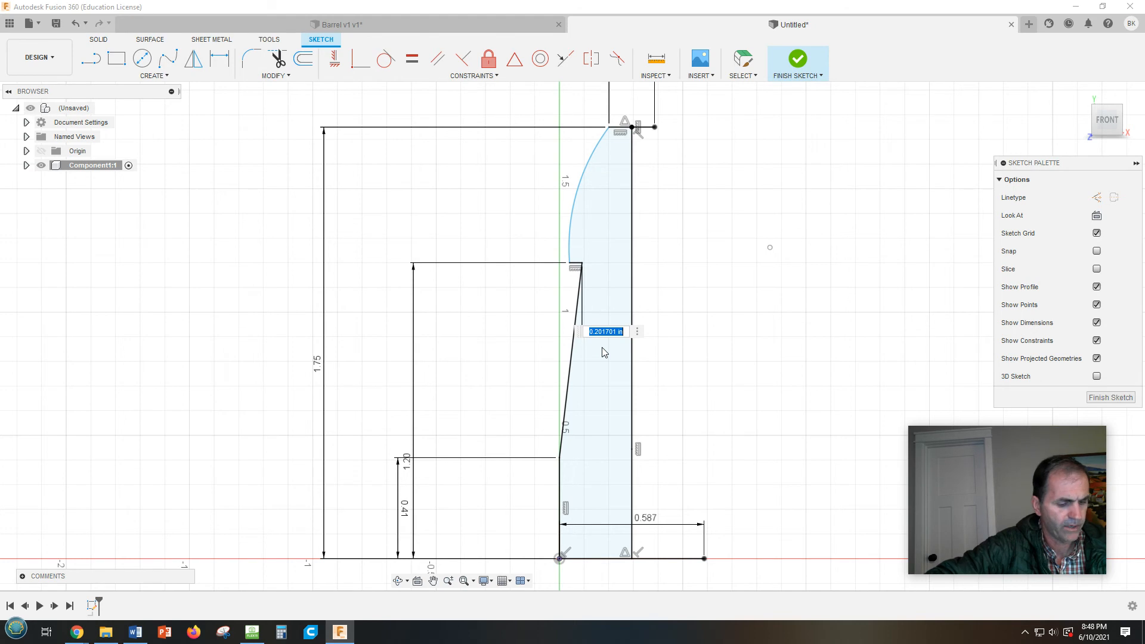
type(".4")
type("9")
key("BackSpace")
type("69/2")
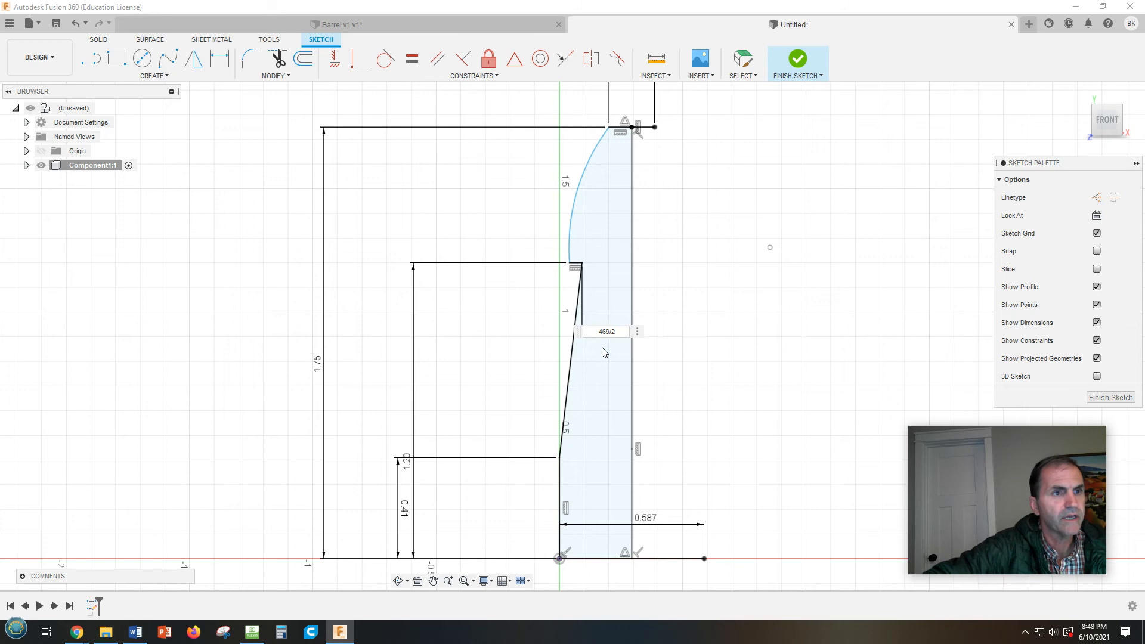
key("Return")
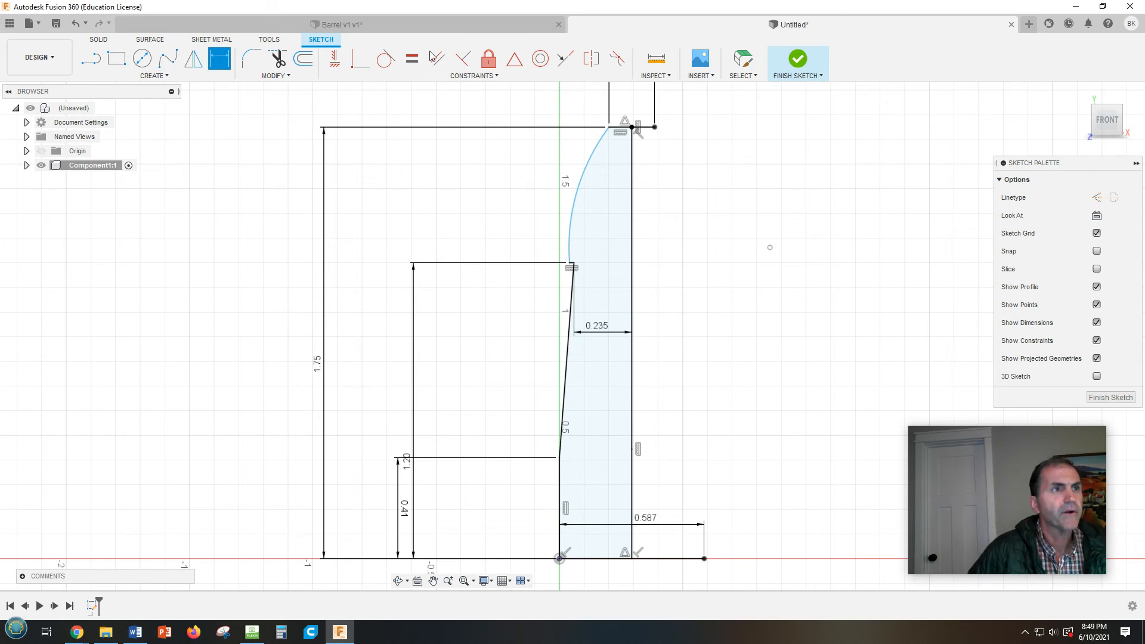
Dimension the horizontal distance from the arc's lower end to the centre line and set it to .537/2 in.
left_click(569, 264)
left_click(633, 268)
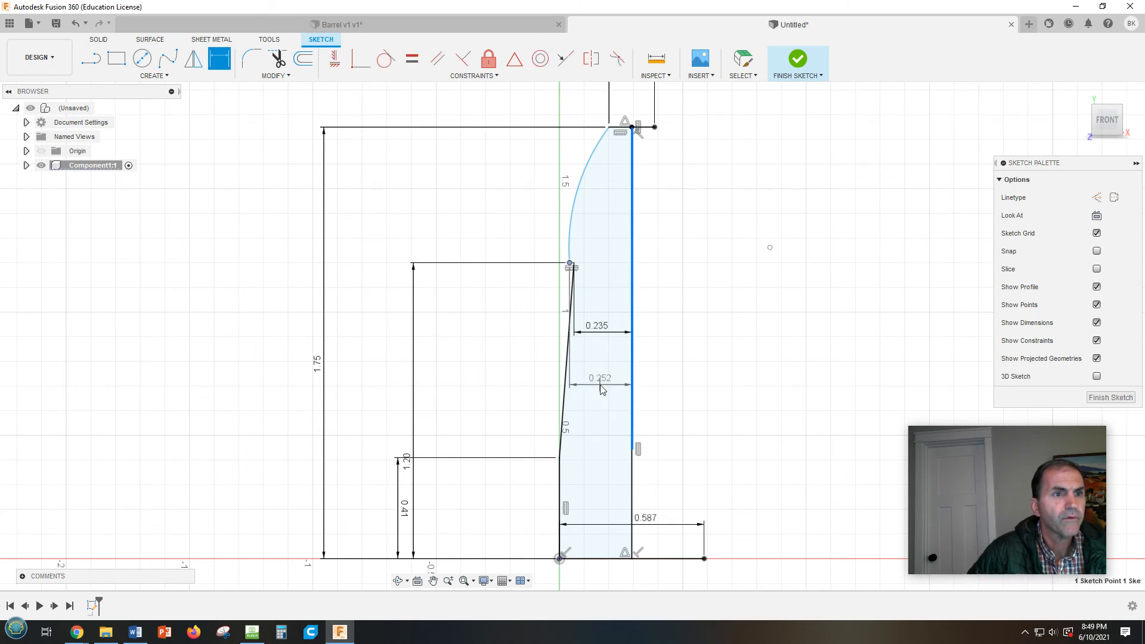
left_click(600, 390)
key("BackSpace")
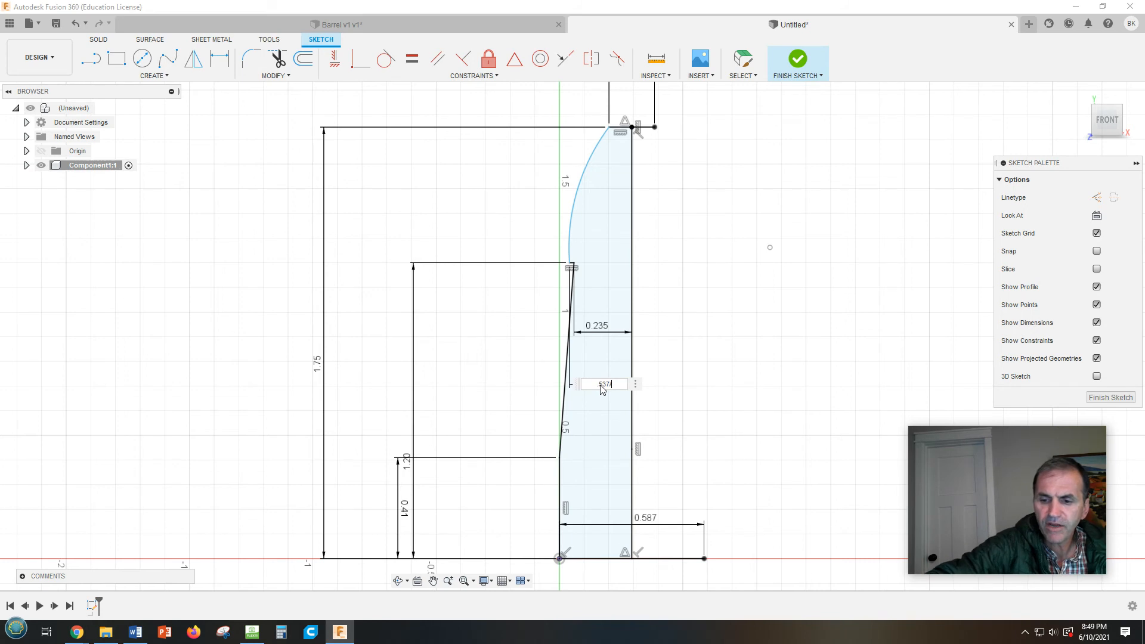
key("Return")
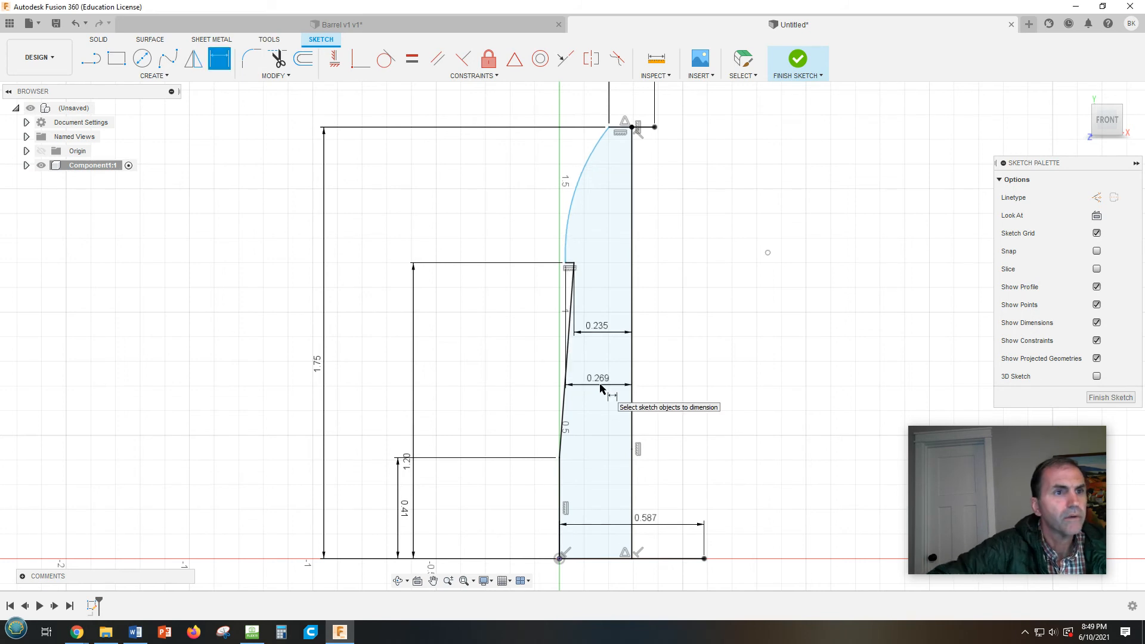
Flatten the arc between the ledge and the top line to a radius of about 0.99 in.
scroll(570, 246, "up", 4)
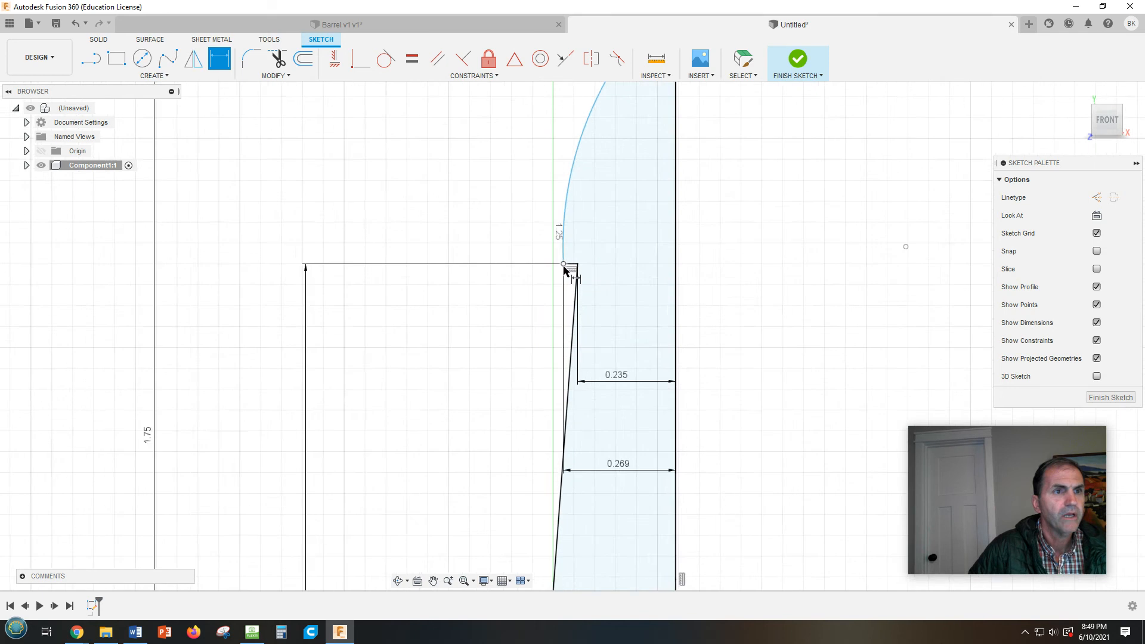
scroll(597, 202, "up", 1)
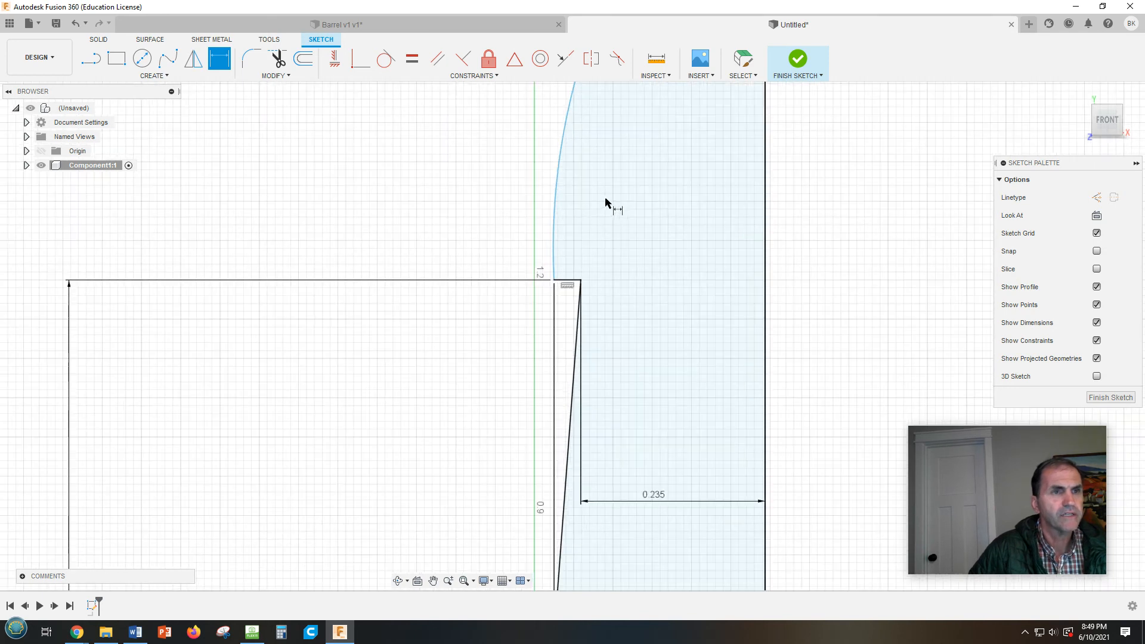
key("Escape")
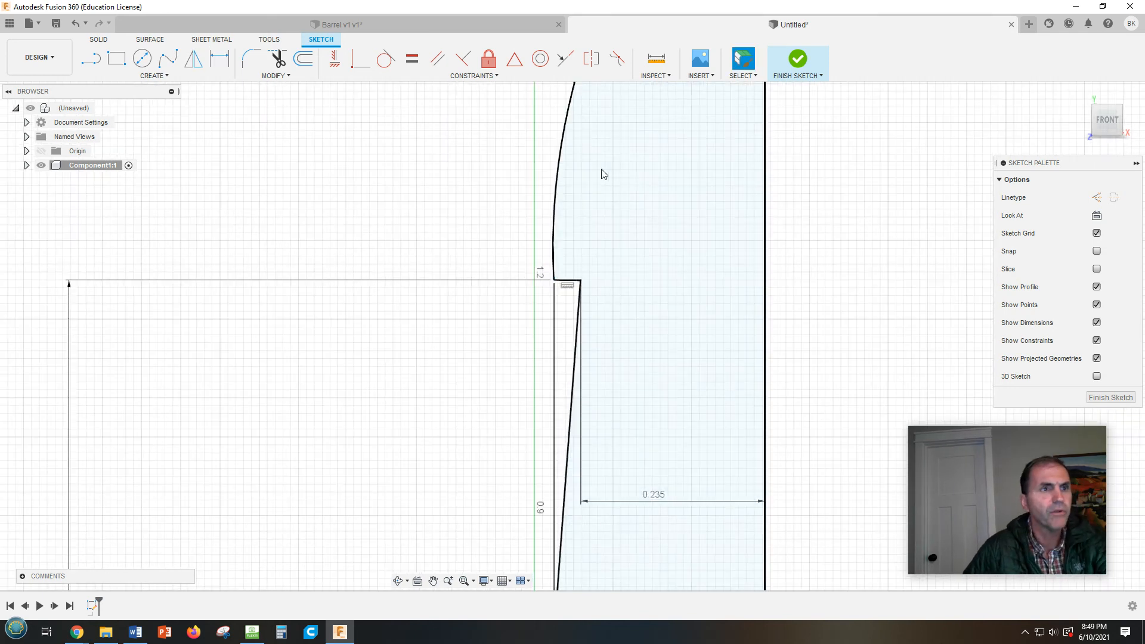
left_click(561, 165)
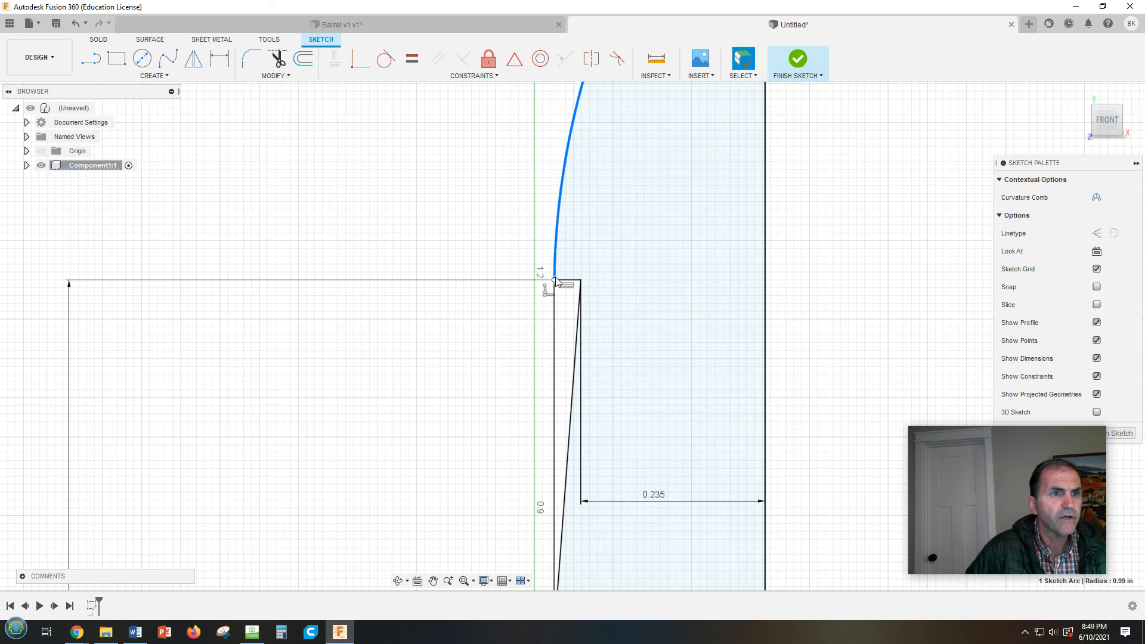
Check the dimensioned half profile from the ledge down to the base and up to the top, and finish the sketch.
scroll(702, 286, "up", 1)
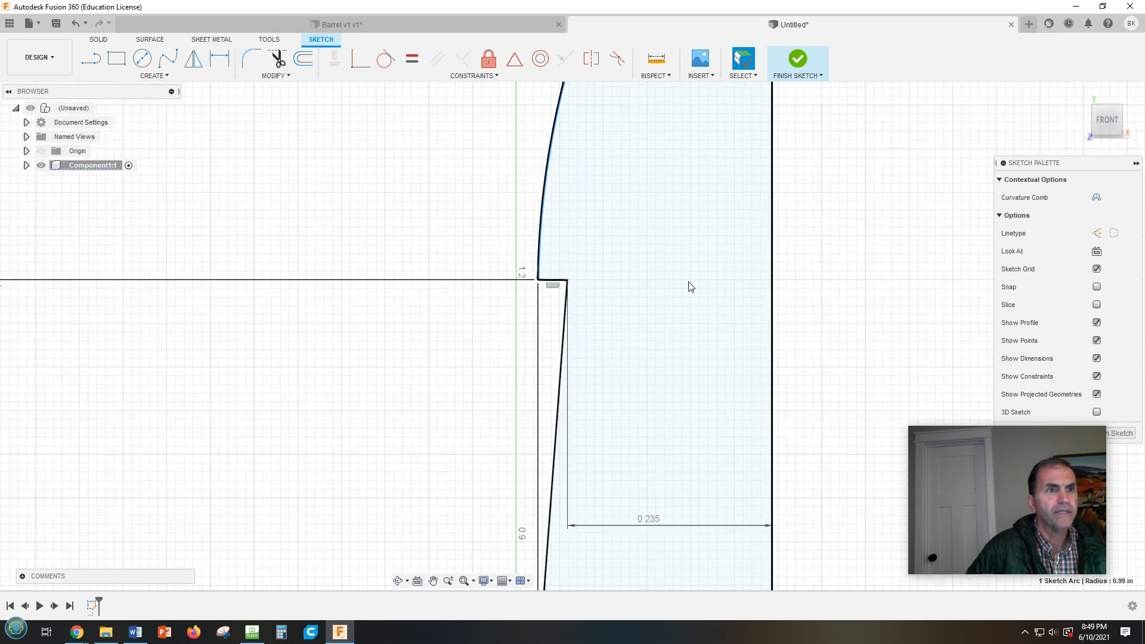
scroll(689, 287, "down", 5)
middle_click_drag(784, 264, 703, 261)
scroll(738, 306, "down", 1)
mouse_move(761, 489)
middle_mouse_down()
mouse_move(746, 396)
mouse_move(750, 419)
middle_mouse_up()
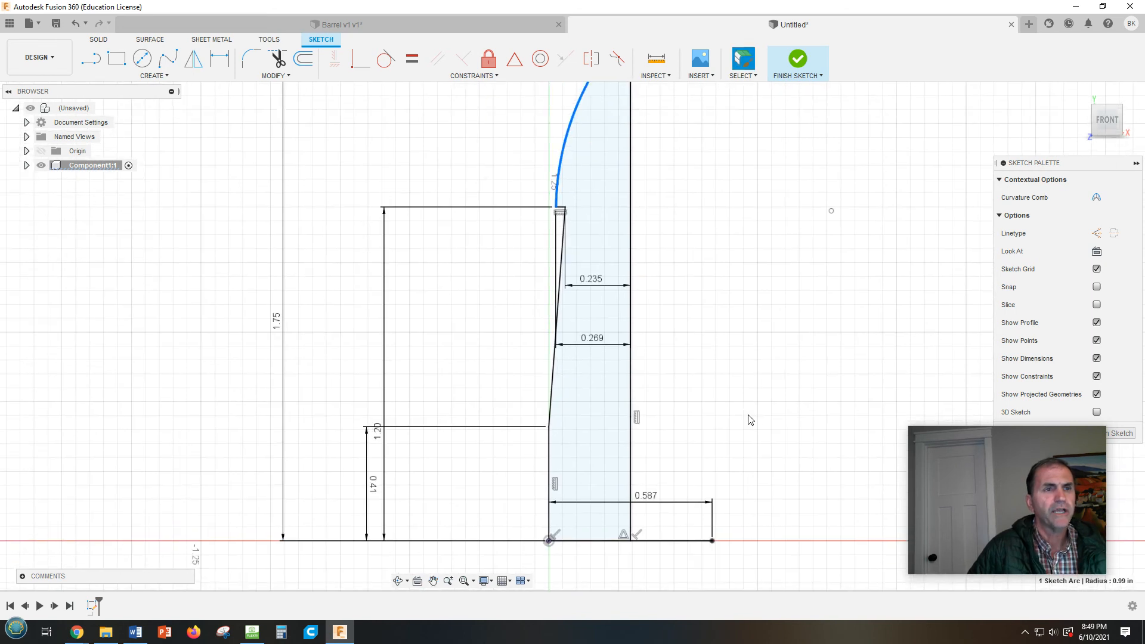
scroll(783, 403, "up", 2)
scroll(750, 367, "down", 4)
middle_click_drag(757, 357, 741, 409)
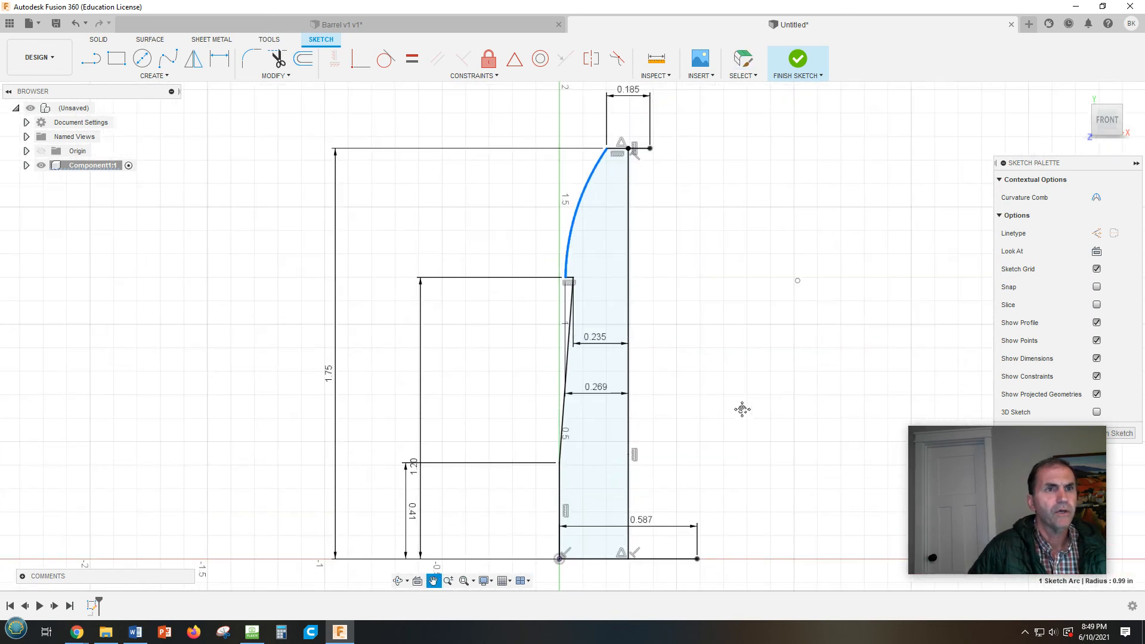
left_click(797, 59)
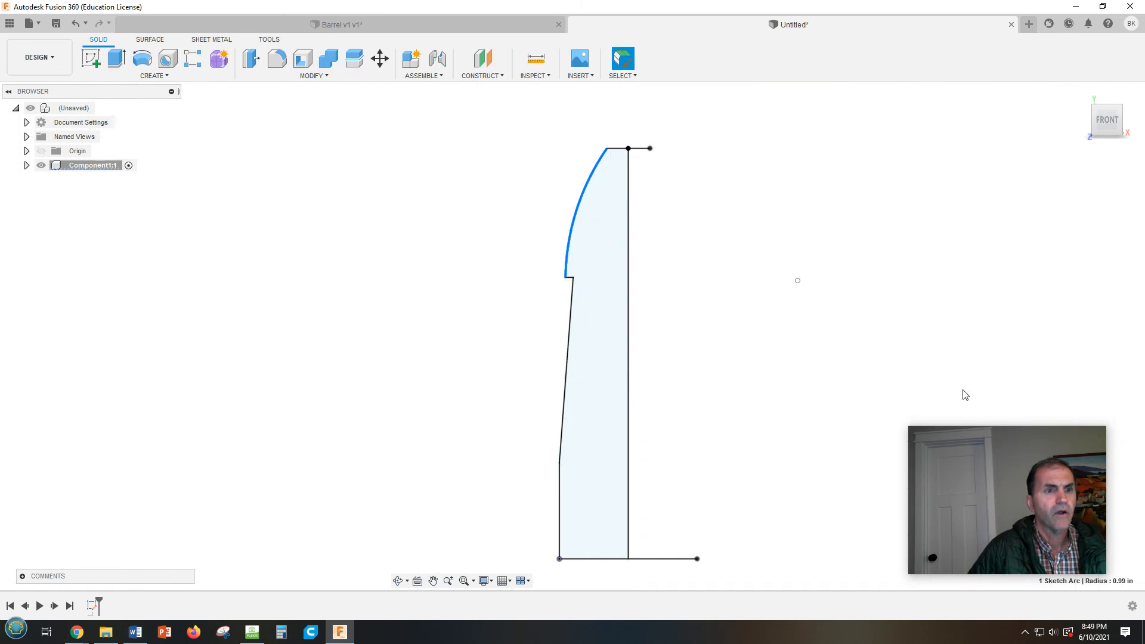
Revolve the half profile 360 degrees about the vertical centre line as a new component.
left_click(141, 59)
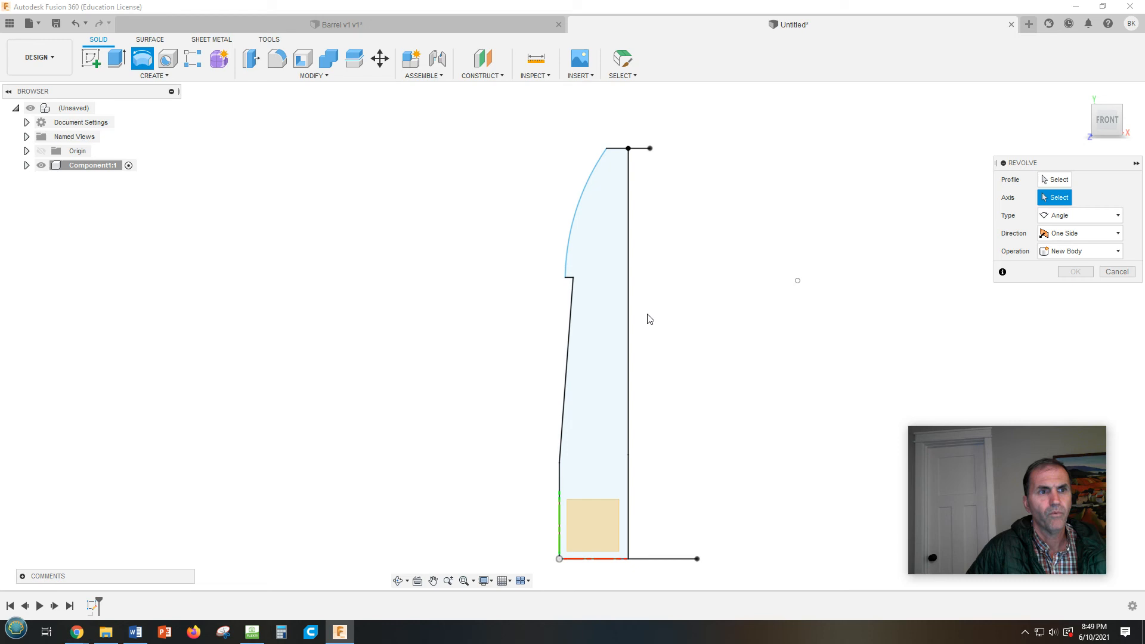
left_click(630, 328)
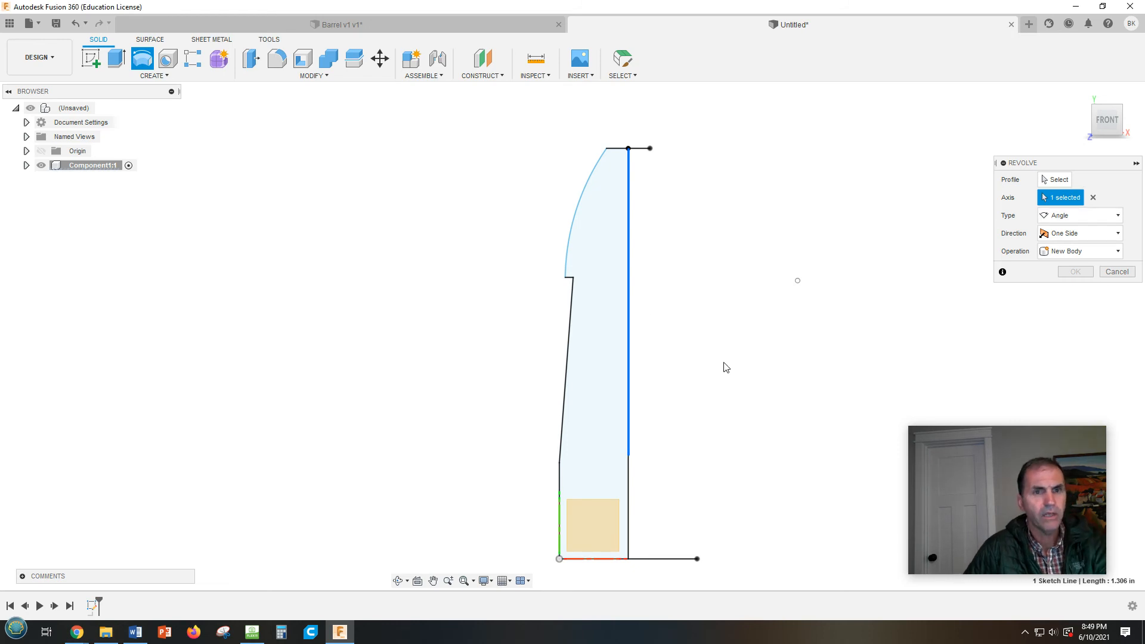
mouse_move(700, 358)
middle_mouse_down("shift")
mouse_move(685, 373)
mouse_move(703, 363)
middle_mouse_up("shift")
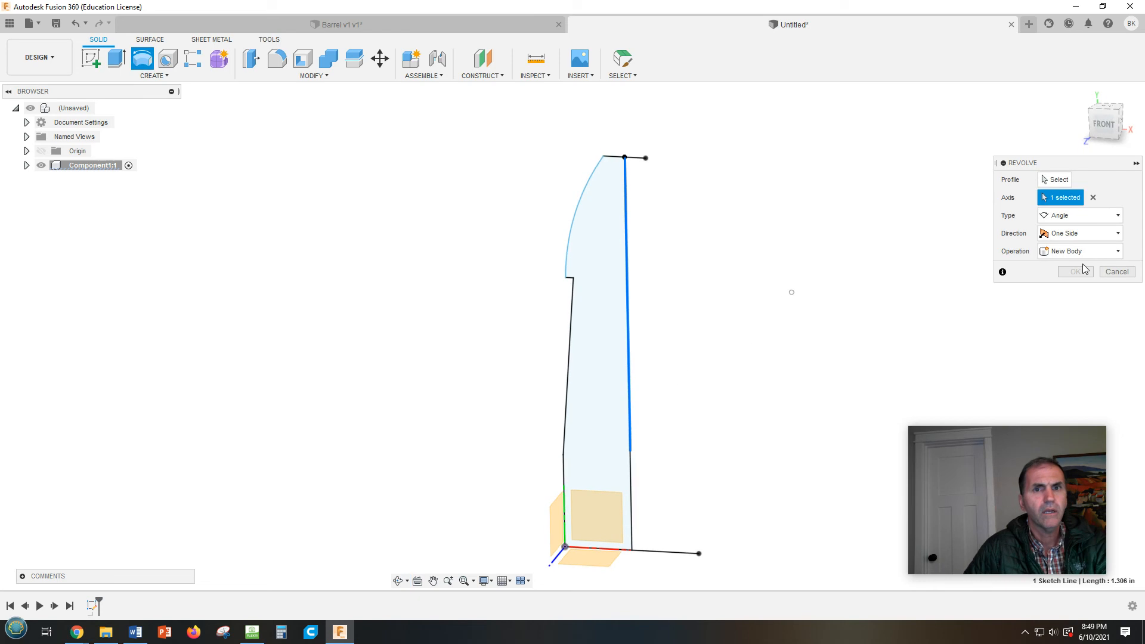
left_click(1073, 255)
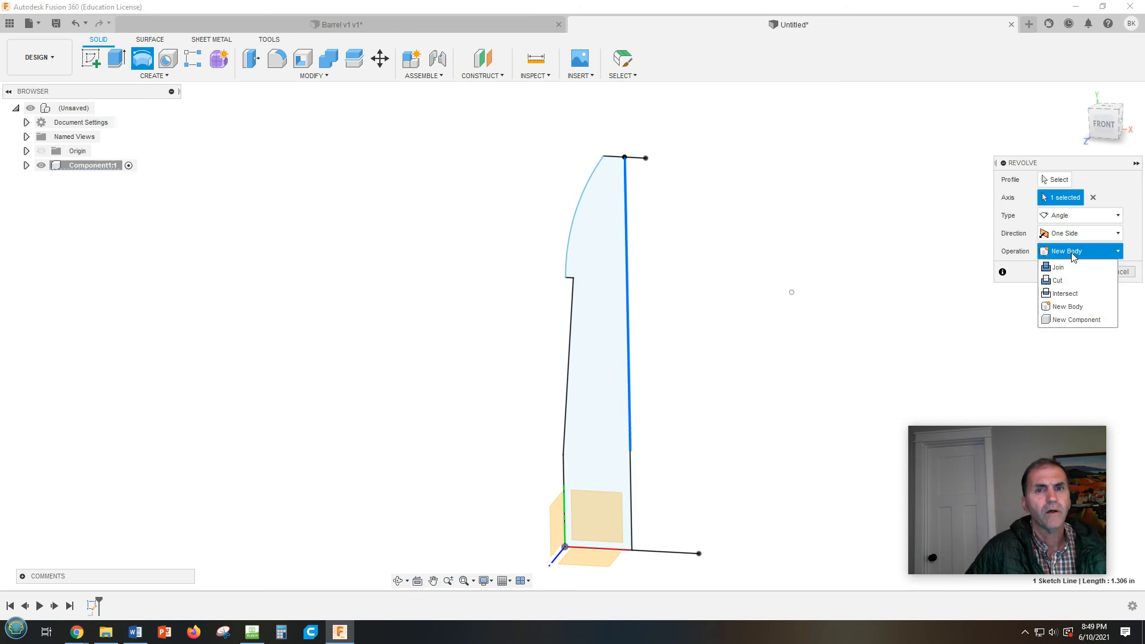
left_click(1068, 319)
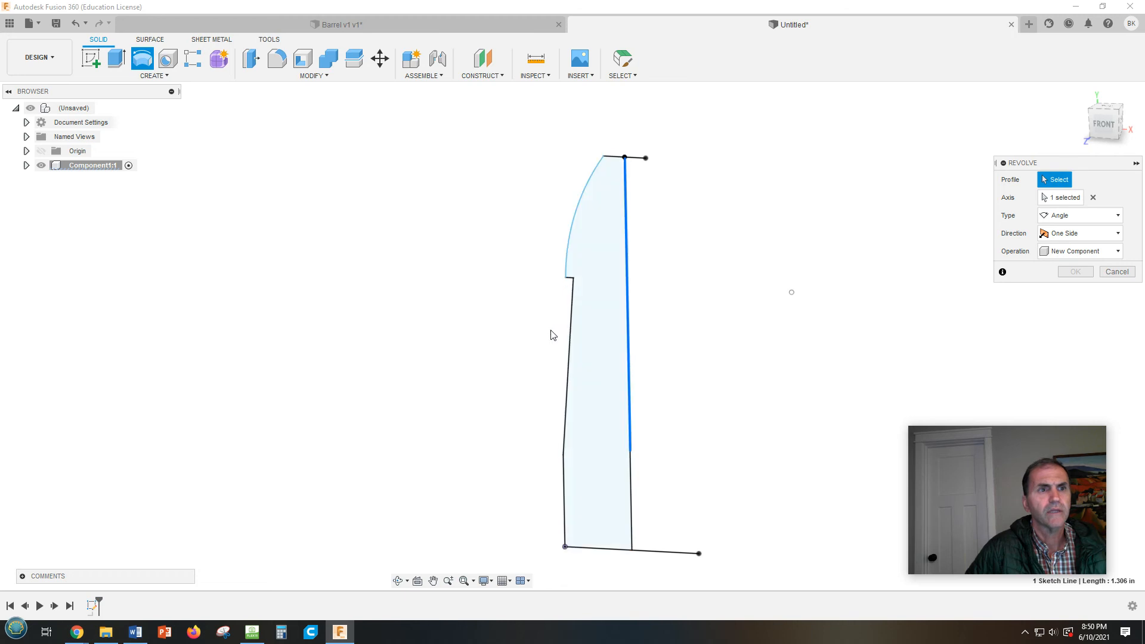
left_click(607, 342)
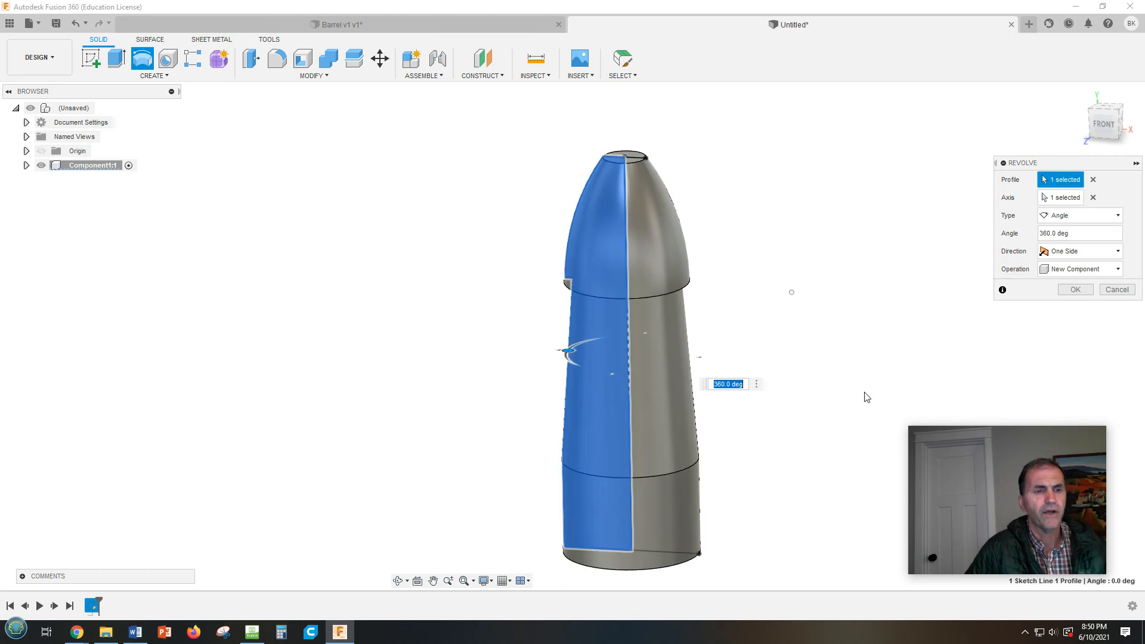
middle_click_drag(866, 397, 850, 365, "shift")
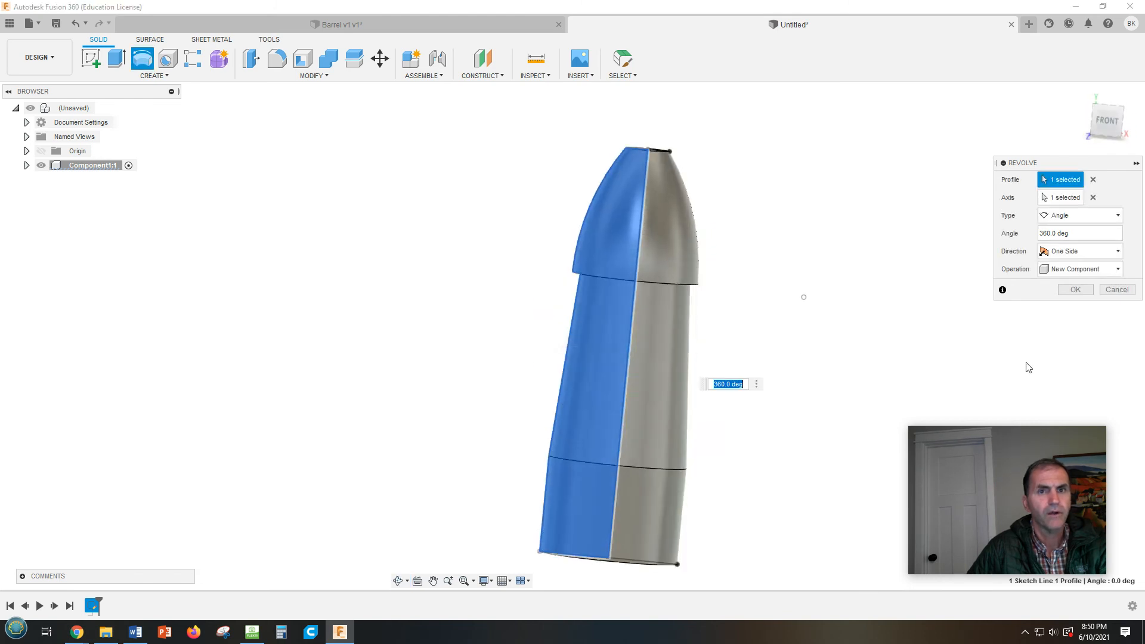
left_click(1080, 292)
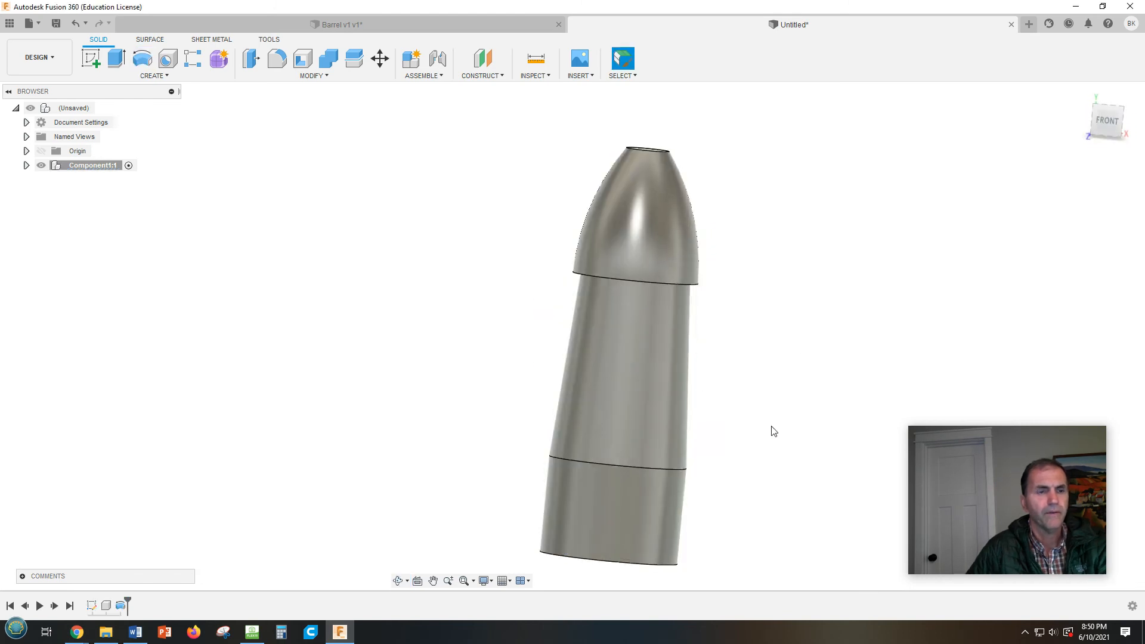
Shell the revolved body through its flat base face with an inside thickness of 0.054 in.
middle_click_drag(778, 432, 782, 292, "shift")
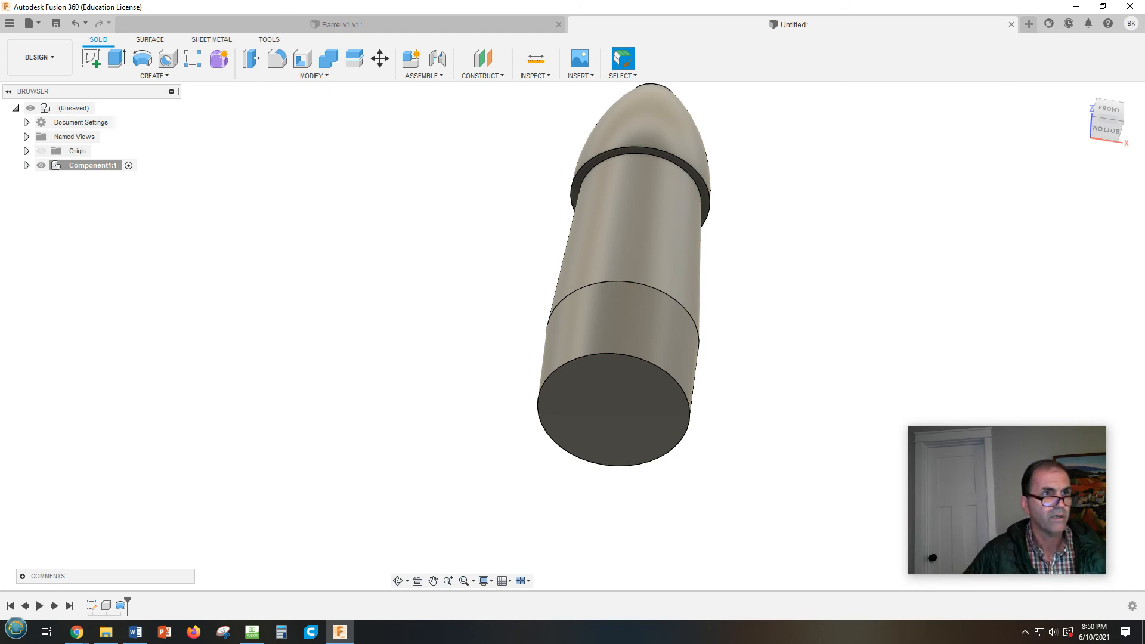
left_click(303, 58)
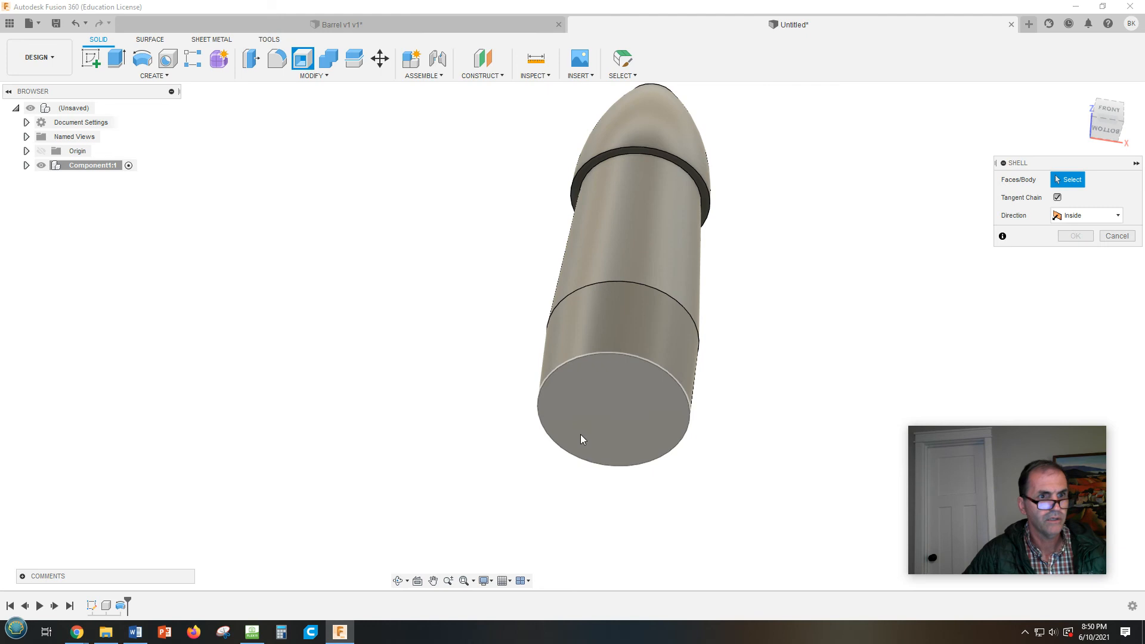
left_click(621, 412)
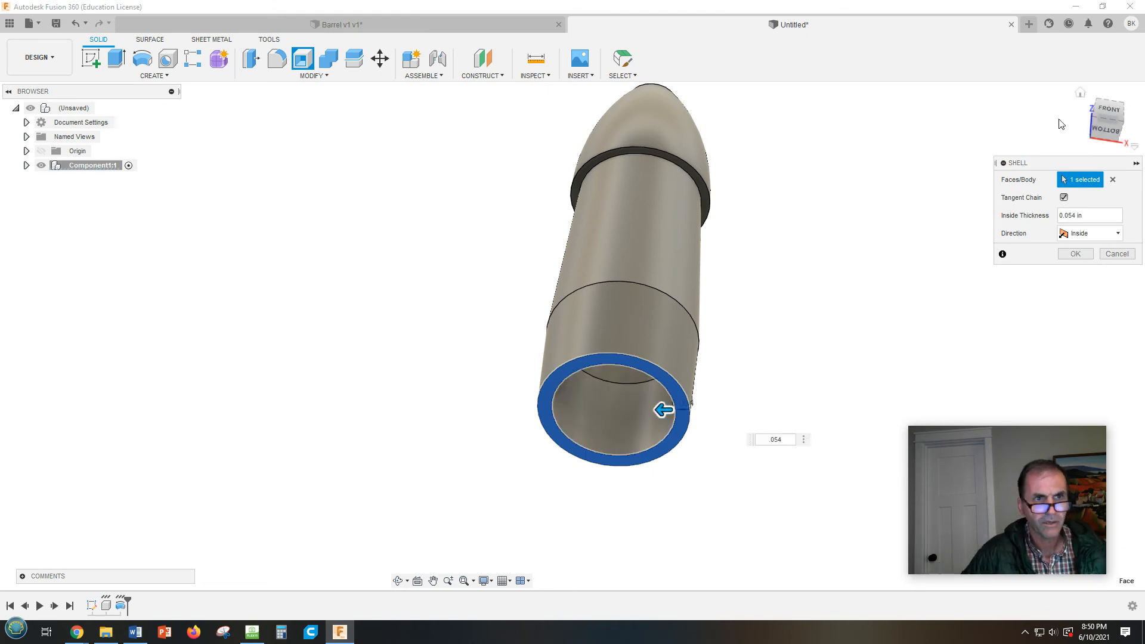
left_click(1076, 254)
scroll(971, 345, "up", 2)
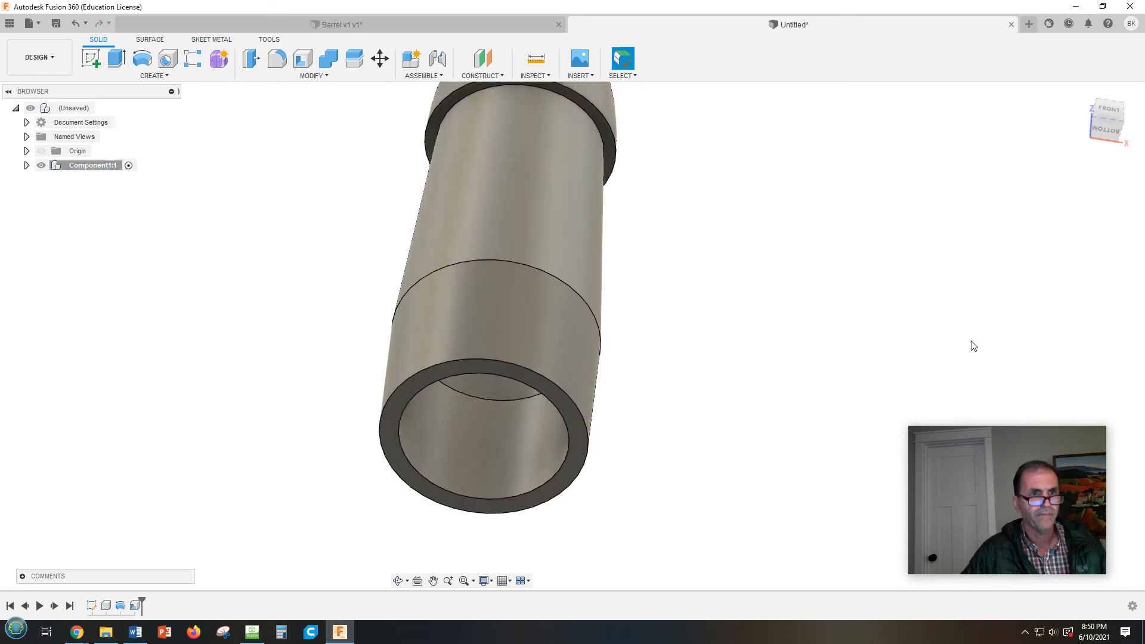
Place a simple hole on the flat face at the tip and set its extents to All.
scroll(974, 346, "down", 3)
middle_click_drag(886, 328, 826, 462, "shift")
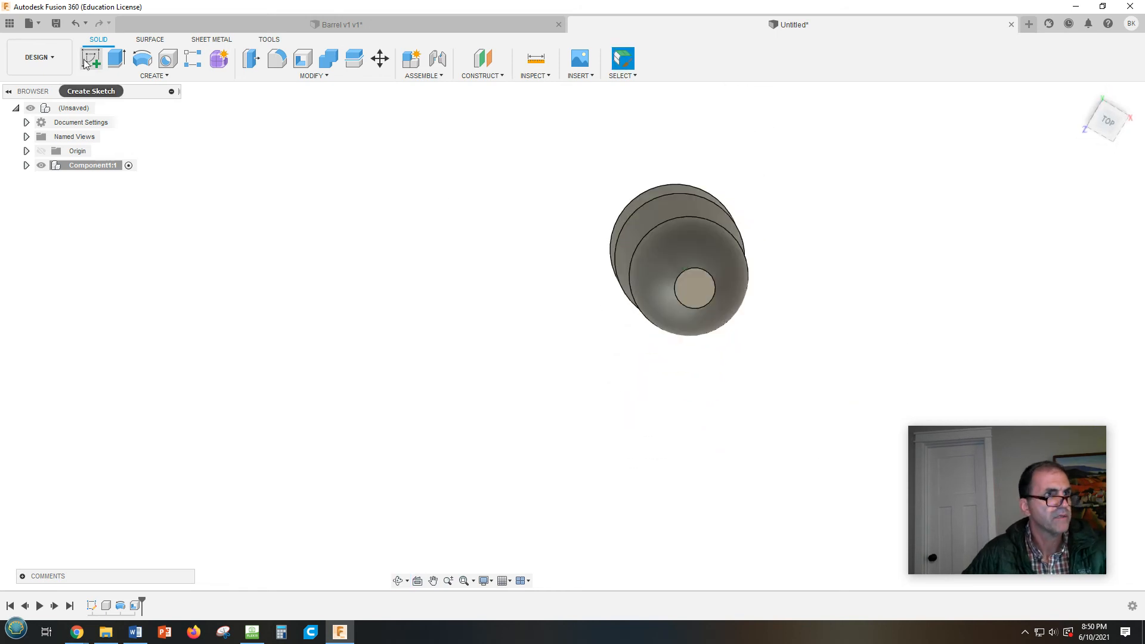
left_click(167, 58)
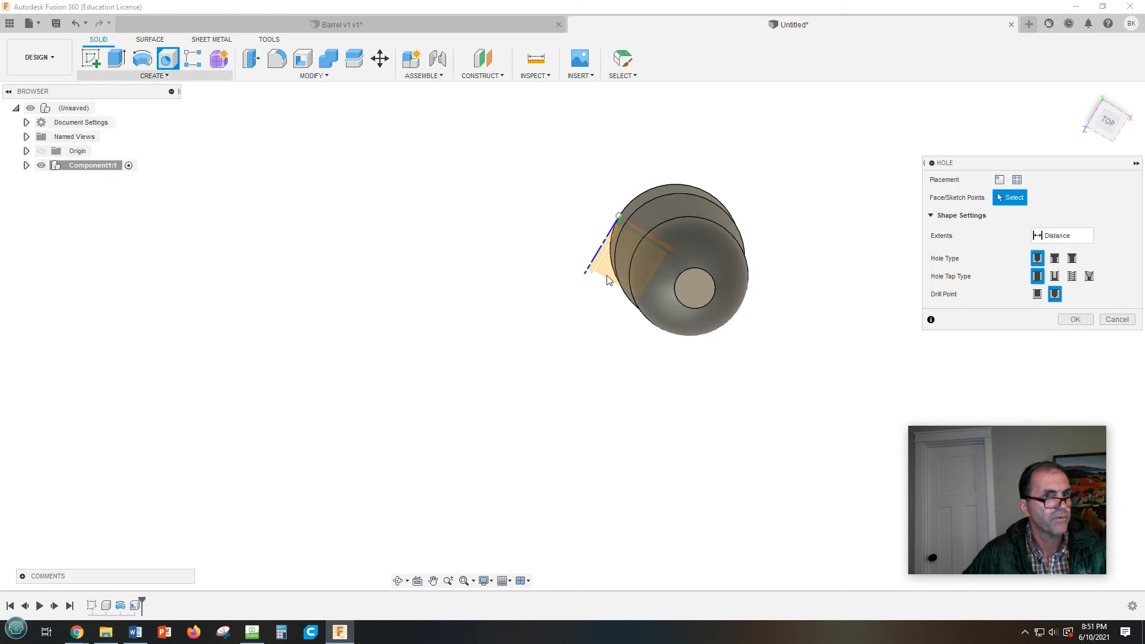
left_click(702, 290)
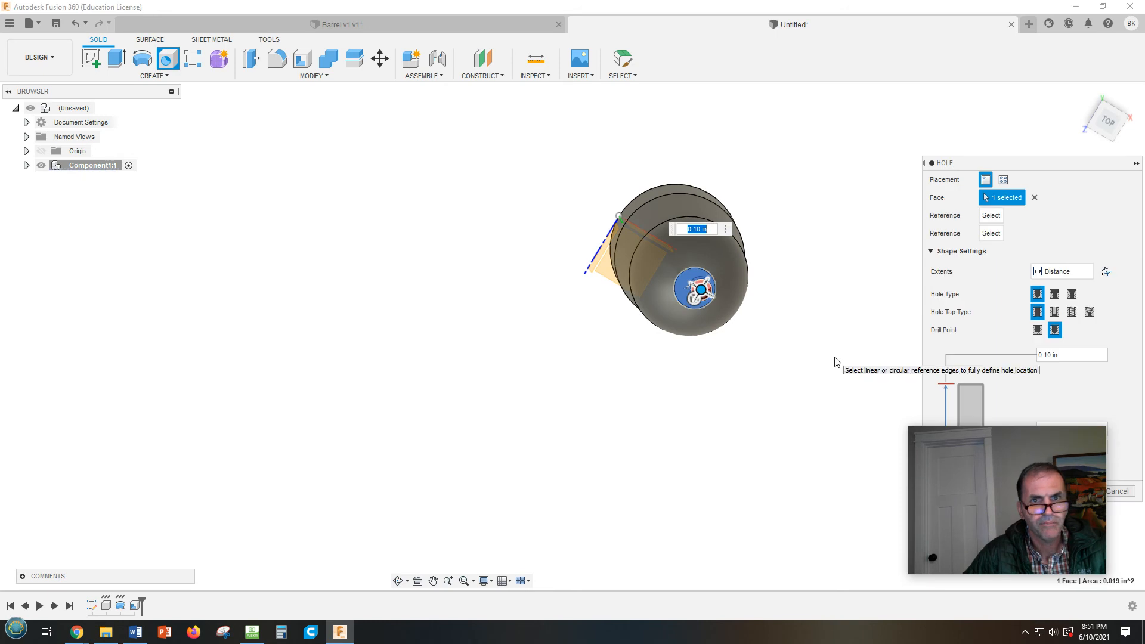
middle_click_drag(825, 338, 787, 322, "shift")
scroll(648, 268, "up", 2)
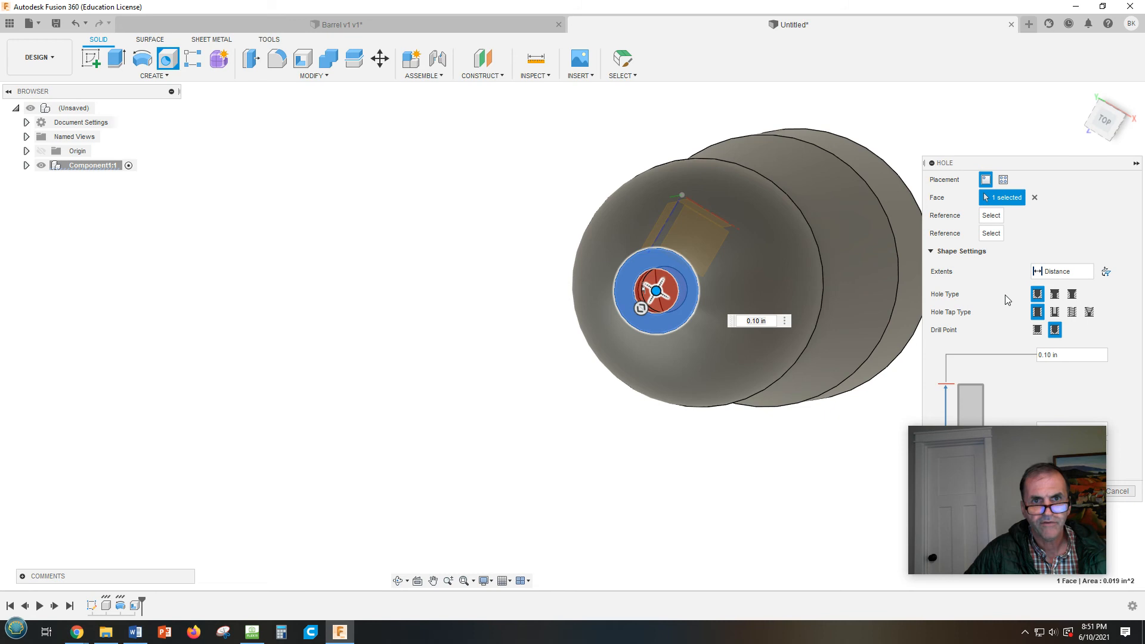
left_click(1061, 273)
left_click(1056, 319)
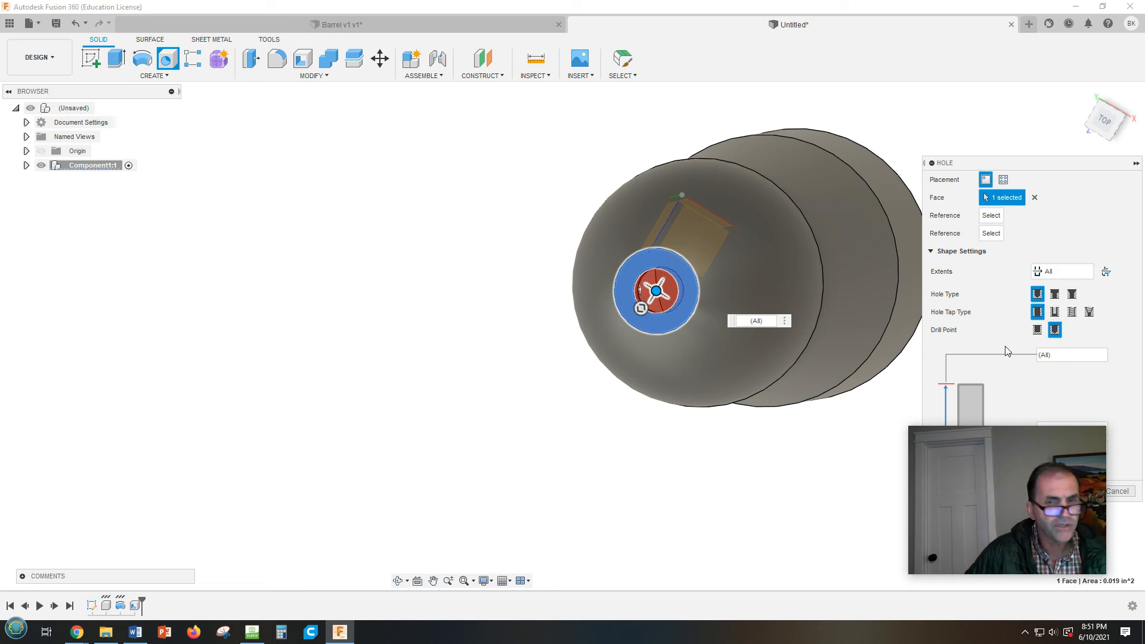
mouse_move(1088, 447)
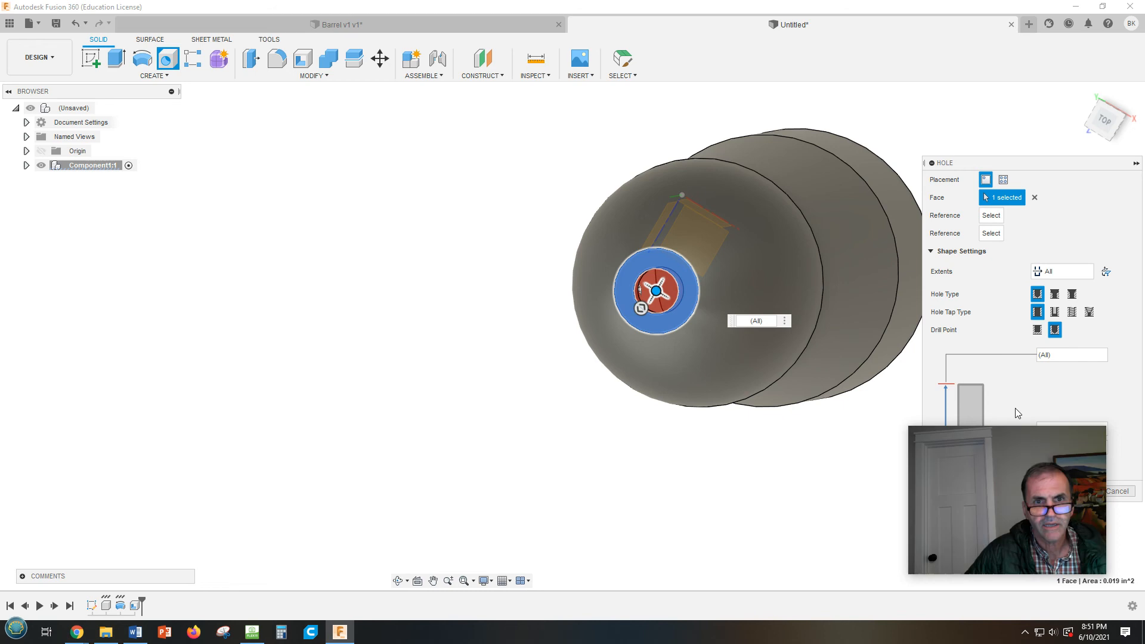
Set the tip hole's diameter to .09 in and create it.
left_click_drag(1020, 443, 781, 504)
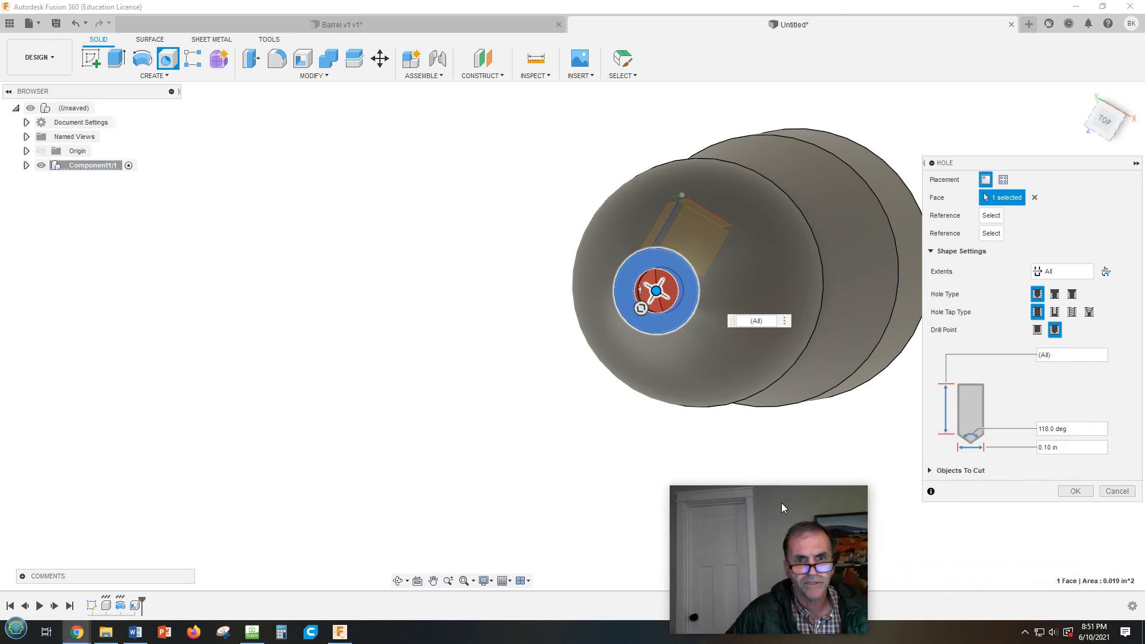
left_click(1069, 447)
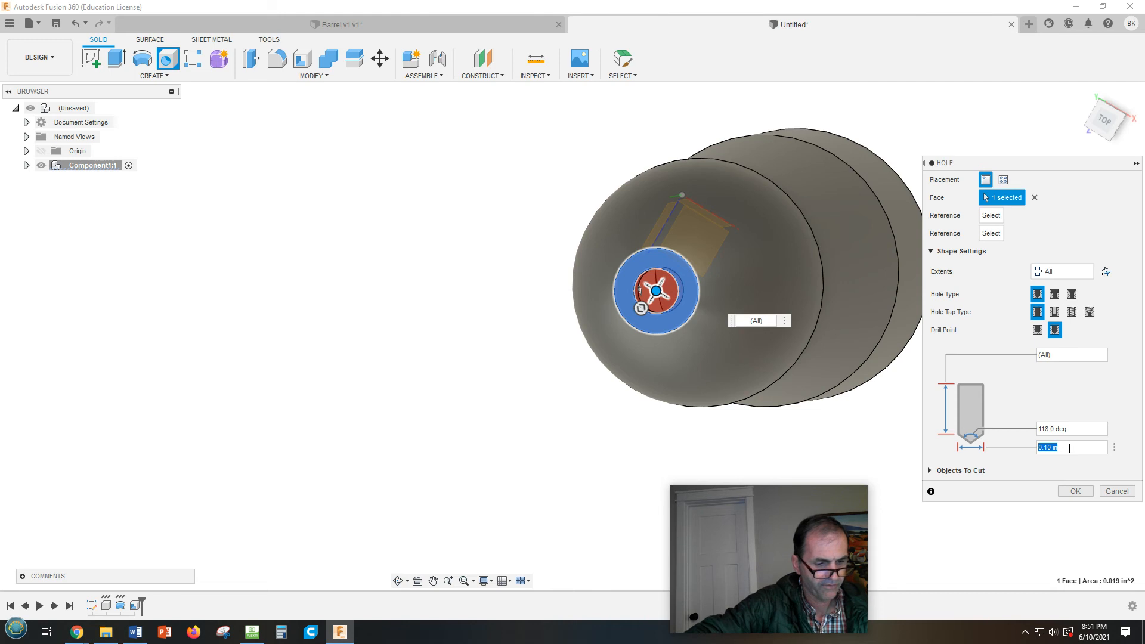
type(".0")
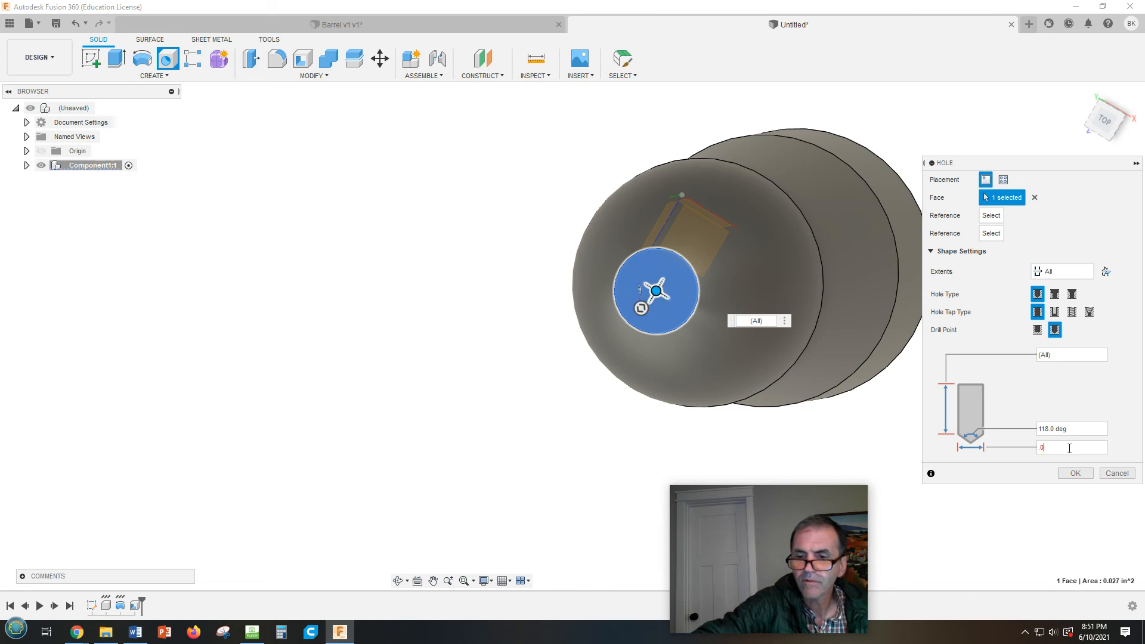
type("9")
key("Return")
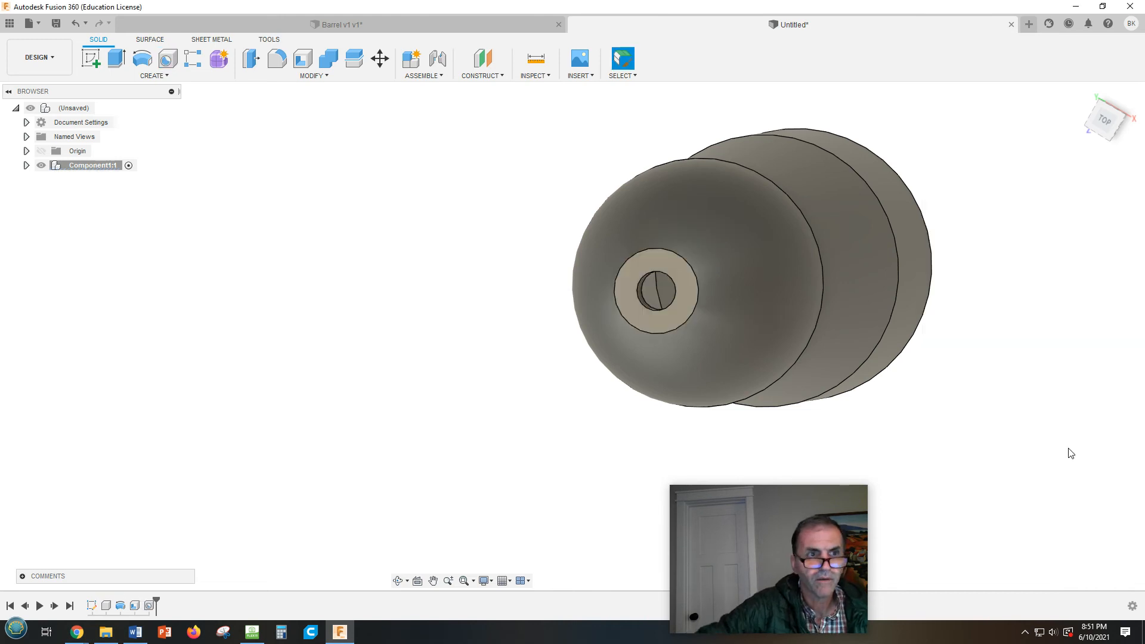
Switch to the Barrel v1 design and check the settings of the internal thread at its open end.
scroll(897, 305, "down", 5)
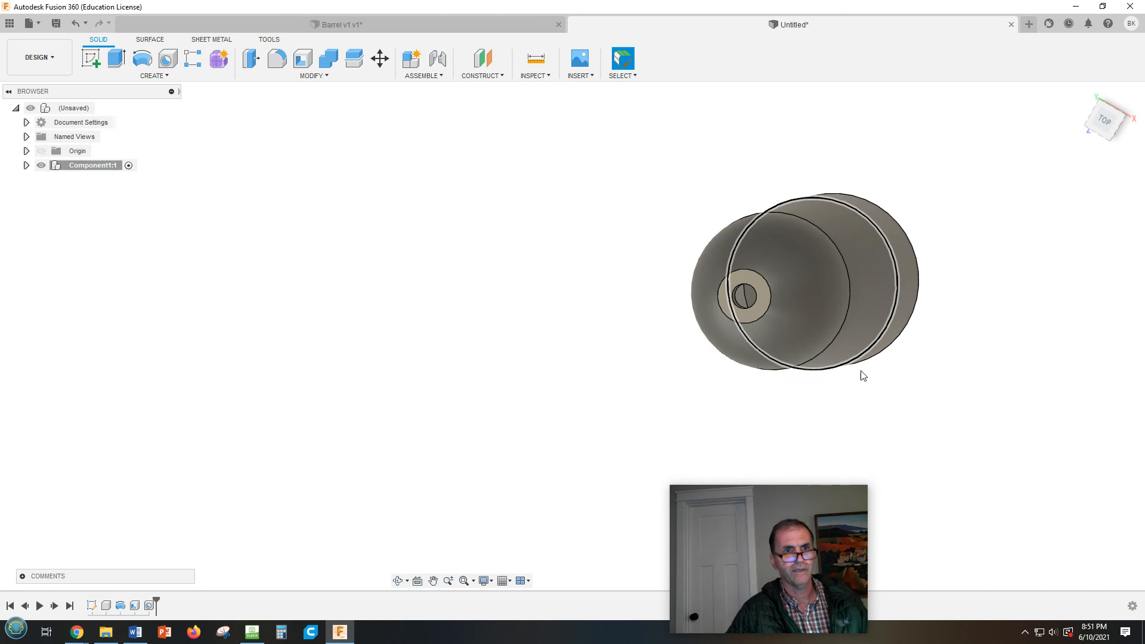
middle_click_drag(688, 429, 670, 414)
right_click_drag(674, 404, 690, 379)
middle_click_drag(690, 380, 716, 311)
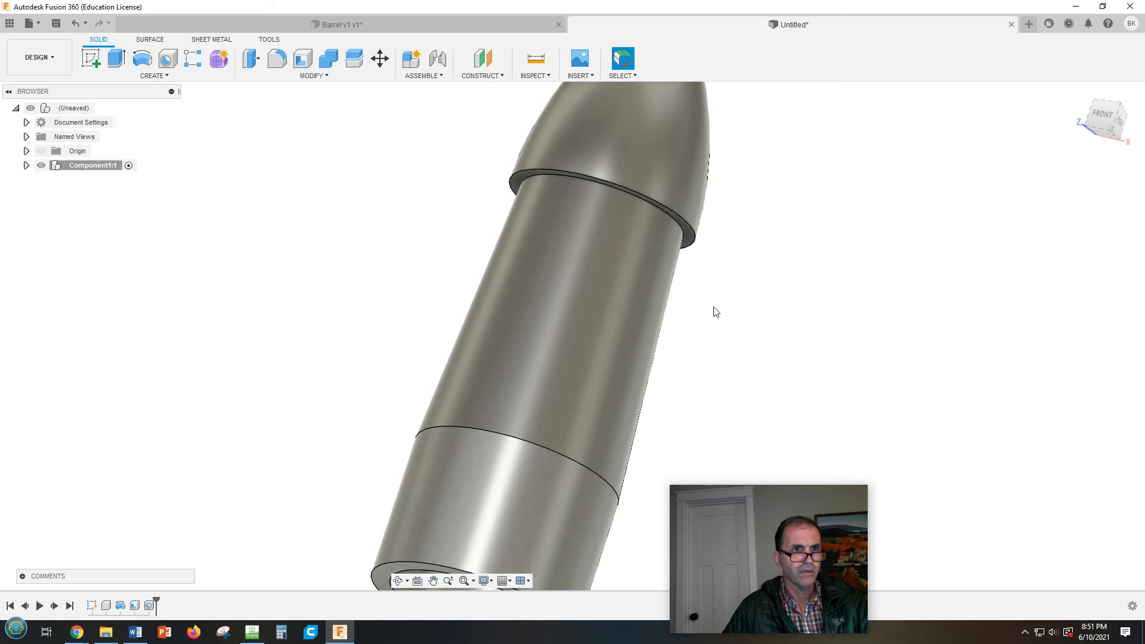
scroll(716, 312, "down", 5)
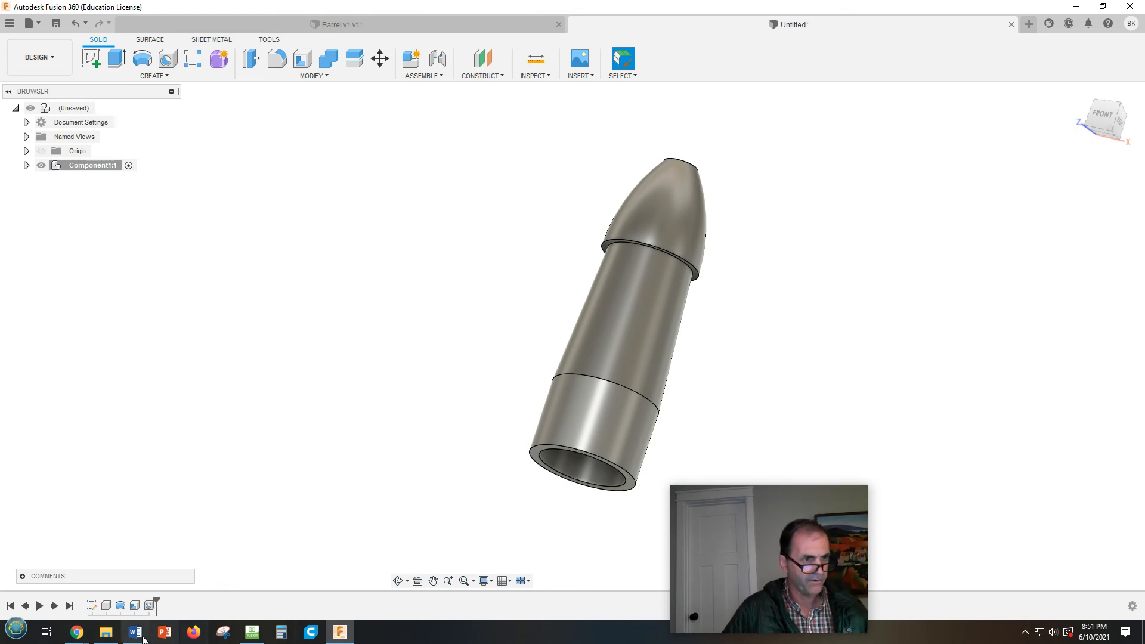
mouse_move(146, 640)
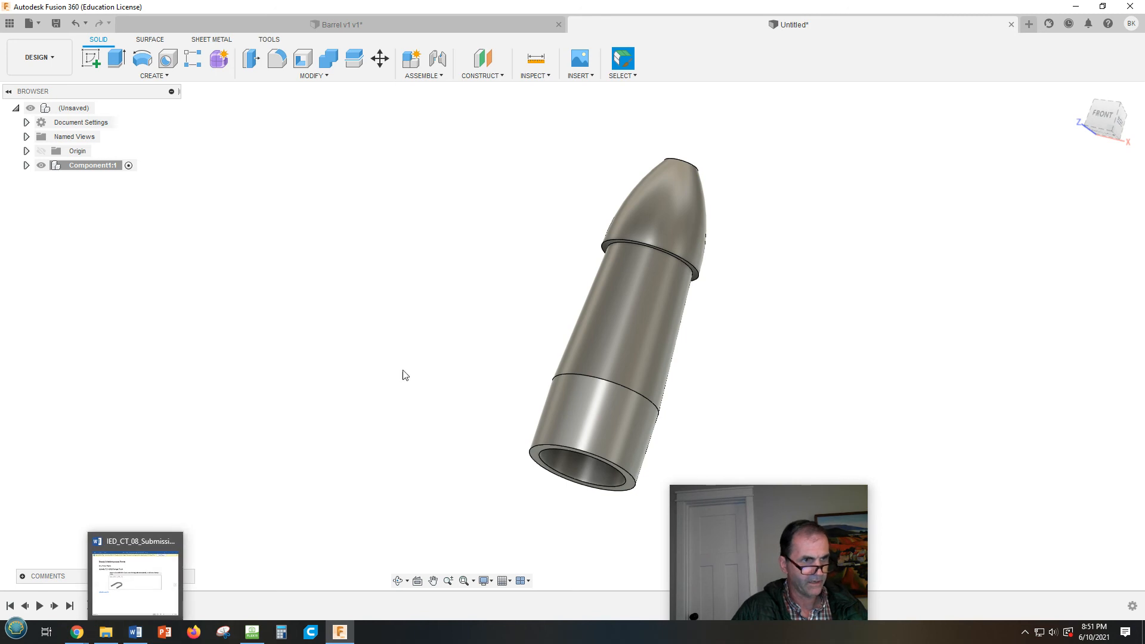
left_click(389, 24)
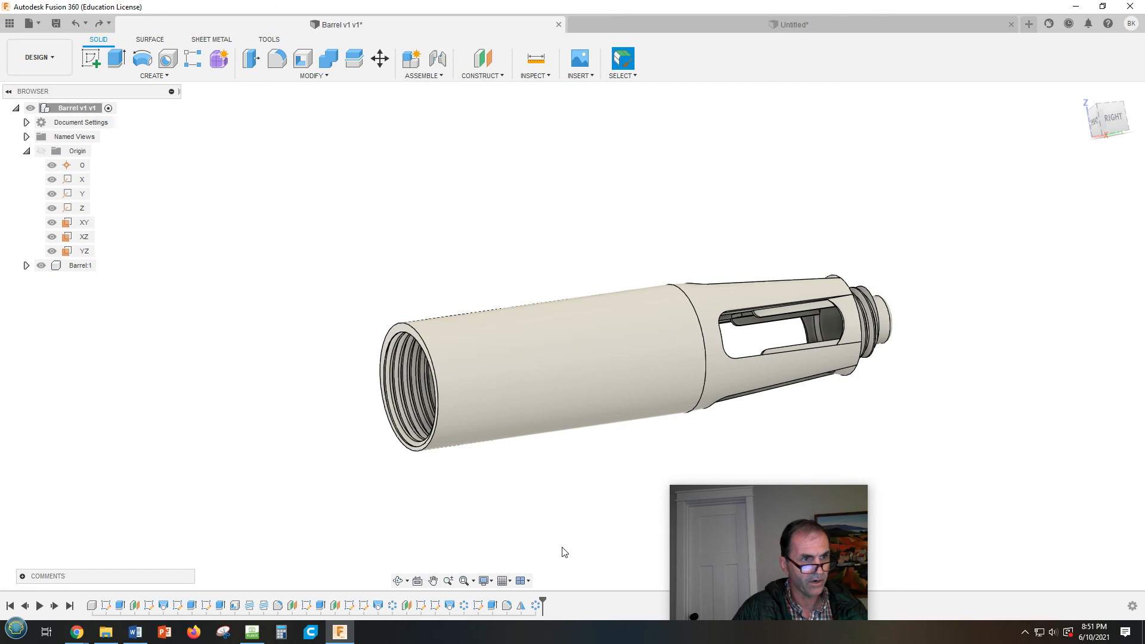
middle_click_drag(556, 526, 585, 521)
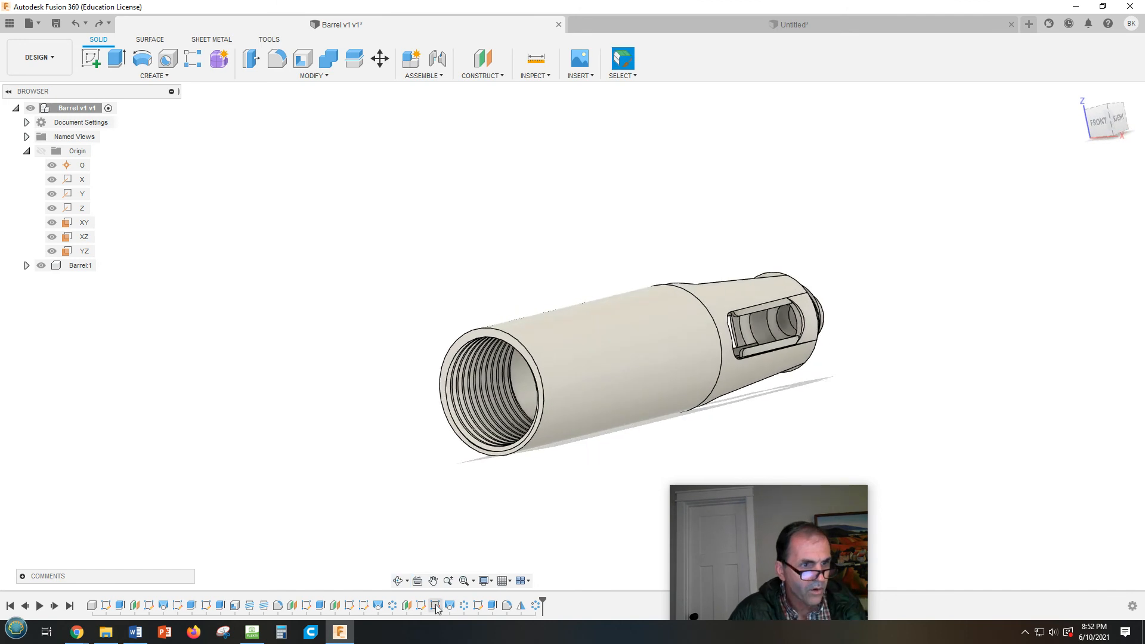
double_click(248, 608)
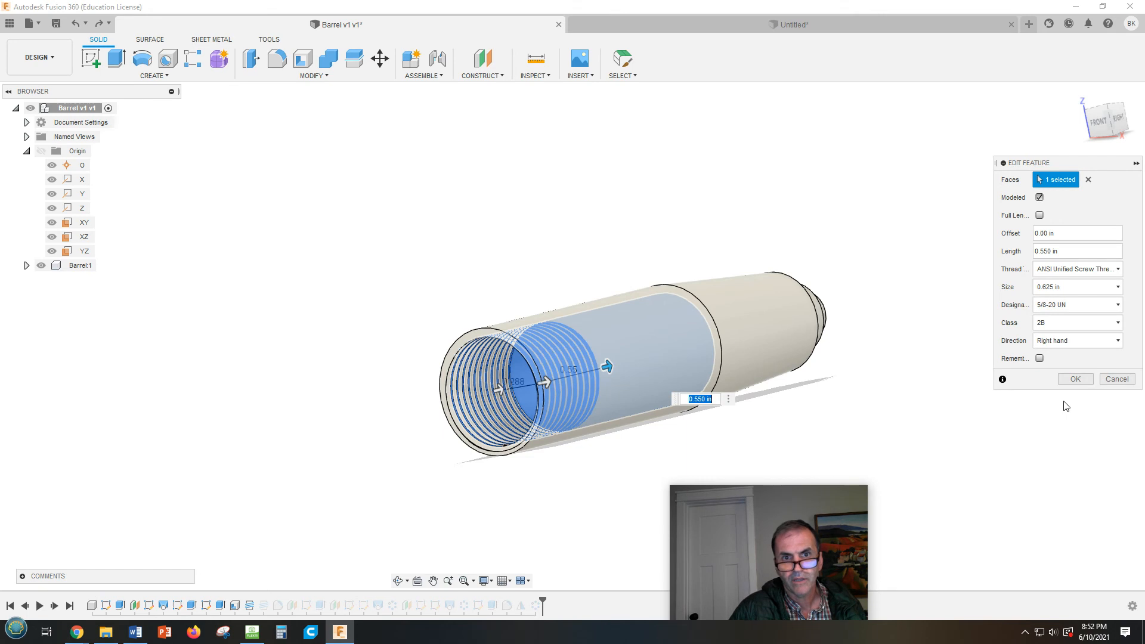
left_click(1076, 380)
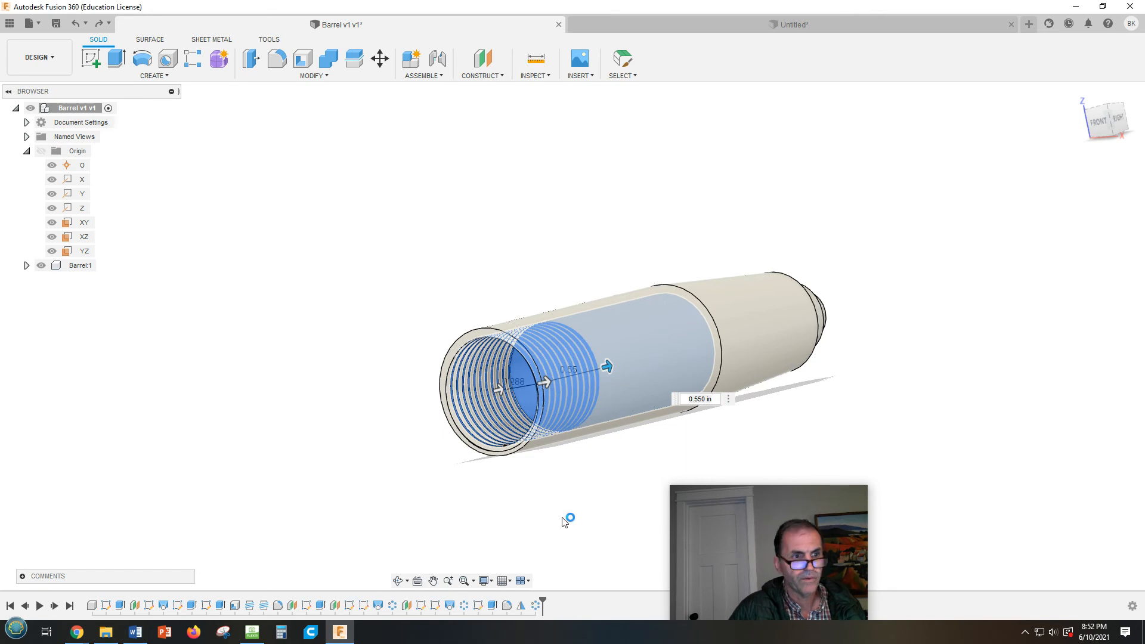
Return to the untitled part and try to thread the outer cylinder at its base with the 5/8-20 UN designation.
left_click(751, 29)
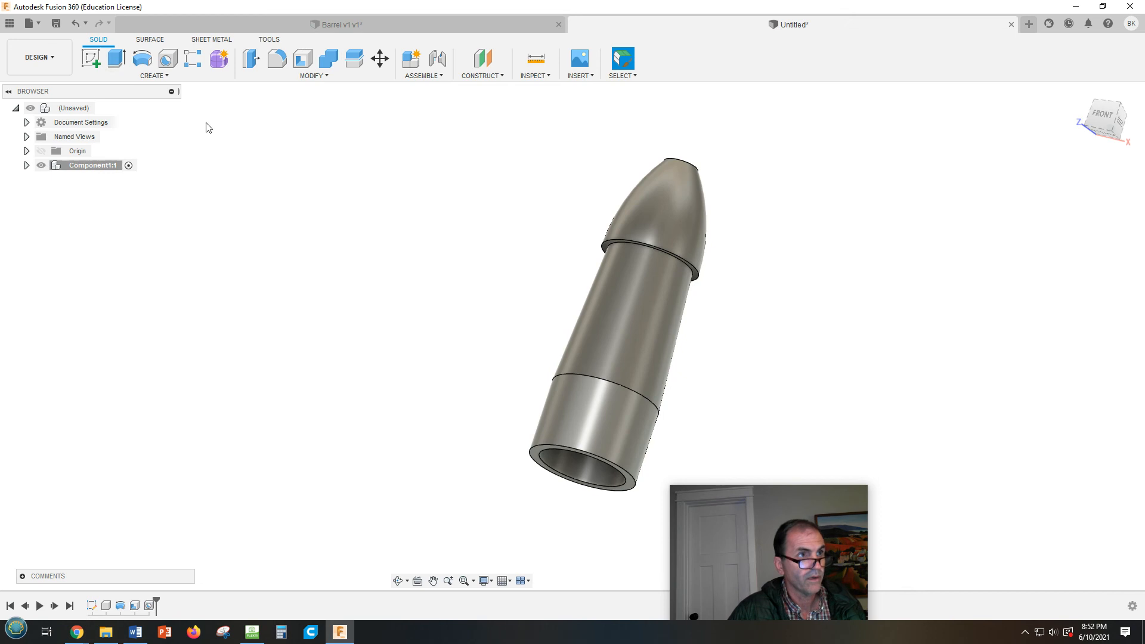
left_click(201, 77)
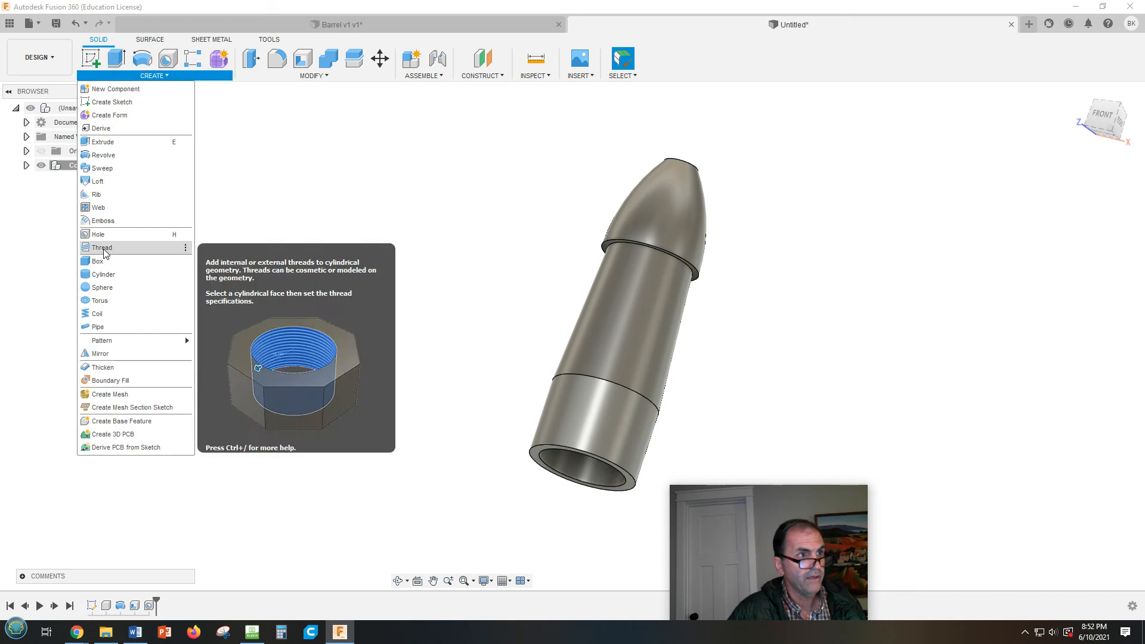
left_click(101, 247)
left_click(636, 446)
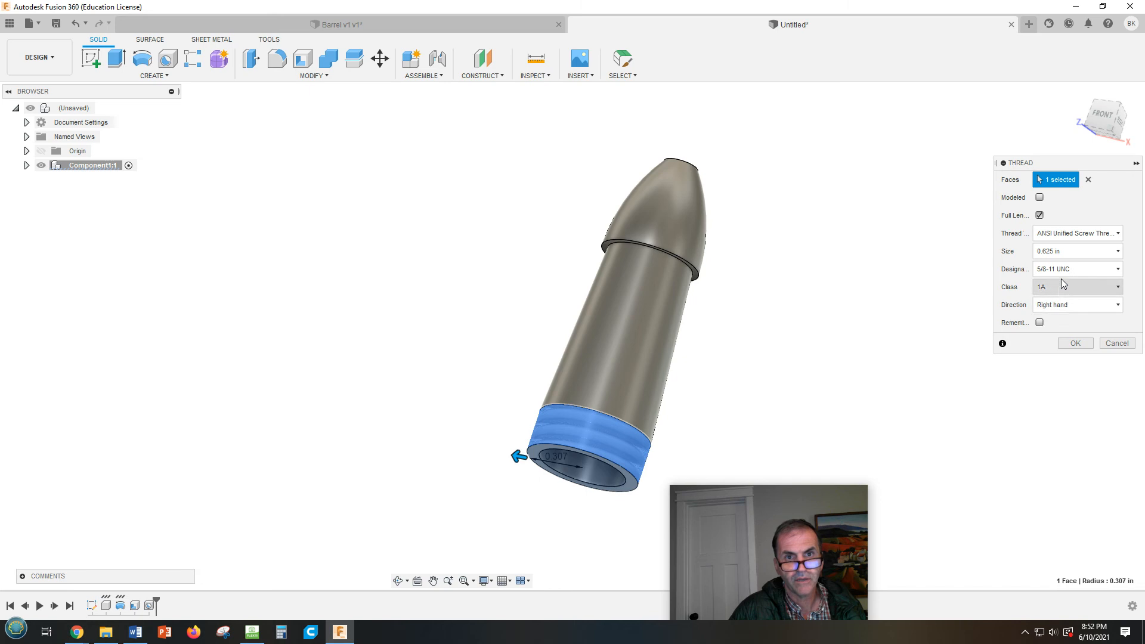
left_click(1117, 270)
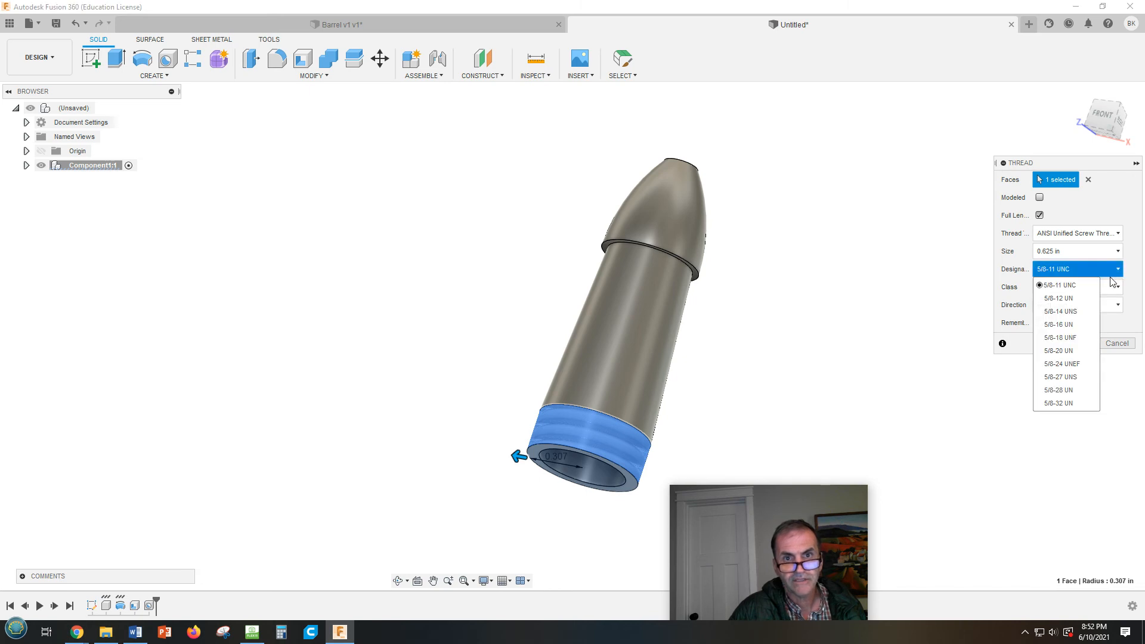
left_click(1059, 350)
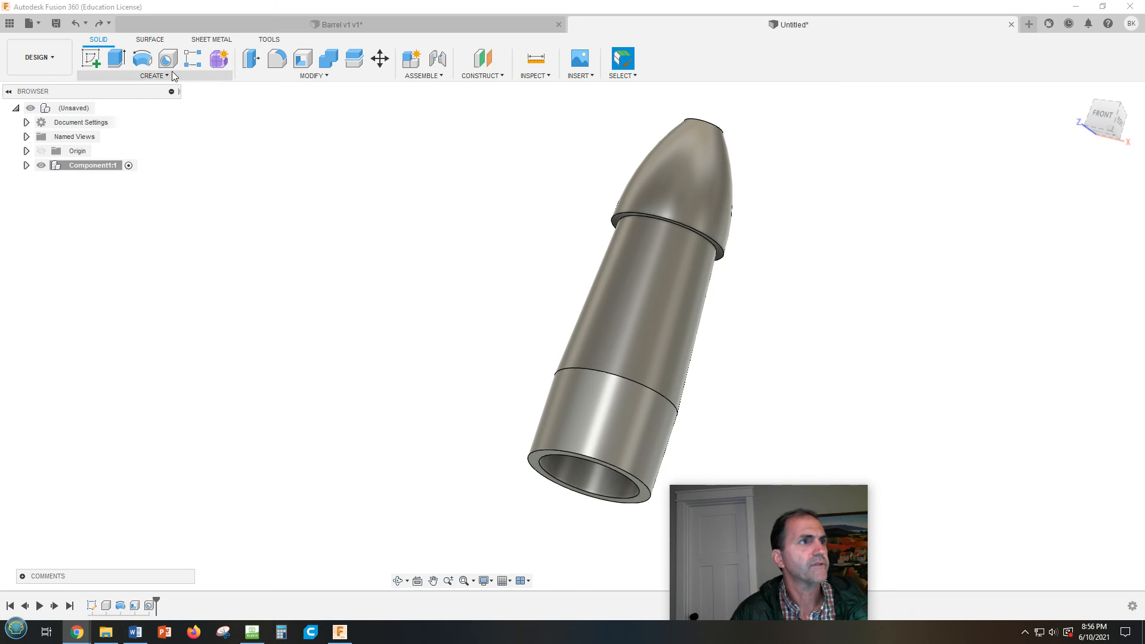
left_click(153, 76)
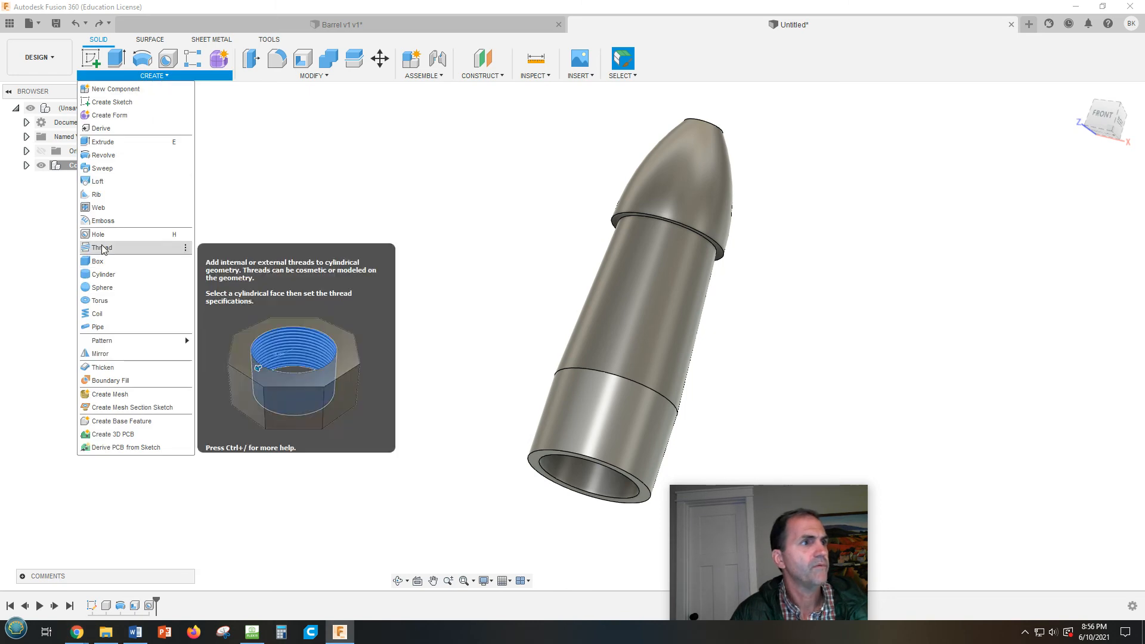
left_click(102, 249)
left_click(613, 413)
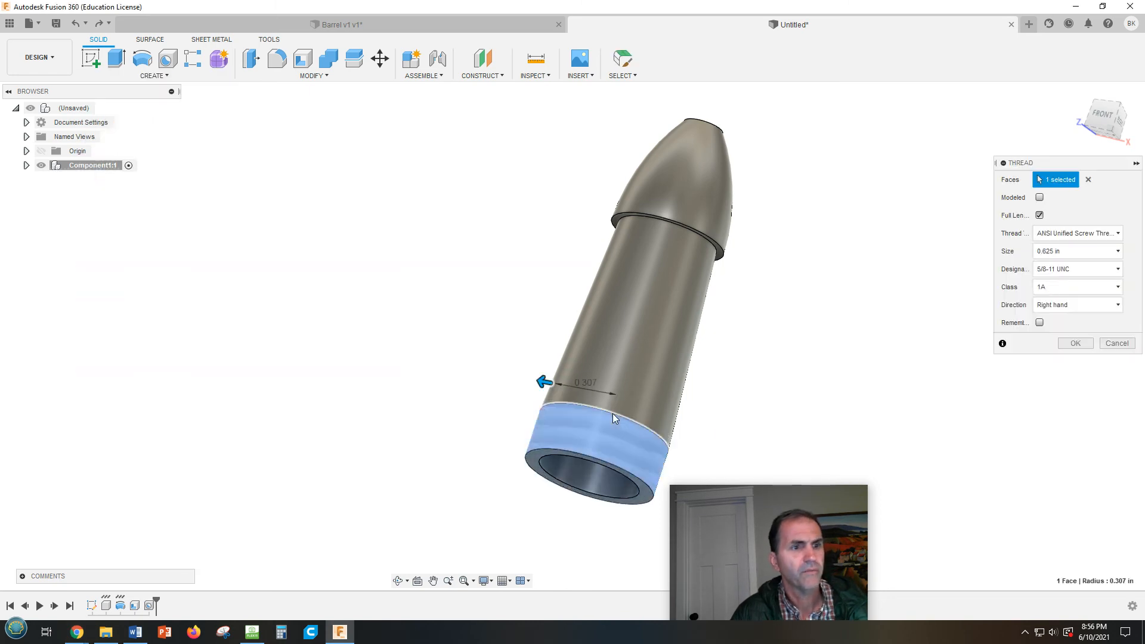
left_click(1039, 198)
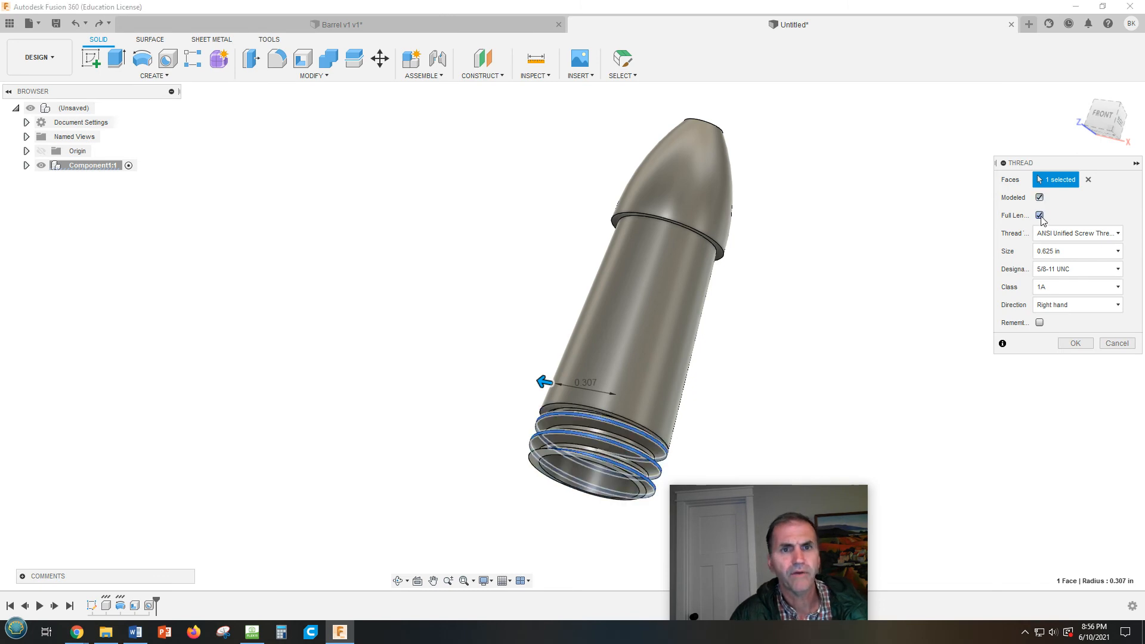
left_click(1039, 216)
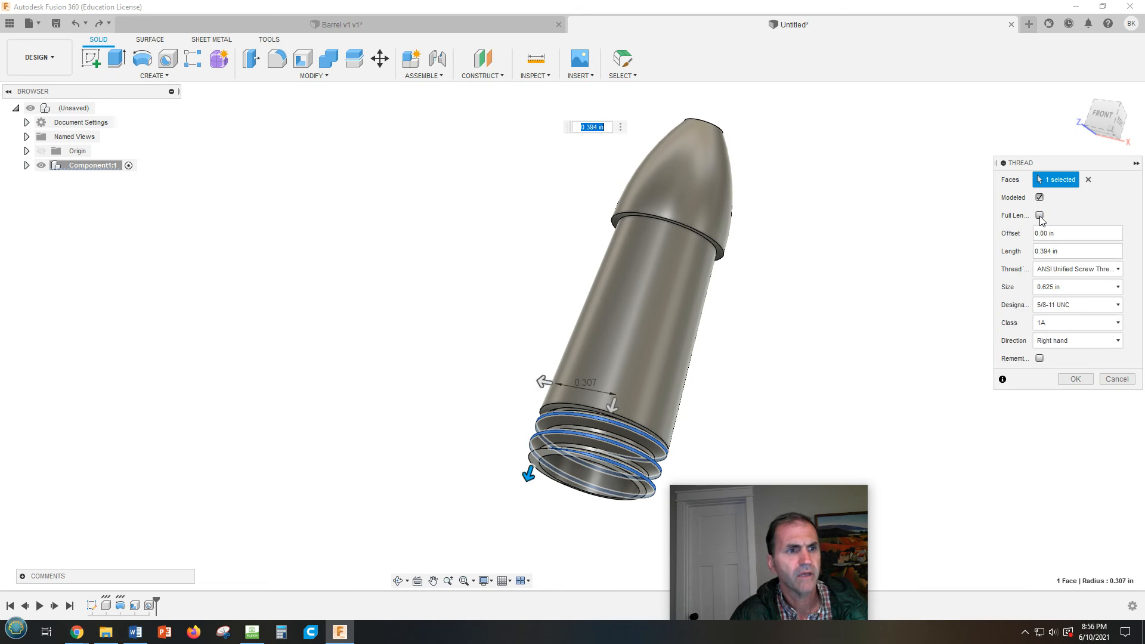
mouse_move(528, 474)
left_mouse_down()
mouse_move(550, 392)
mouse_move(533, 457)
left_mouse_up()
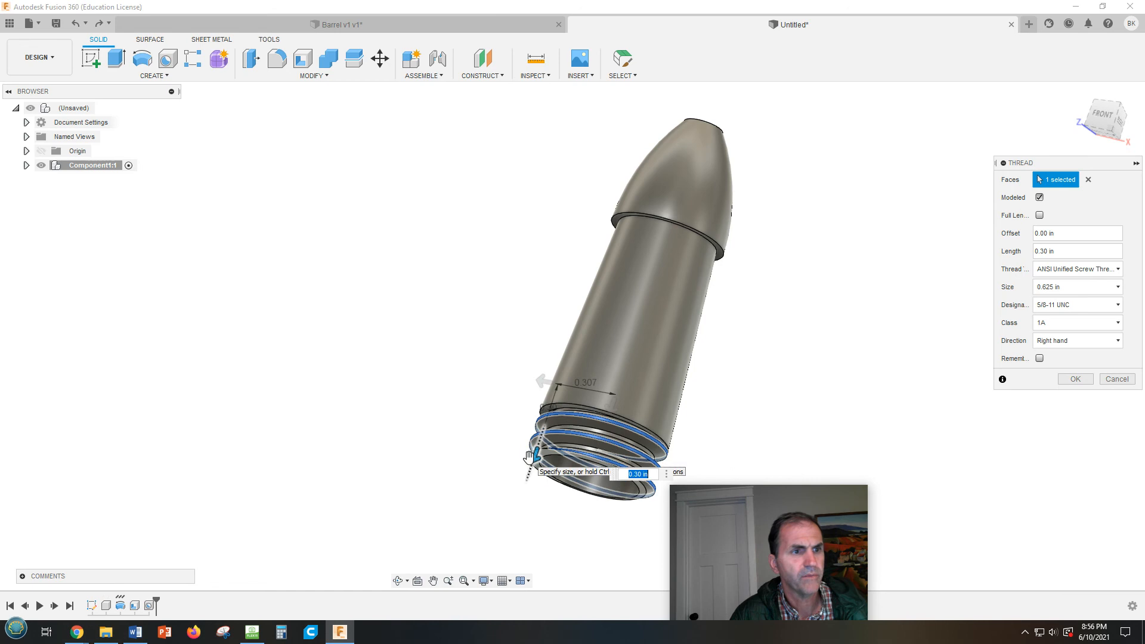
left_click(612, 403)
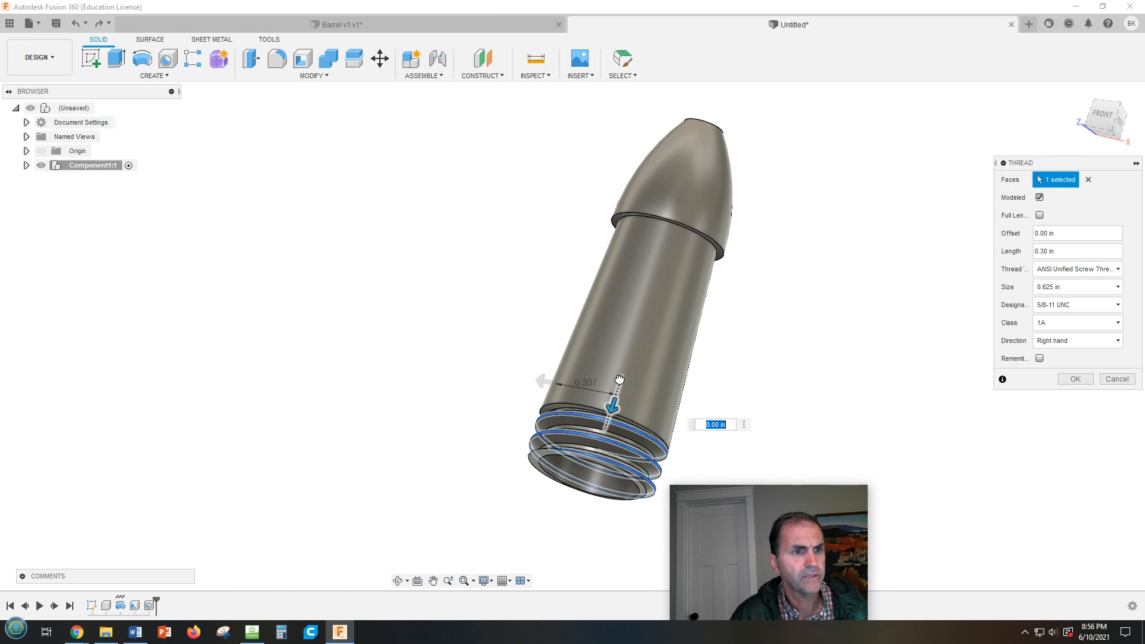
left_click(544, 379)
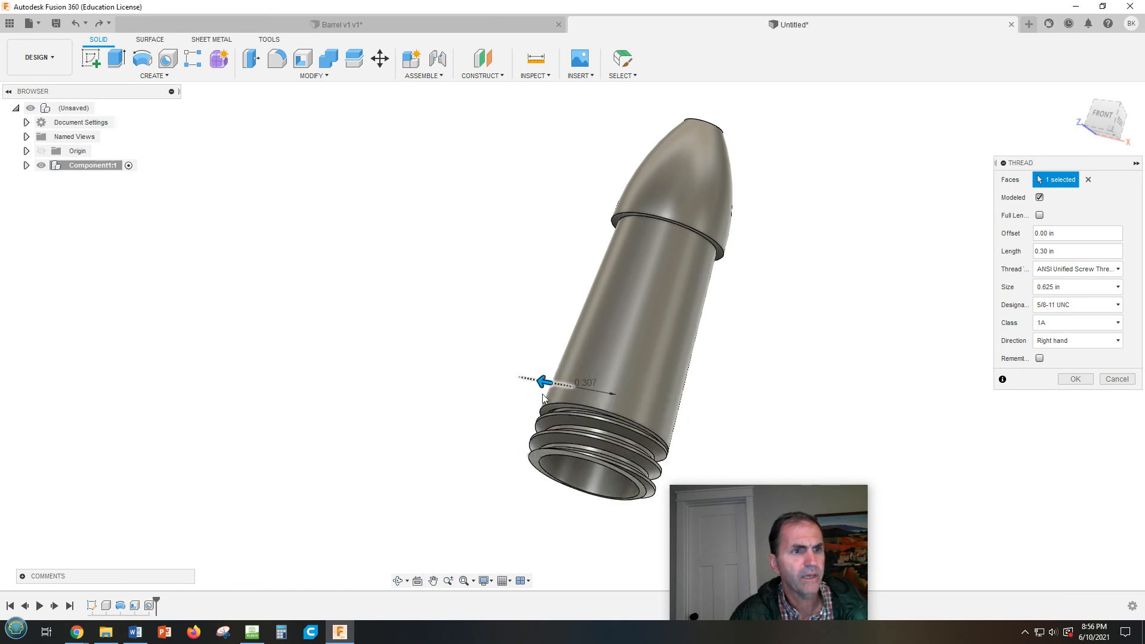
left_click_drag(550, 368, 540, 389)
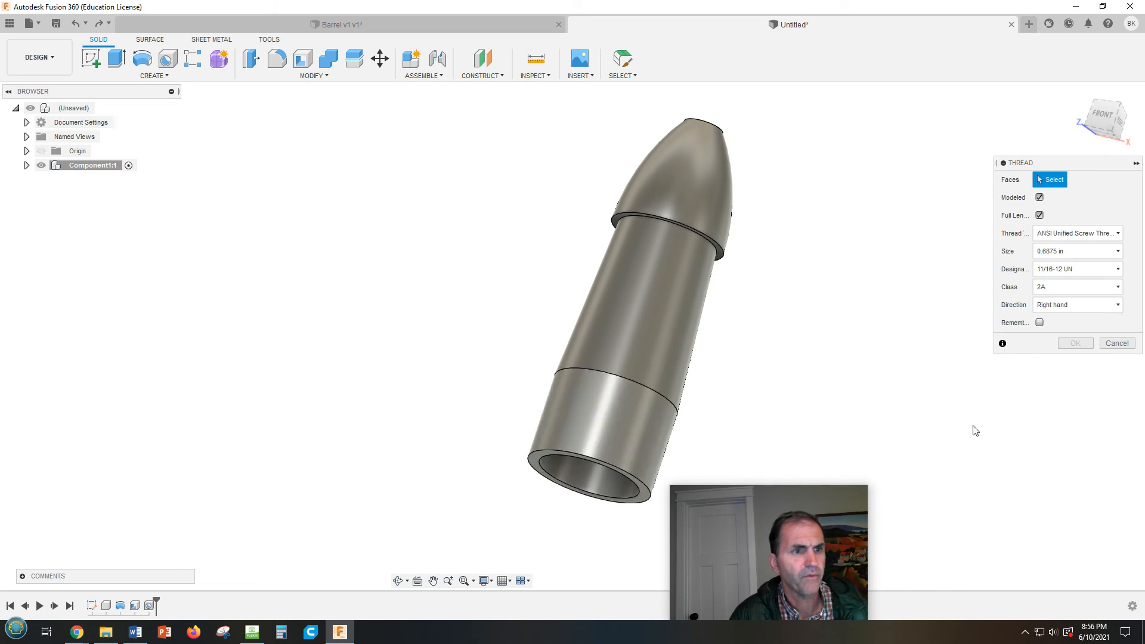
left_click(1108, 348)
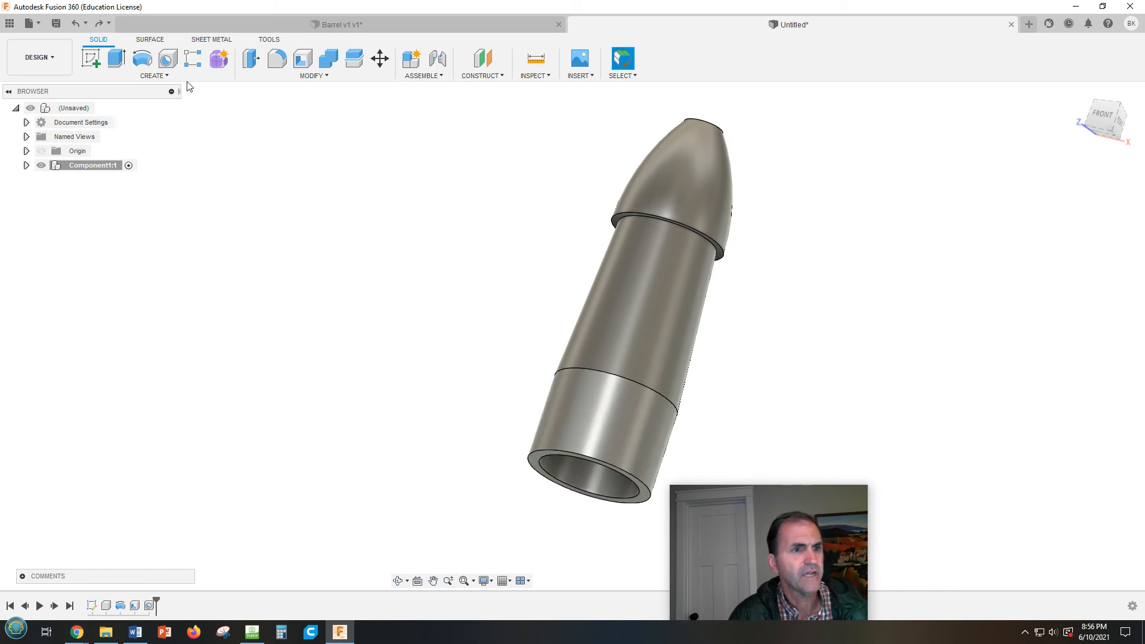
Create a modeled right-hand 5/8-11 UNC class 1A thread on the outer base cylinder with a length of 0.41 in and zero offset.
left_click(154, 75)
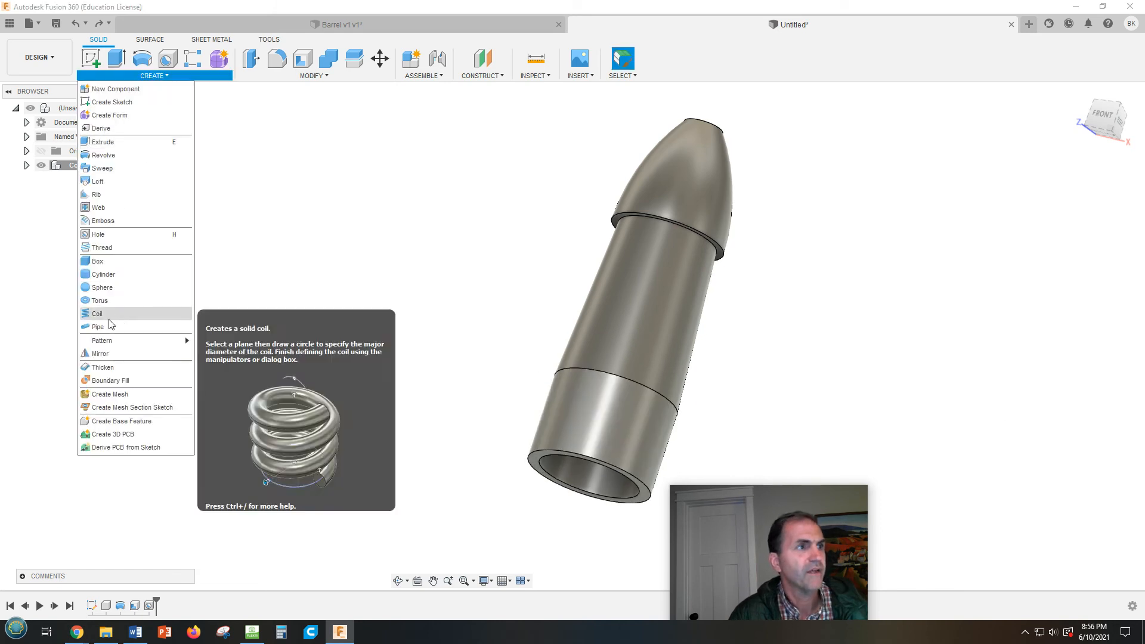
left_click(110, 248)
left_click(616, 439)
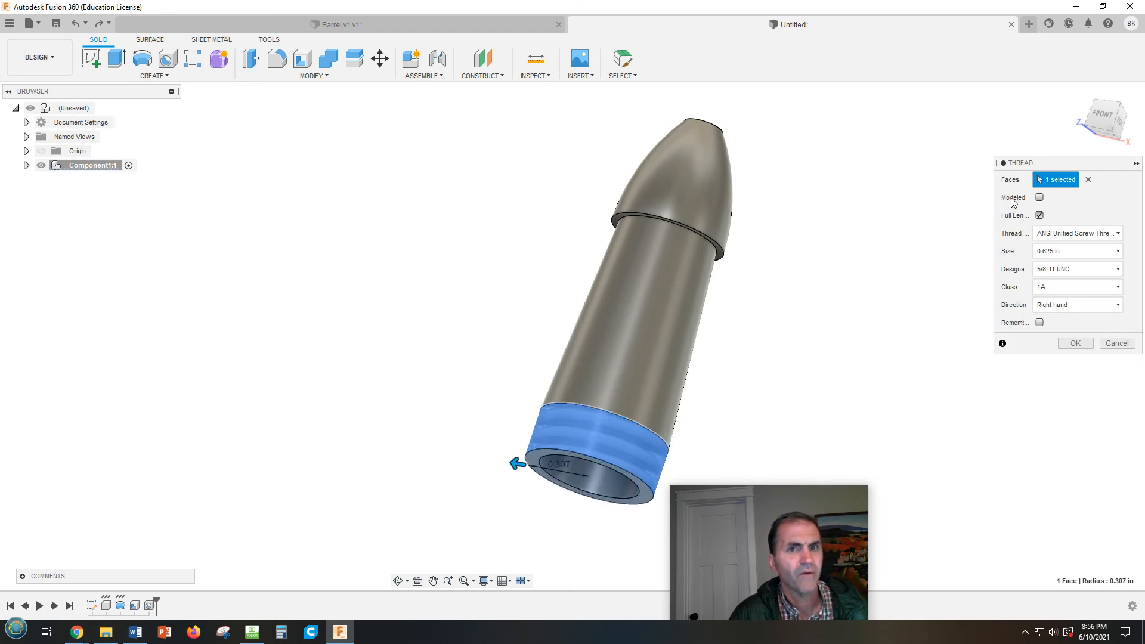
left_click(1039, 216)
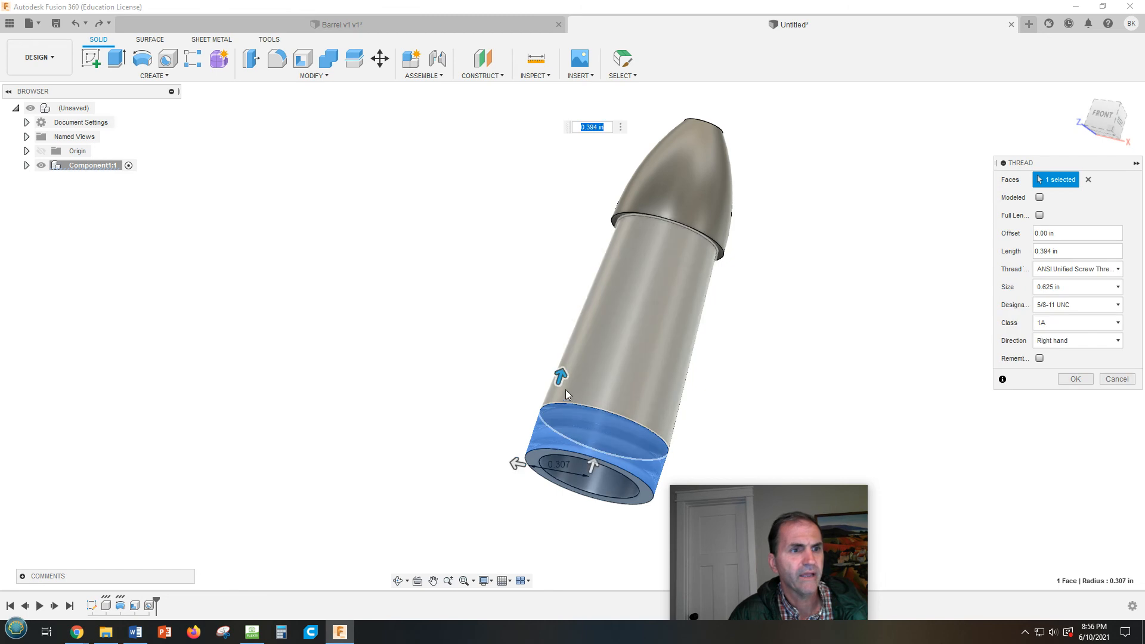
left_click_drag(561, 374, 561, 372)
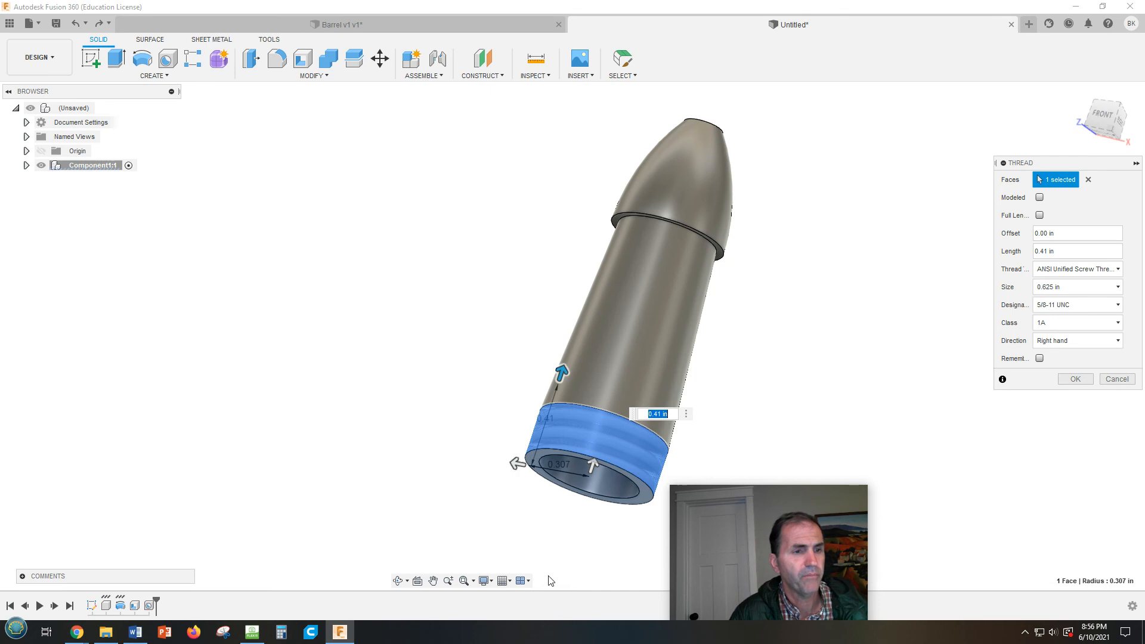
left_click(1039, 197)
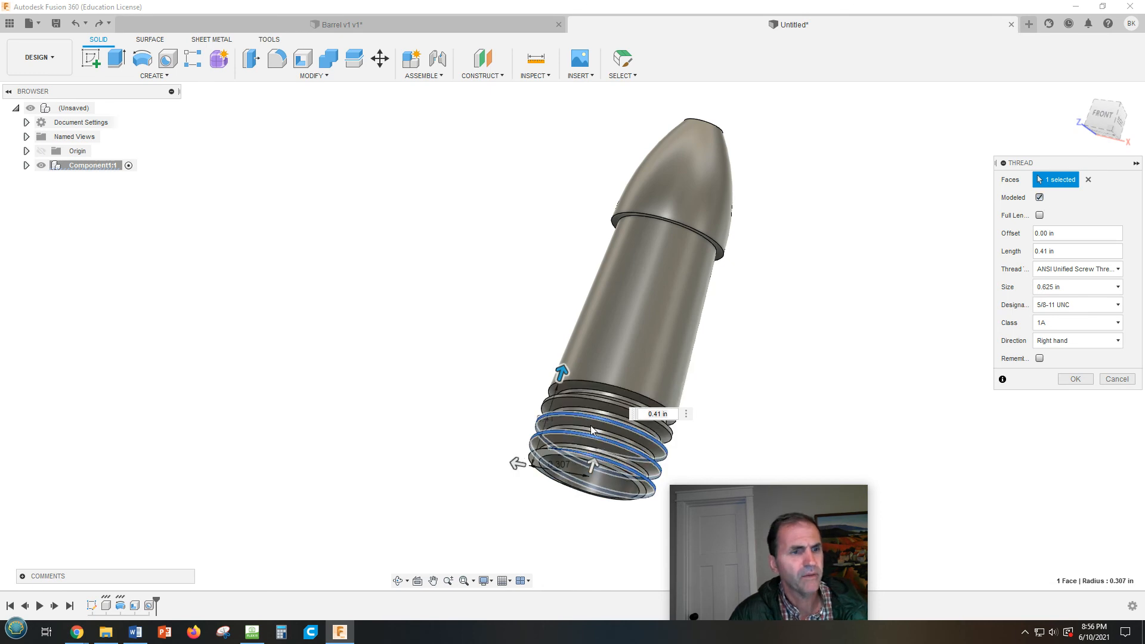
left_click(1075, 379)
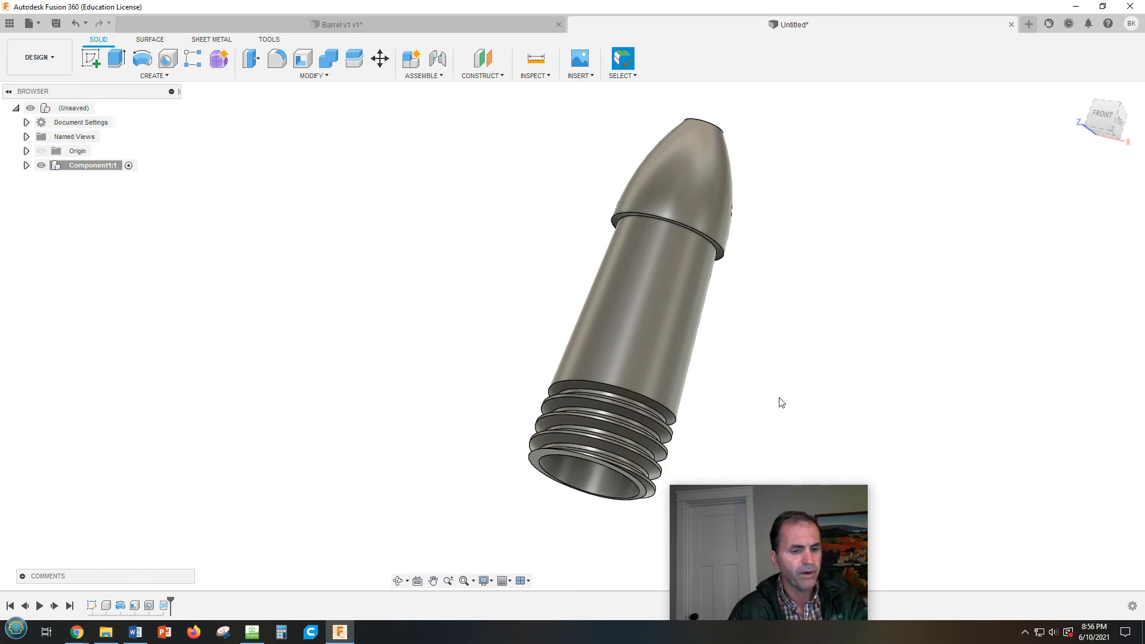
Examine the modeled thread and the overall shape of the tip piece from several sides.
middle_click_drag(781, 403, 816, 420, "shift")
key("Escape")
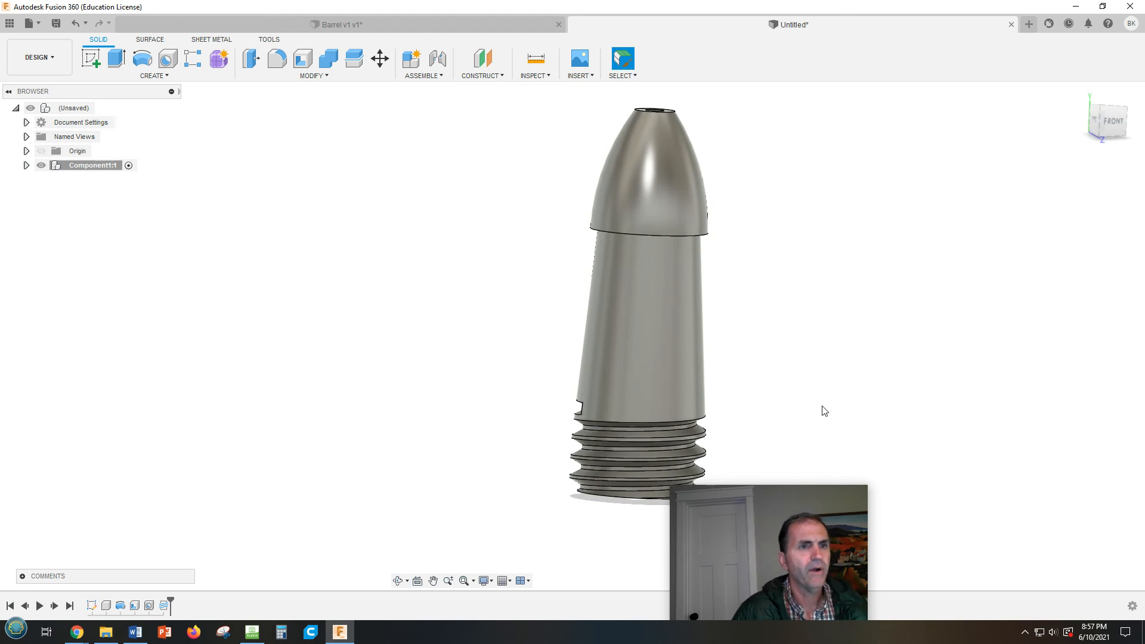
middle_click_drag(725, 403, 542, 425)
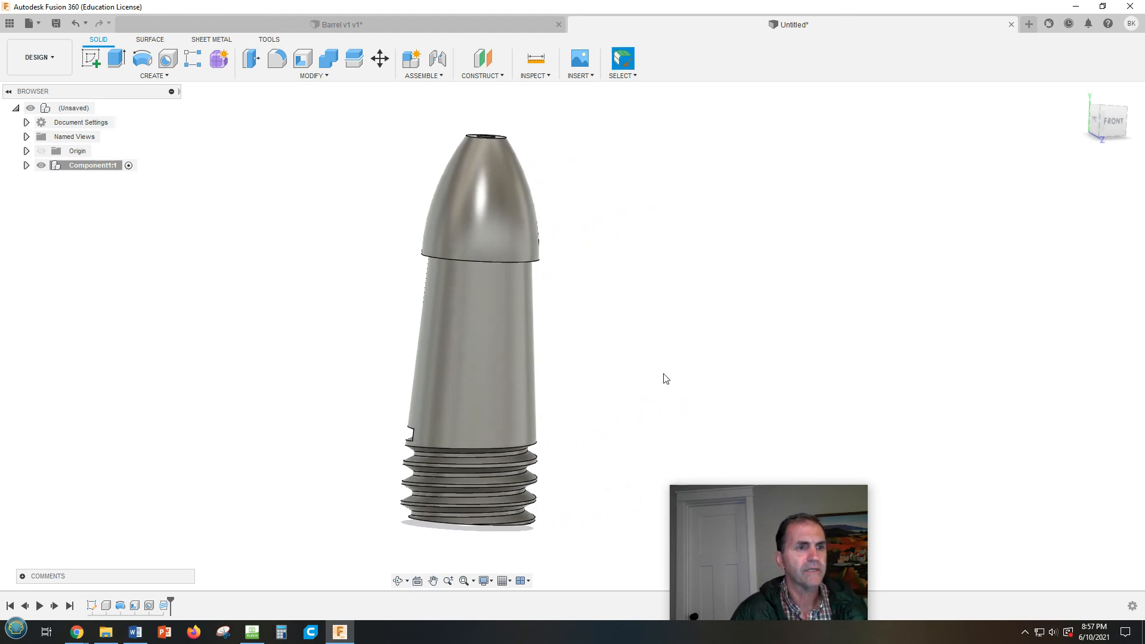
left_click_drag(735, 520, 990, 479)
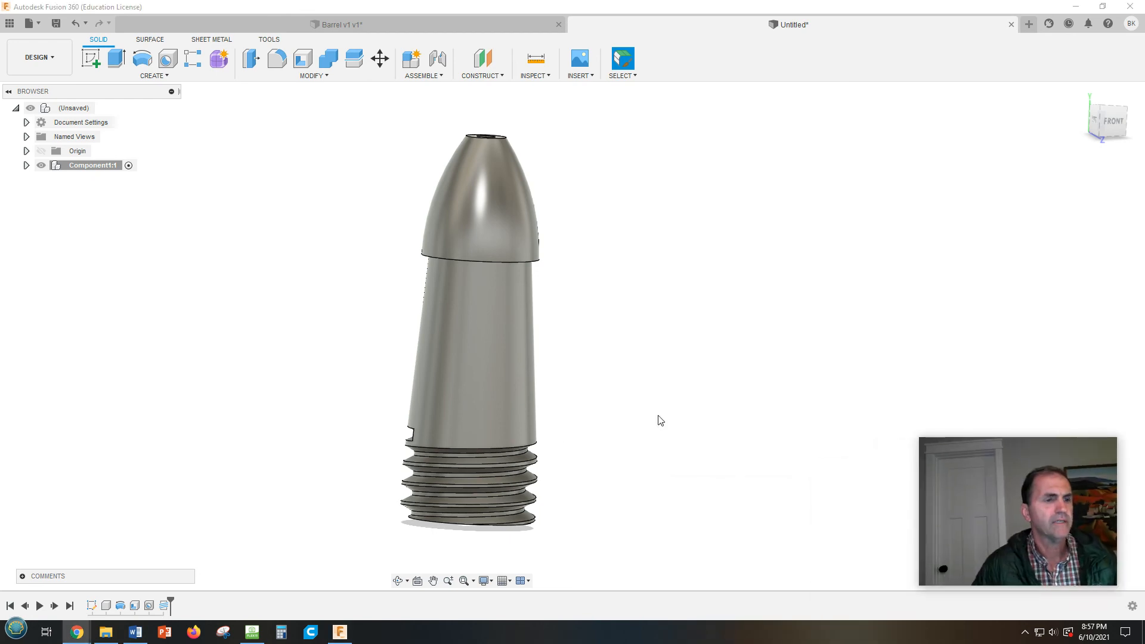
middle_click_drag(685, 427, 598, 421, "shift")
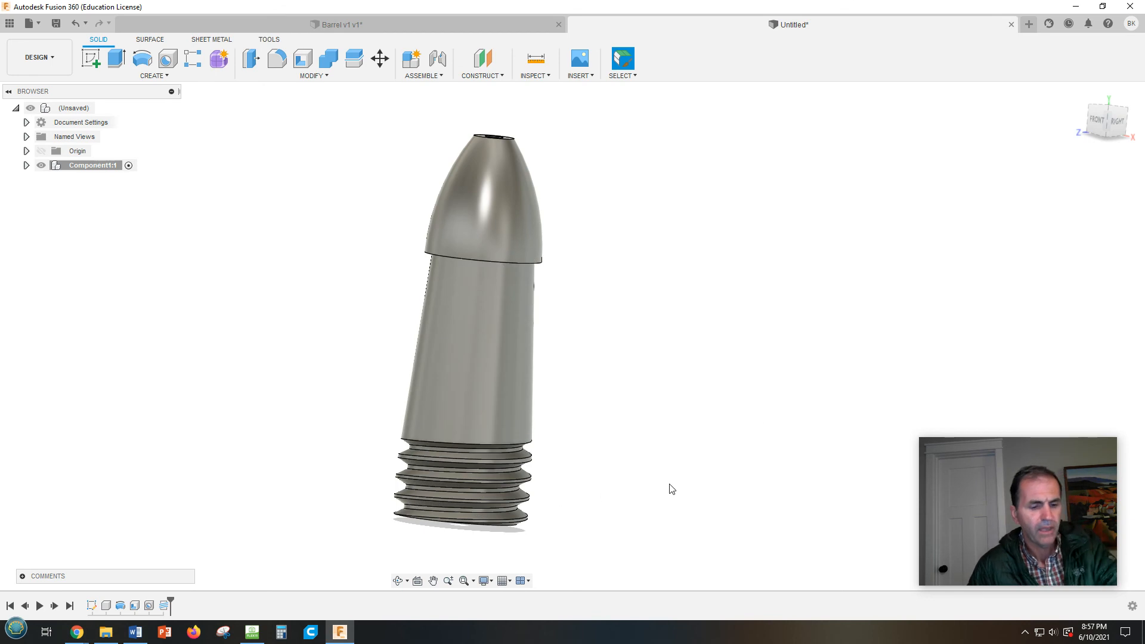
key("F4")
left_click_drag(672, 478, 590, 484)
key("Escape")
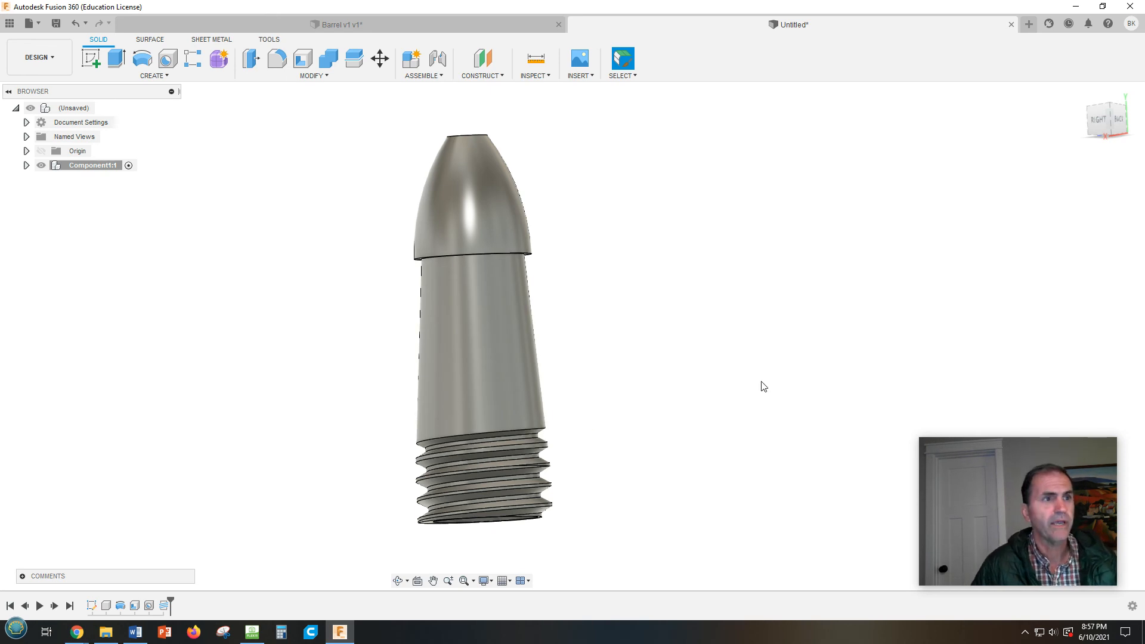
scroll(762, 386, "up", 1)
middle_click_drag(761, 386, 708, 407)
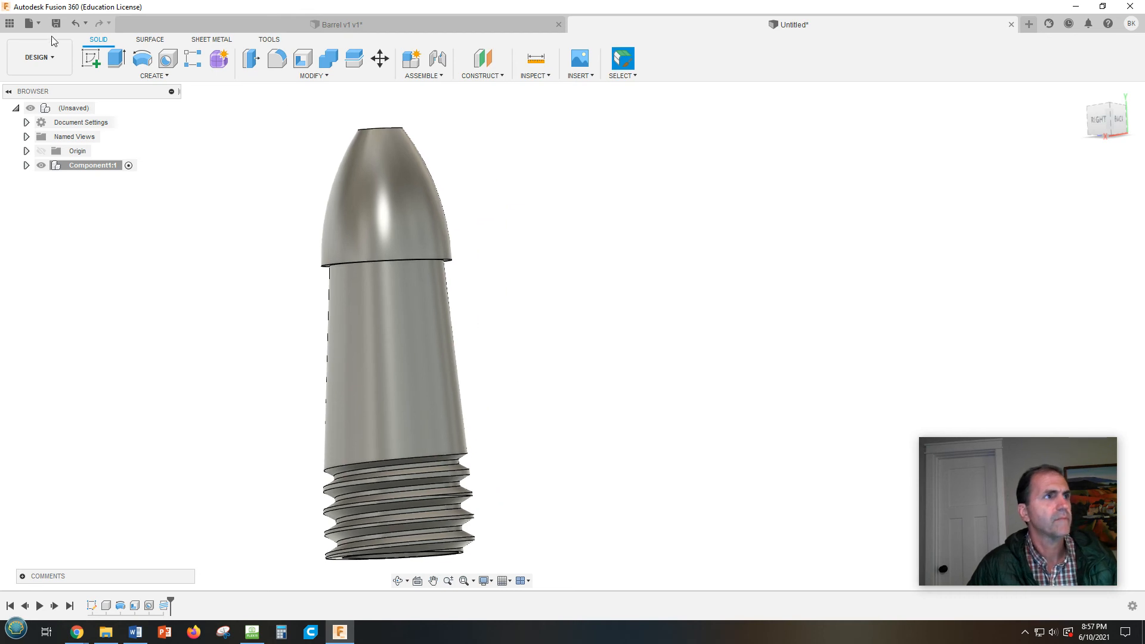
scroll(539, 297, "up", 3)
scroll(543, 299, "down", 3)
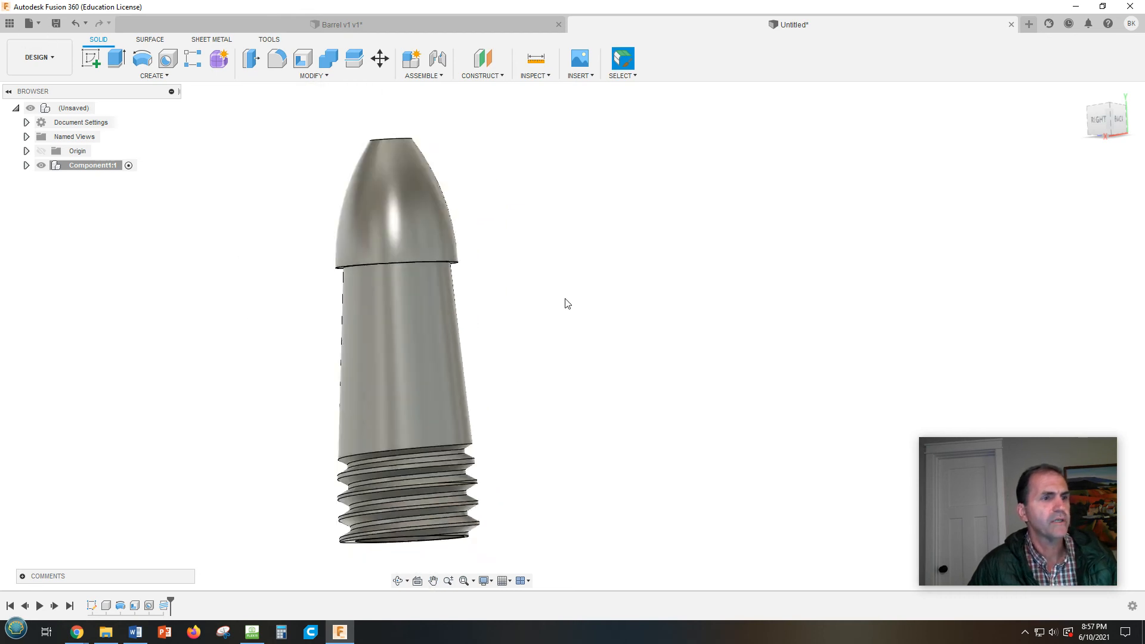
scroll(567, 304, "down", 2)
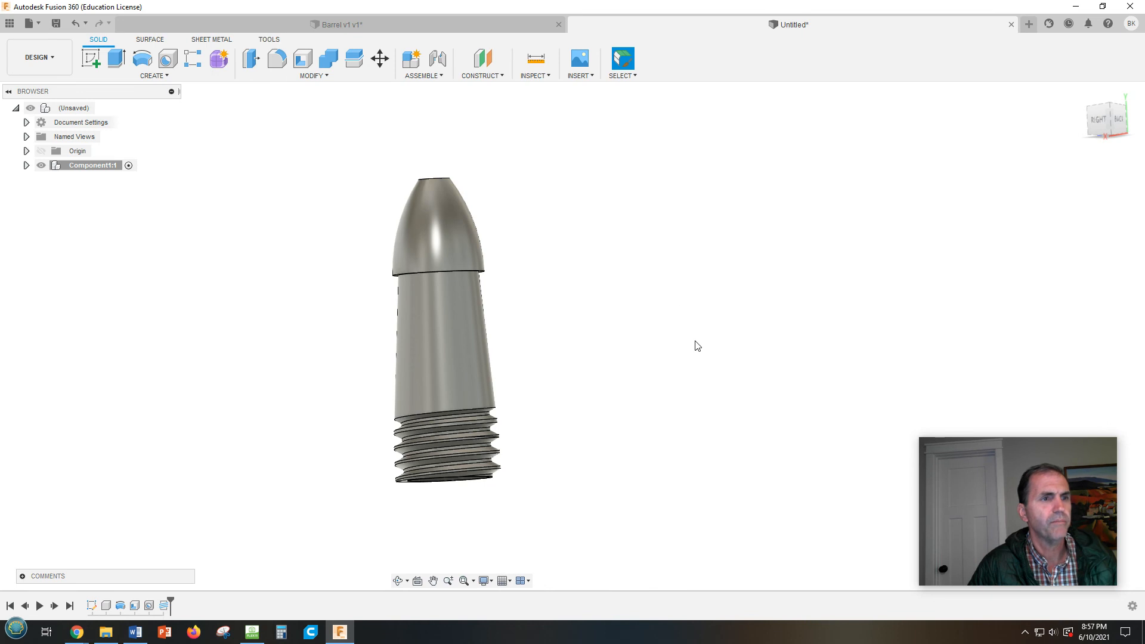
mouse_move(694, 341)
middle_mouse_down()
mouse_move(641, 340)
mouse_move(676, 328)
middle_mouse_up()
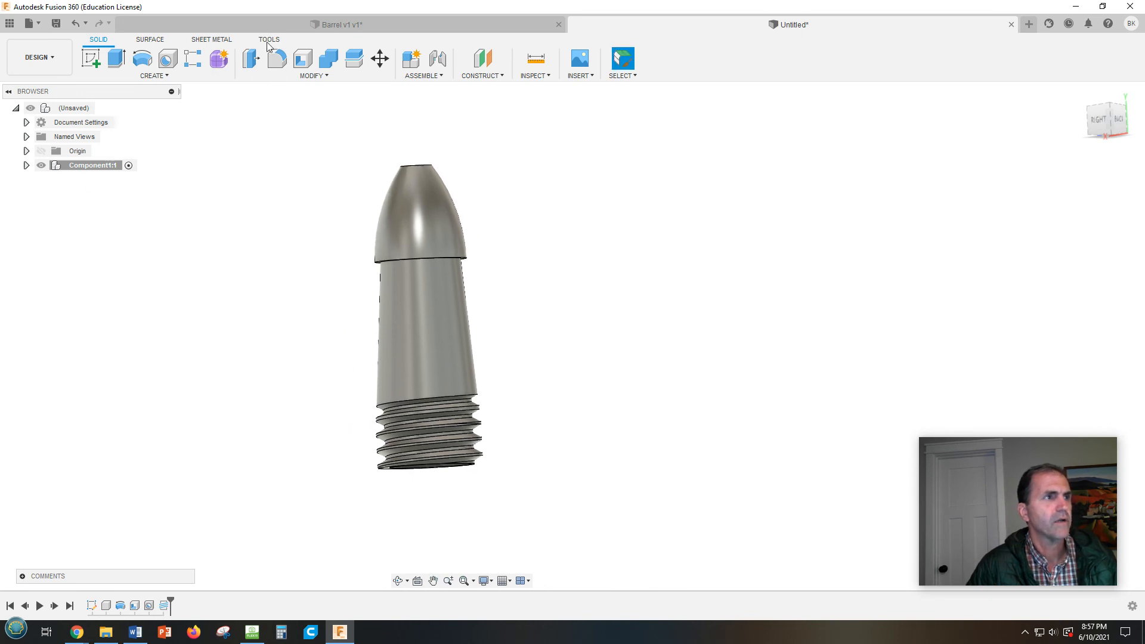
left_click(149, 76)
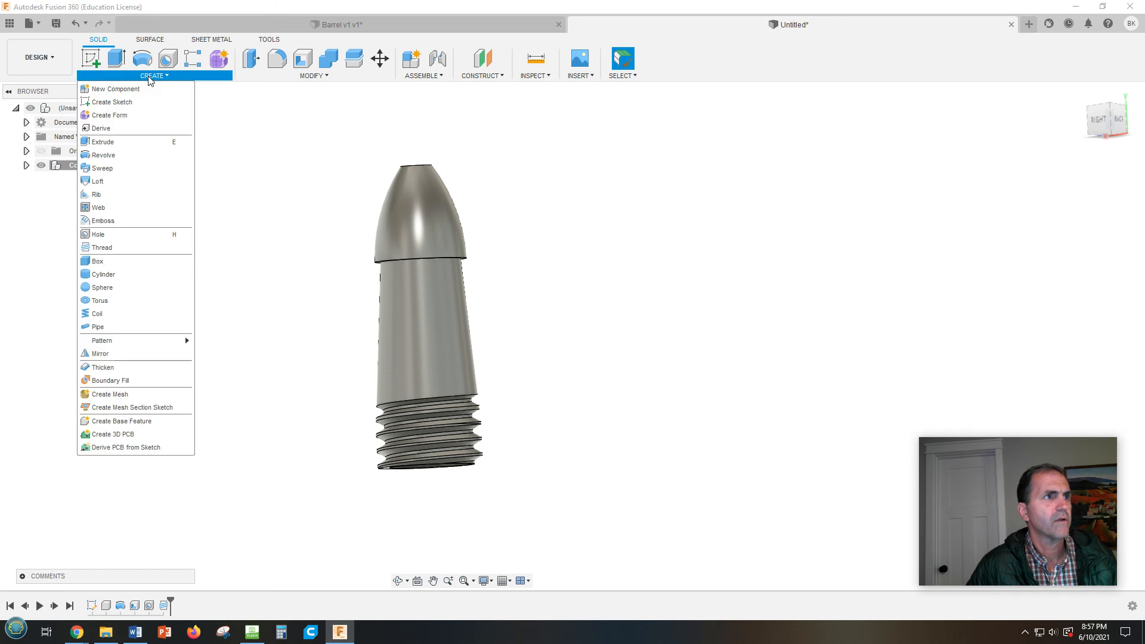
left_click(116, 86)
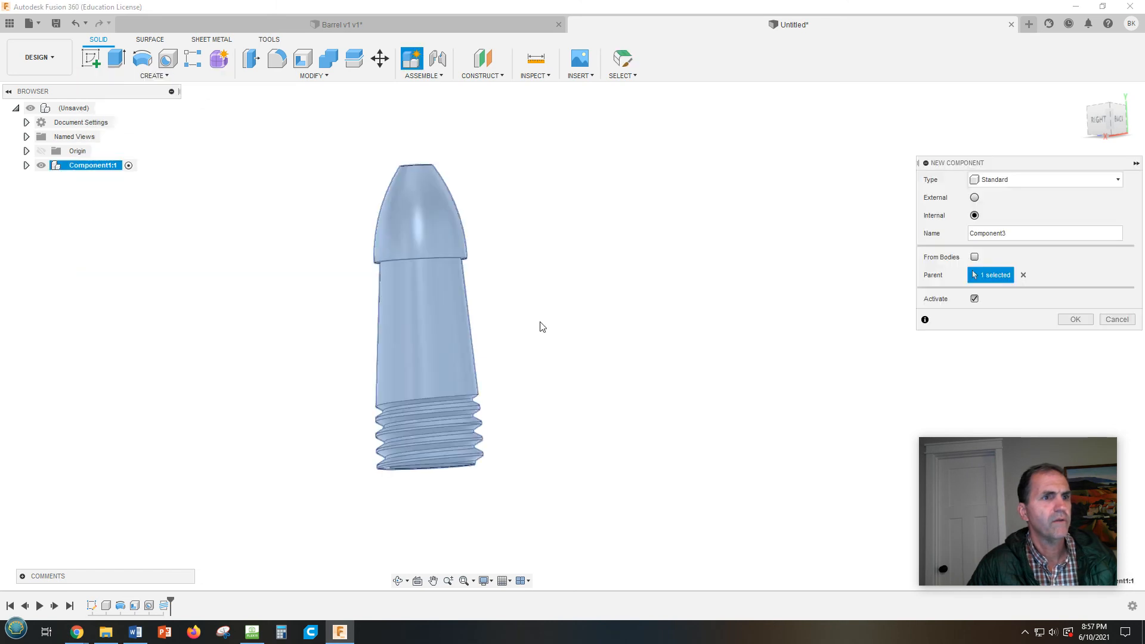
middle_click_drag(664, 366, 564, 400)
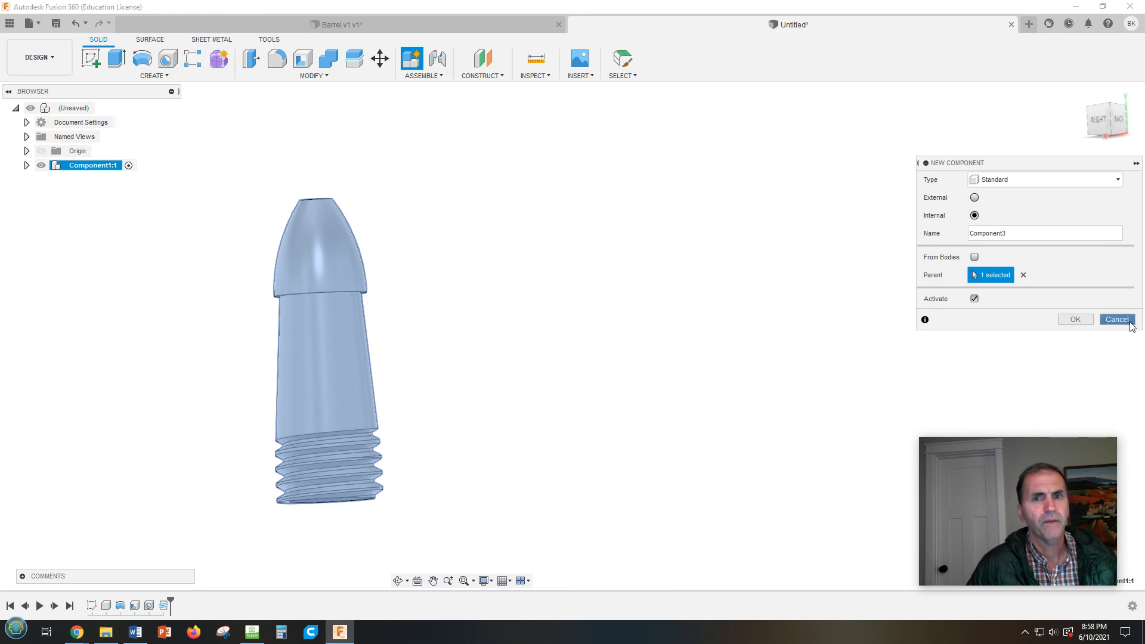
left_click(1076, 319)
Create and activate a new internal standard component directly under the top-level unsaved design.
left_click(74, 108)
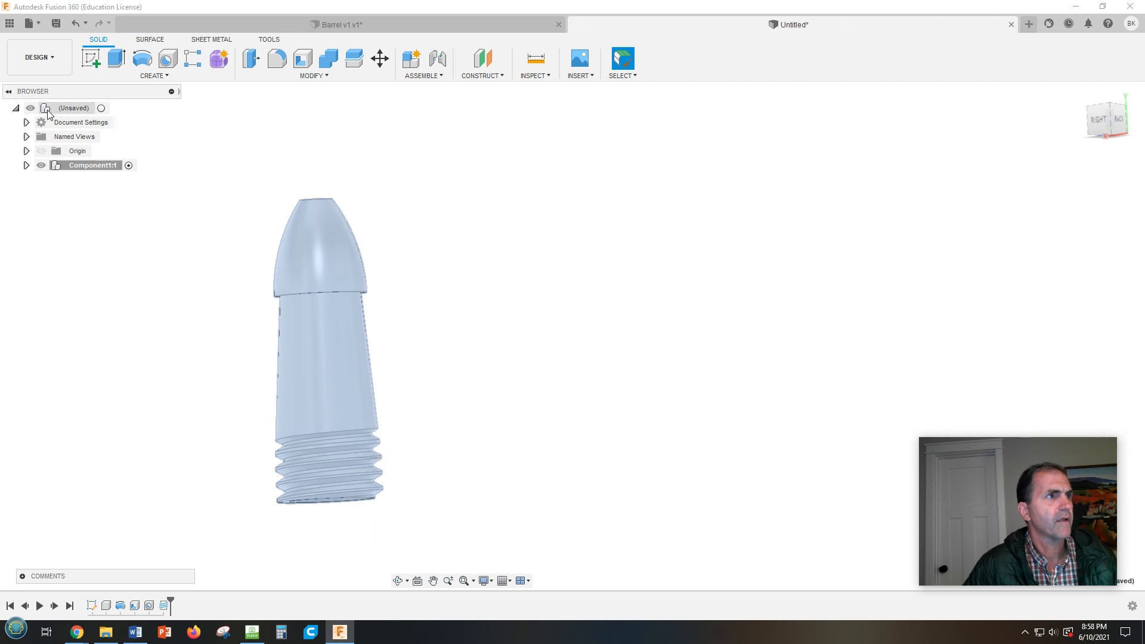
left_click(191, 78)
left_click(102, 89)
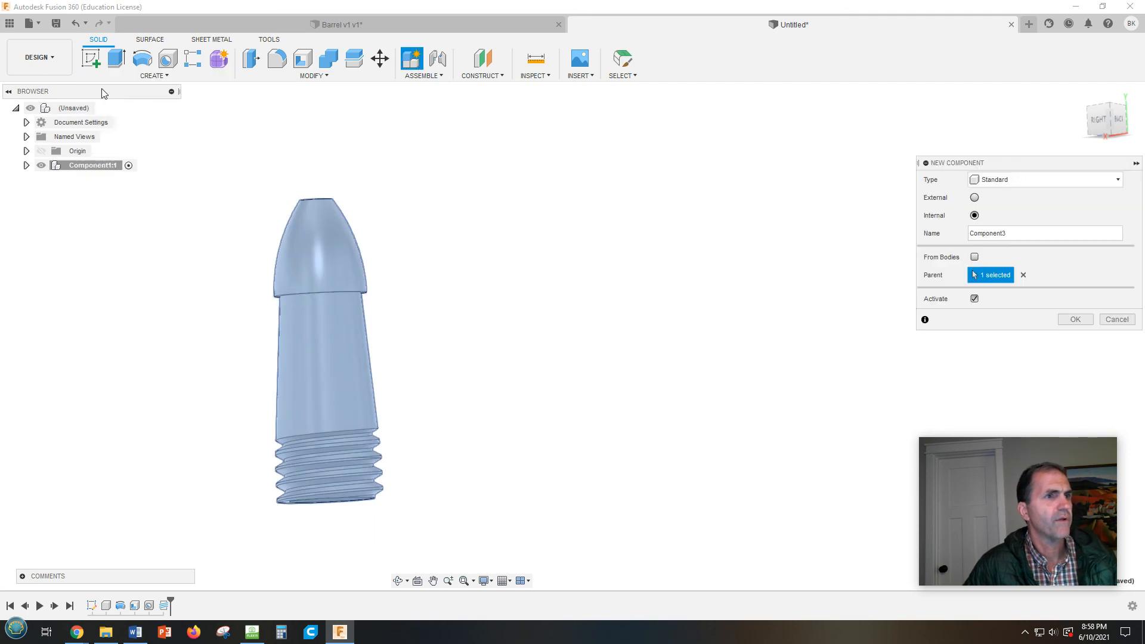
left_click(1077, 319)
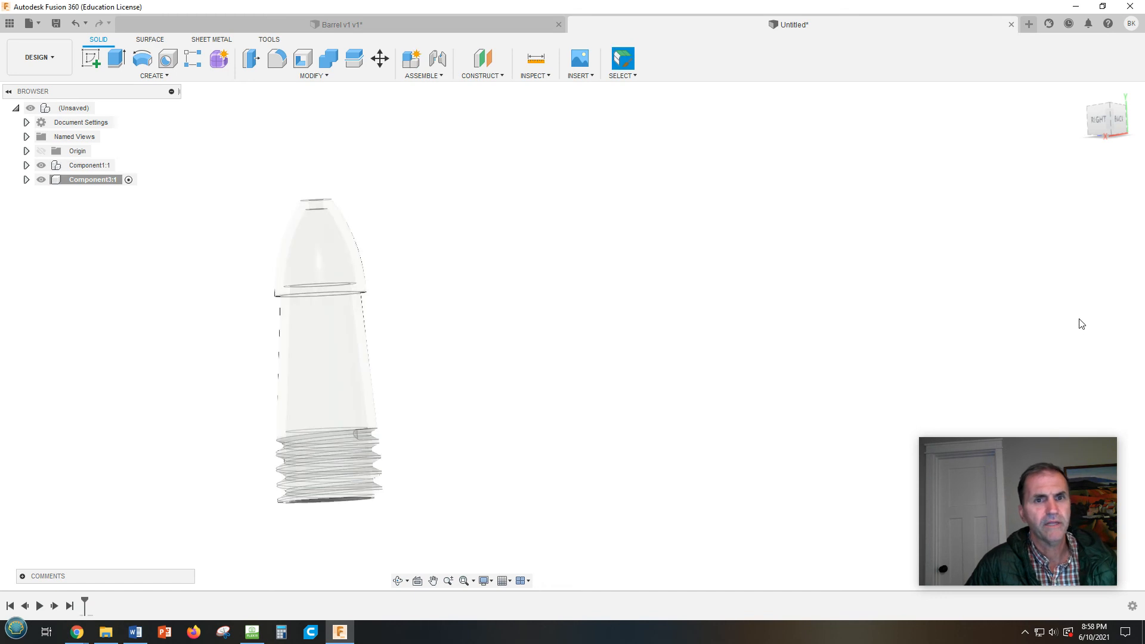
Start a sketch on the vertical XY origin plane in the new component, with empty grid space beside the tip piece in view.
middle_click_drag(578, 380, 516, 386)
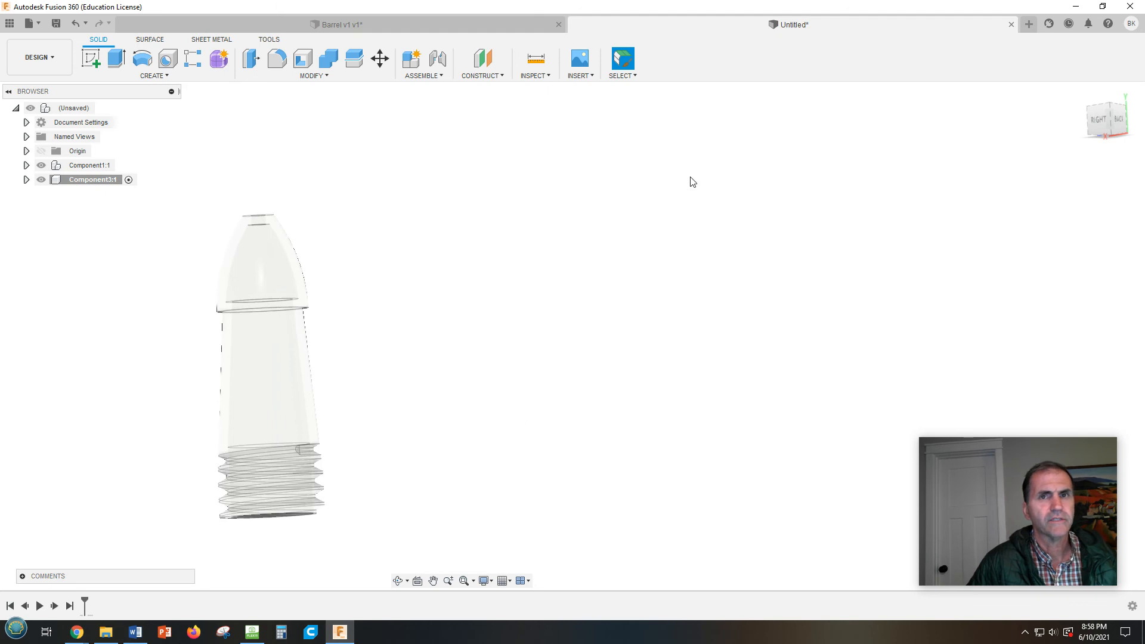
left_click(86, 60)
left_click(274, 483)
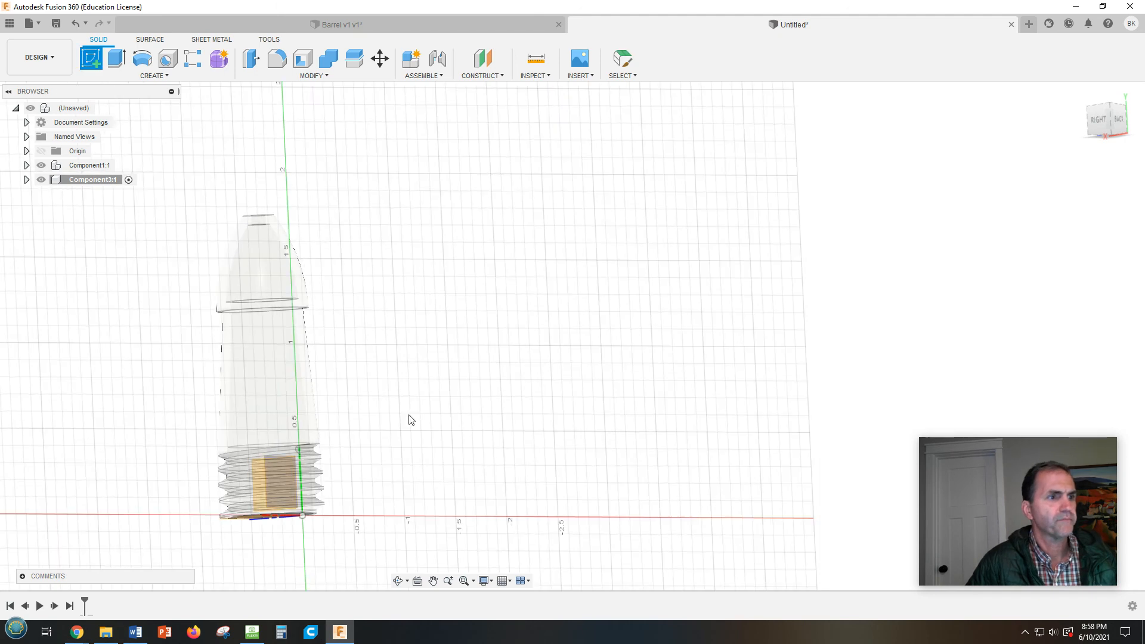
mouse_move(502, 457)
middle_mouse_down()
mouse_move(606, 332)
mouse_move(582, 363)
middle_mouse_up()
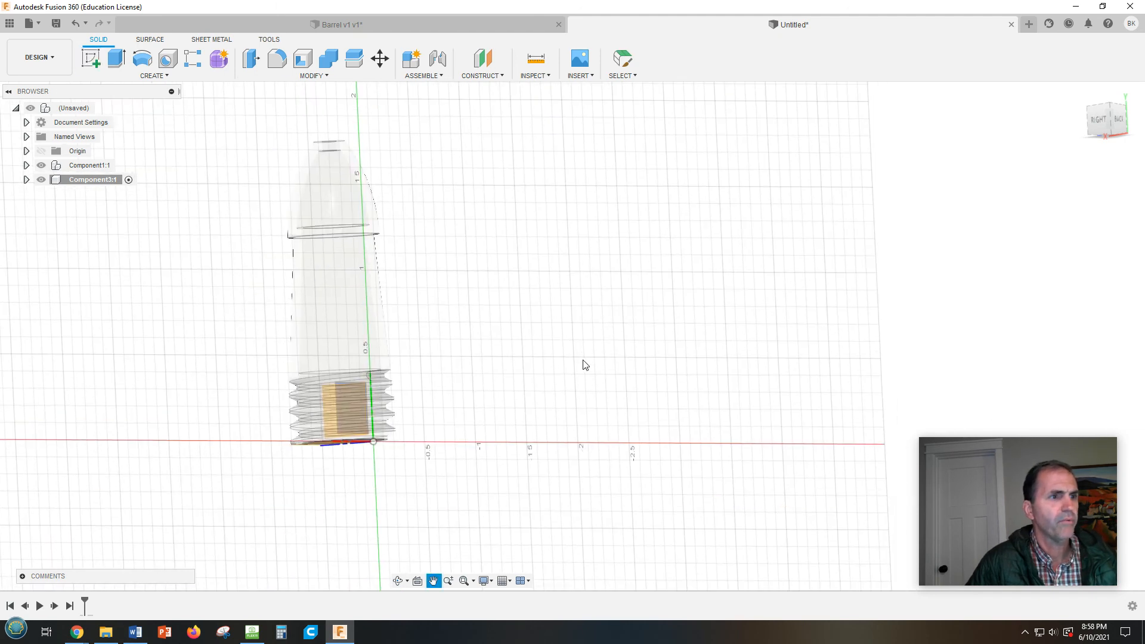
left_click(610, 376)
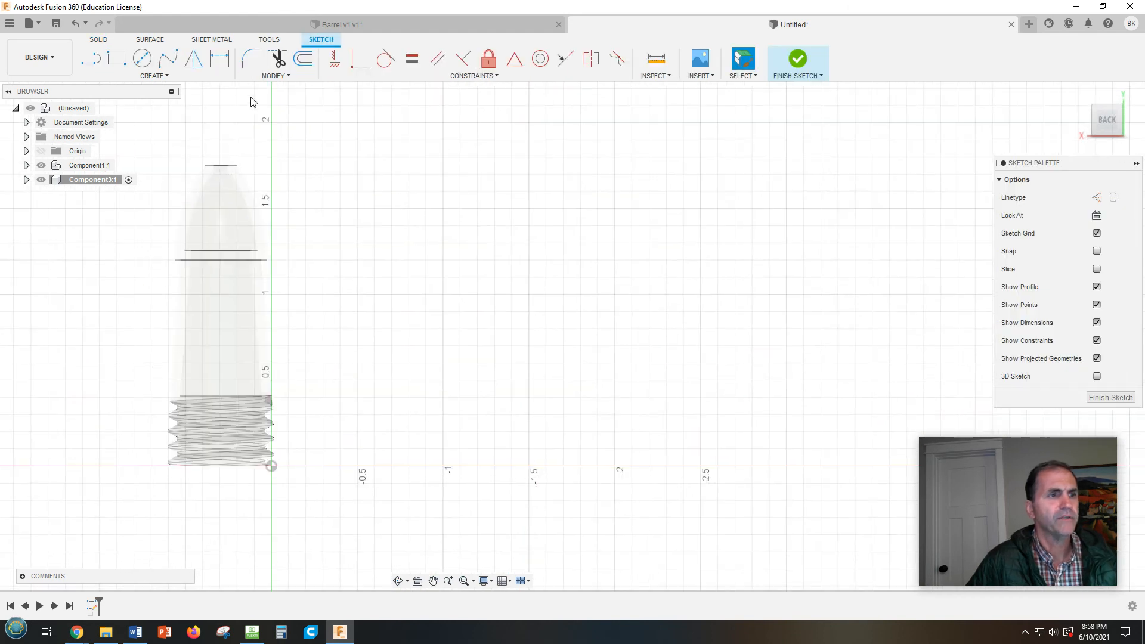
mouse_move(497, 282)
middle_mouse_down()
mouse_move(506, 306)
mouse_move(360, 330)
mouse_move(383, 346)
middle_mouse_up()
scroll(383, 346, "down", 1)
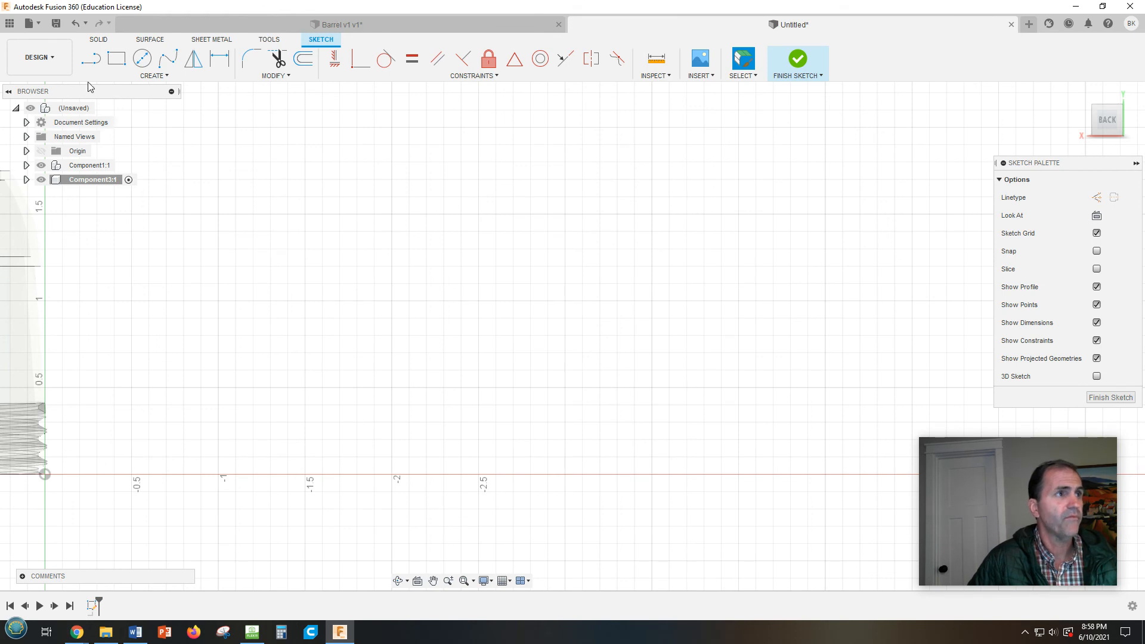
Sketch a closed four-sided profile beside the tip piece with a slanted inner side, vertical outer side and horizontal top about 0.66 in wide.
left_click(88, 63)
left_click(324, 391)
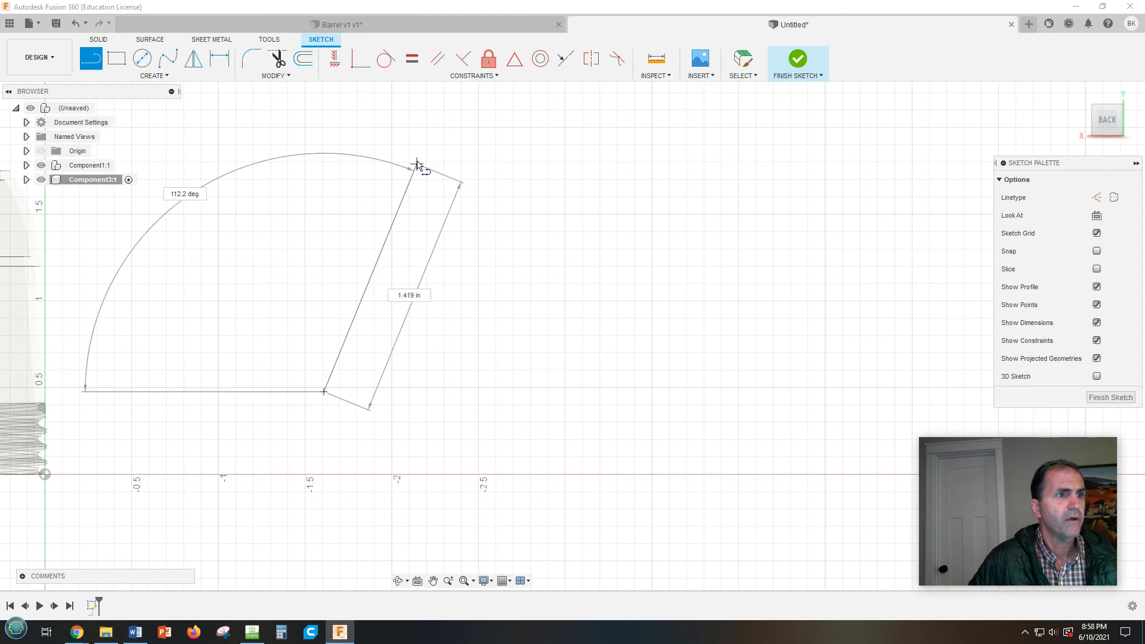
left_click(384, 121)
left_click(498, 120)
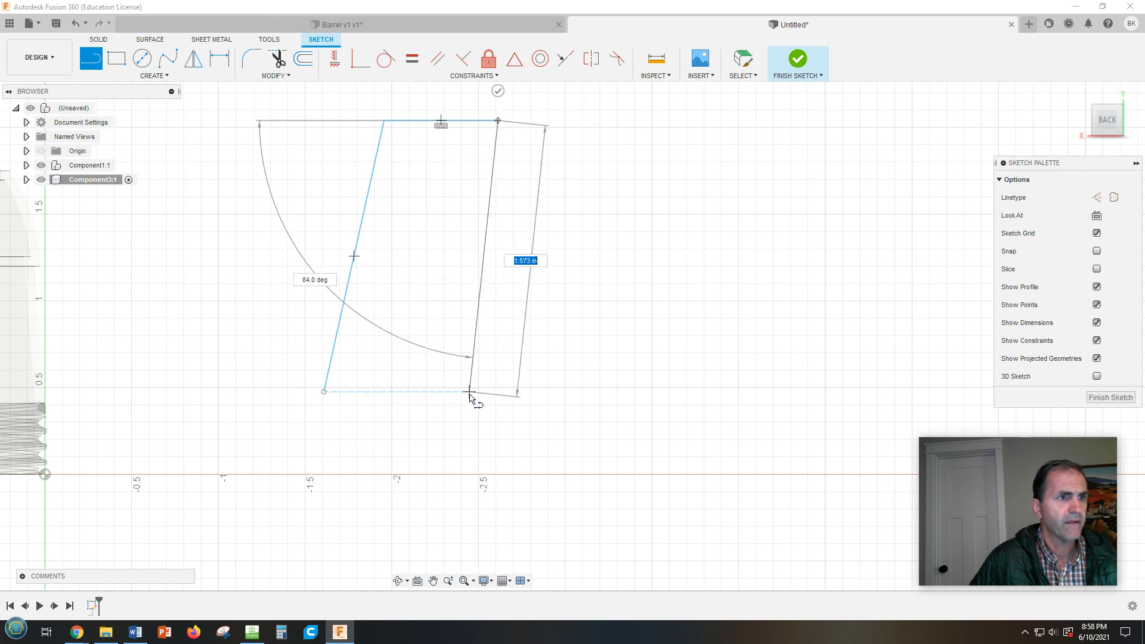
left_click(500, 393)
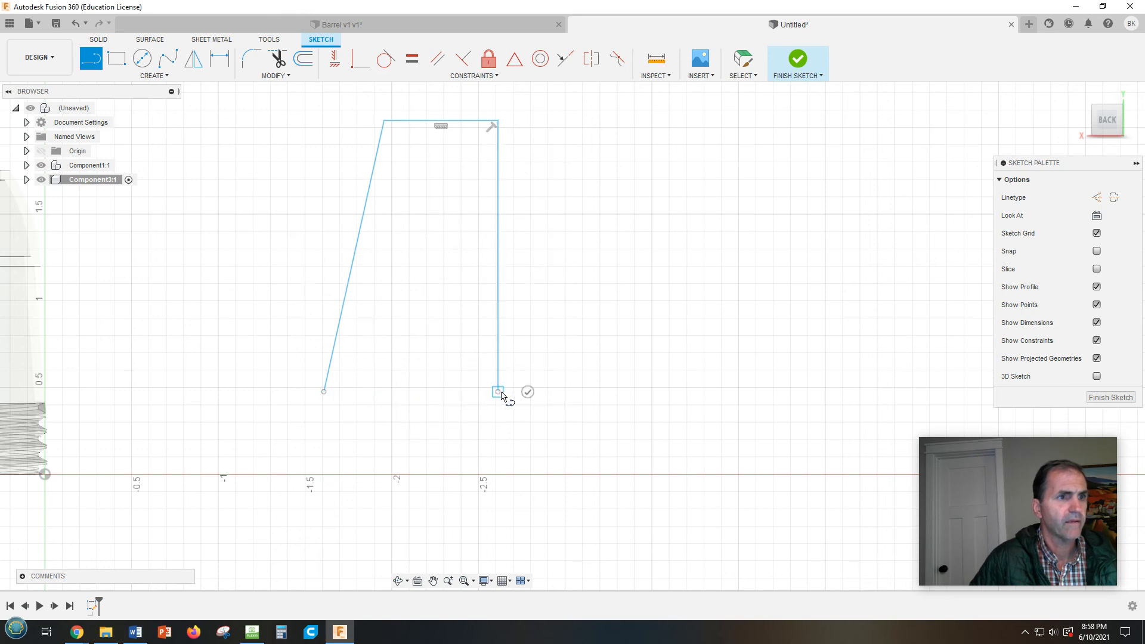
left_click(324, 392)
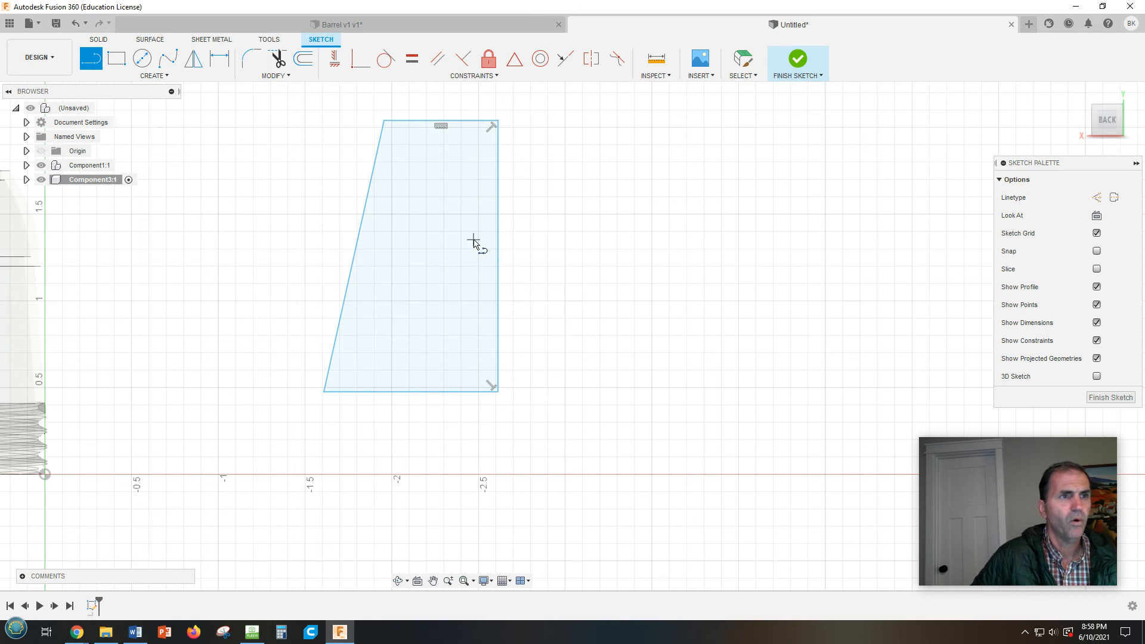
Try to apply a Horizontal/Vertical constraint to the profile's upright outer edge.
left_click(333, 58)
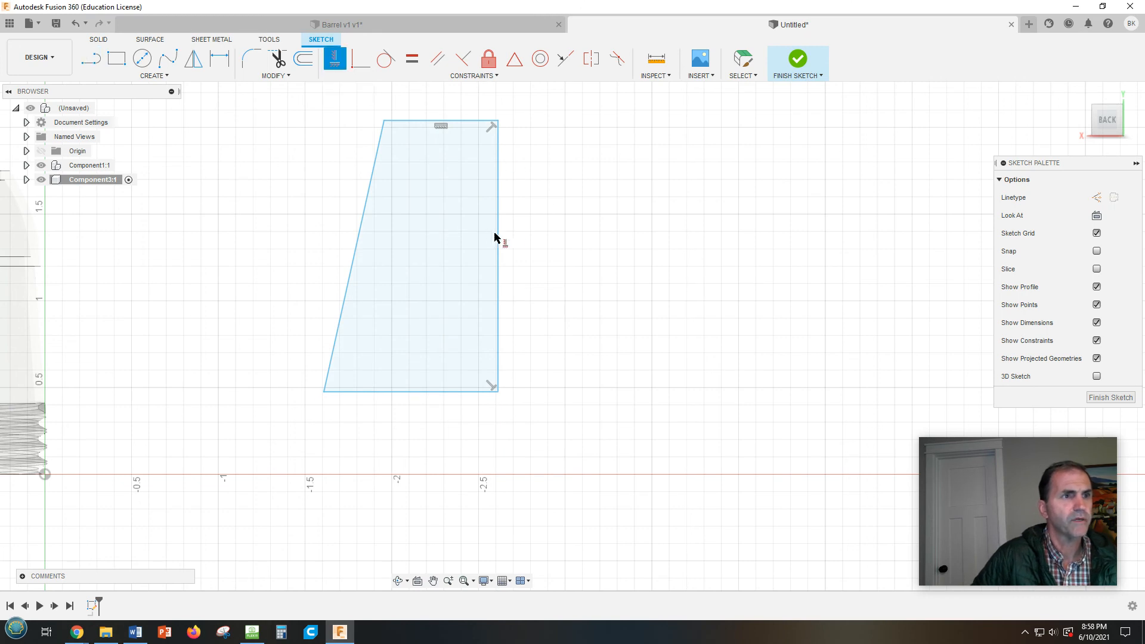
left_click(498, 243)
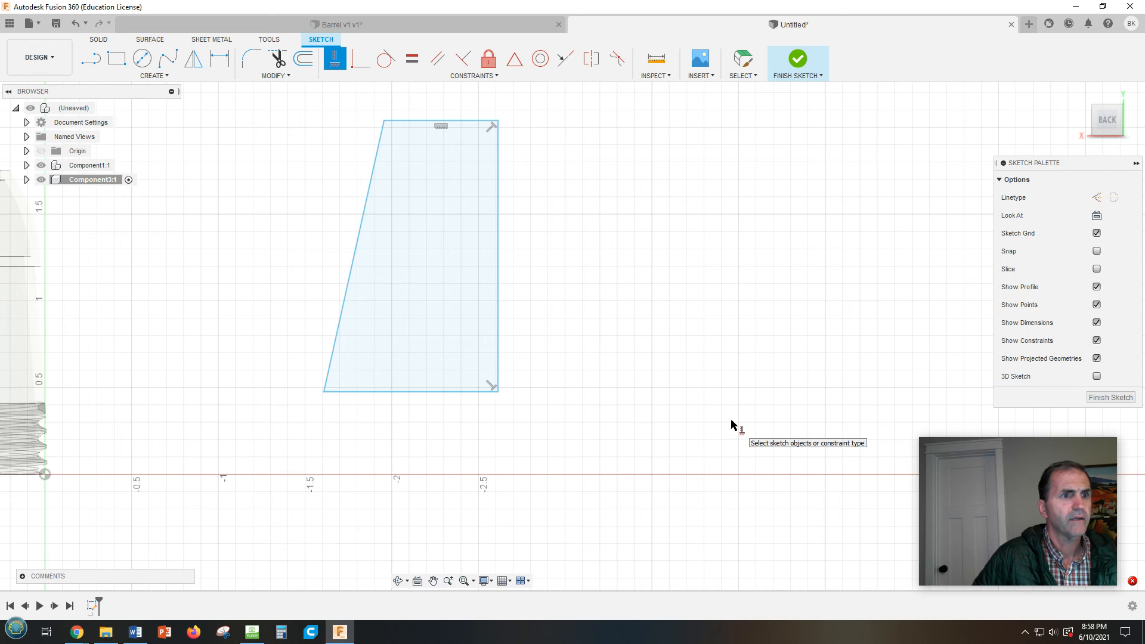
left_click(501, 261)
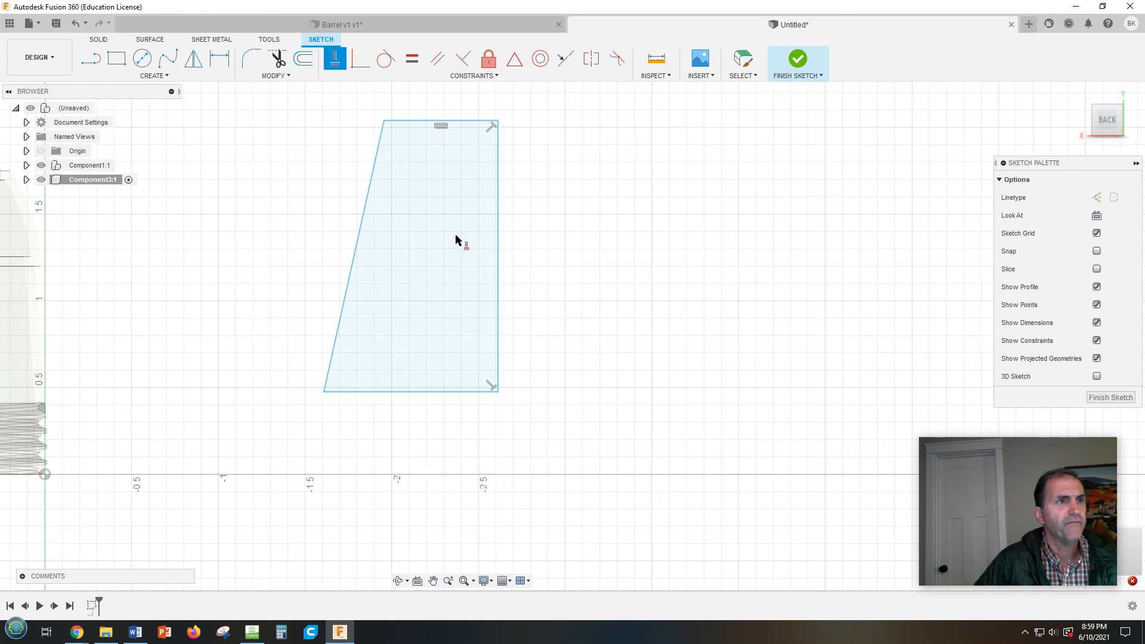
Dimension the profile's top edge as .537/2 in.
middle_click_drag(597, 267, 707, 309)
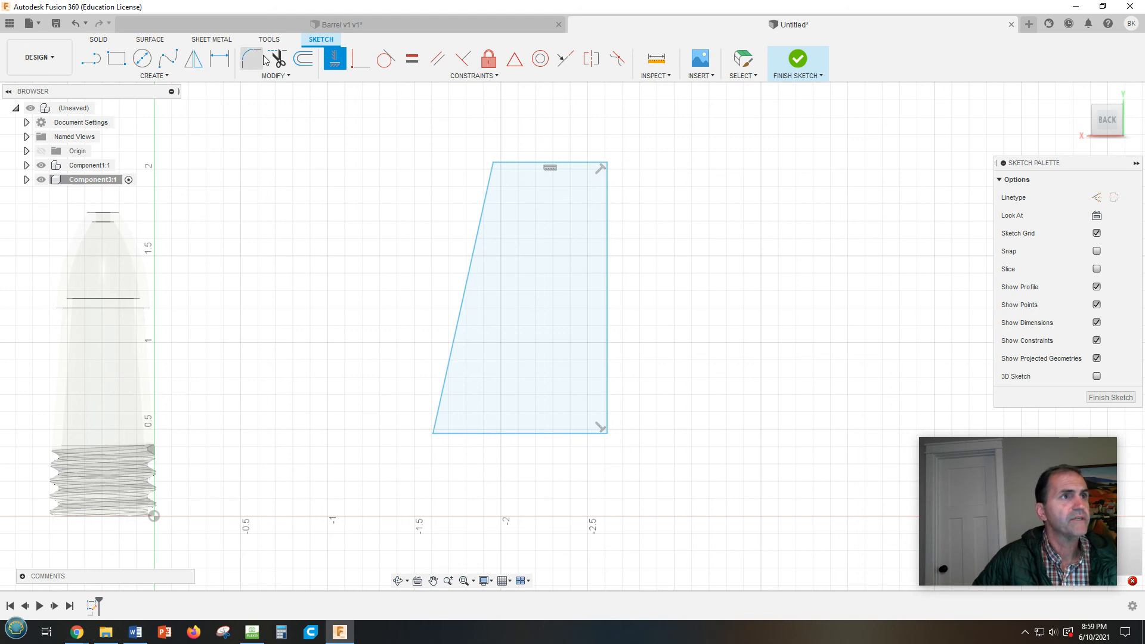
left_click(226, 62)
left_click(532, 165)
left_click(555, 137)
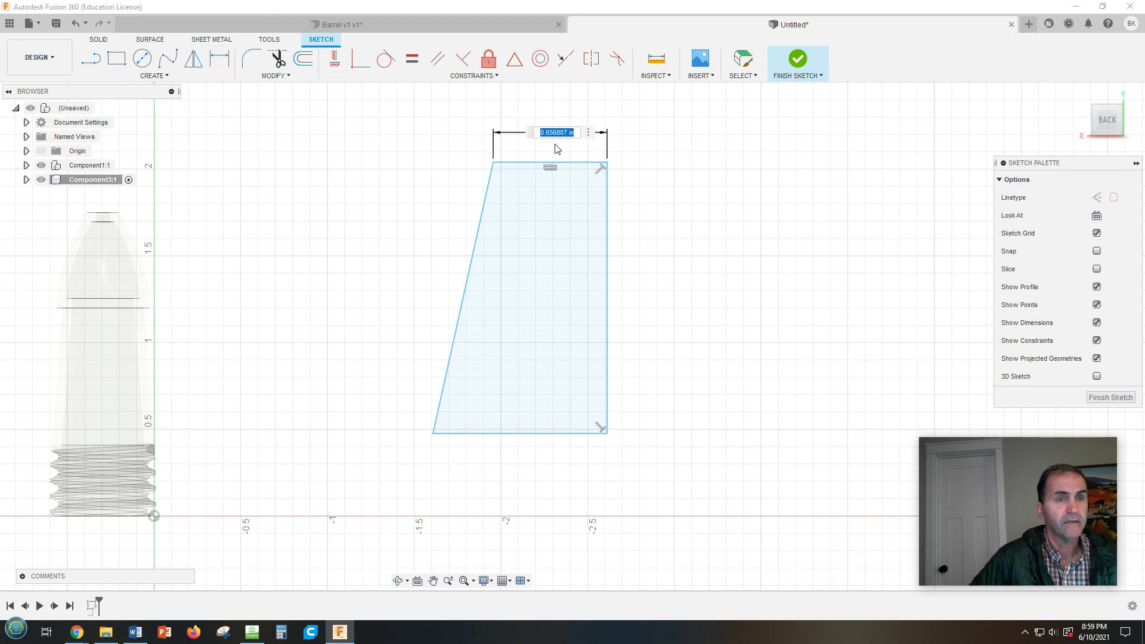
key("BackSpace")
type(".537/2")
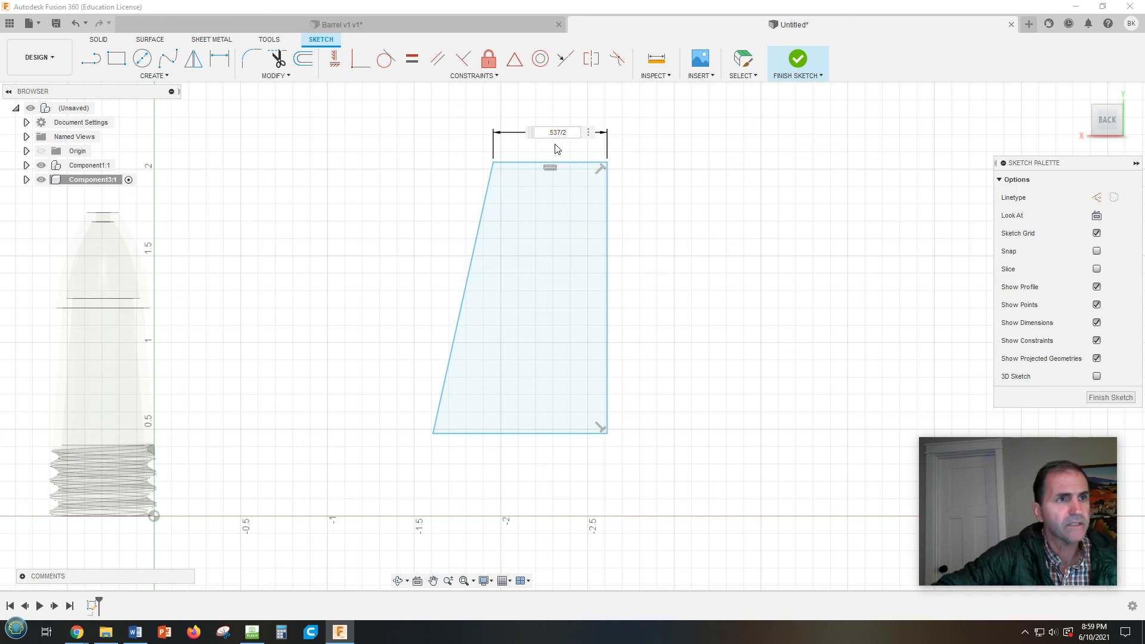
key("Return")
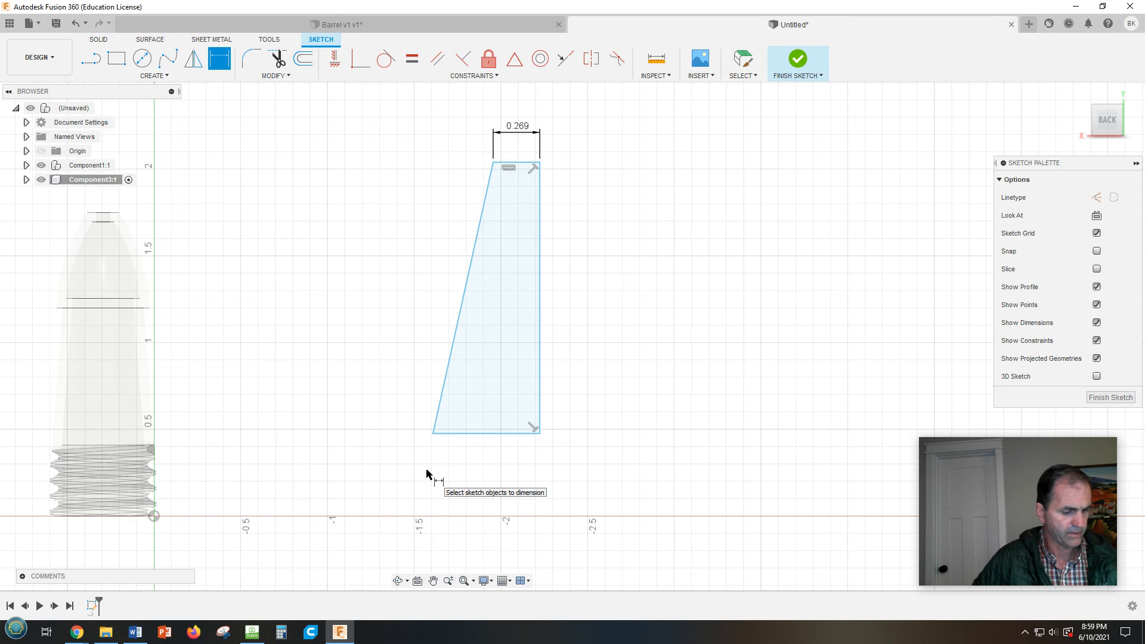
Add a width dimension to the profile's bottom edge, keeping its drawn length.
left_click(485, 433)
left_click(485, 460)
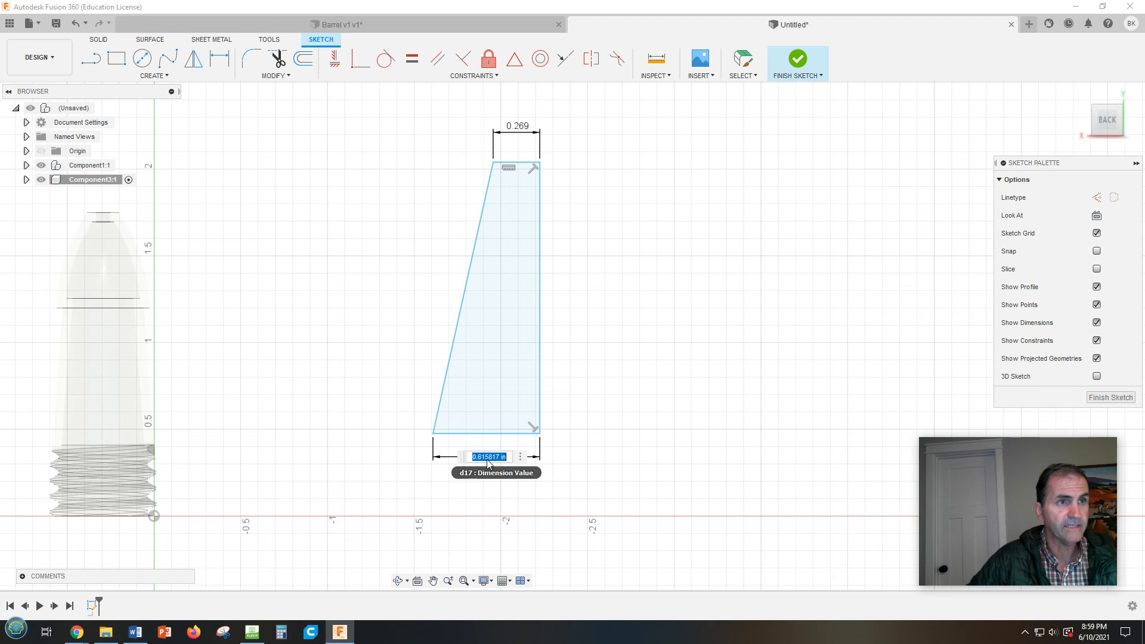
key("Return")
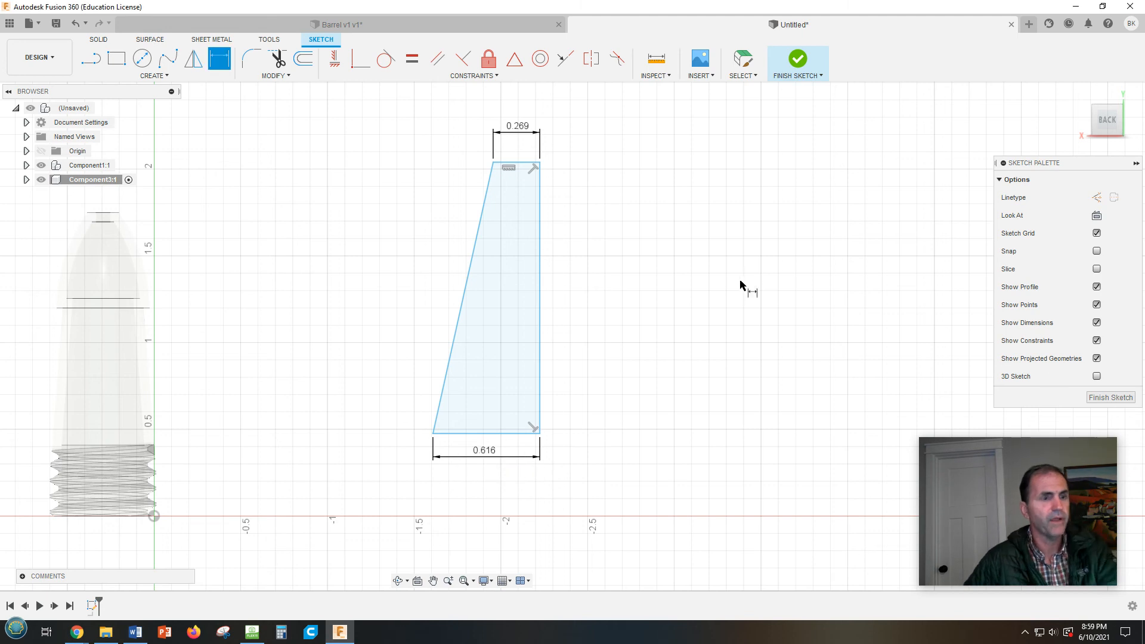
scroll(564, 201, "down", 2)
scroll(577, 207, "up", 3)
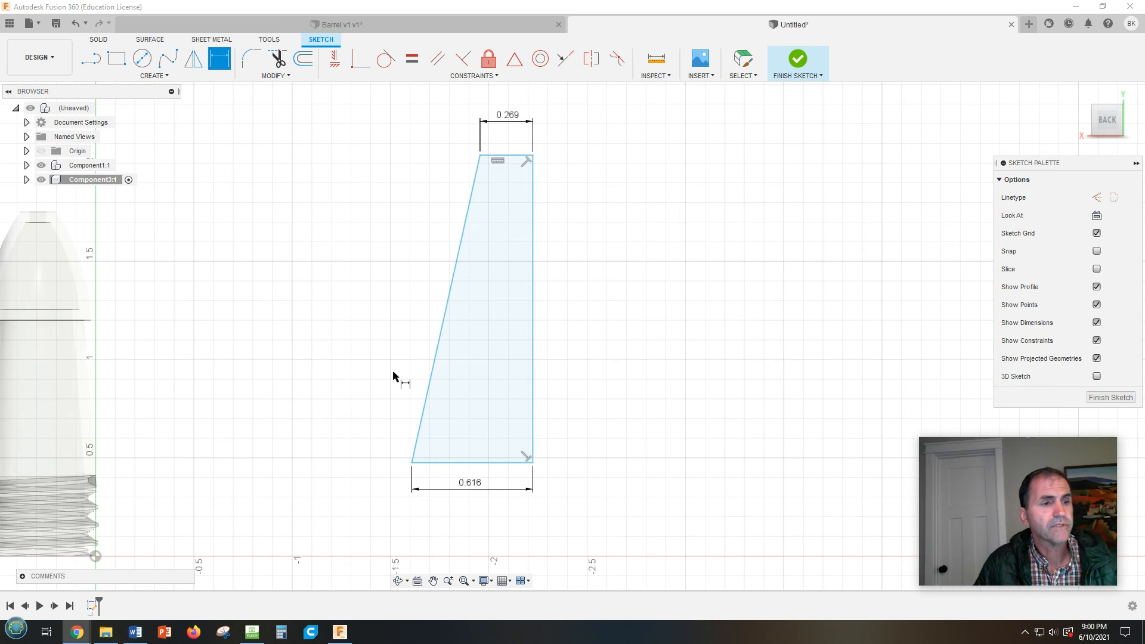
Measure the outer circular edge at the threaded open end of the Barrel v1 model with 0.12345 precision.
left_click(357, 24)
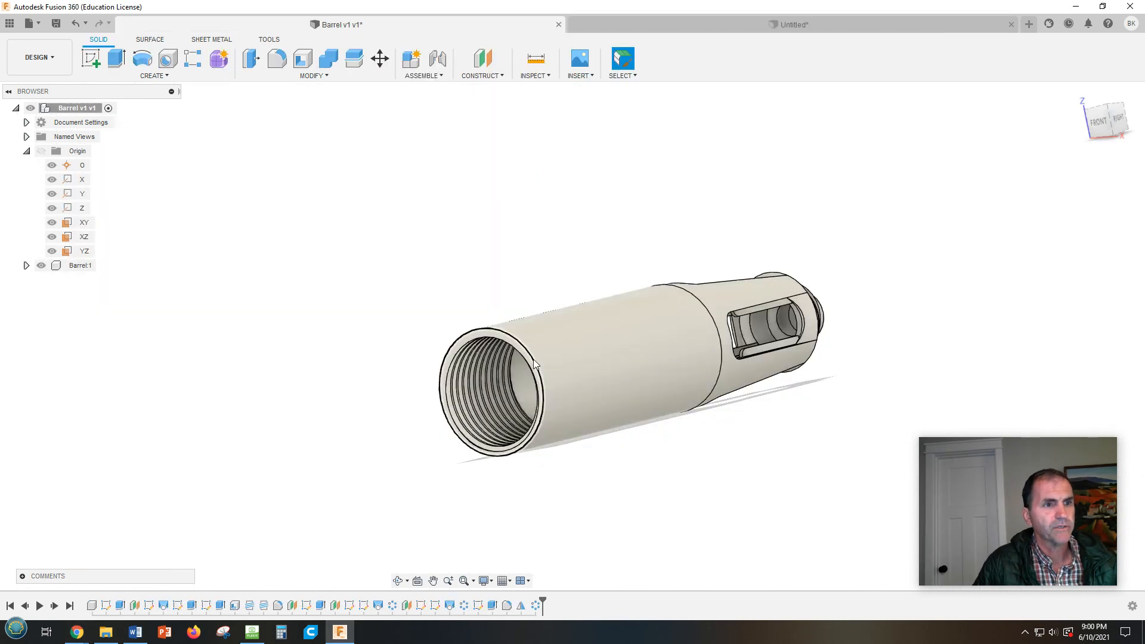
left_click(536, 60)
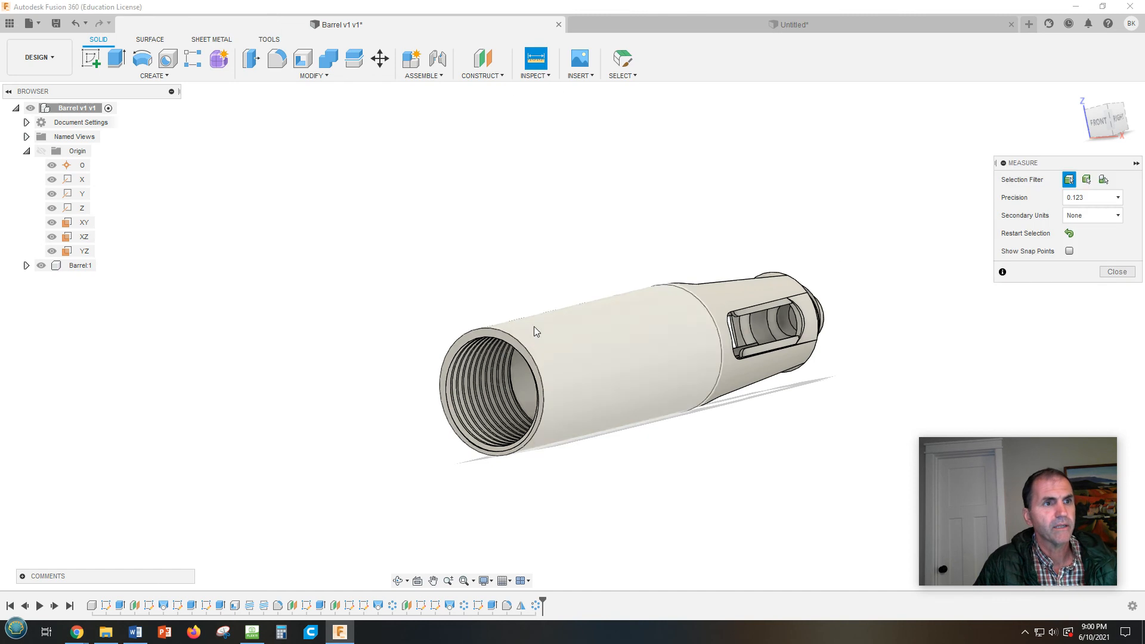
left_click(536, 363)
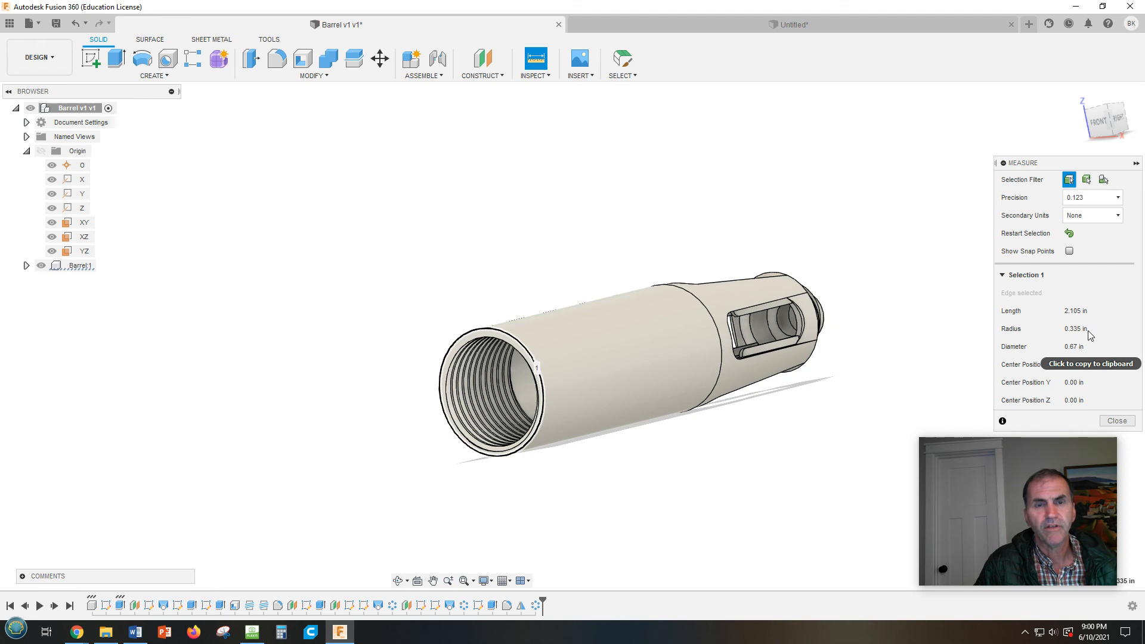
left_click(1093, 197)
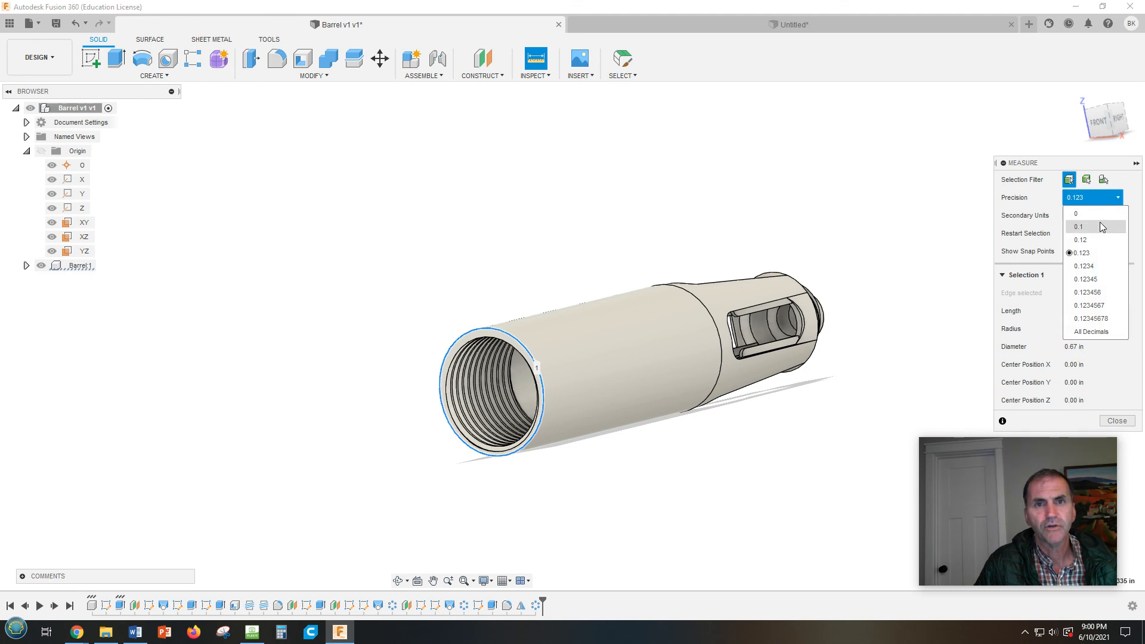
left_click(1096, 279)
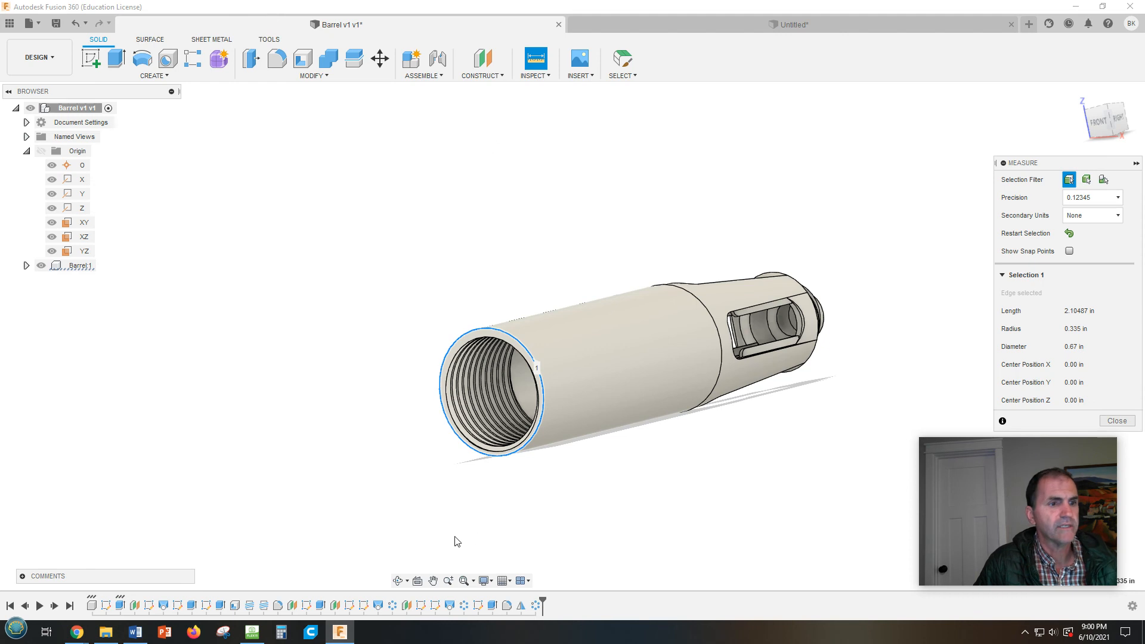
Return to the unsaved design and set the profile's bottom width dimension to .67/2 in.
left_click(775, 25)
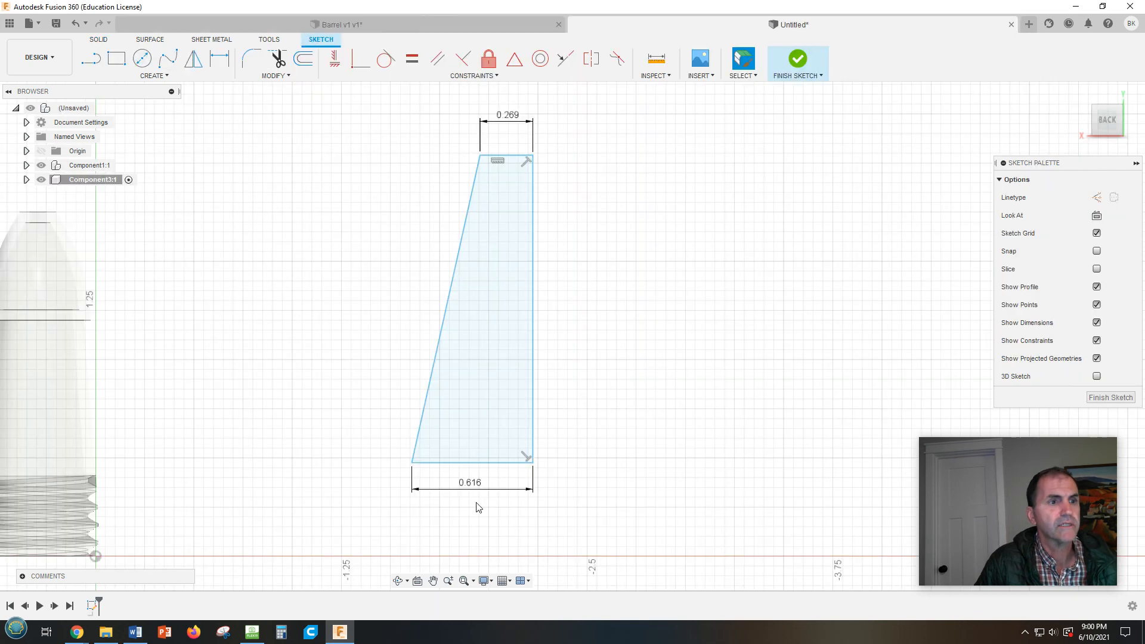
double_click(477, 489)
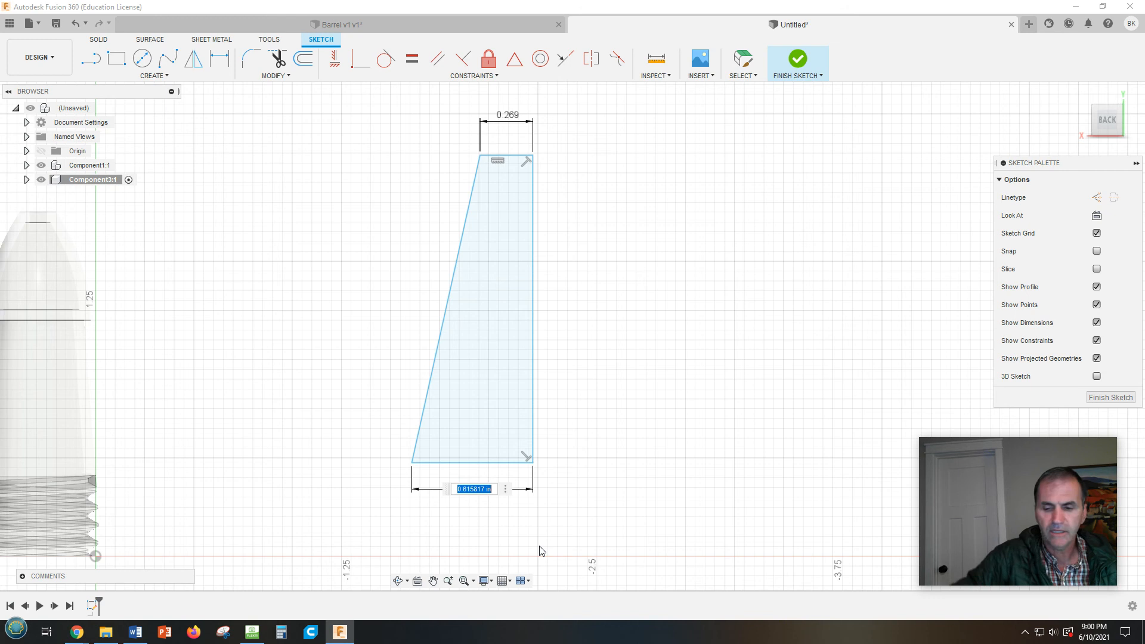
type(".67")
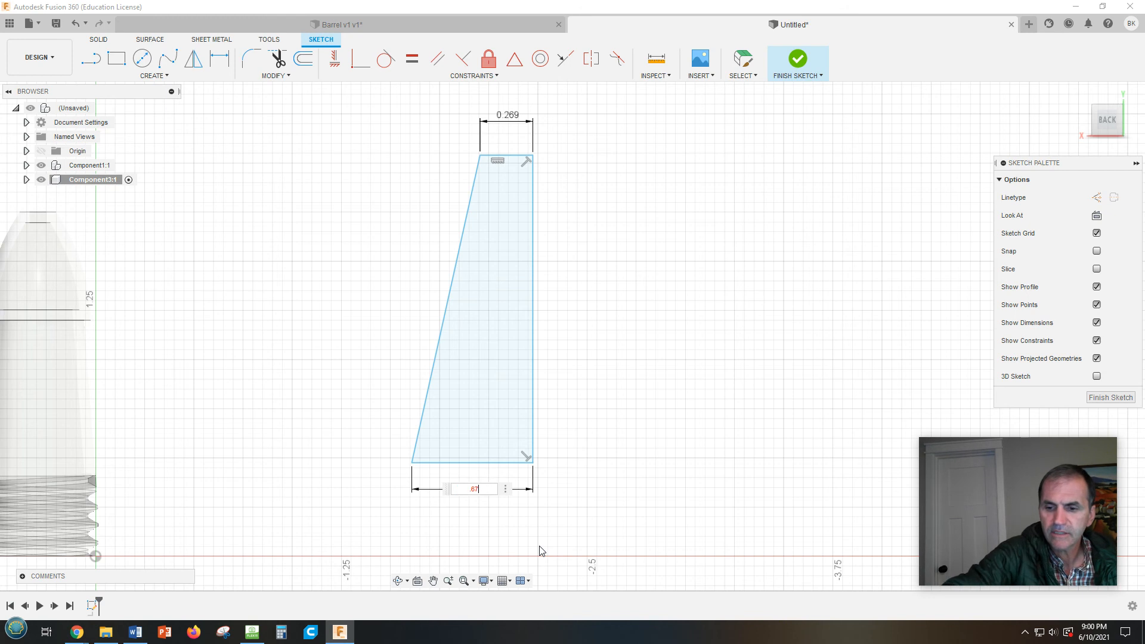
type("/2")
key("Return")
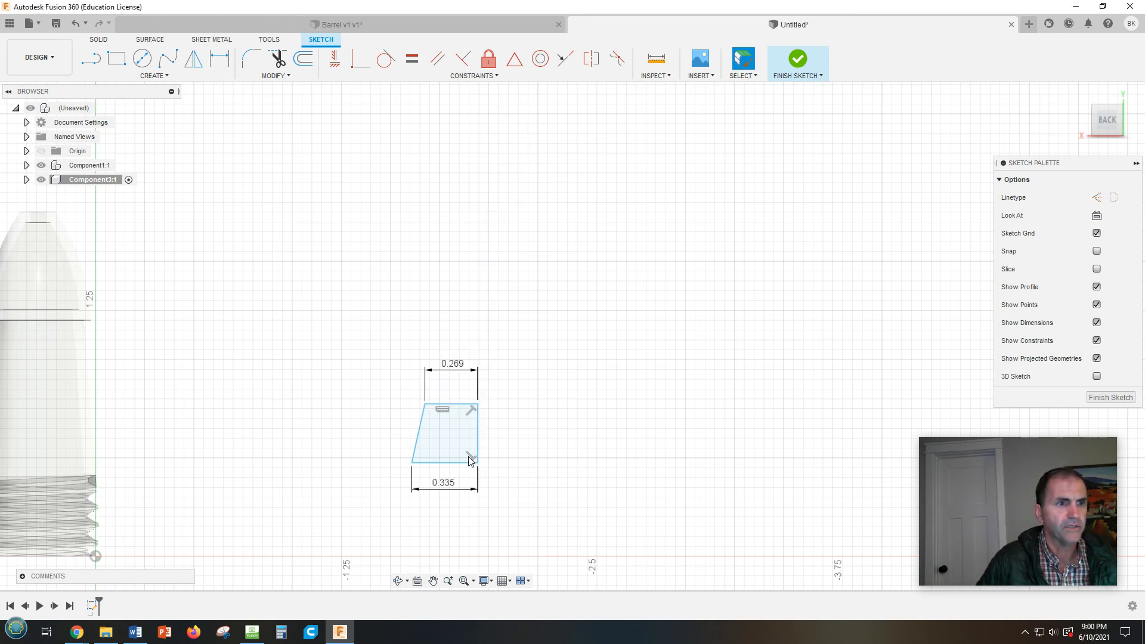
Dimension the profile's vertical outer edge as 1.2-.41 in.
scroll(441, 465, "up", 8)
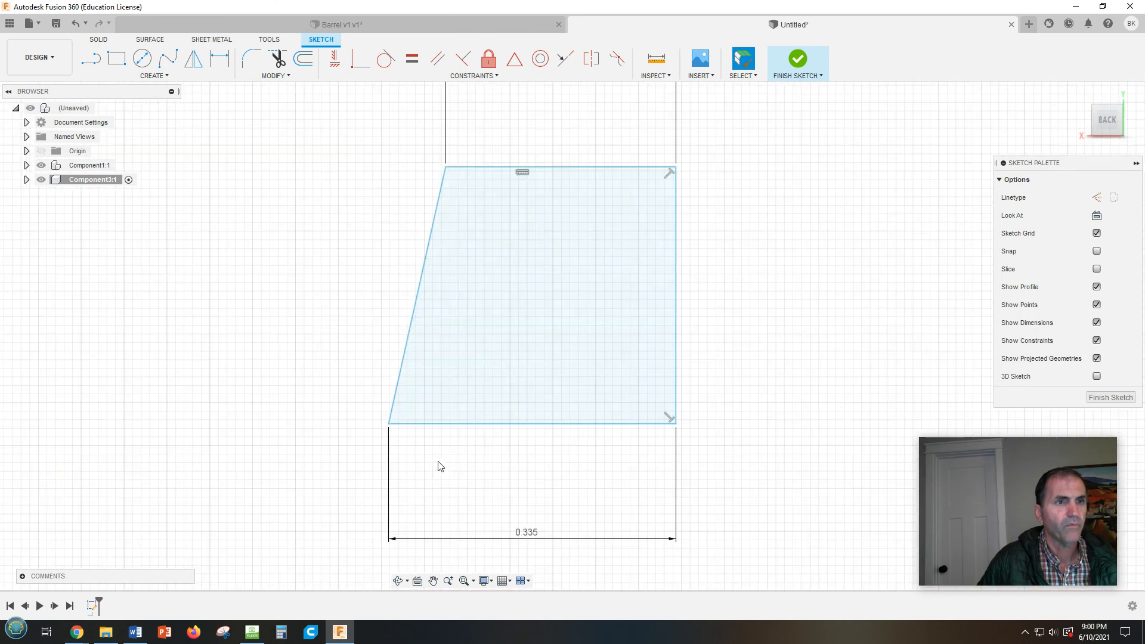
scroll(469, 458, "down", 1)
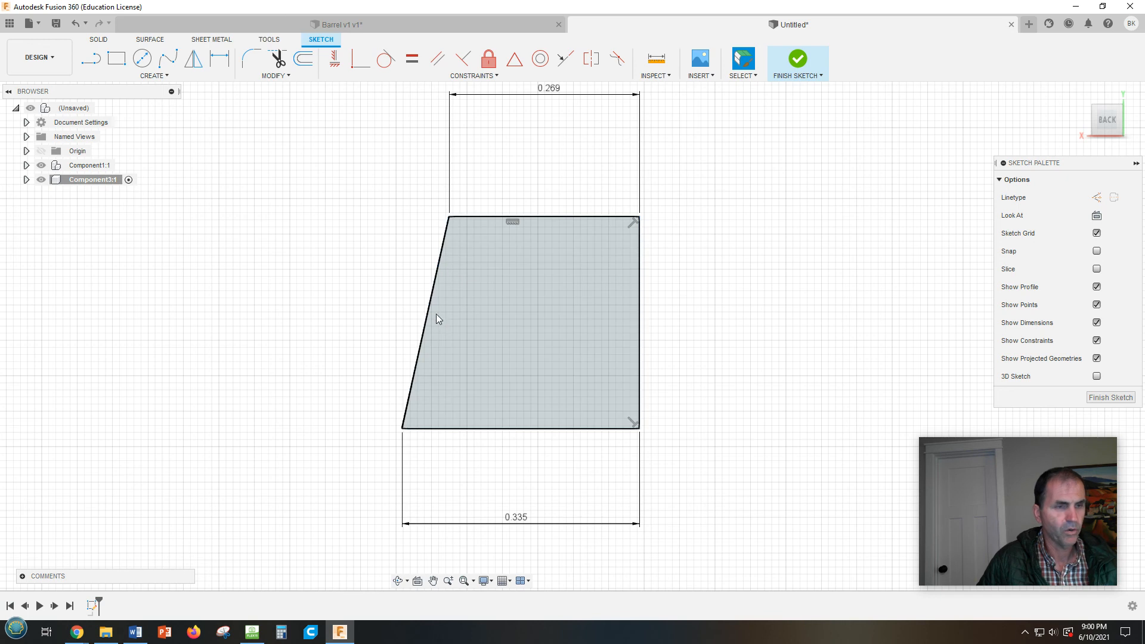
left_click(220, 59)
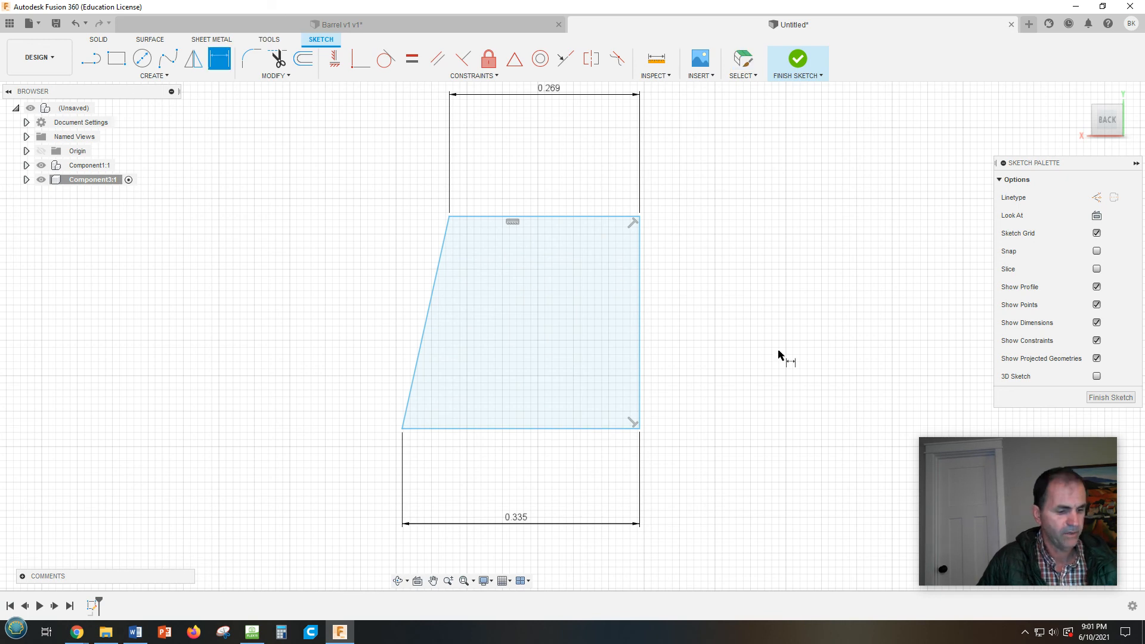
left_click(642, 345)
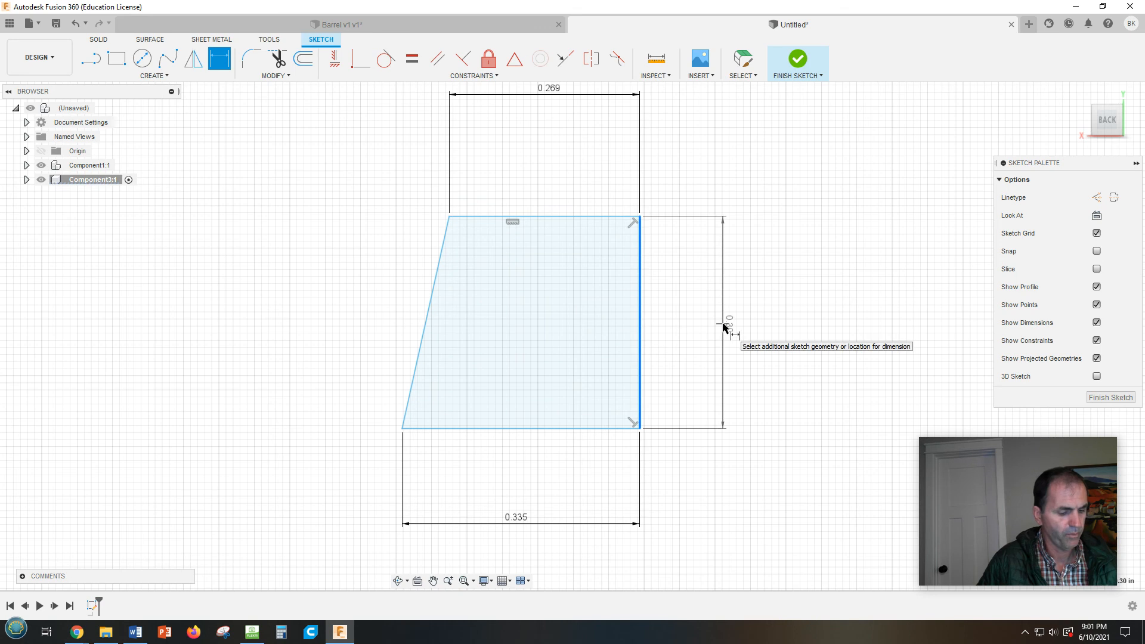
left_click(723, 325)
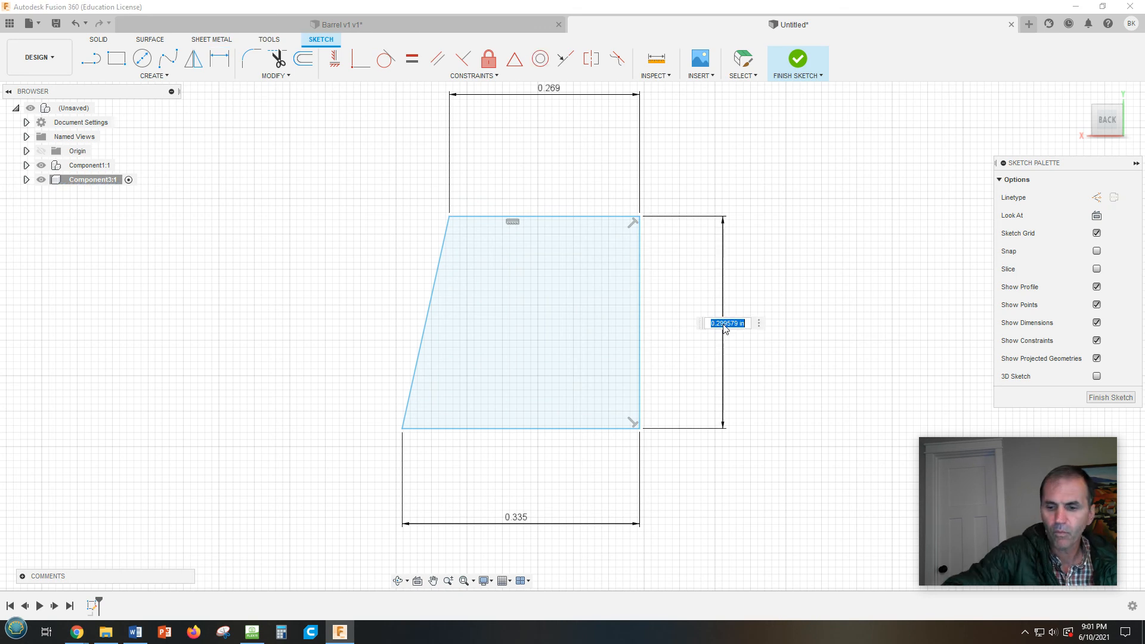
type("1.2")
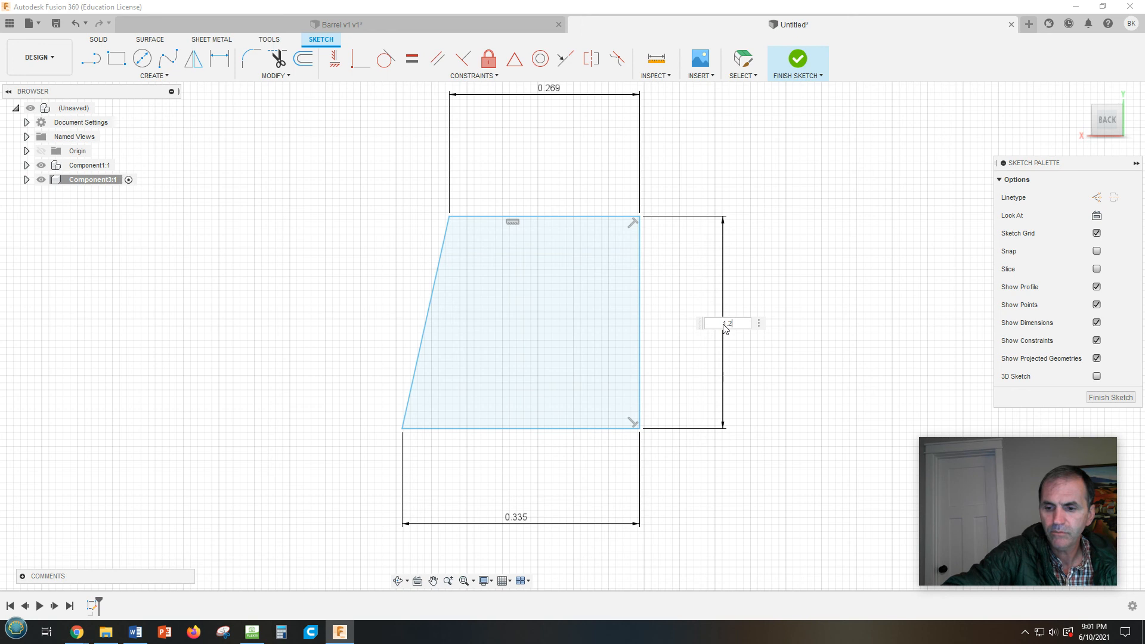
type("-.41")
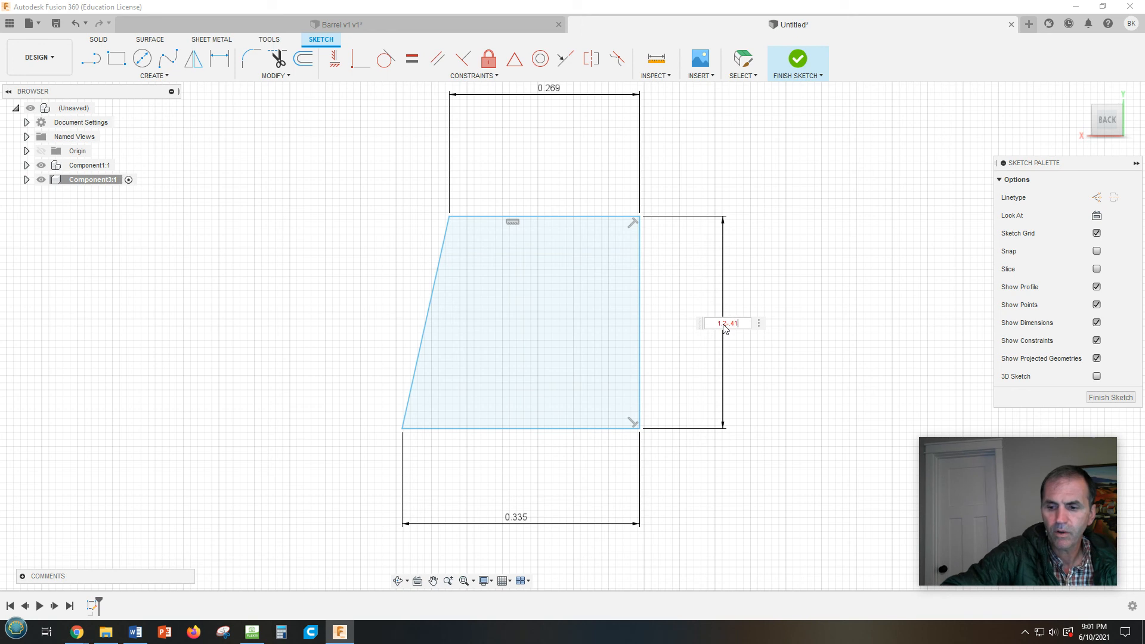
key("Return")
Examine the dimensioned profile's proportions against the threaded tip piece and inspect the profile up close.
scroll(679, 499, "up", 2)
scroll(680, 467, "down", 3)
middle_click_drag(686, 472, 708, 294)
scroll(704, 335, "down", 1)
scroll(703, 335, "down", 1)
scroll(704, 335, "down", 1)
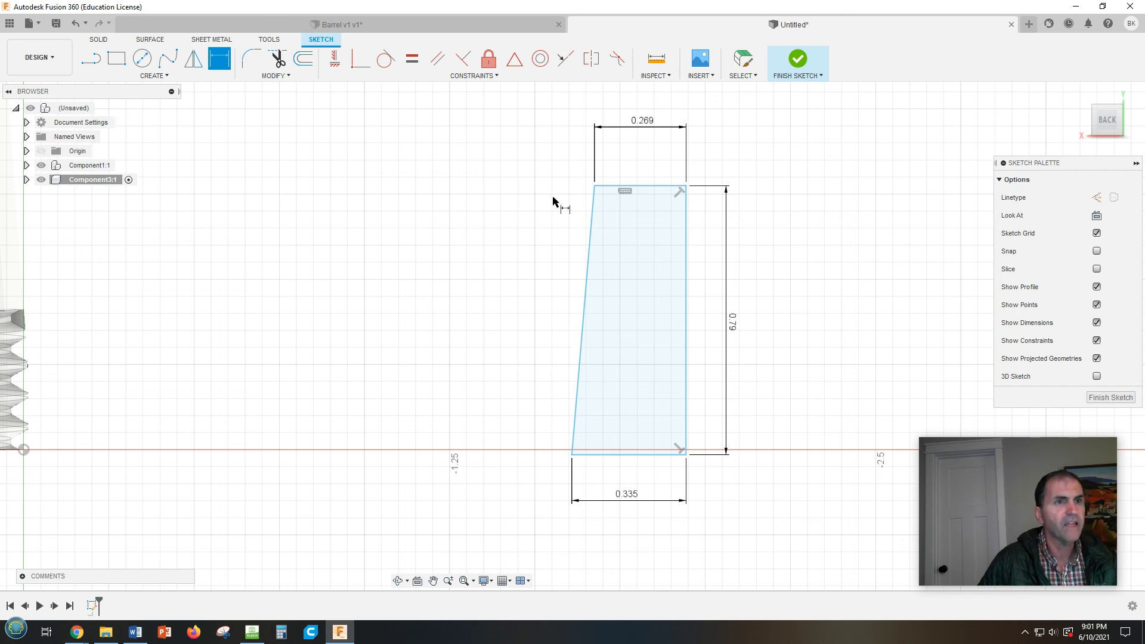
scroll(263, 228, "down", 3)
middle_click_drag(246, 270, 478, 427)
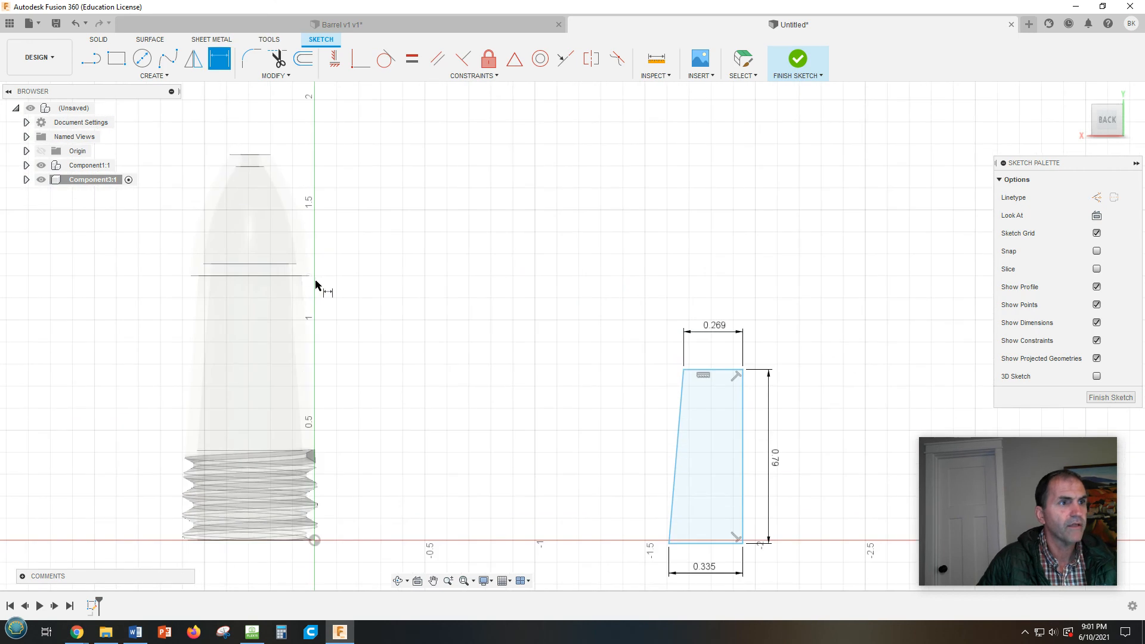
scroll(518, 373, "up", 1)
middle_click_drag(523, 390, 480, 360)
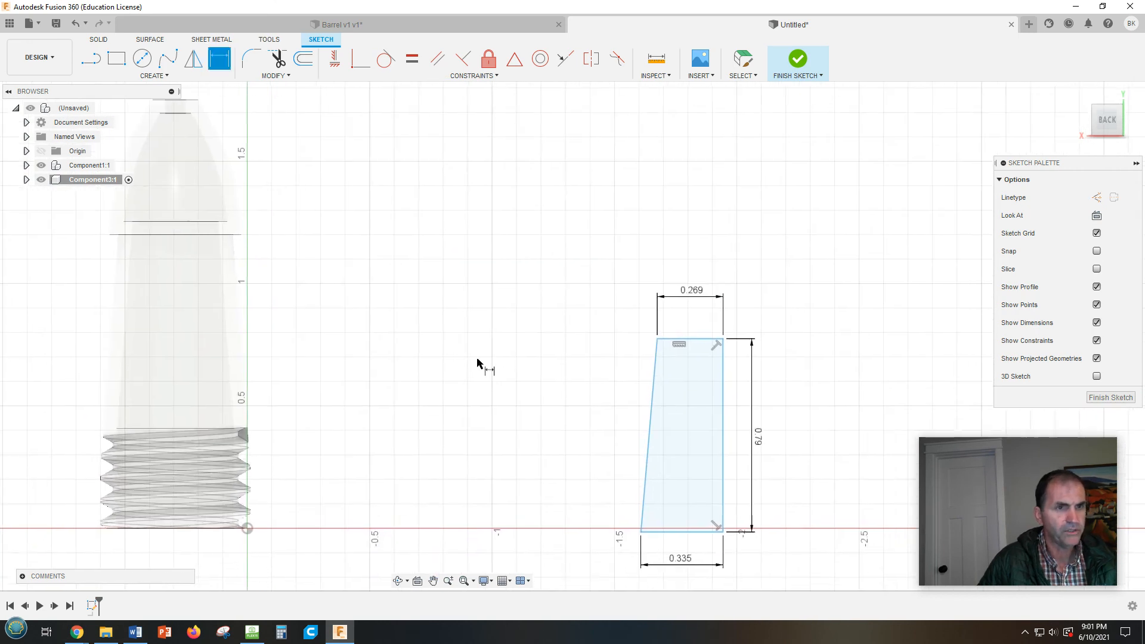
mouse_move(670, 401)
middle_mouse_down()
mouse_move(613, 334)
mouse_move(588, 331)
middle_mouse_up()
key("d")
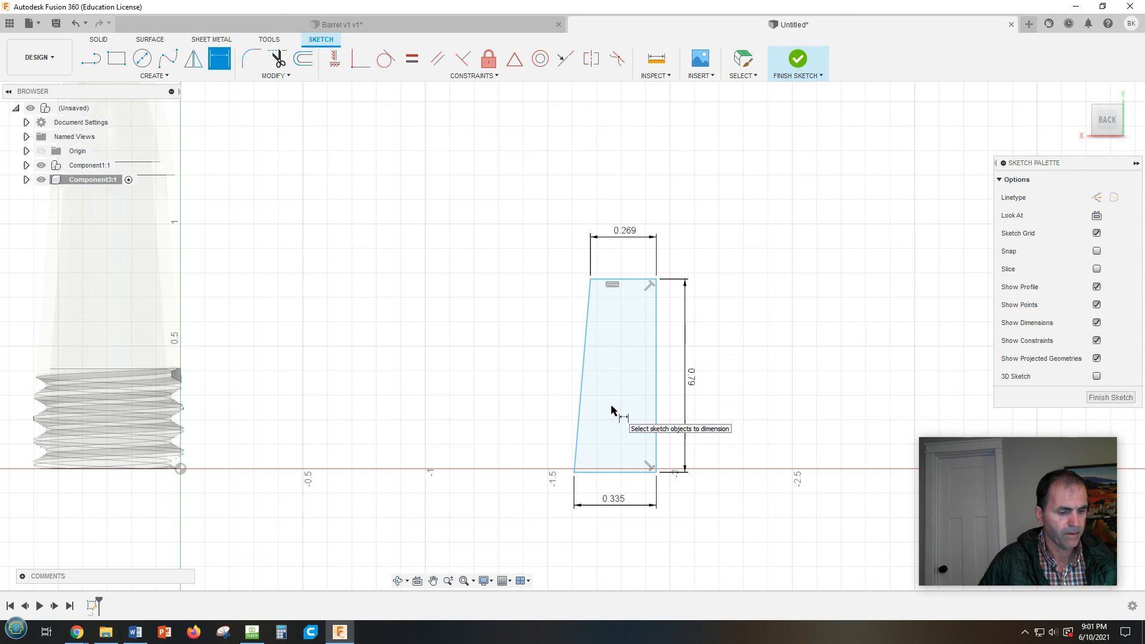
scroll(611, 410, "up", 5)
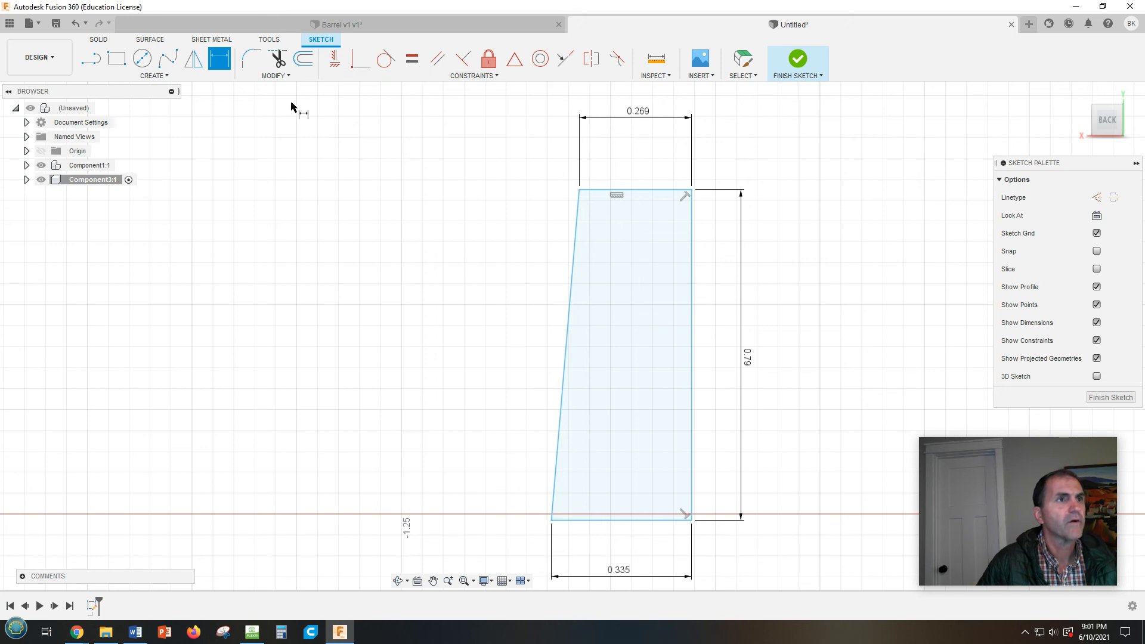
Draw a line inside the profile, parallel to its slanted edge and about 0.03 in from it, spanning the top and bottom edges.
left_click(303, 57)
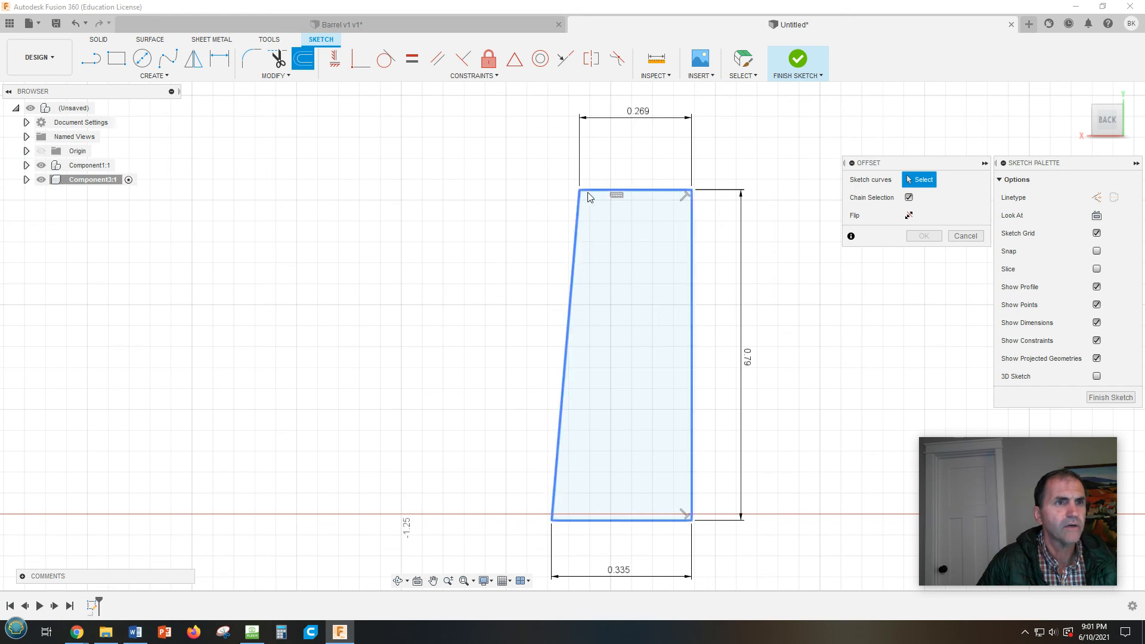
left_click(91, 58)
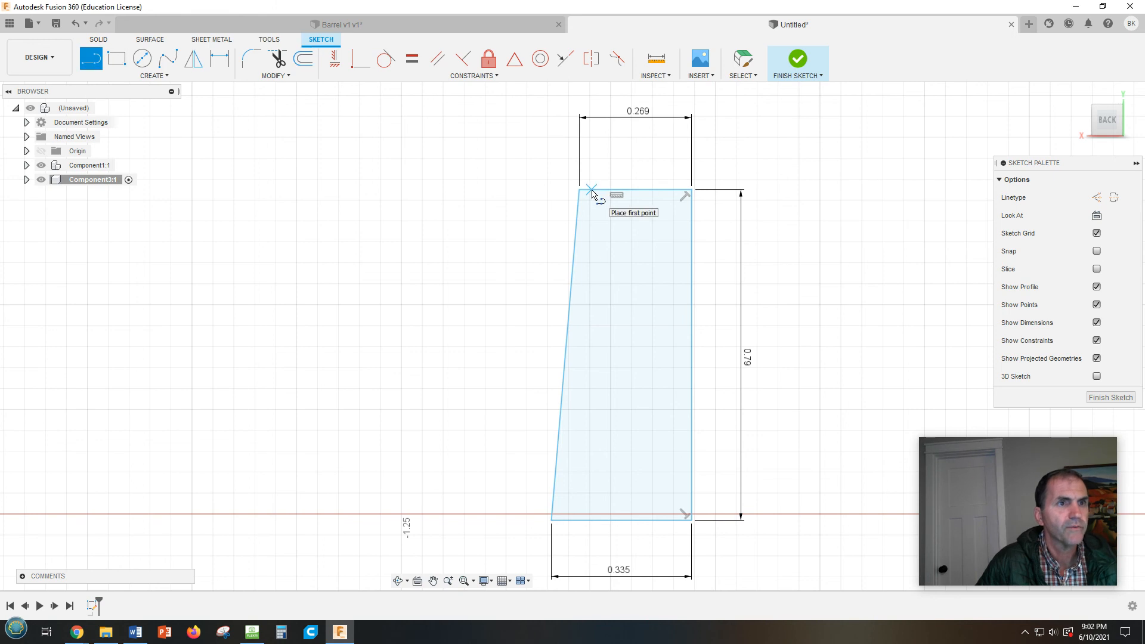
left_click(591, 190)
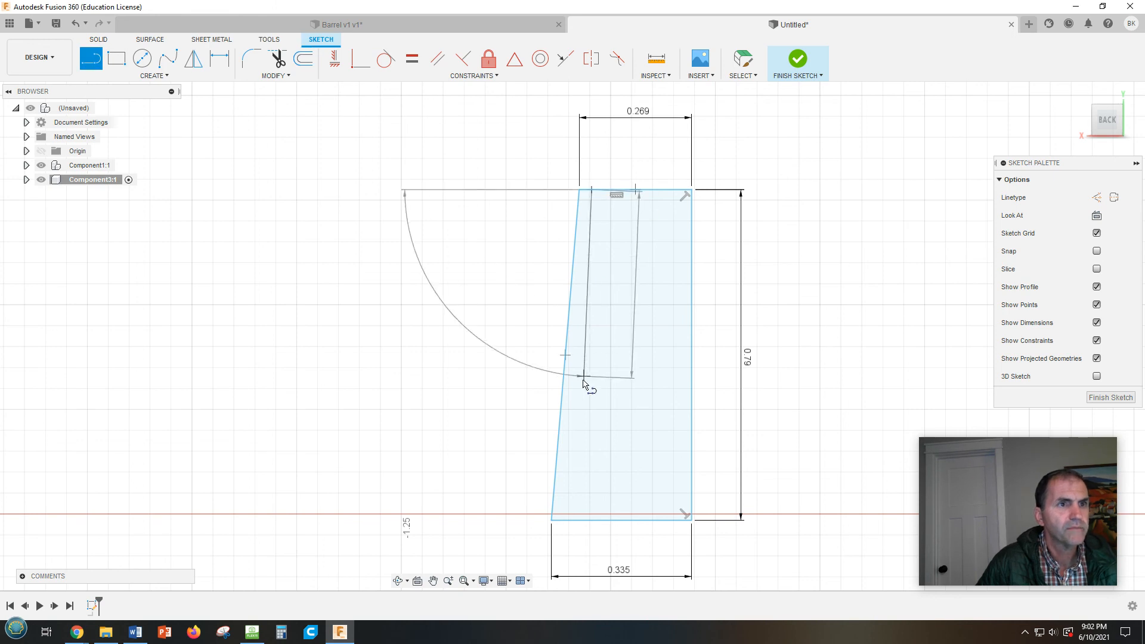
double_click(563, 521)
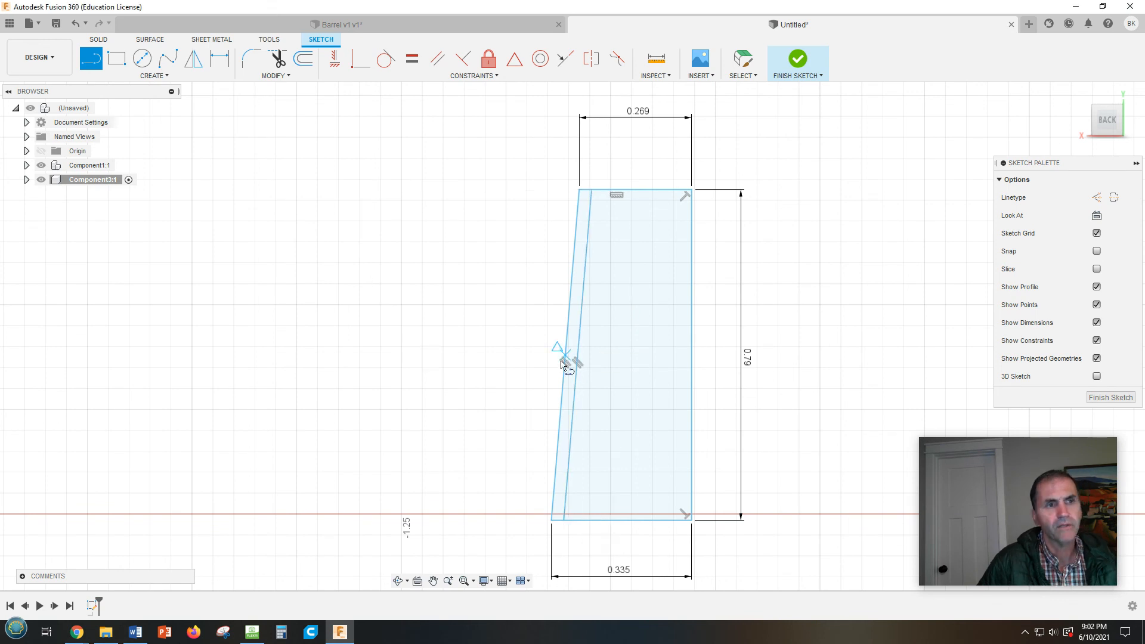
Dimension the spacing between the two parallel slanted lines as (.537-.469)/2 in.
left_click(220, 61)
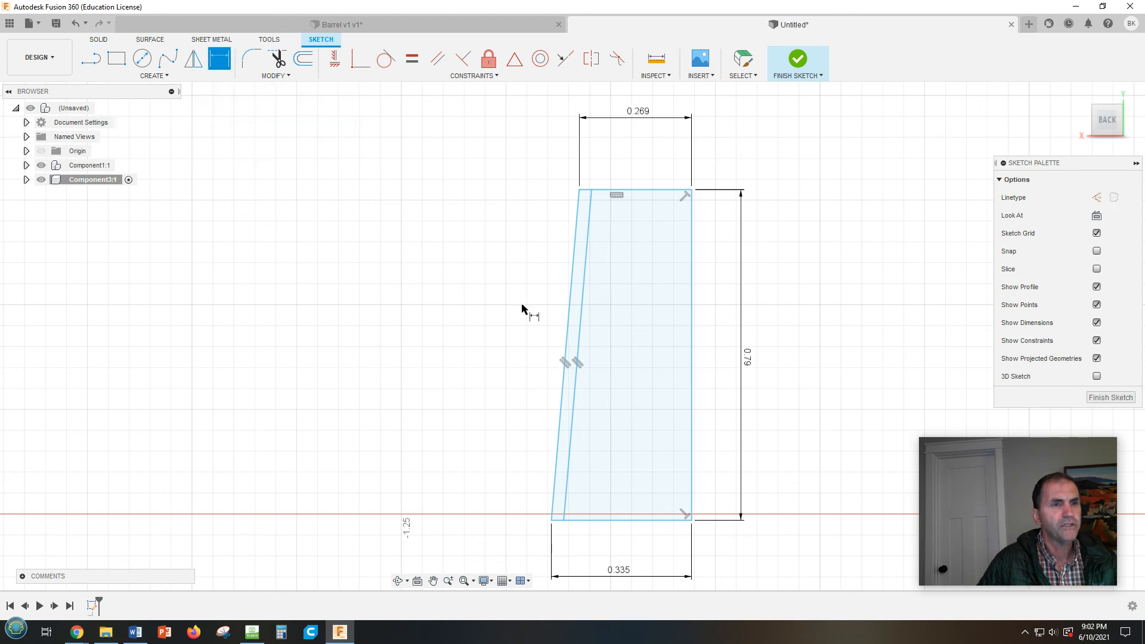
left_click(567, 341)
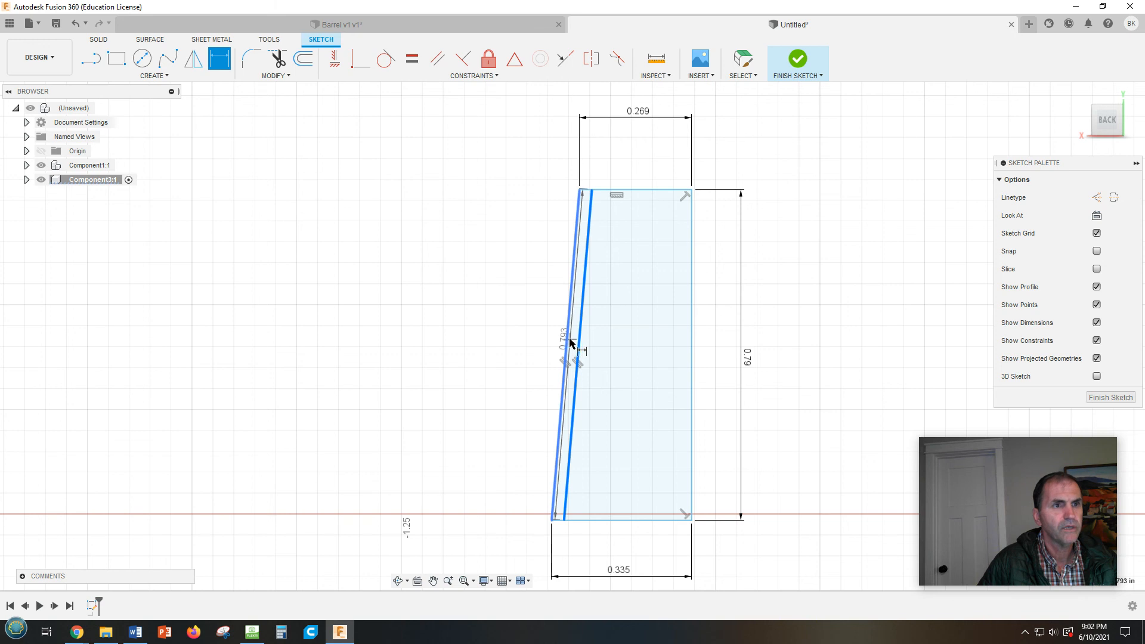
left_click(574, 343)
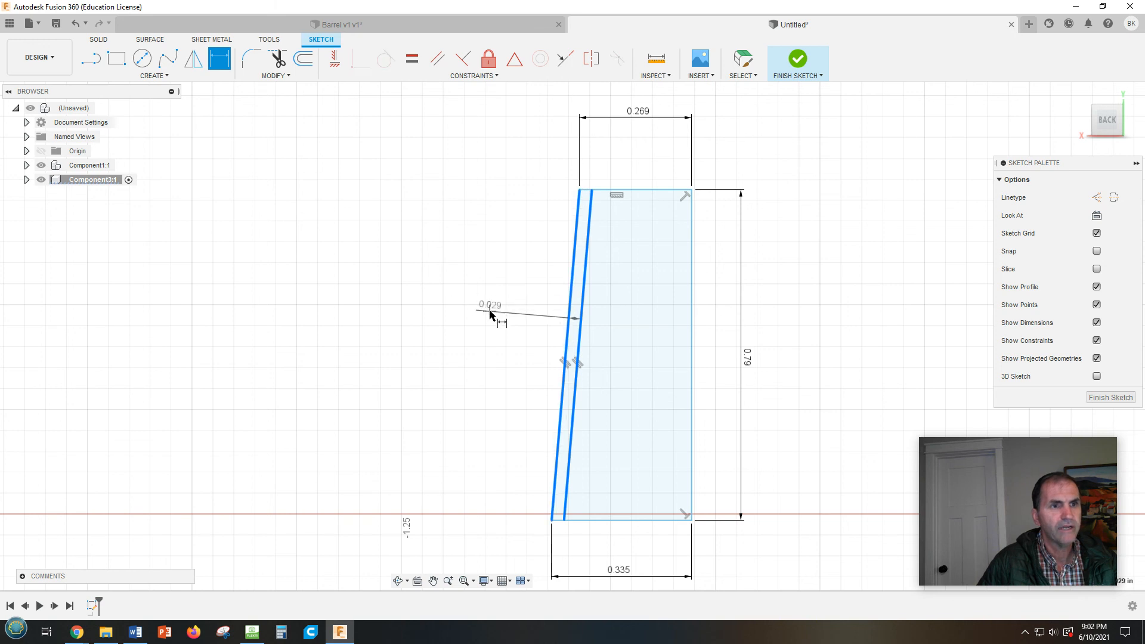
left_click(479, 318)
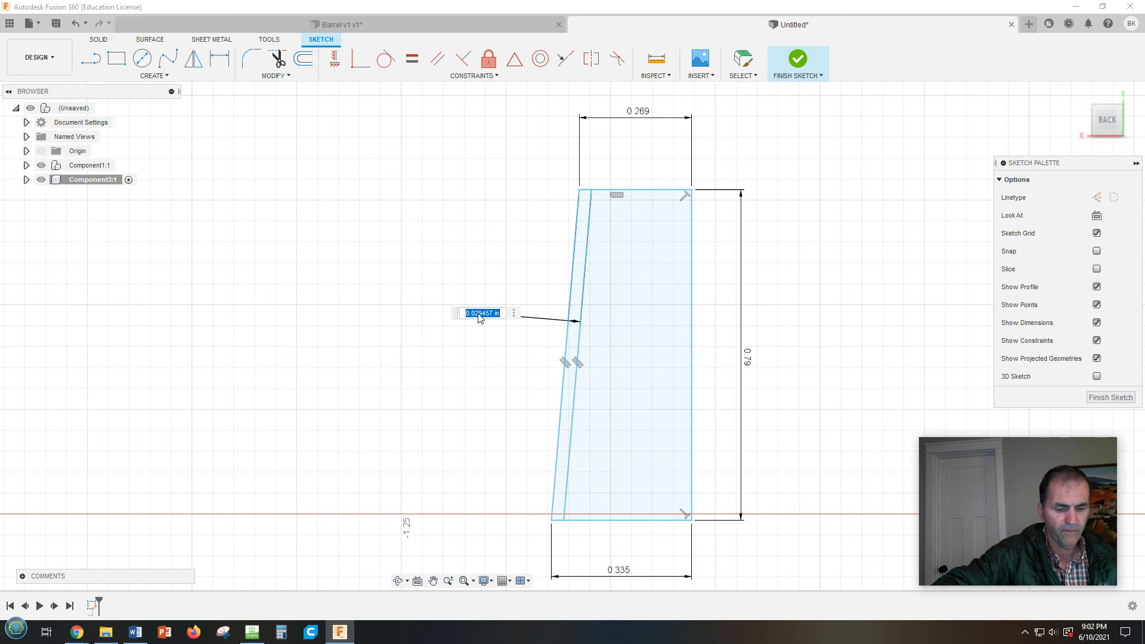
type(".637-")
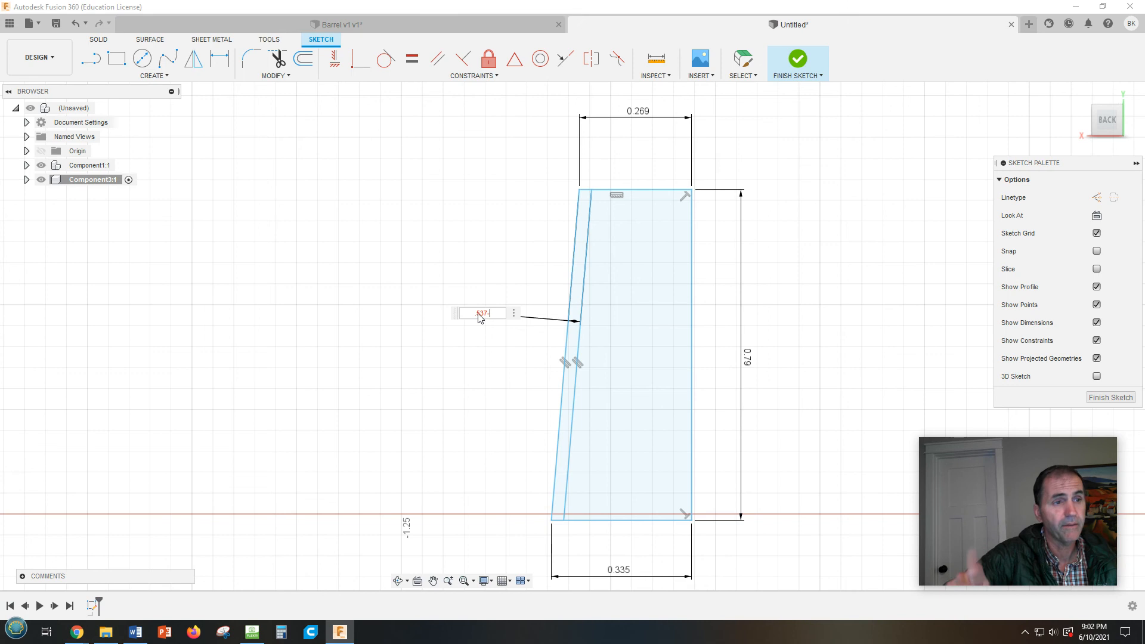
left_click_drag(490, 313, 454, 321)
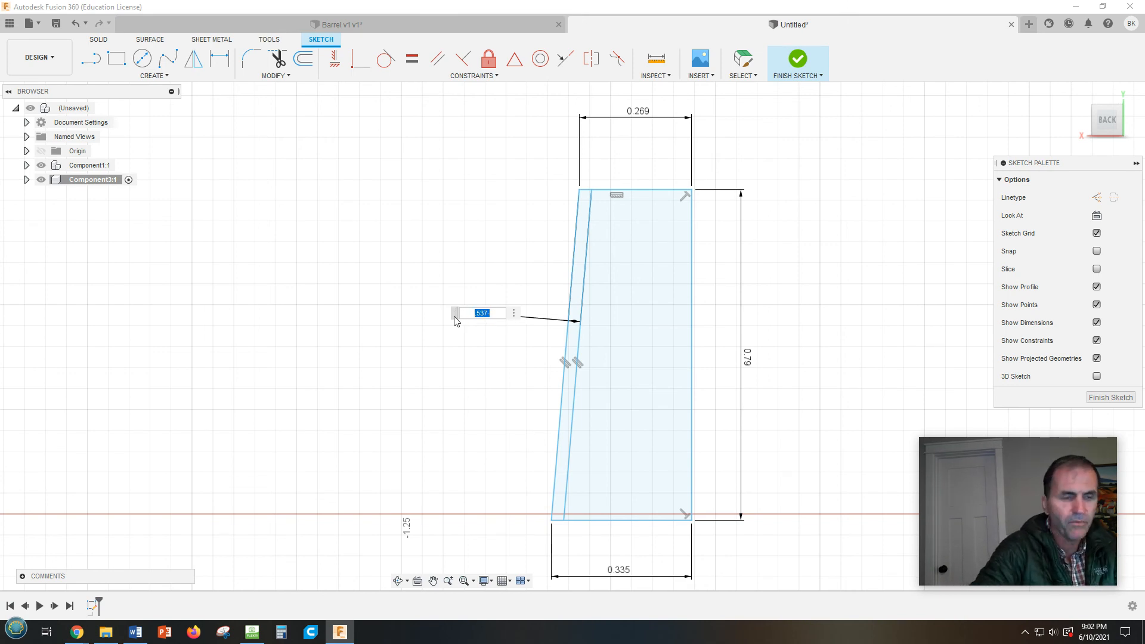
type("(")
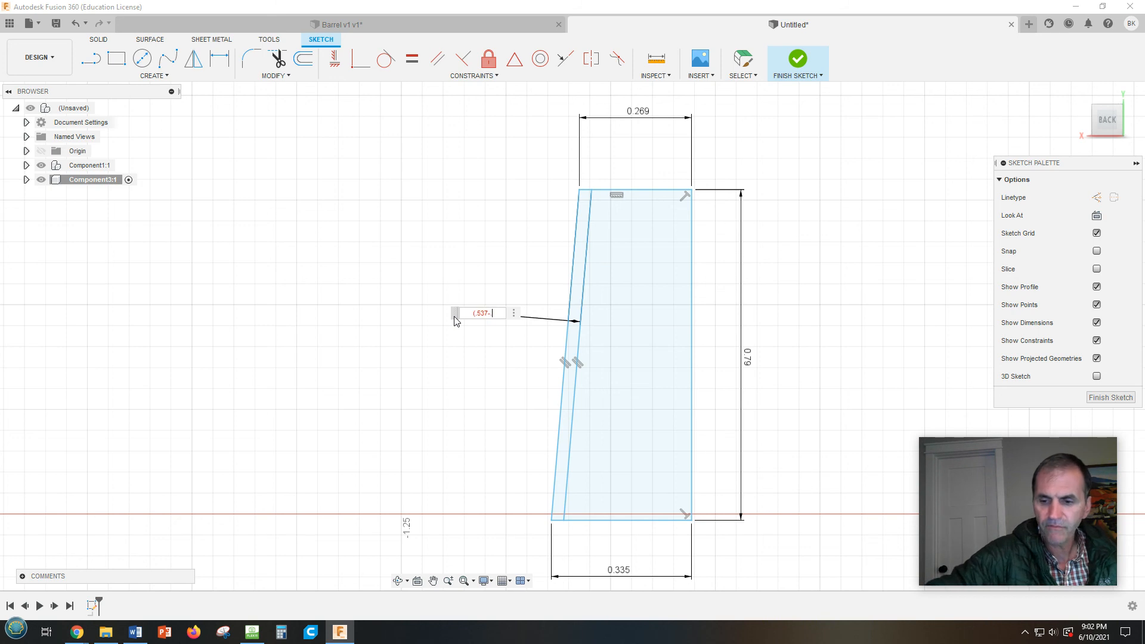
type("69")
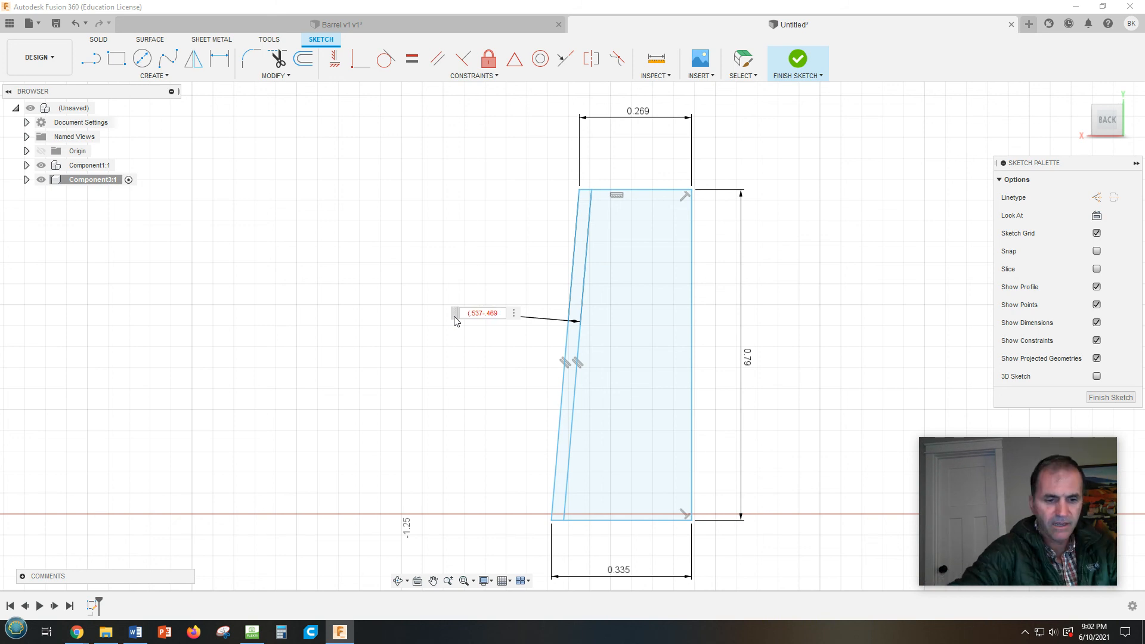
type(")")
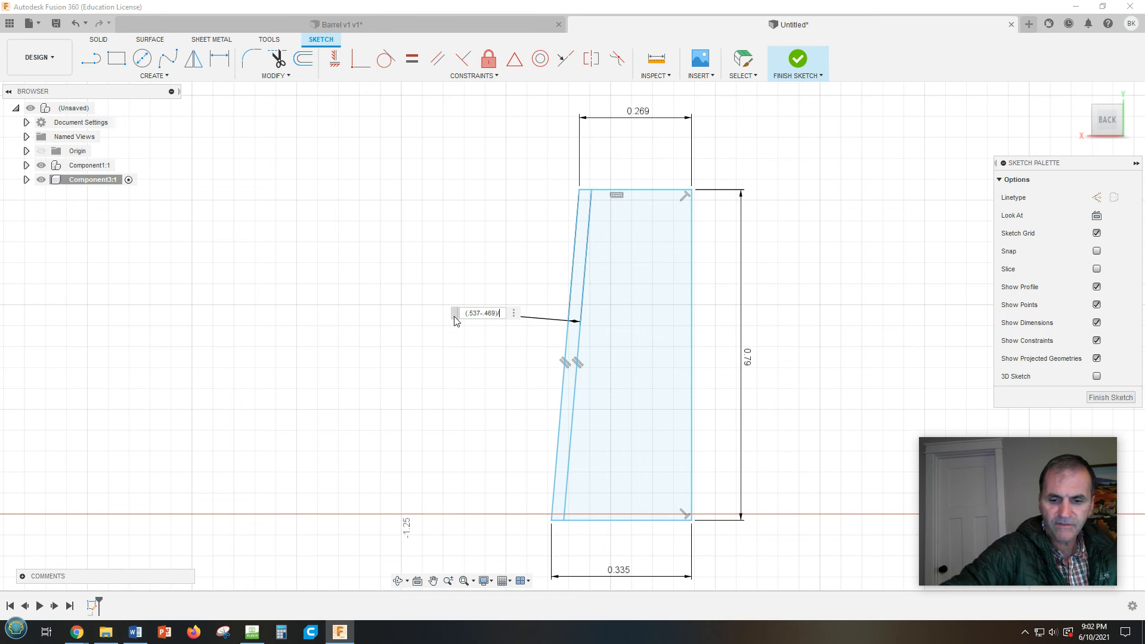
type("/2")
key("Return")
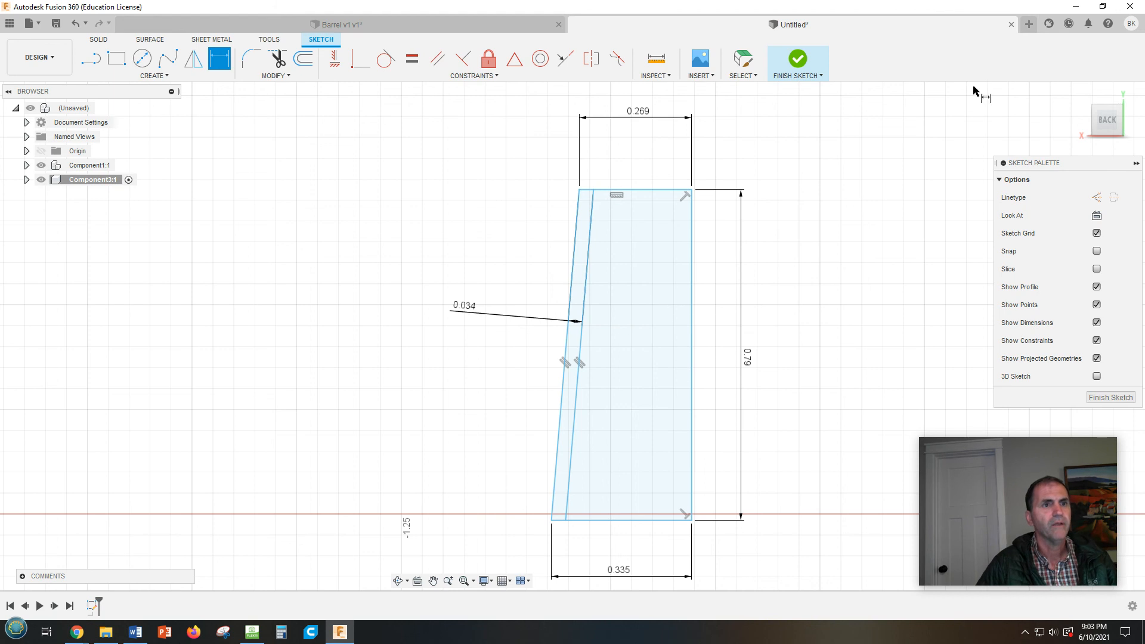
Finish the sketch and revolve the thin slanted strip 360° about the profile's vertical edge as a new body.
left_click(800, 61)
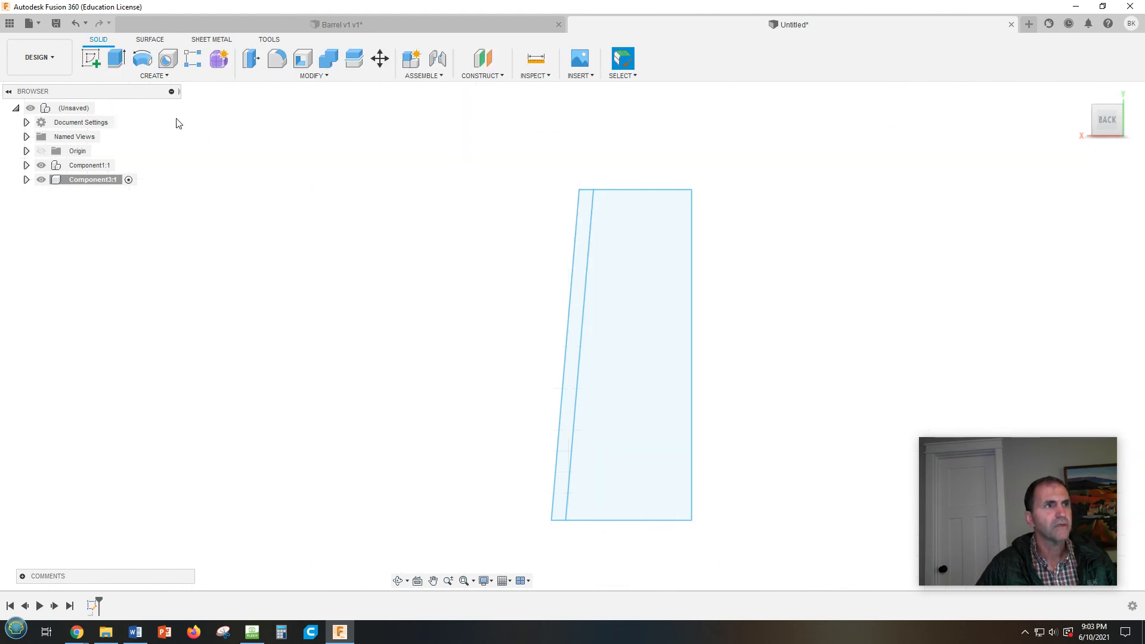
left_click(142, 58)
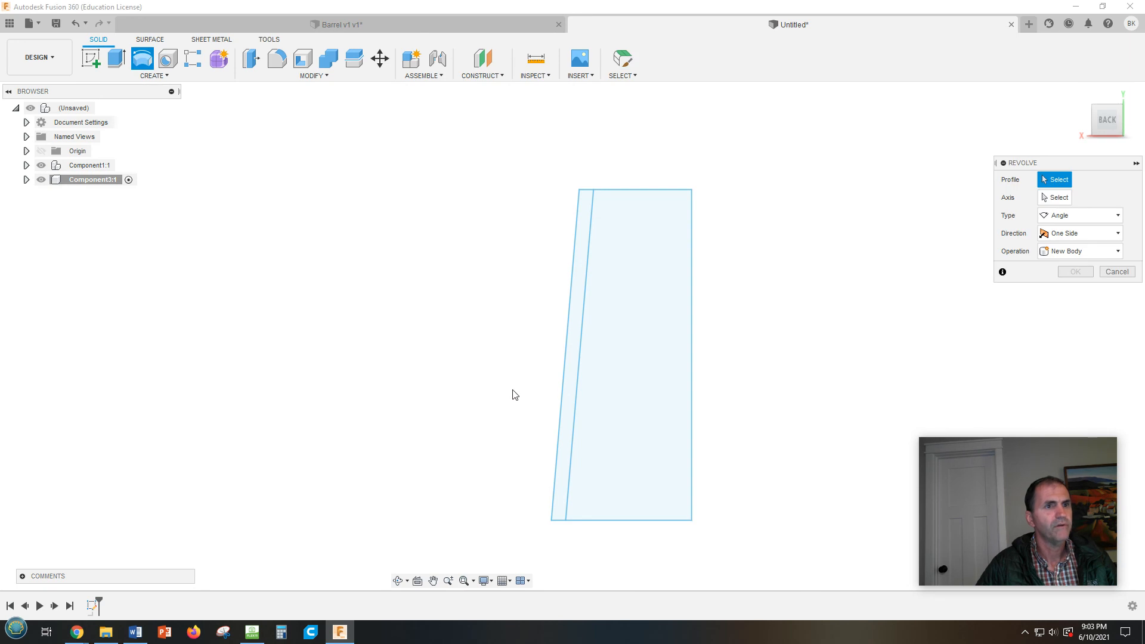
left_click(572, 360)
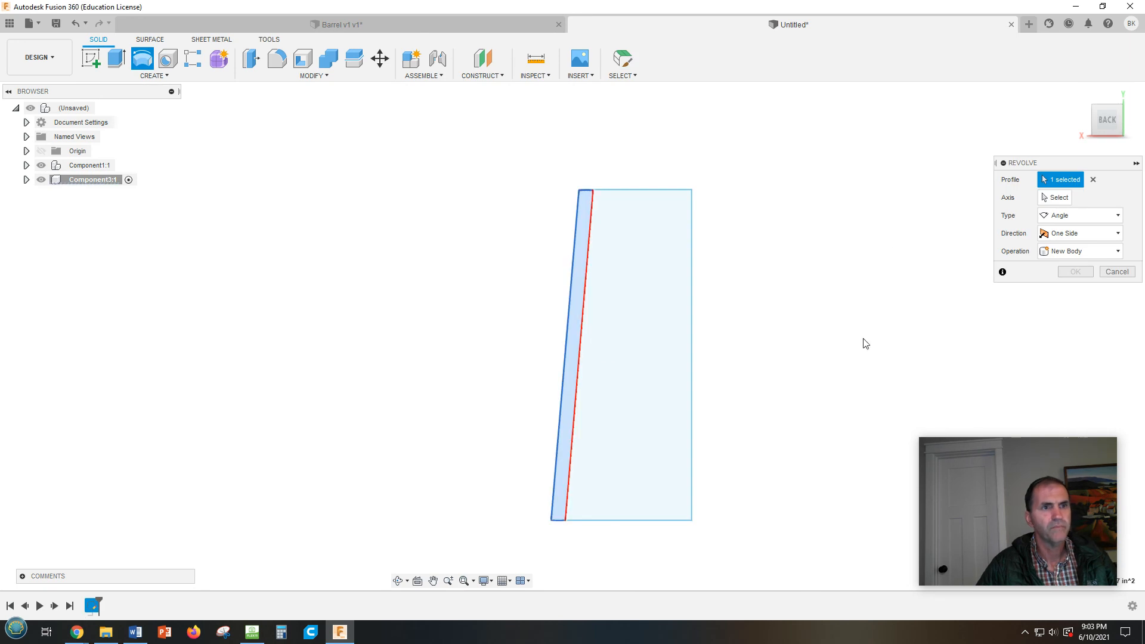
left_click(1053, 197)
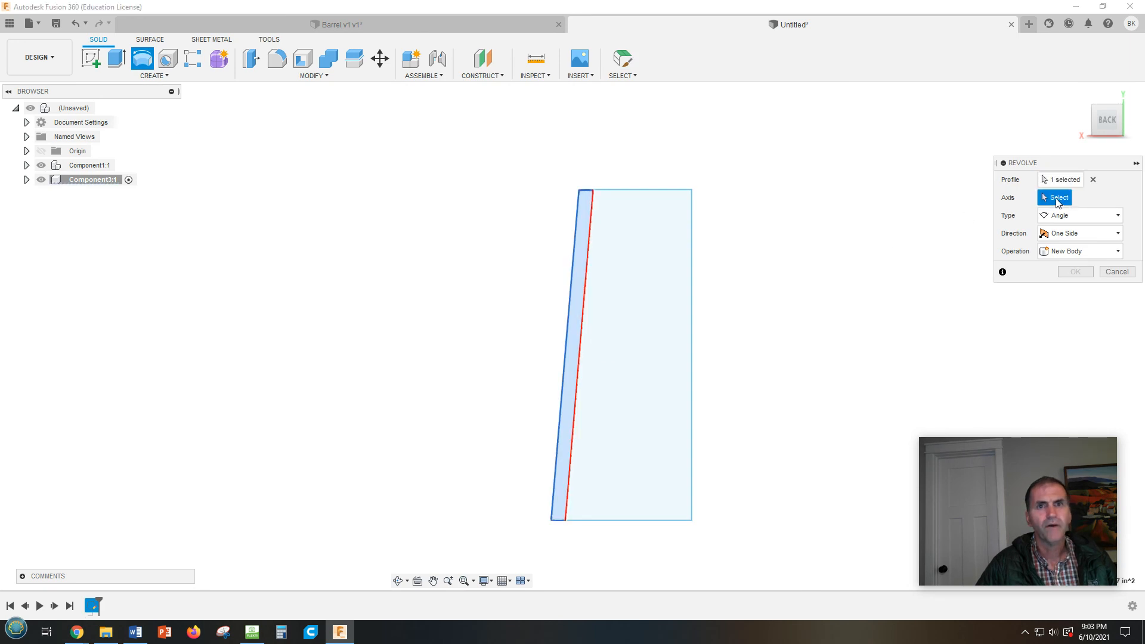
left_click(691, 288)
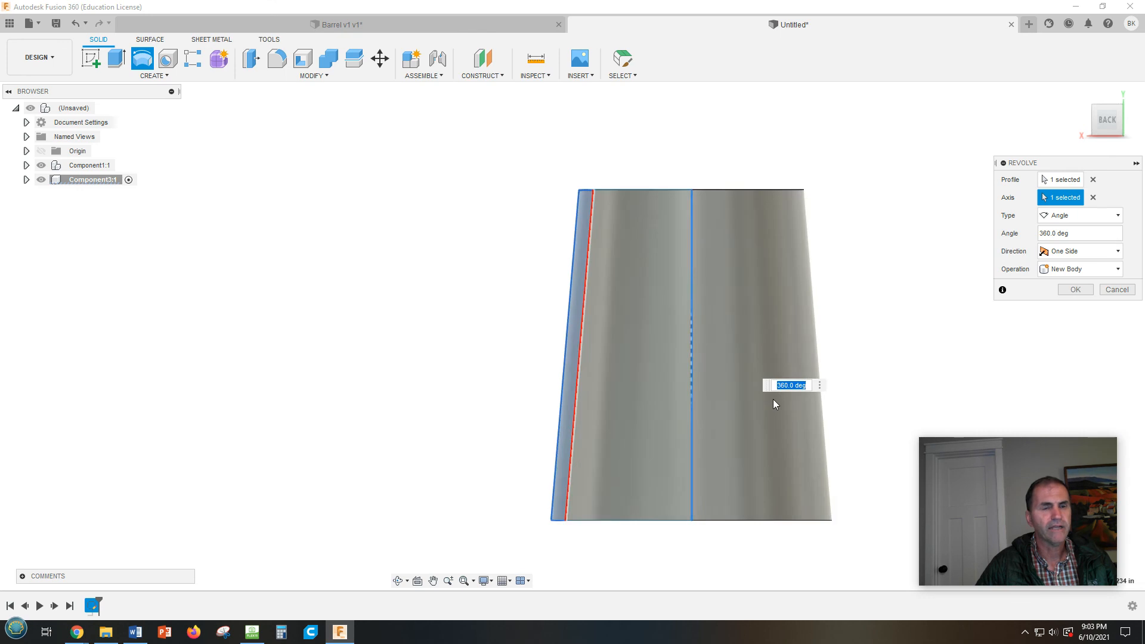
scroll(774, 399, "down", 3)
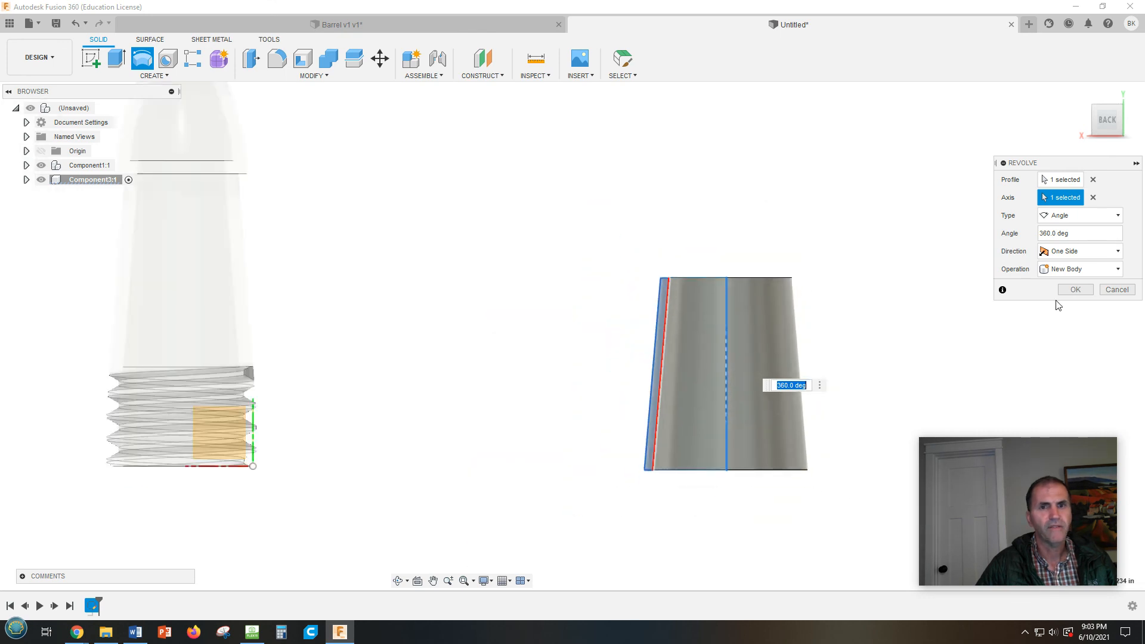
left_click(1075, 290)
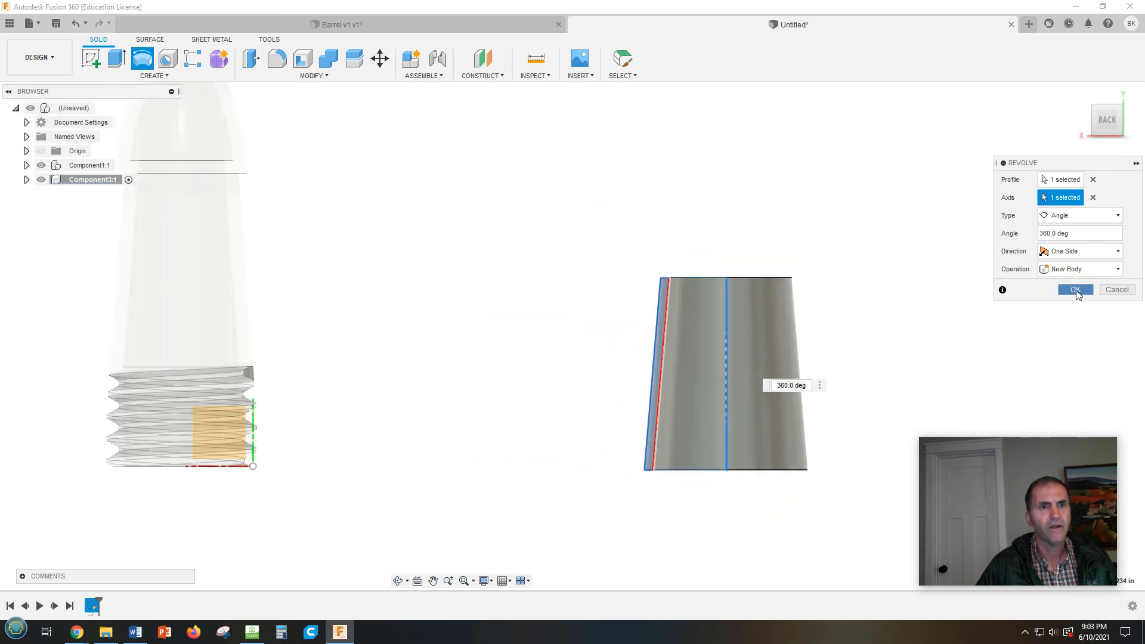
Start a new sketch on the XY origin plane for the hollow tapered tube's component.
scroll(707, 445, "down", 2)
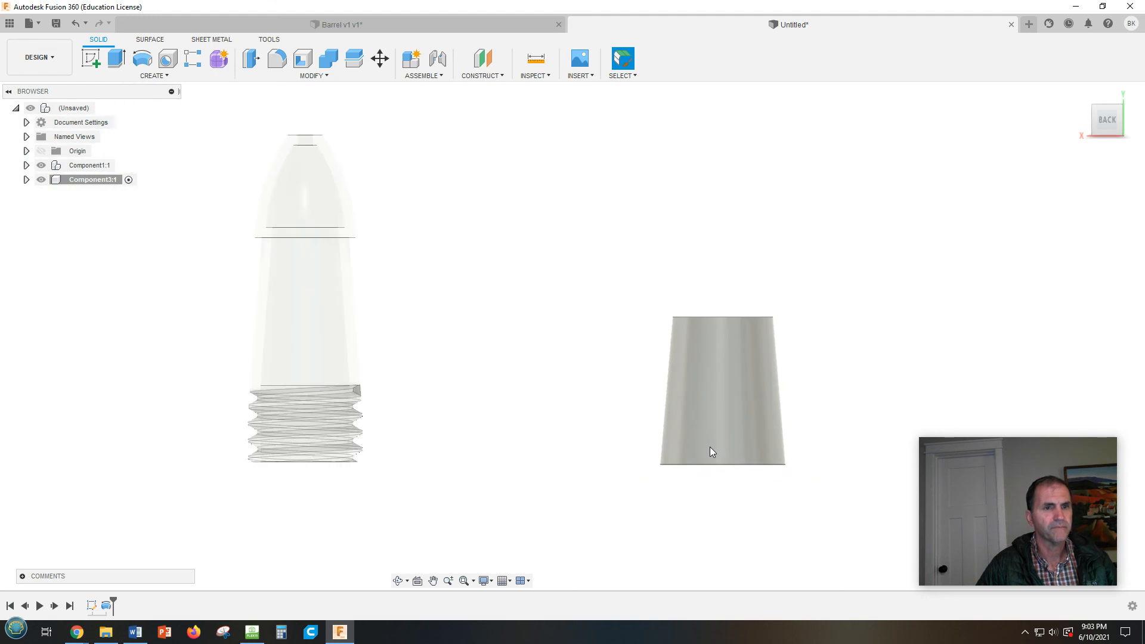
middle_click_drag(810, 453, 784, 431)
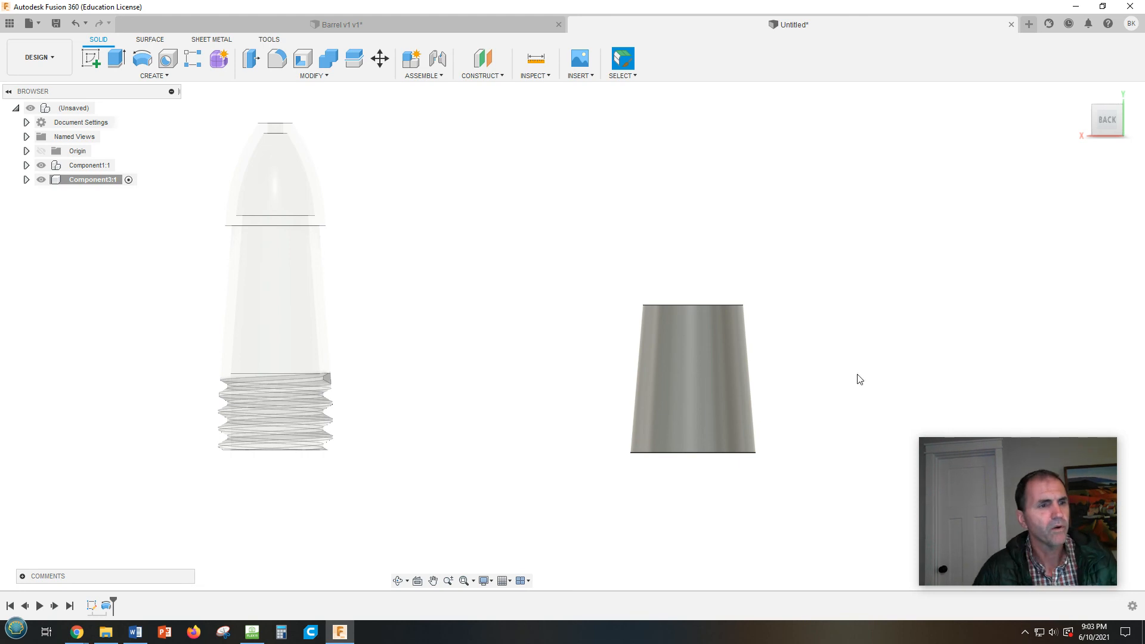
middle_click_drag(782, 479, 752, 458)
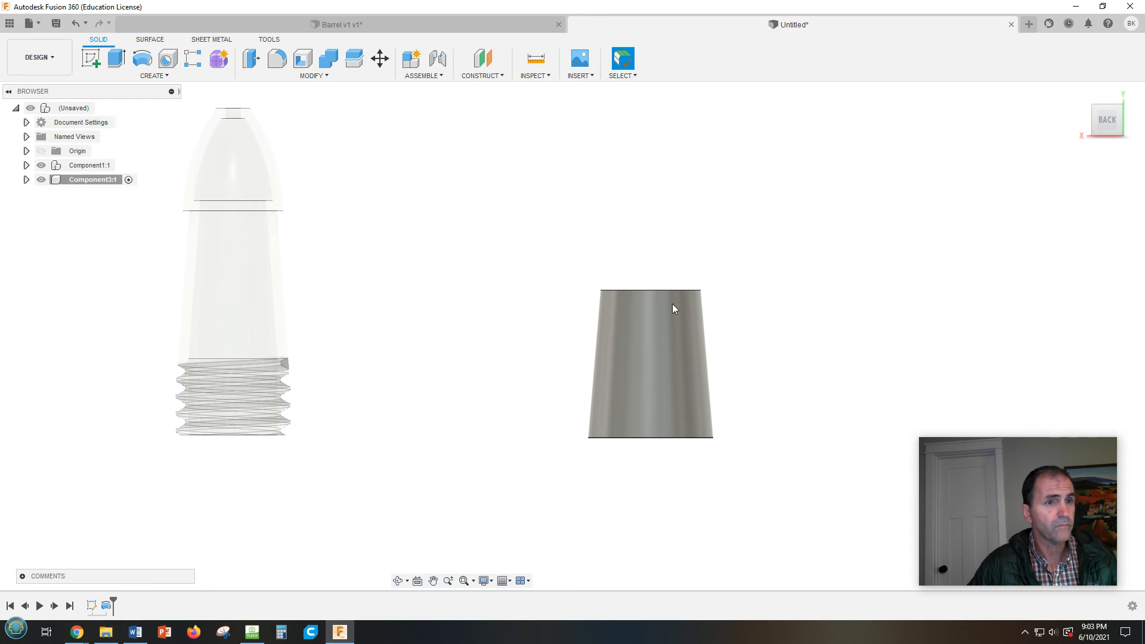
middle_click_drag(797, 363, 780, 380, "shift")
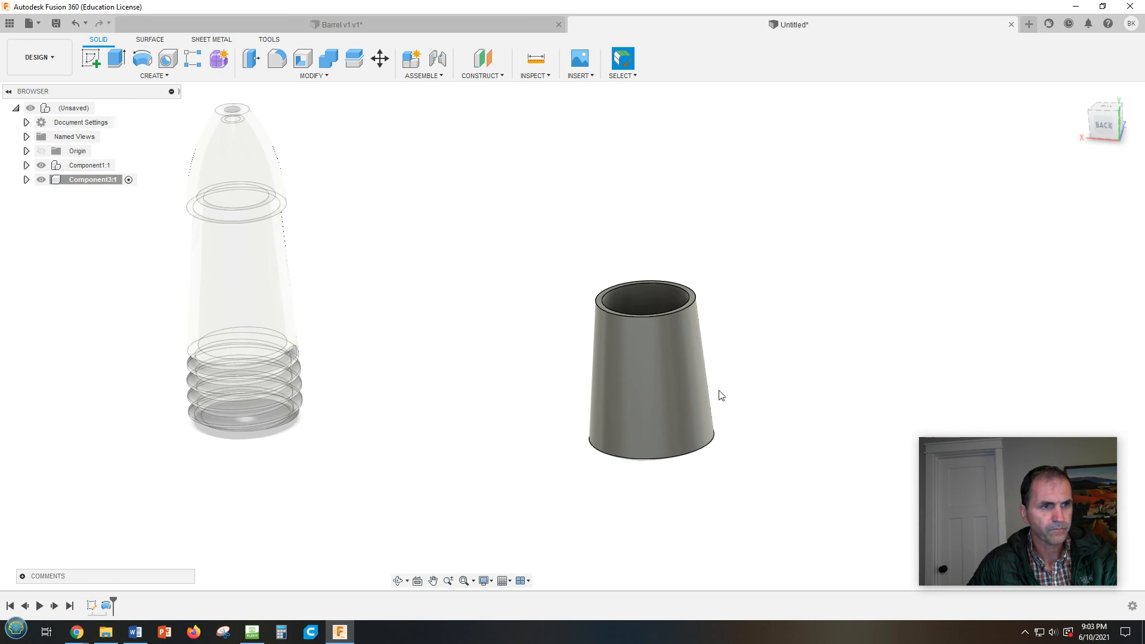
left_click(26, 151)
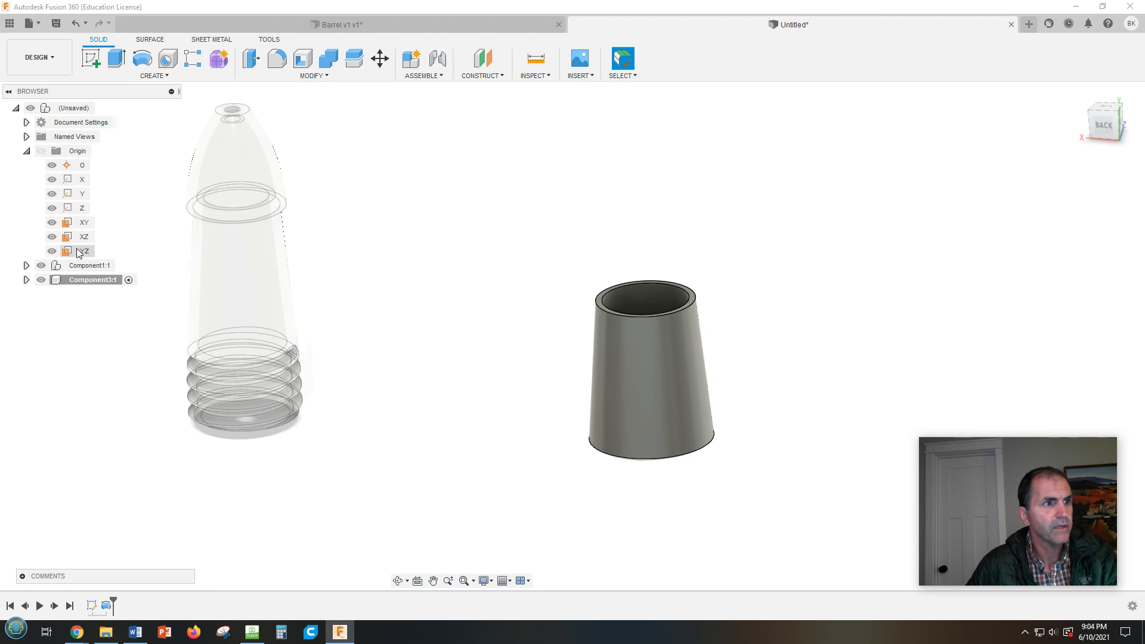
left_click(91, 57)
middle_click_drag(746, 568, 755, 537, "shift")
middle_click_drag(591, 513, 627, 532, "shift")
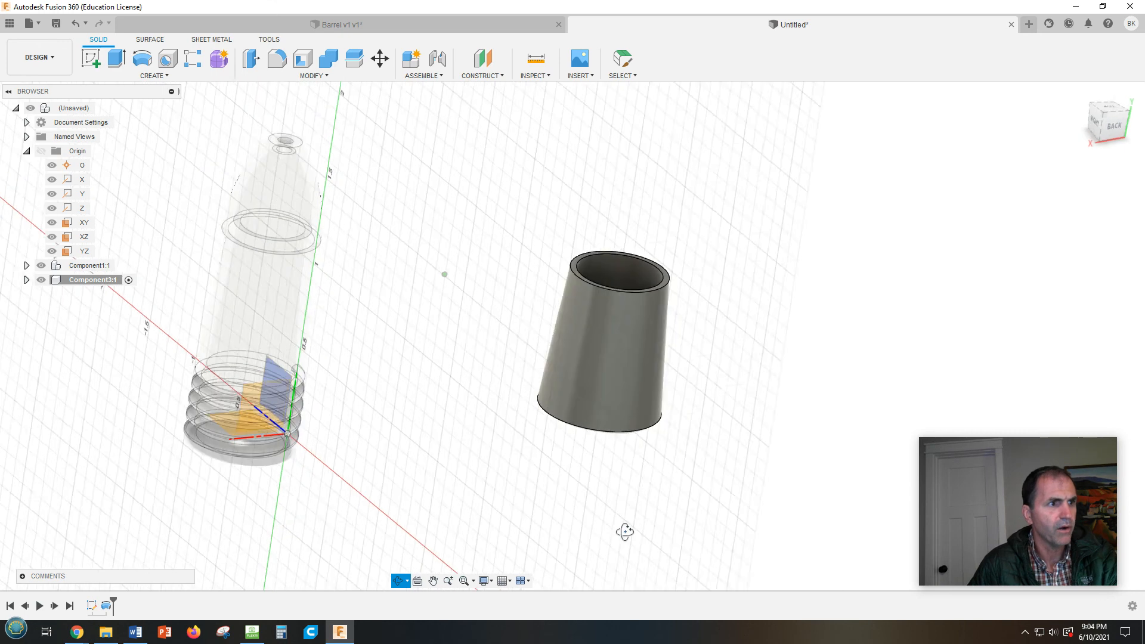
left_click(258, 411)
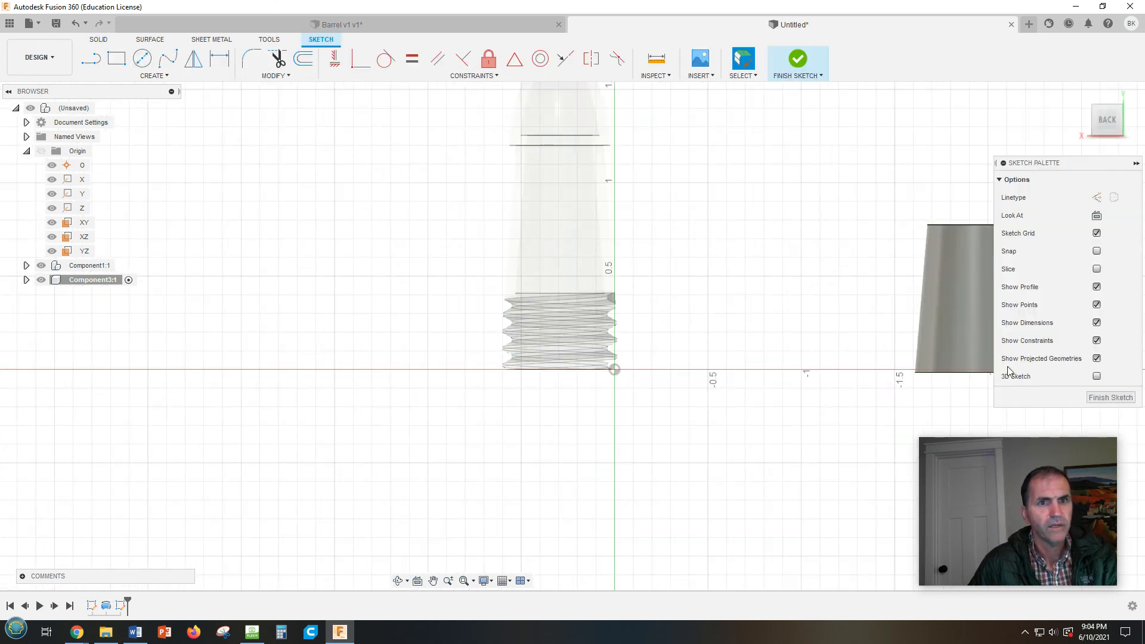
Turn on Slice for the sketch to section the tapered tube at the sketch plane.
middle_click_drag(831, 383, 404, 411)
mouse_move(779, 365)
middle_mouse_down("shift")
mouse_move(773, 454)
mouse_move(805, 352)
mouse_move(816, 376)
mouse_move(784, 390)
middle_mouse_up("shift")
mouse_move(701, 368)
middle_mouse_down("shift")
mouse_move(726, 312)
mouse_move(732, 246)
middle_mouse_up("shift")
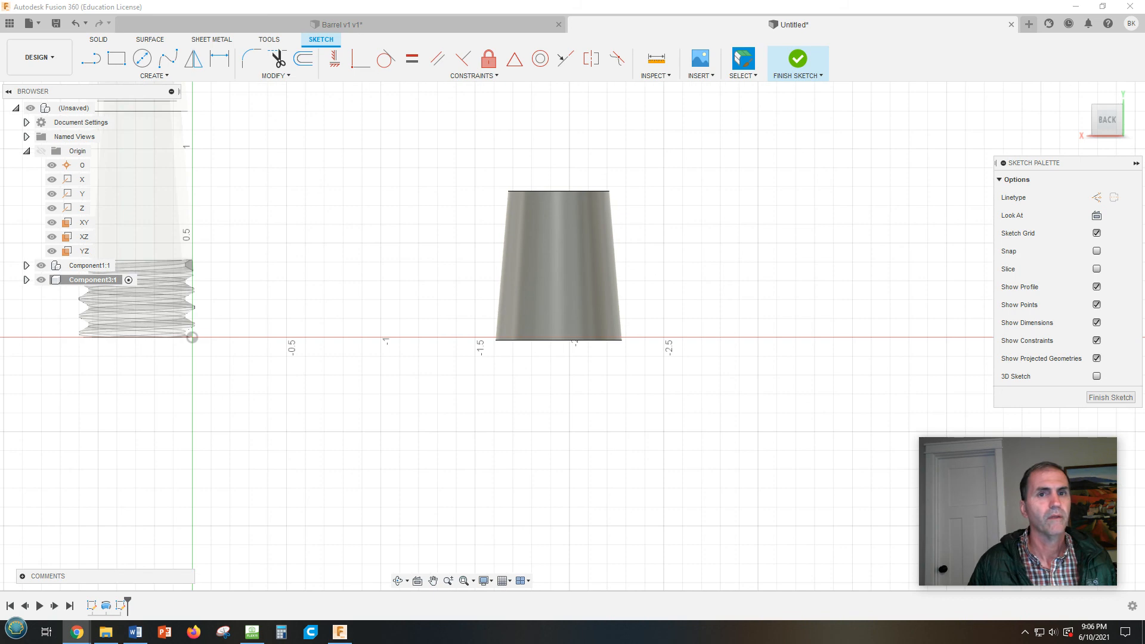
left_click(1136, 163)
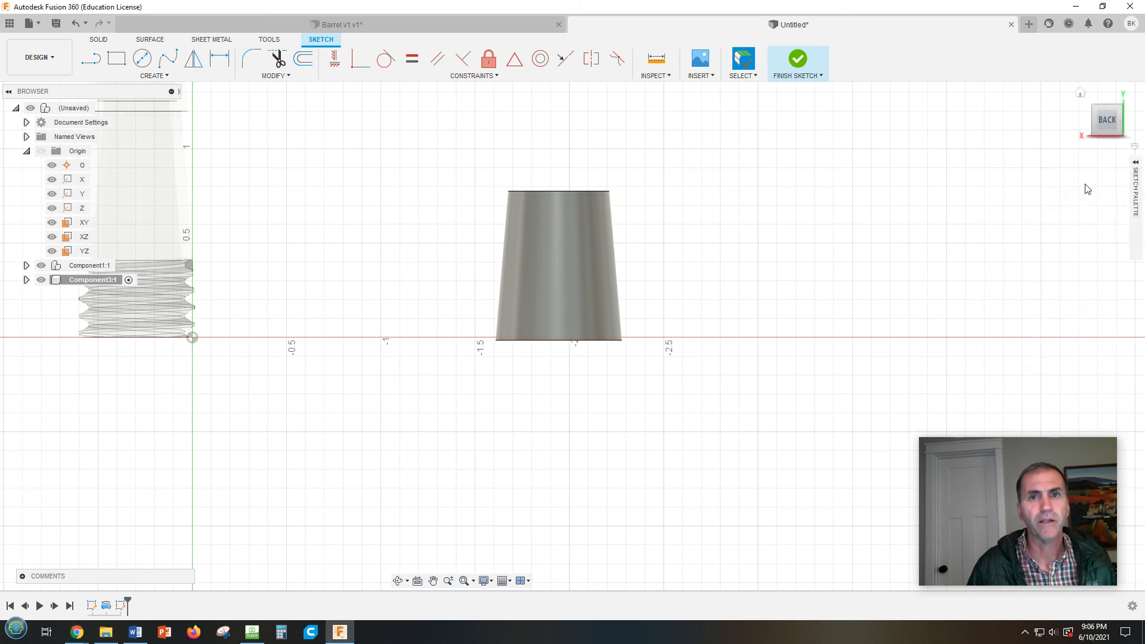
left_click(1133, 167)
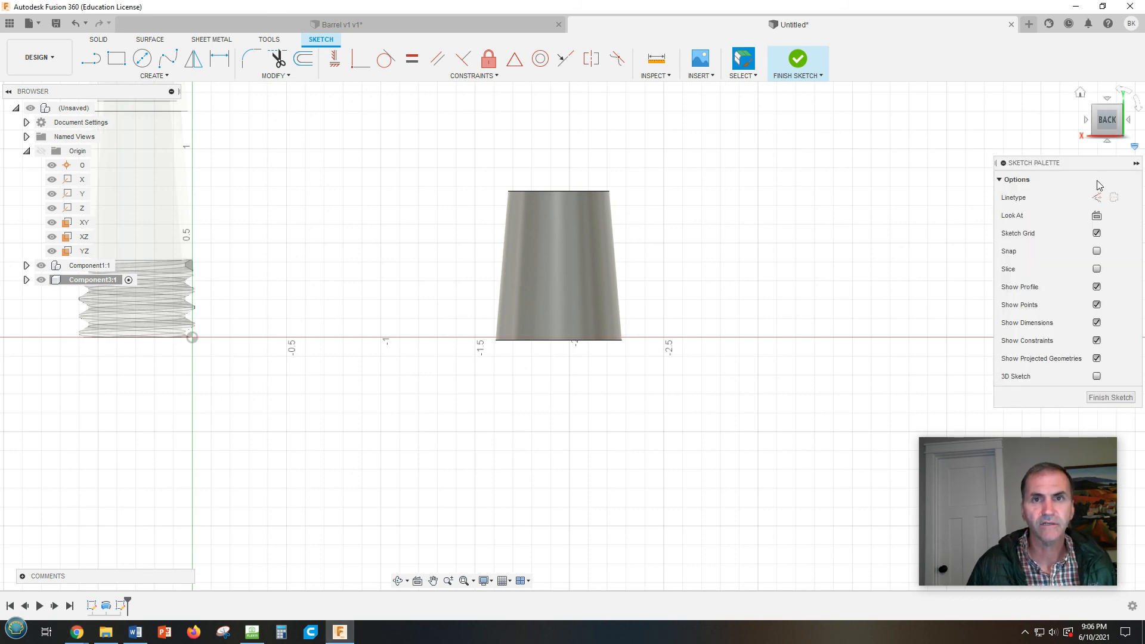
left_click(1096, 270)
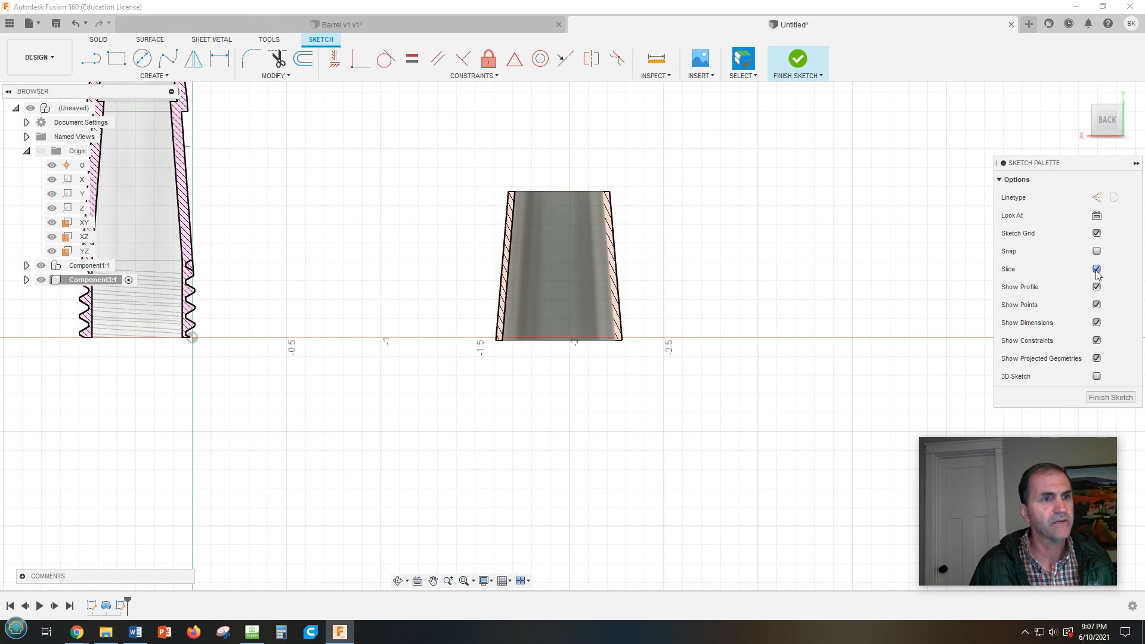
scroll(546, 262, "down", 2)
scroll(572, 259, "up", 4)
scroll(572, 259, "up", 3)
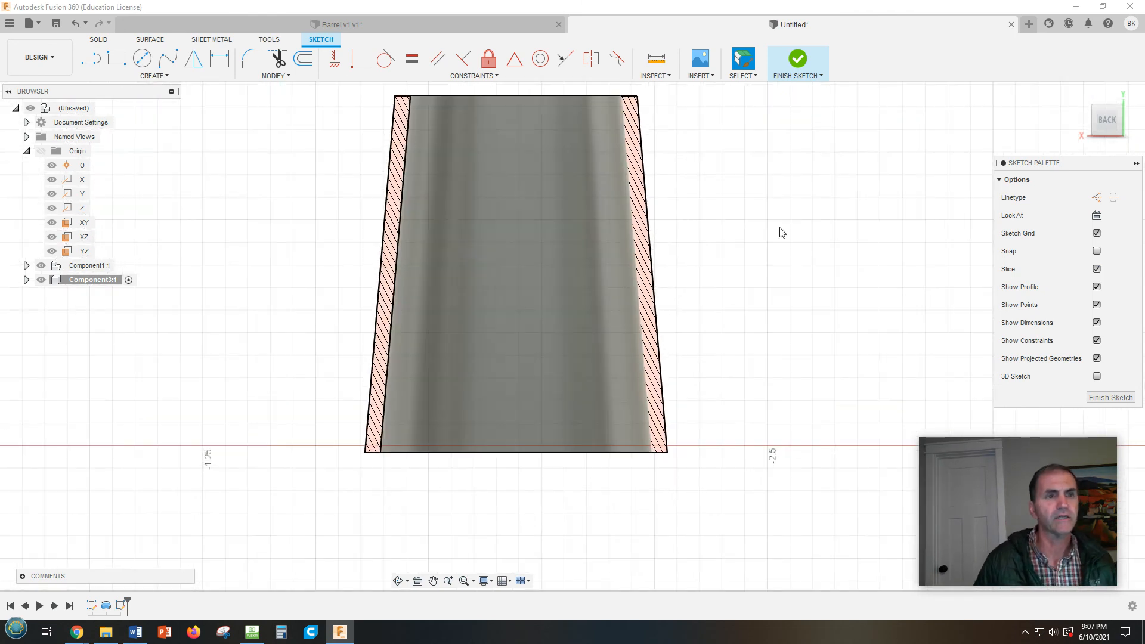
scroll(782, 232, "down", 1)
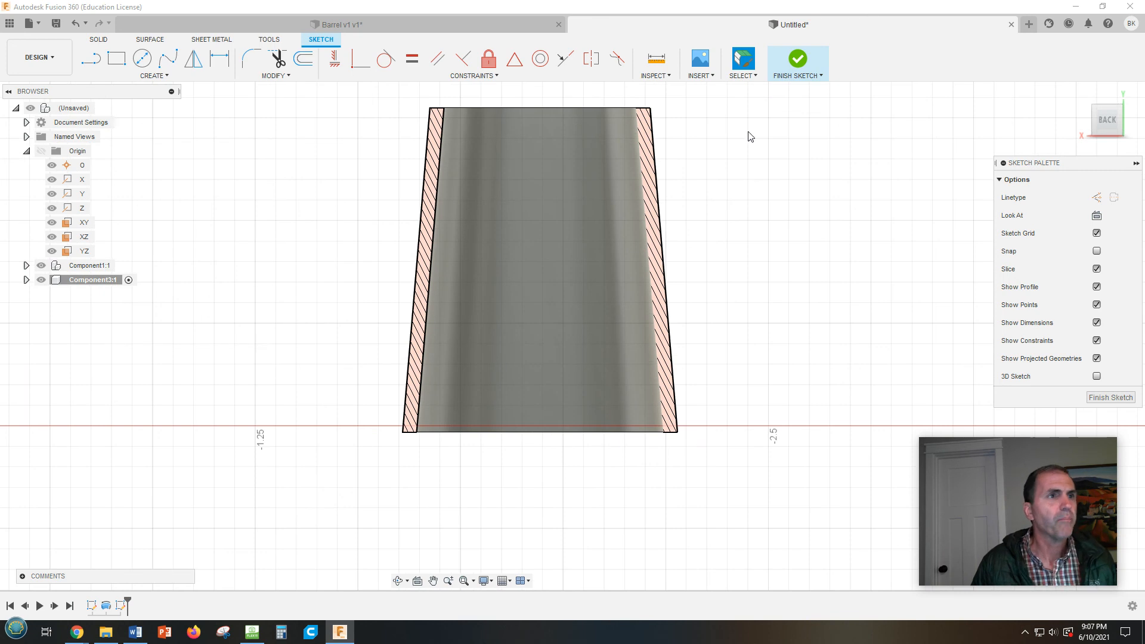
left_click(154, 76)
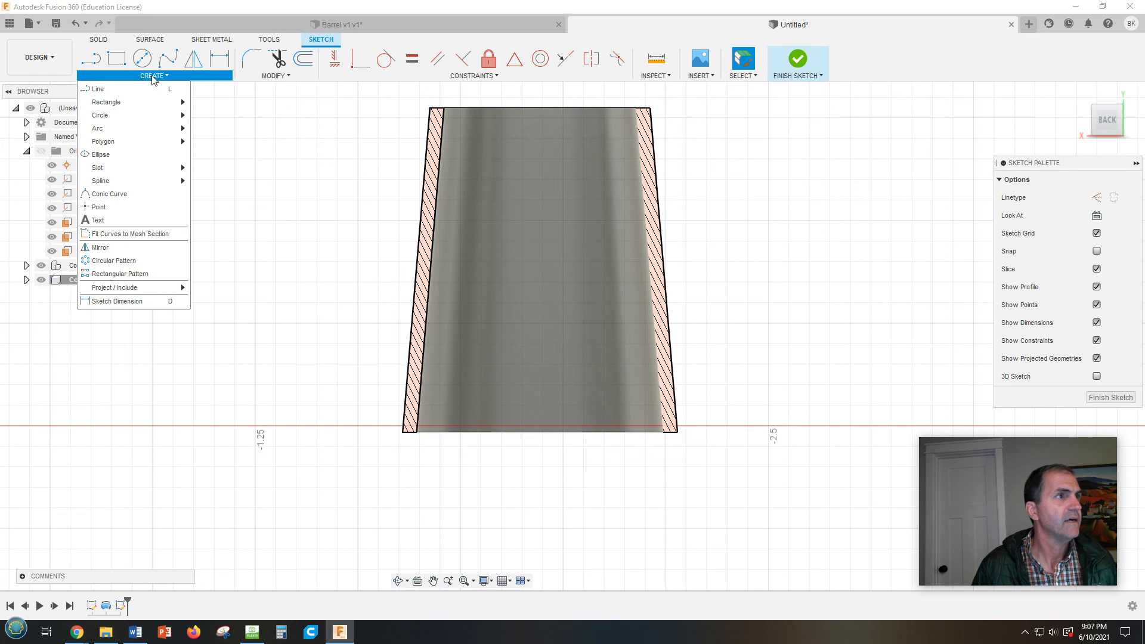
left_click(127, 154)
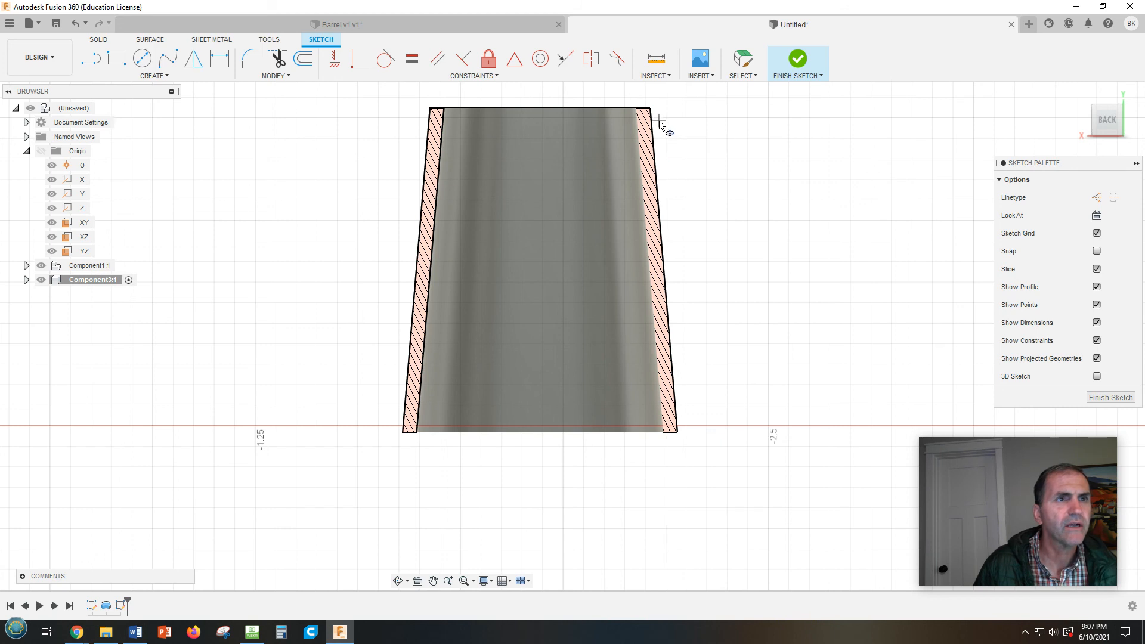
left_click(659, 128)
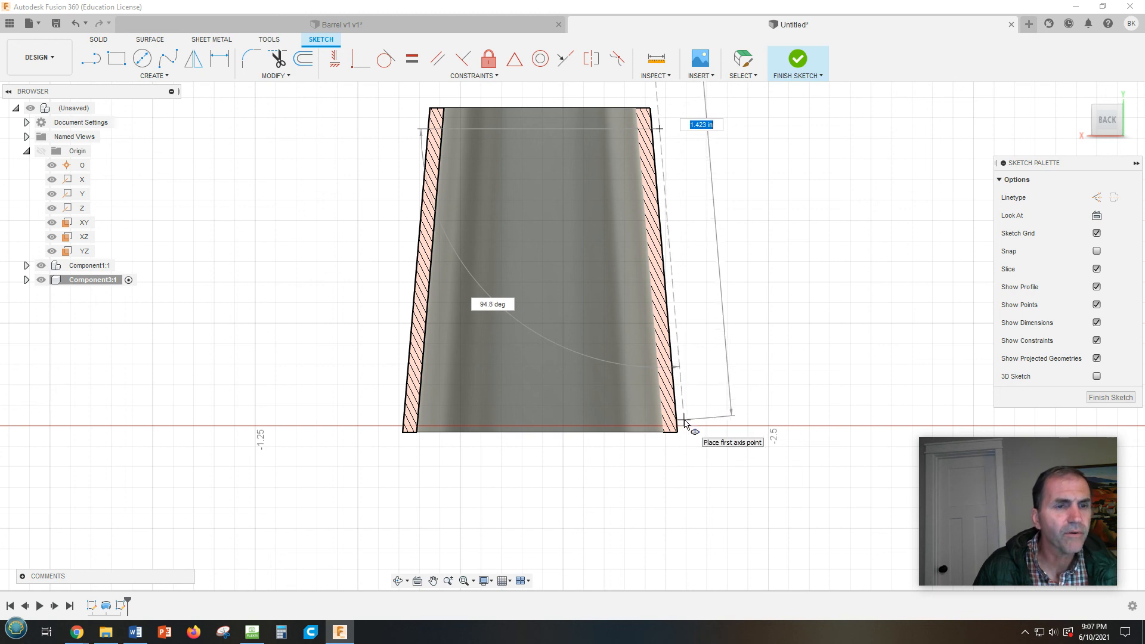
left_click(684, 419)
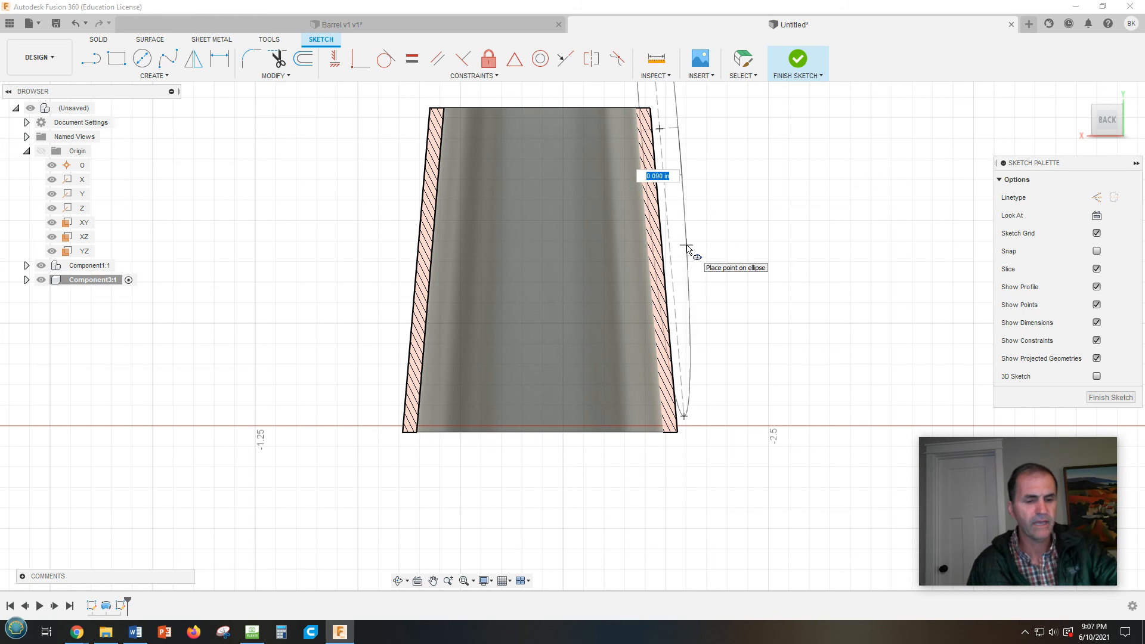
key("Escape")
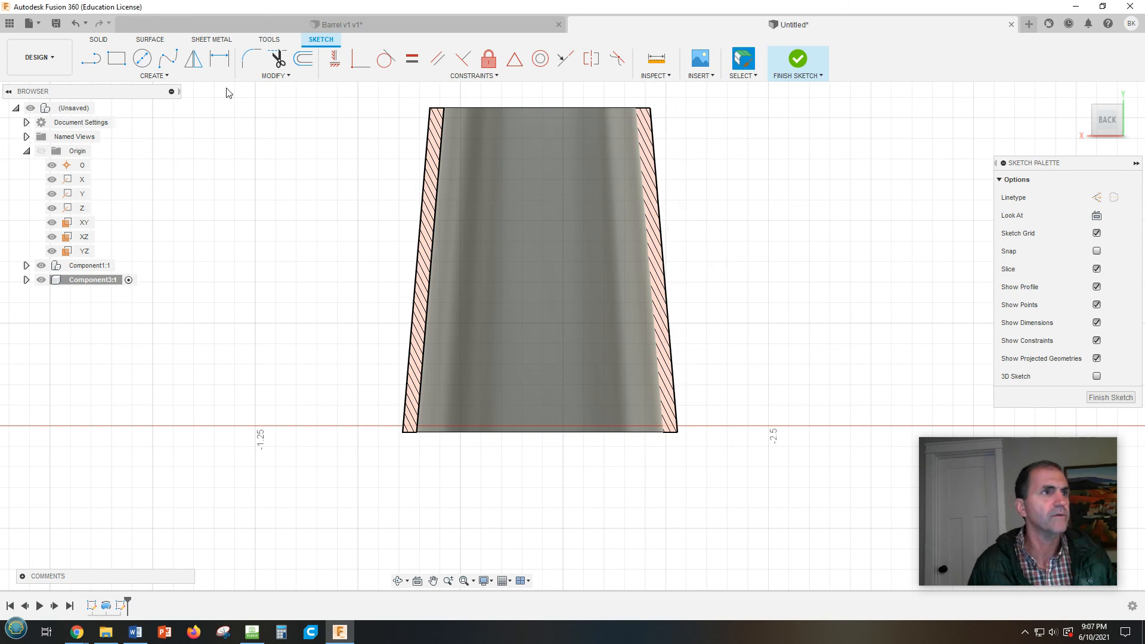
Sketch a narrow ellipse overlapping the tube's outer slanted edge farther from the origin, then extend its ends to about 0.81 in long.
left_click(165, 75)
left_click(119, 158)
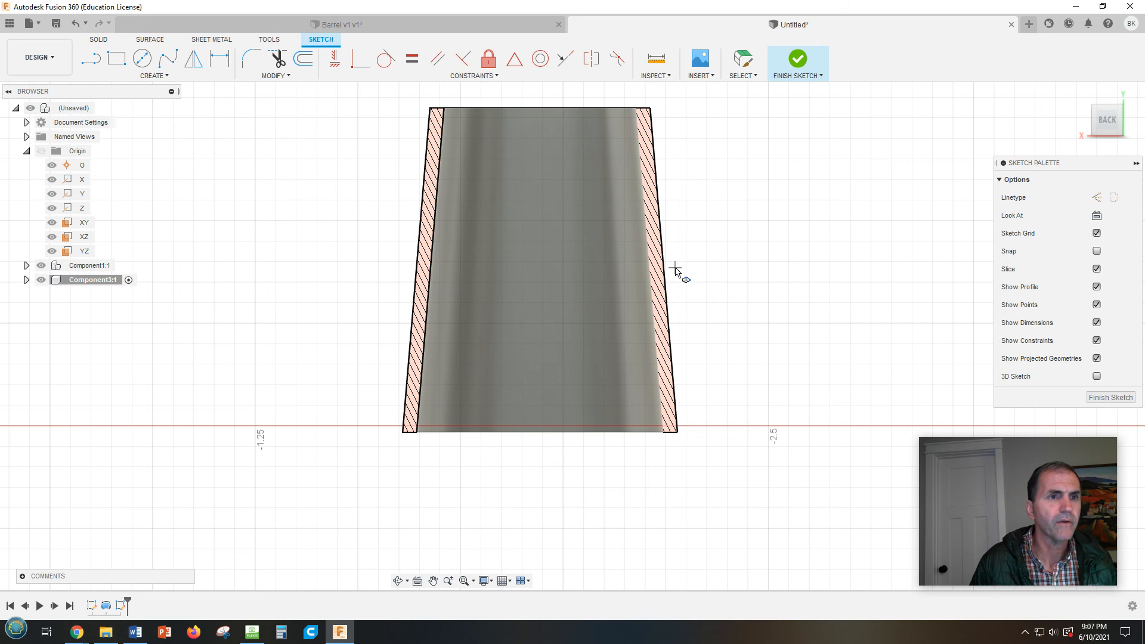
left_click(675, 268)
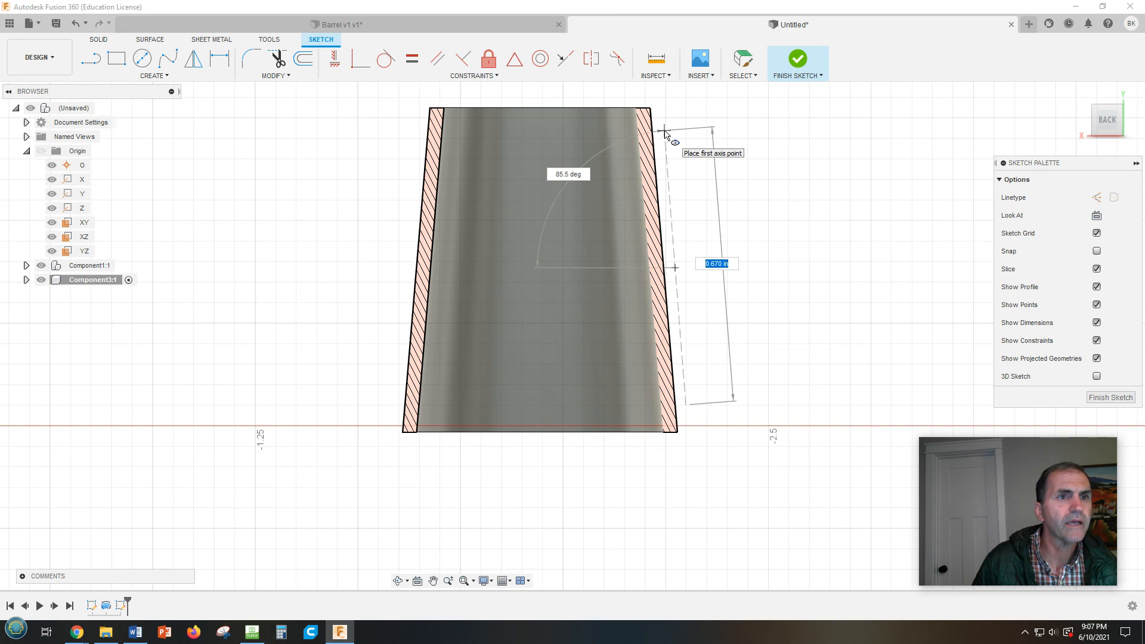
left_click(665, 131)
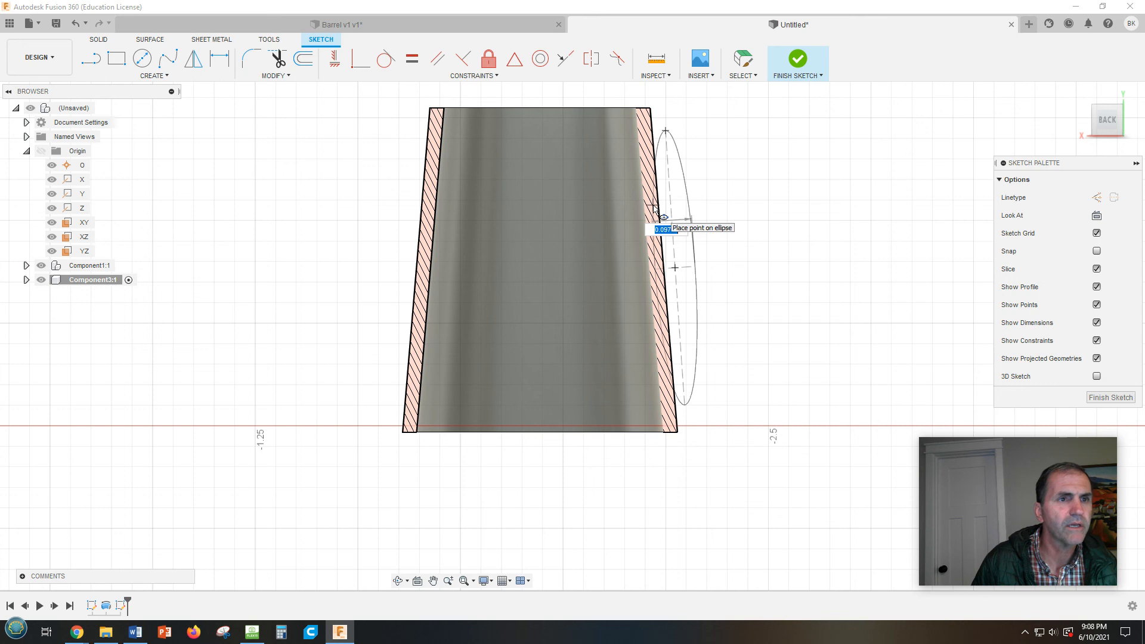
left_click(655, 209)
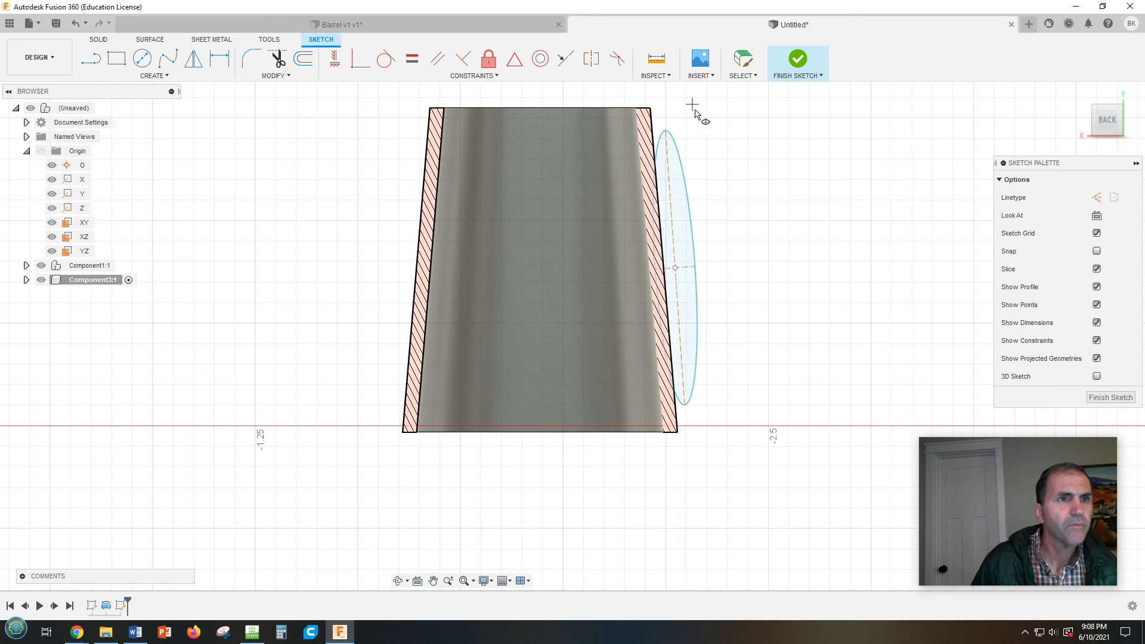
key("Escape")
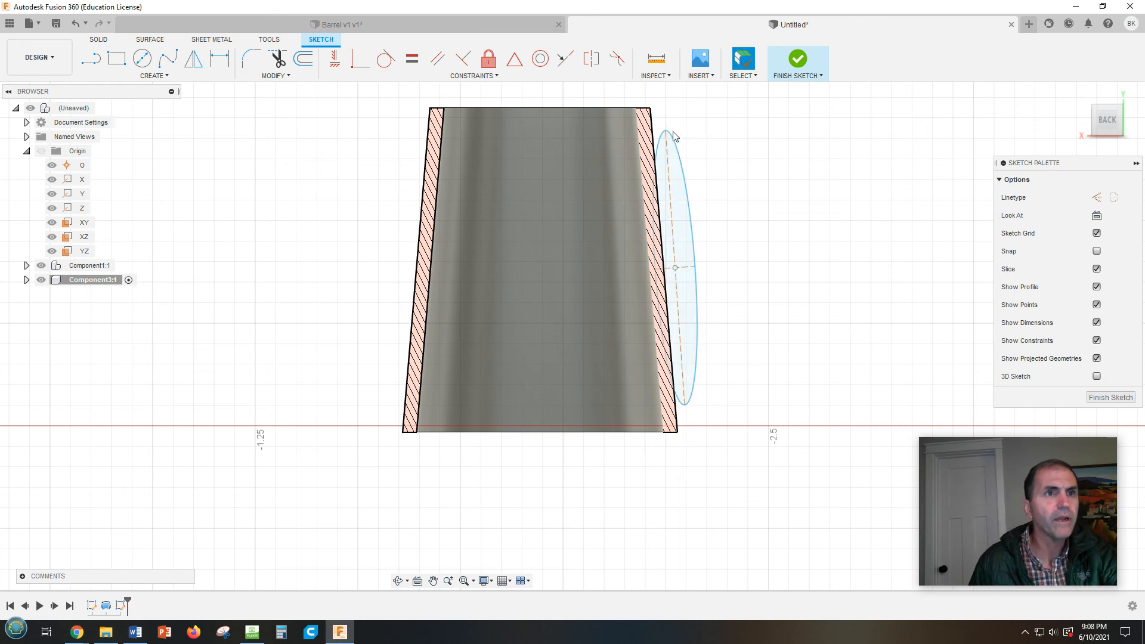
left_click_drag(666, 132, 666, 94)
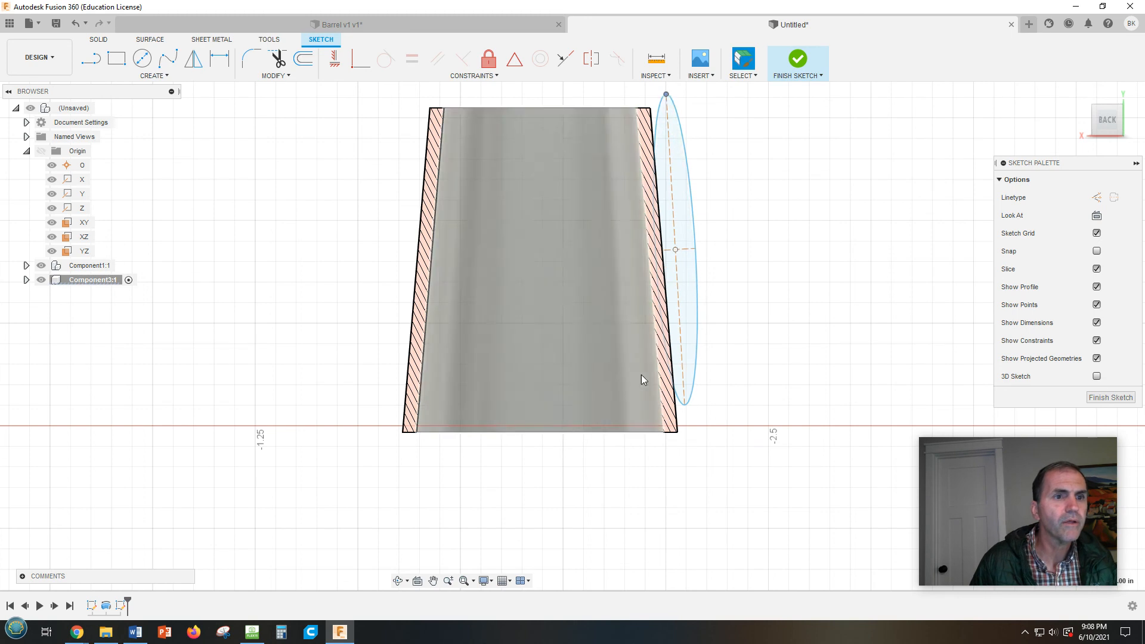
left_click_drag(684, 406, 688, 427)
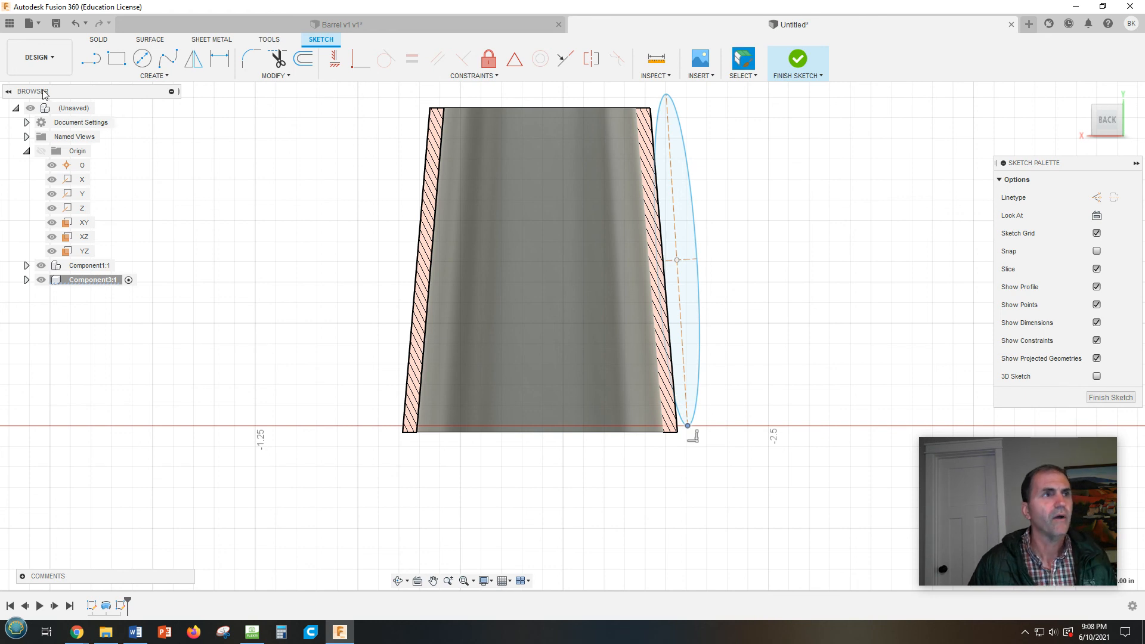
Draw a line along the ellipse's long axis from one end point to the other, dividing it into two halves.
left_click(89, 59)
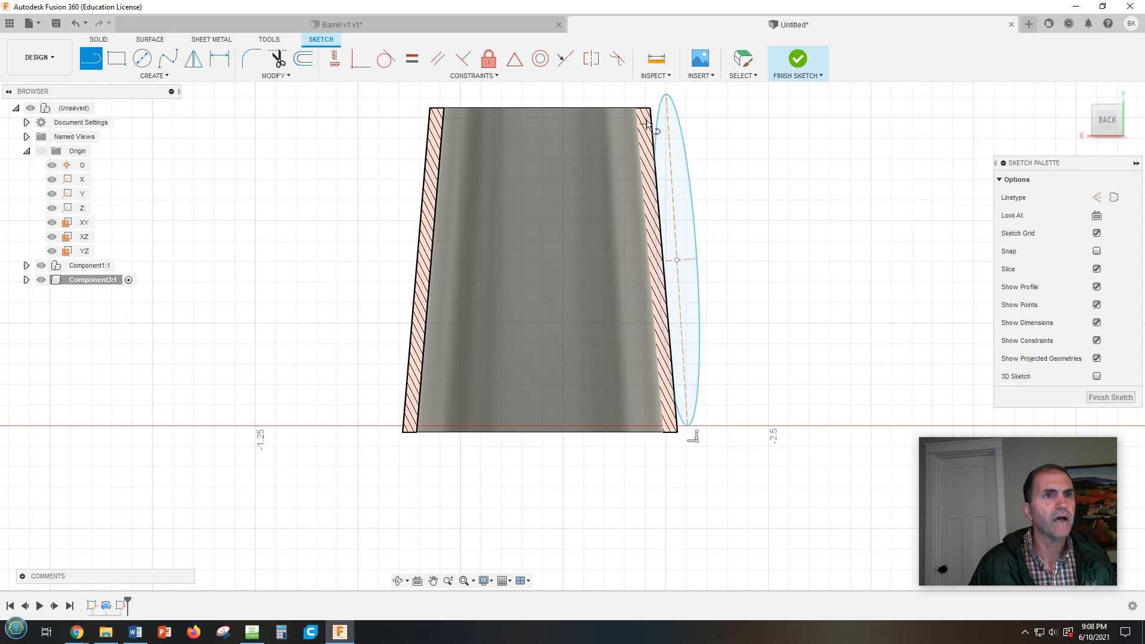
left_click(666, 94)
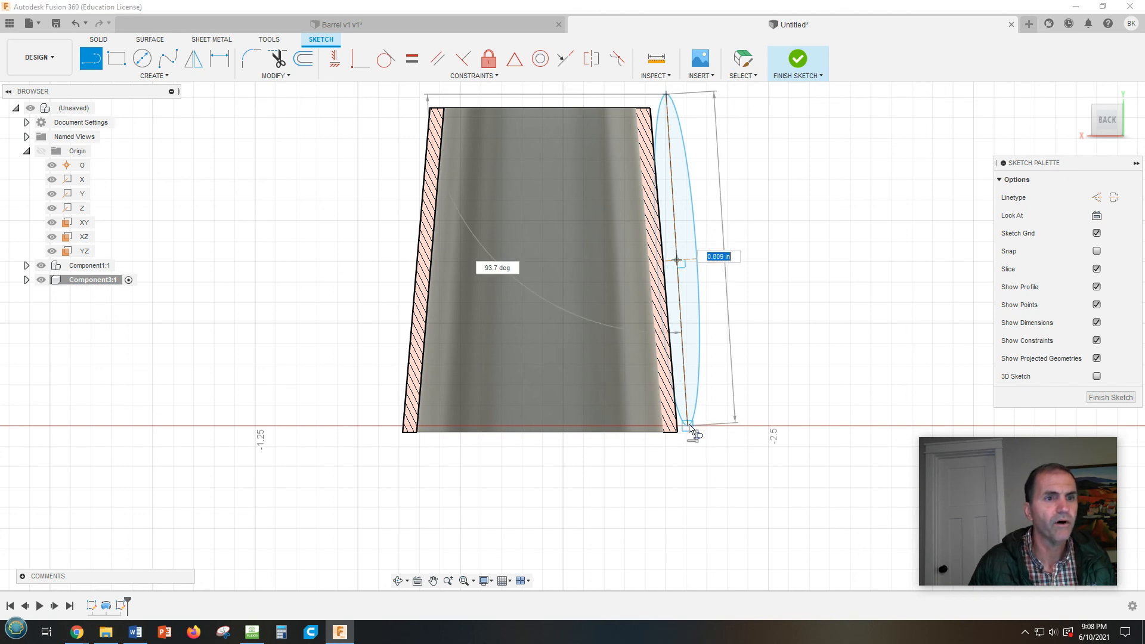
left_click(689, 426)
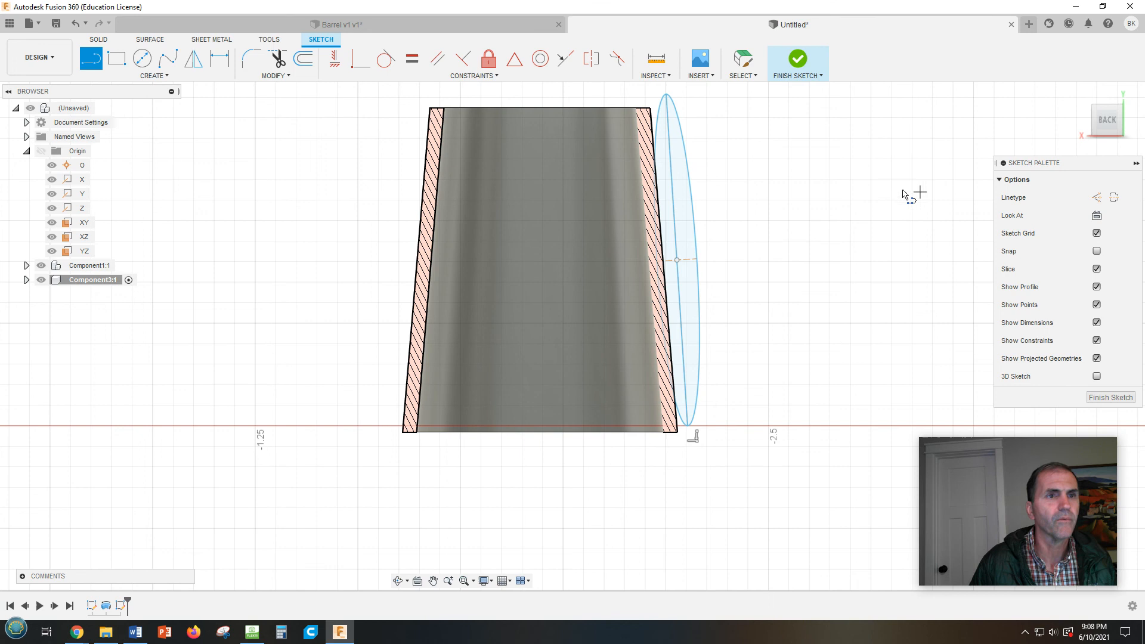
left_click(277, 58)
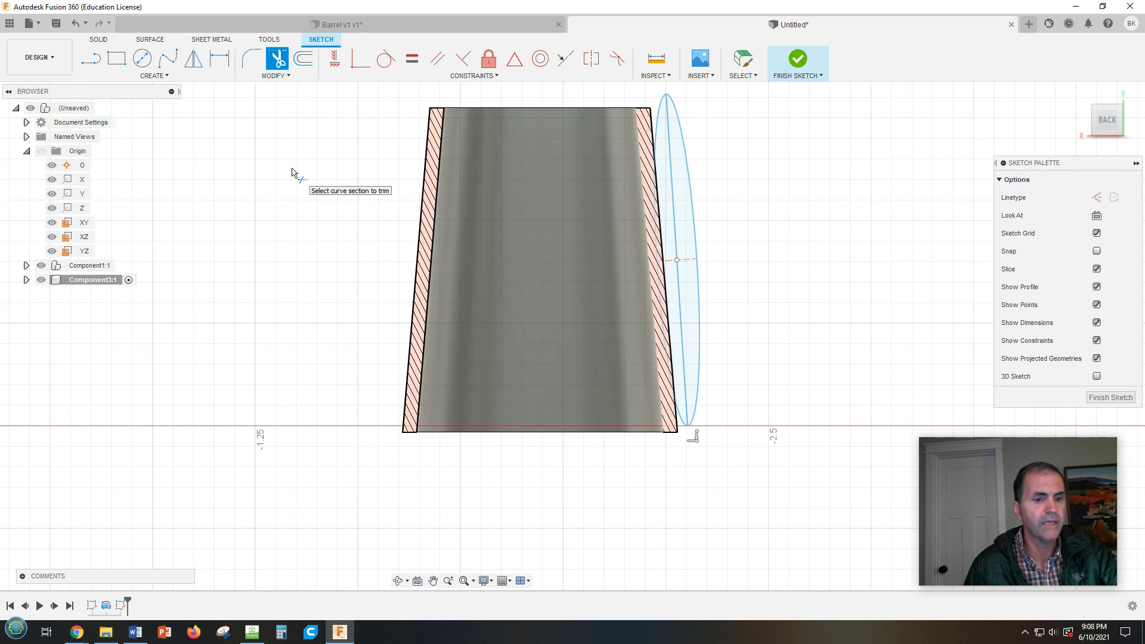
key("Escape")
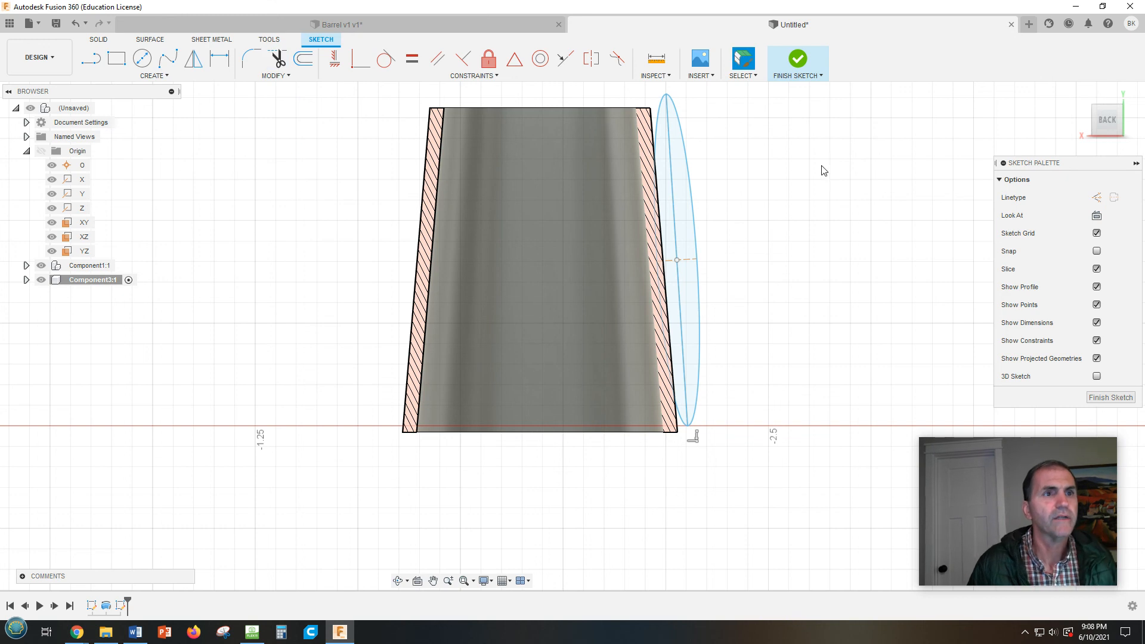
Finish the sketch and revolve the ellipse half nearer the tube 360° about the dividing line as a cut.
left_click(798, 59)
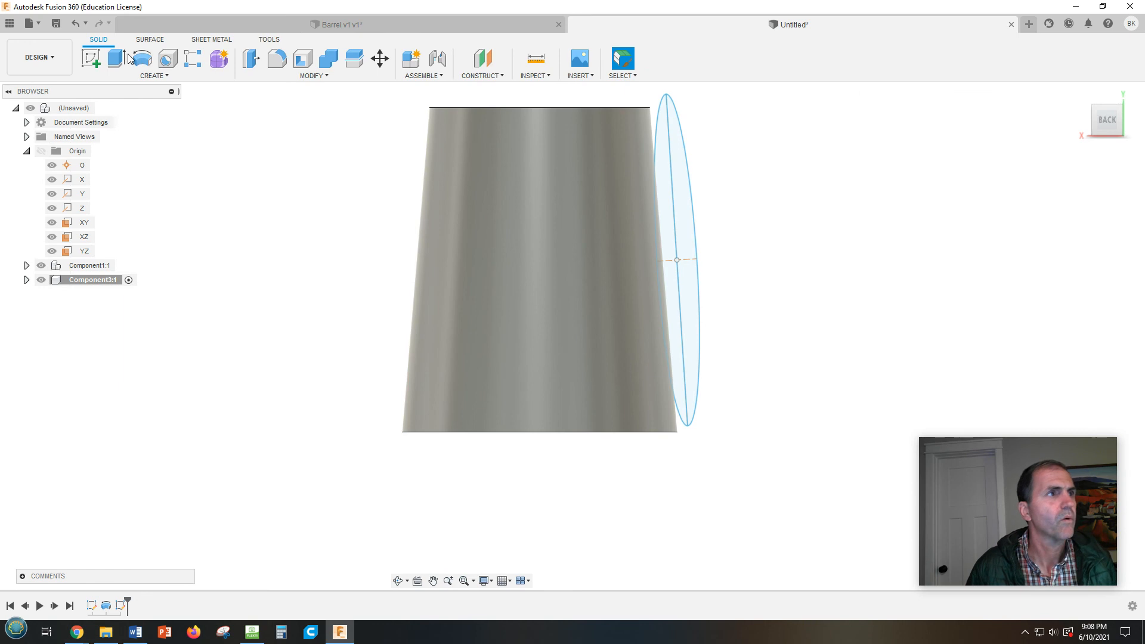
left_click(142, 59)
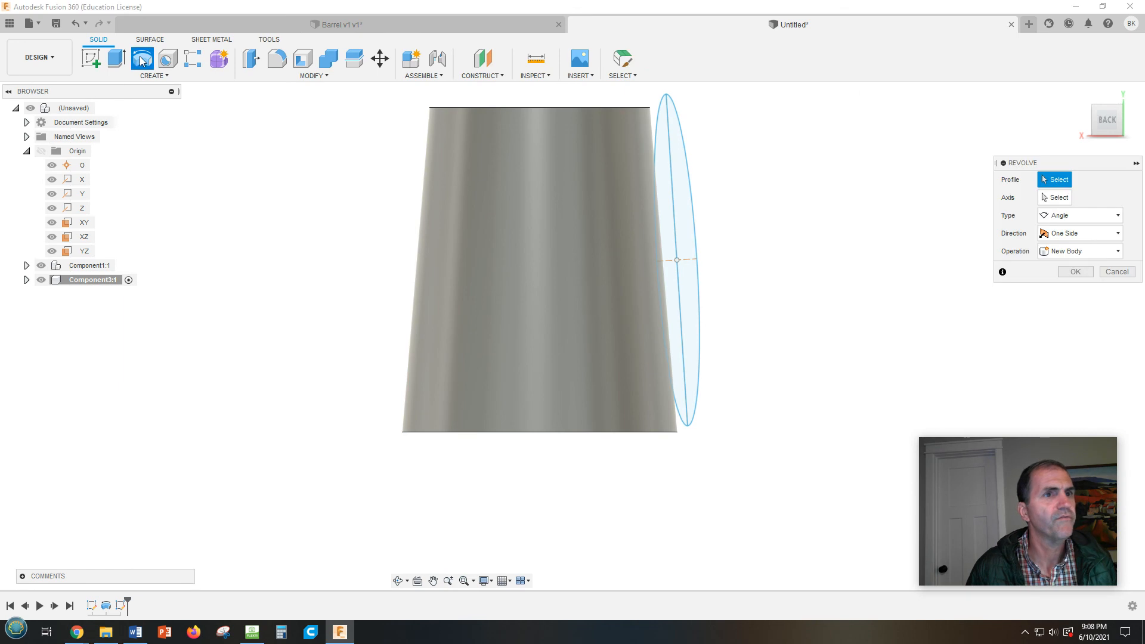
left_click(665, 258)
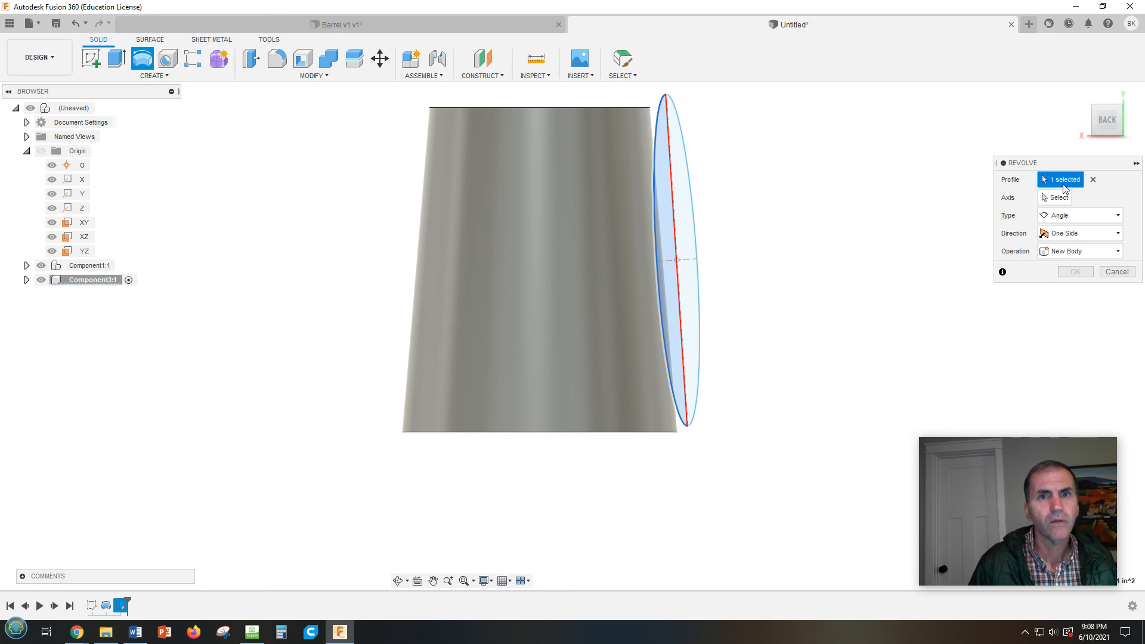
left_click(1058, 198)
left_click(676, 239)
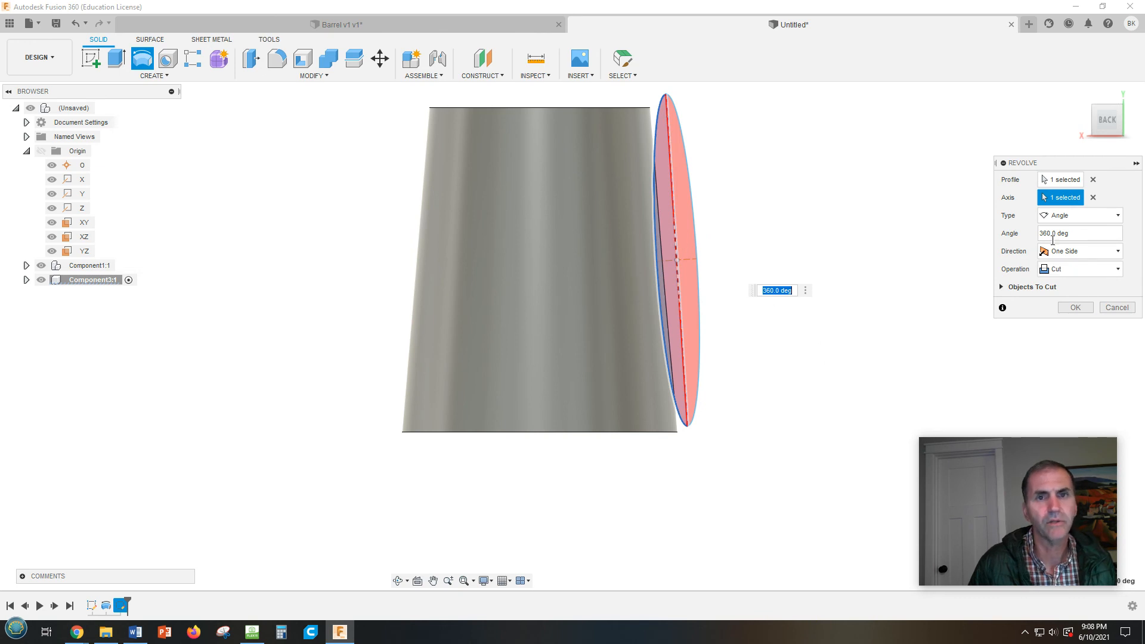
left_click(1075, 308)
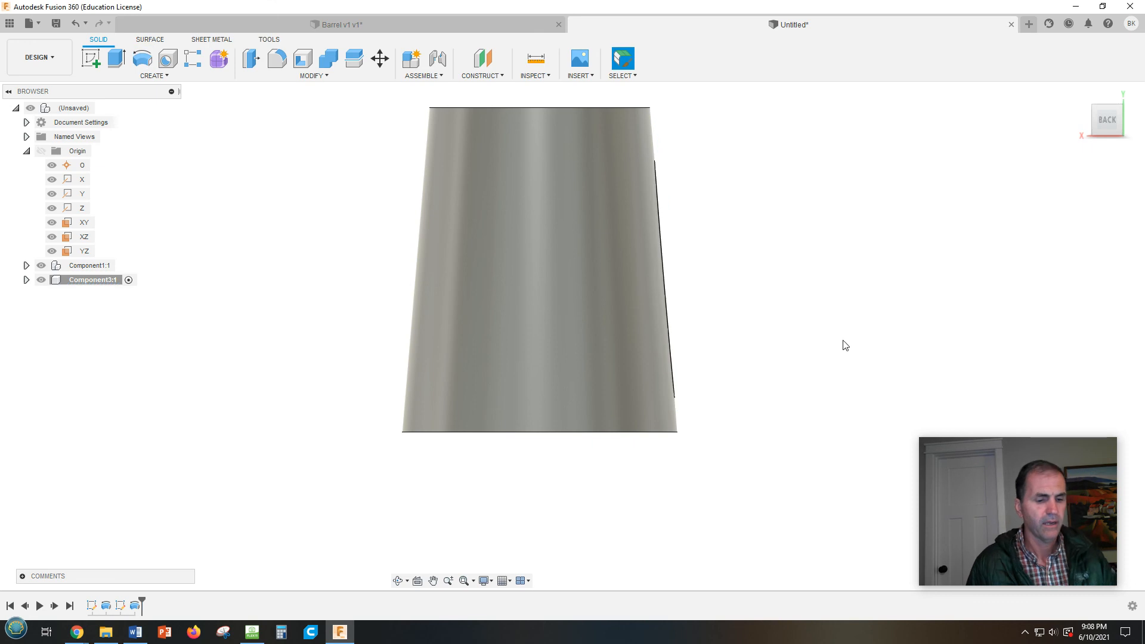
Create a circular pattern of the revolved groove around the tapered tube's outer face with full angular spacing and a quantity of 6.
mouse_move(780, 326)
middle_mouse_down("shift")
mouse_move(757, 314)
mouse_move(692, 320)
mouse_move(723, 352)
mouse_move(754, 312)
mouse_move(739, 337)
mouse_move(775, 325)
middle_mouse_up("shift")
mouse_move(843, 355)
middle_mouse_down()
mouse_move(836, 413)
mouse_move(846, 373)
middle_mouse_up()
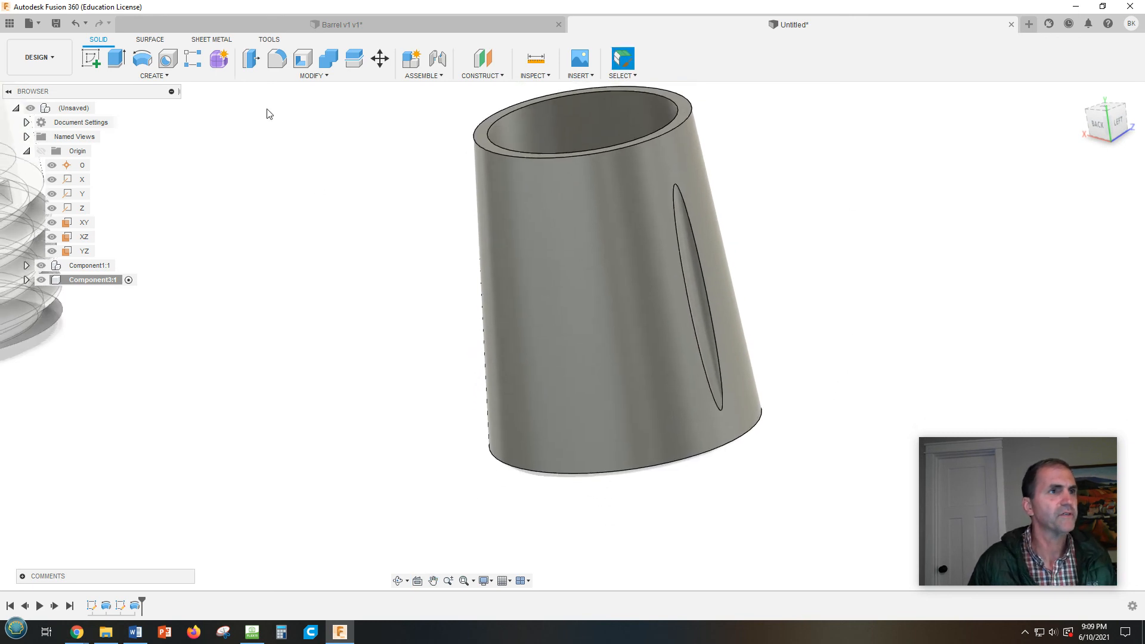
left_click(181, 77)
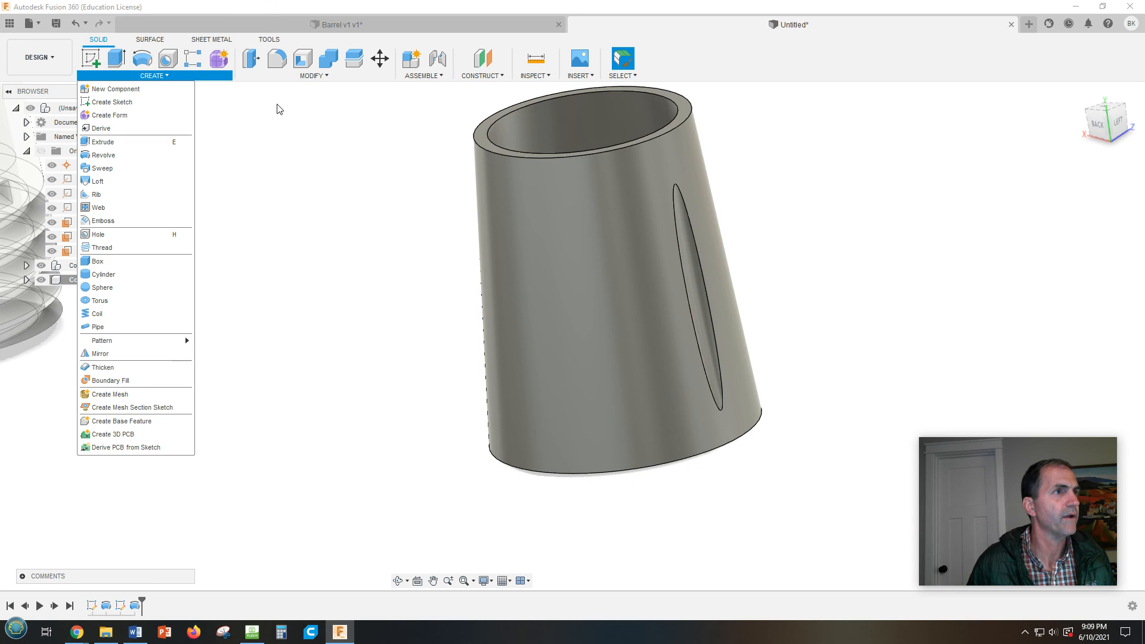
left_click(284, 81)
left_click(288, 79)
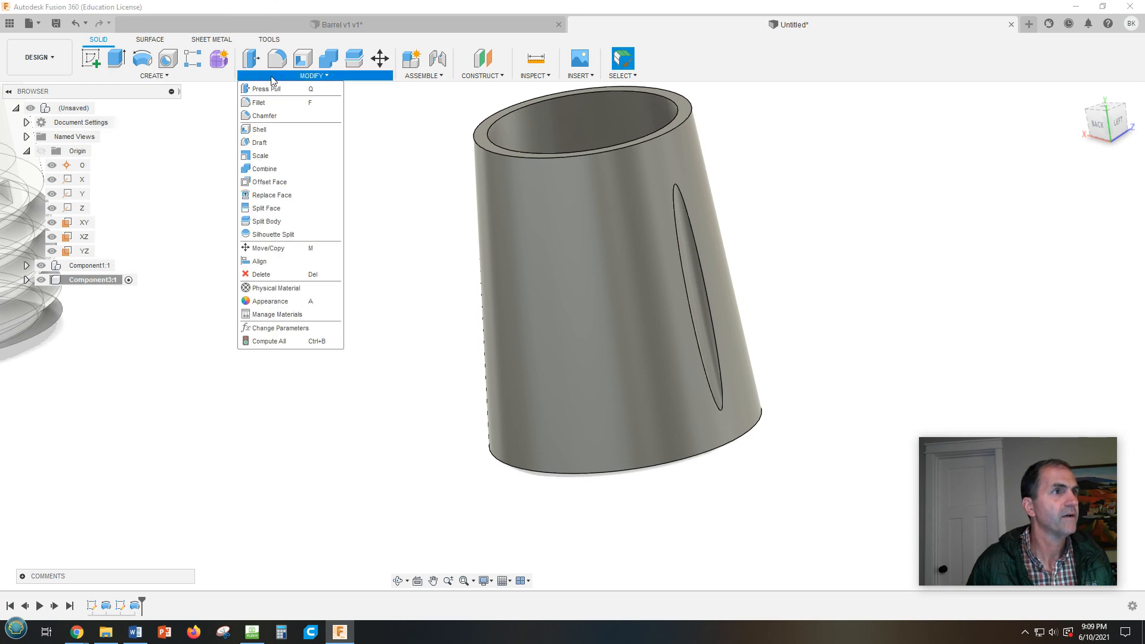
left_click(169, 77)
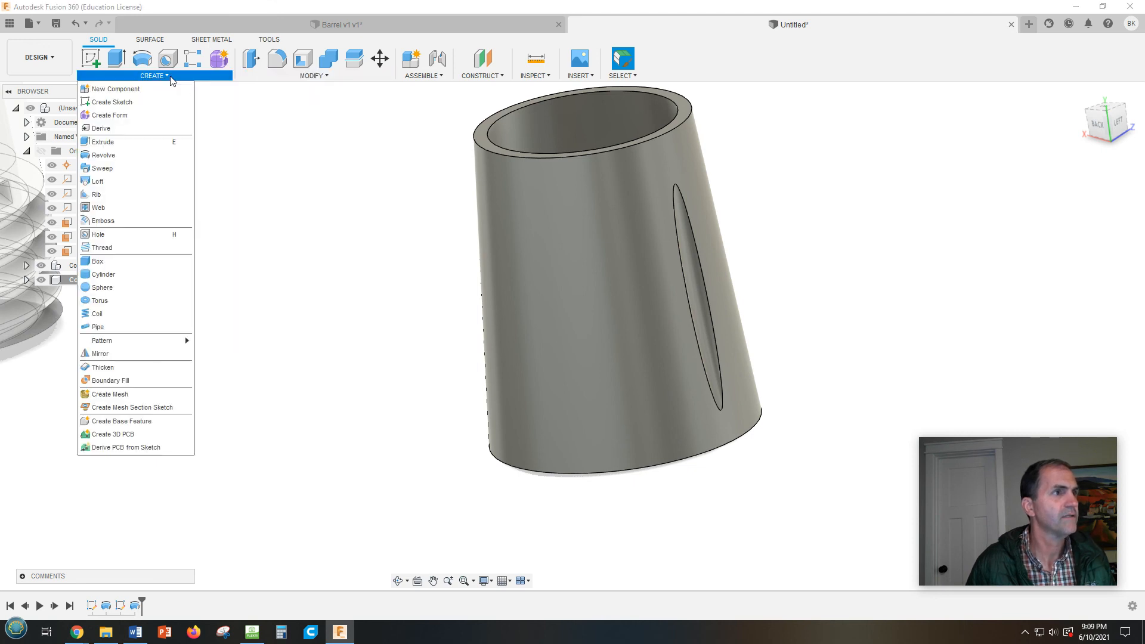
mouse_move(139, 341)
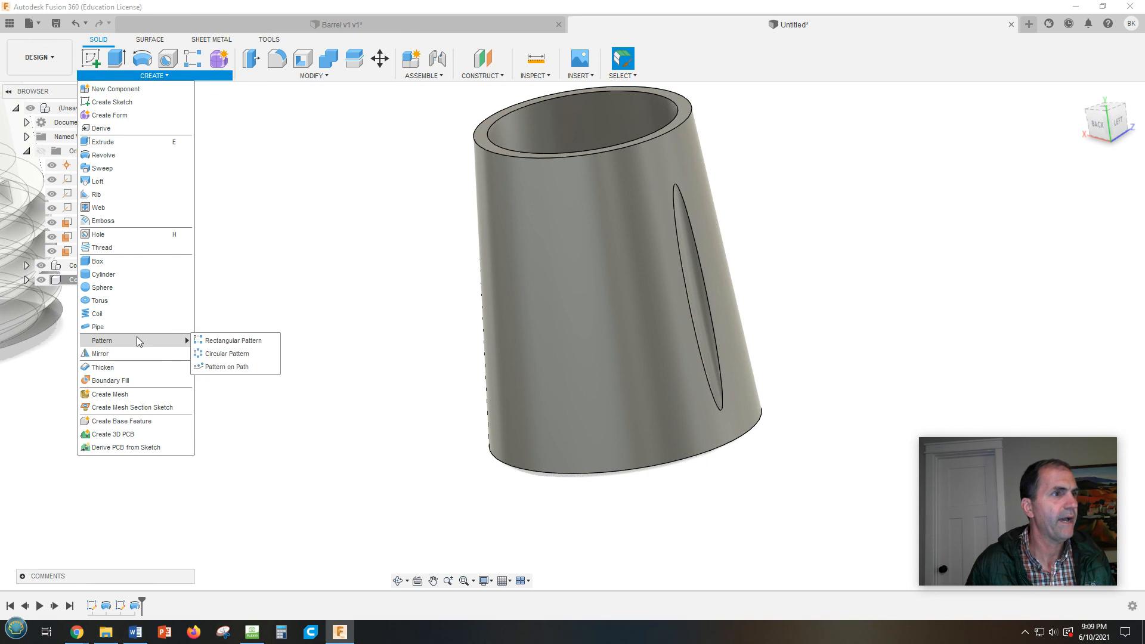
left_click(231, 356)
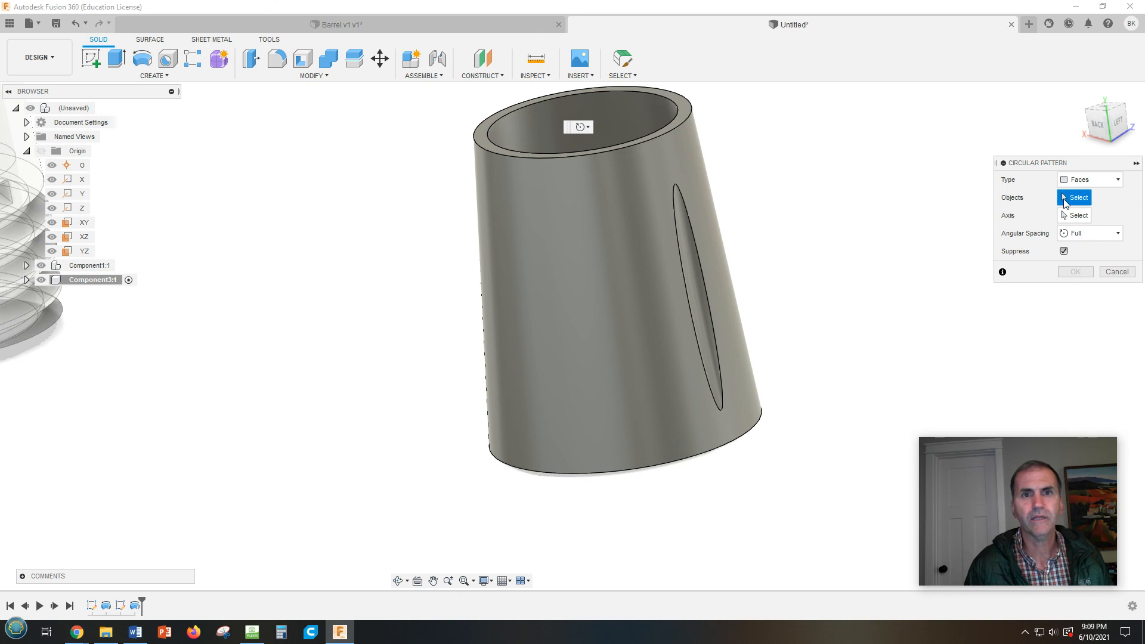
left_click(136, 607)
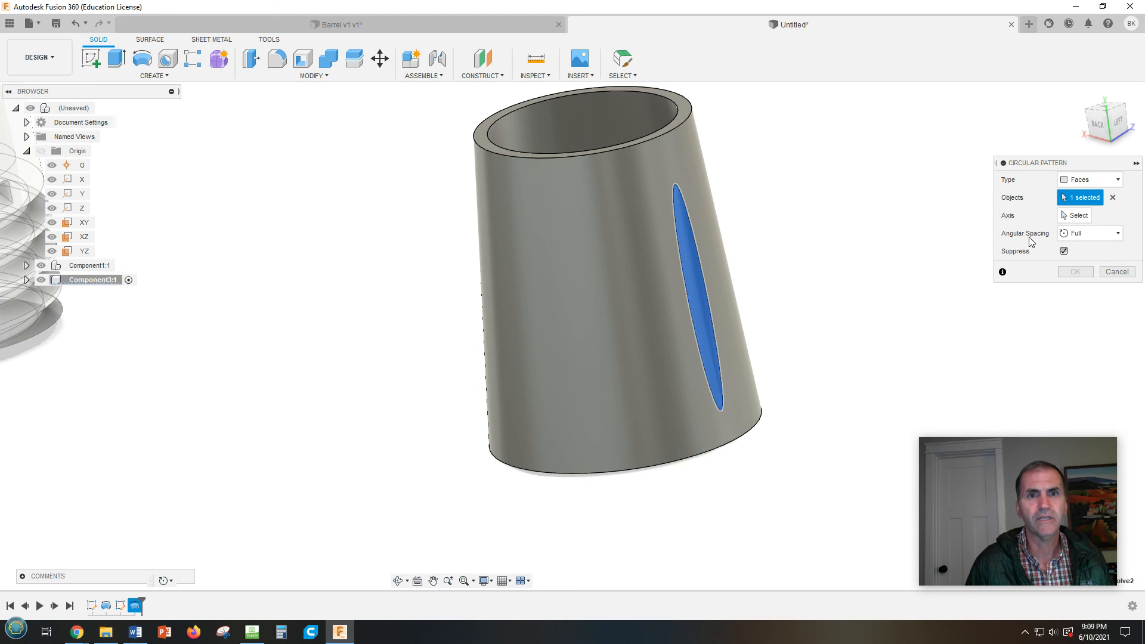
left_click(1075, 215)
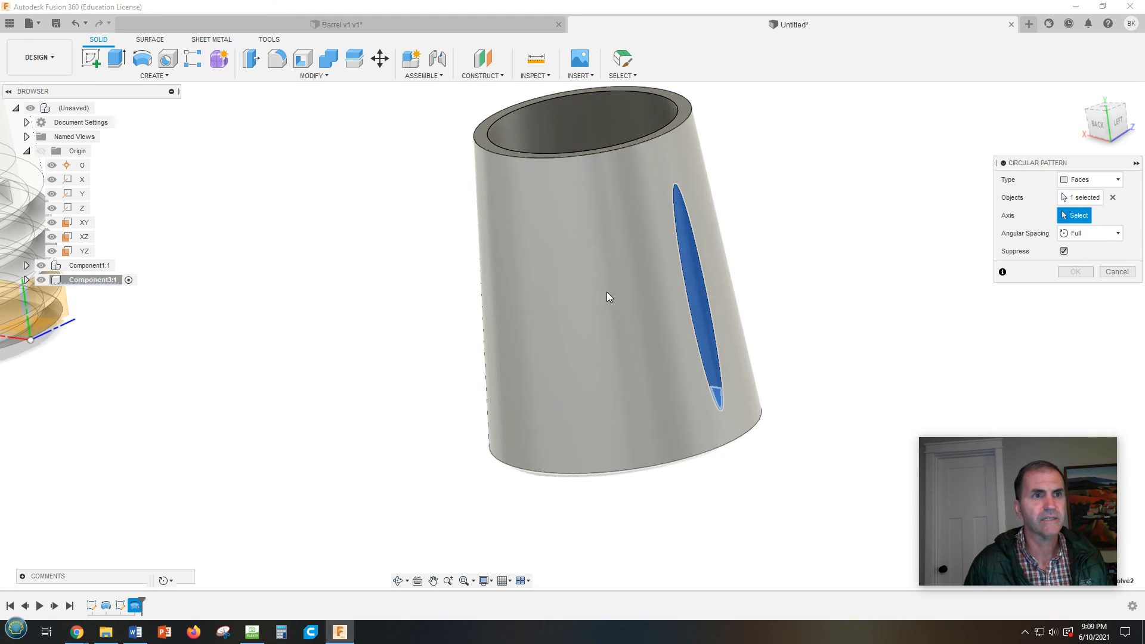
left_click(607, 293)
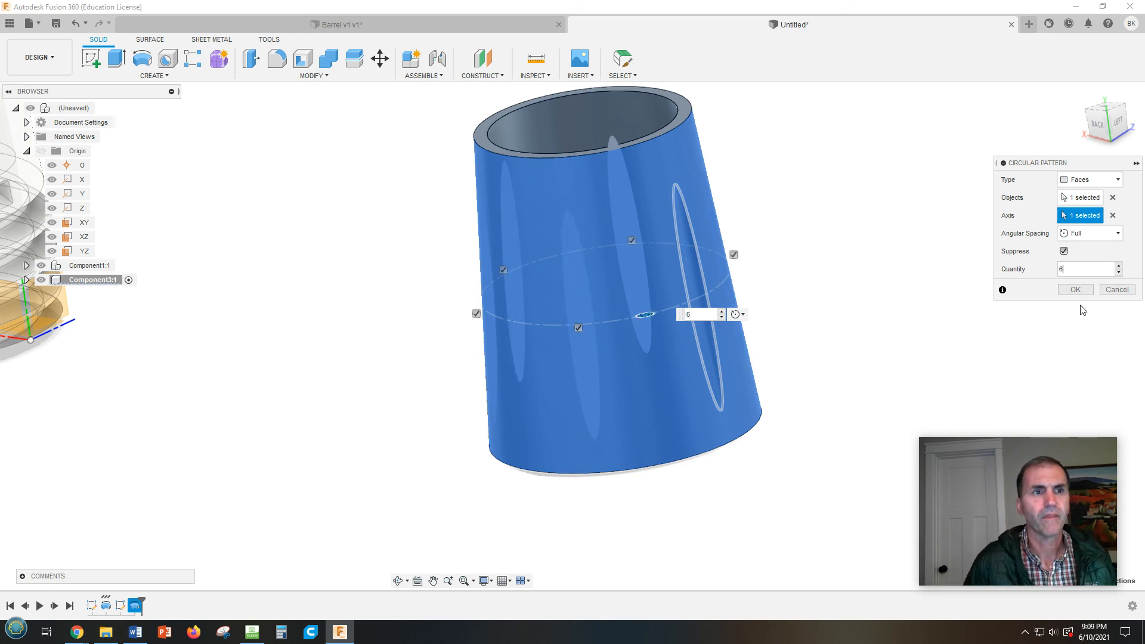
left_click(1074, 290)
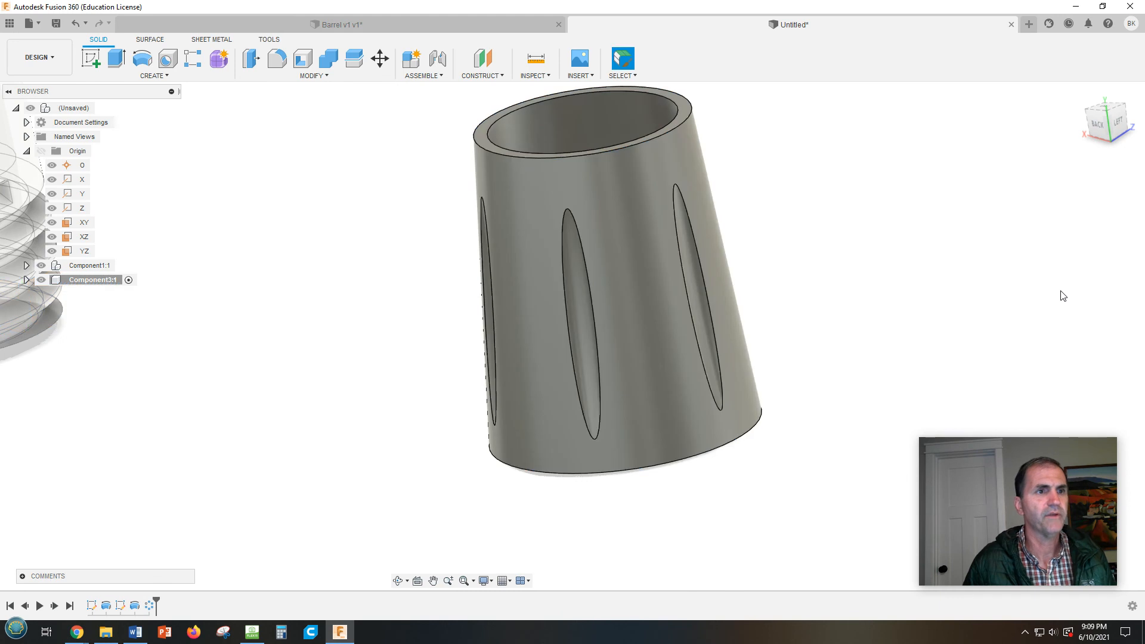
scroll(871, 353, "down", 2)
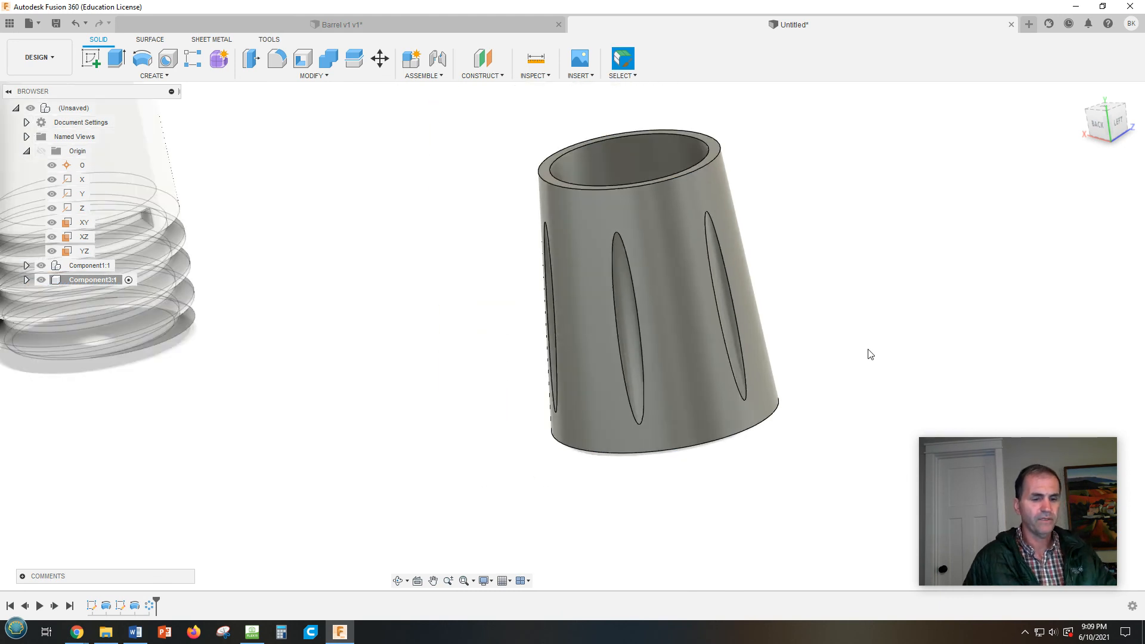
middle_click_drag(858, 355, 900, 345, "shift")
scroll(843, 342, "down", 3)
scroll(970, 376, "down", 2)
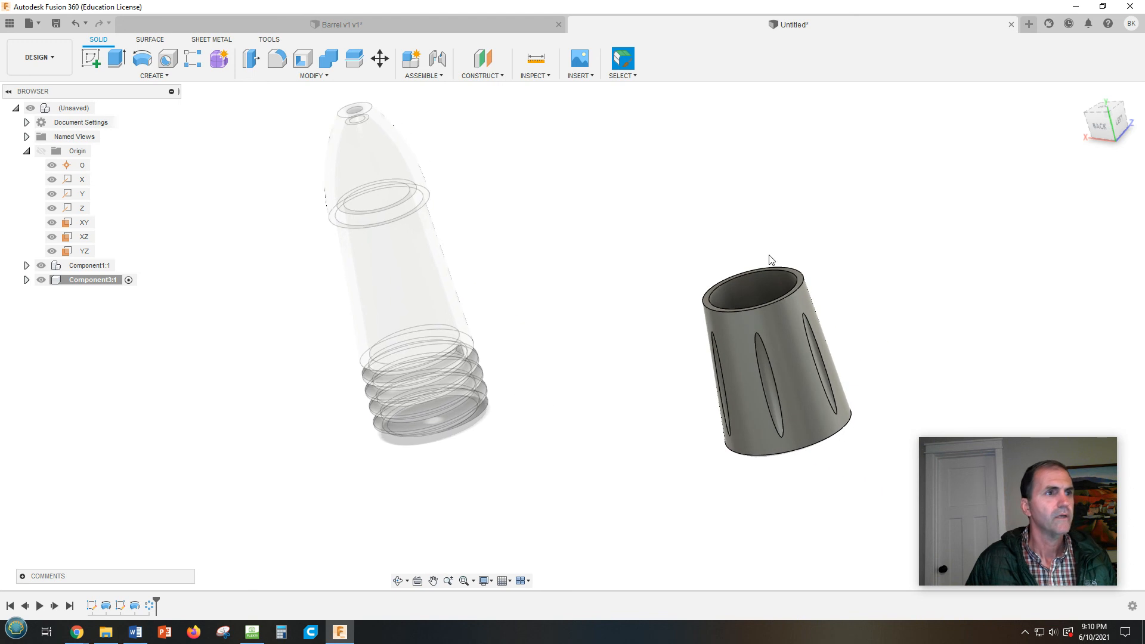
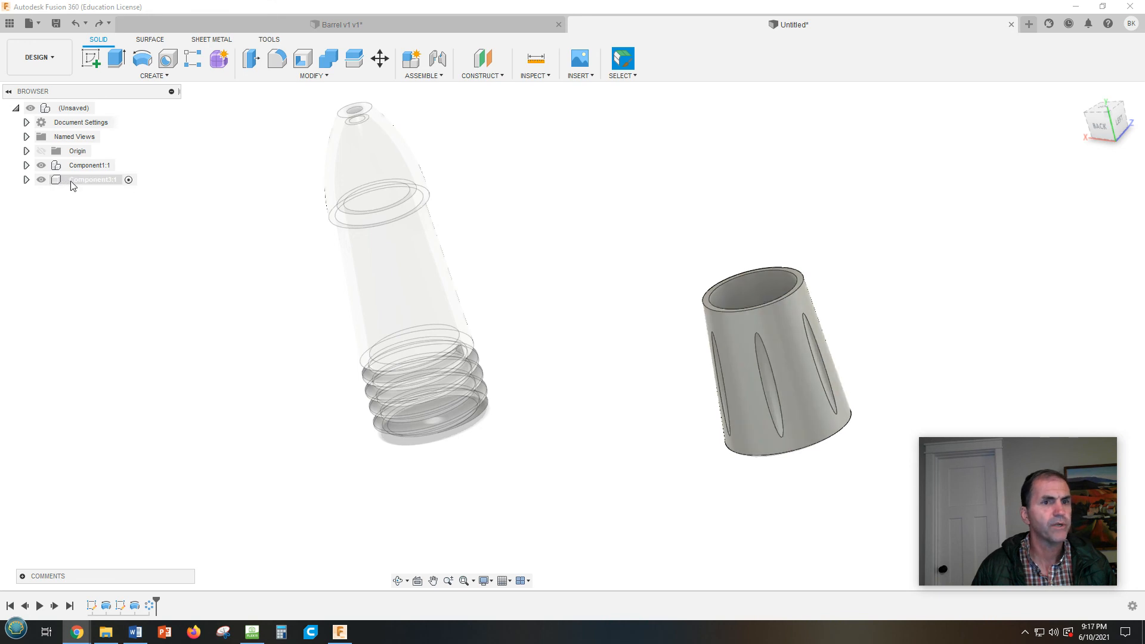
right_click(71, 186)
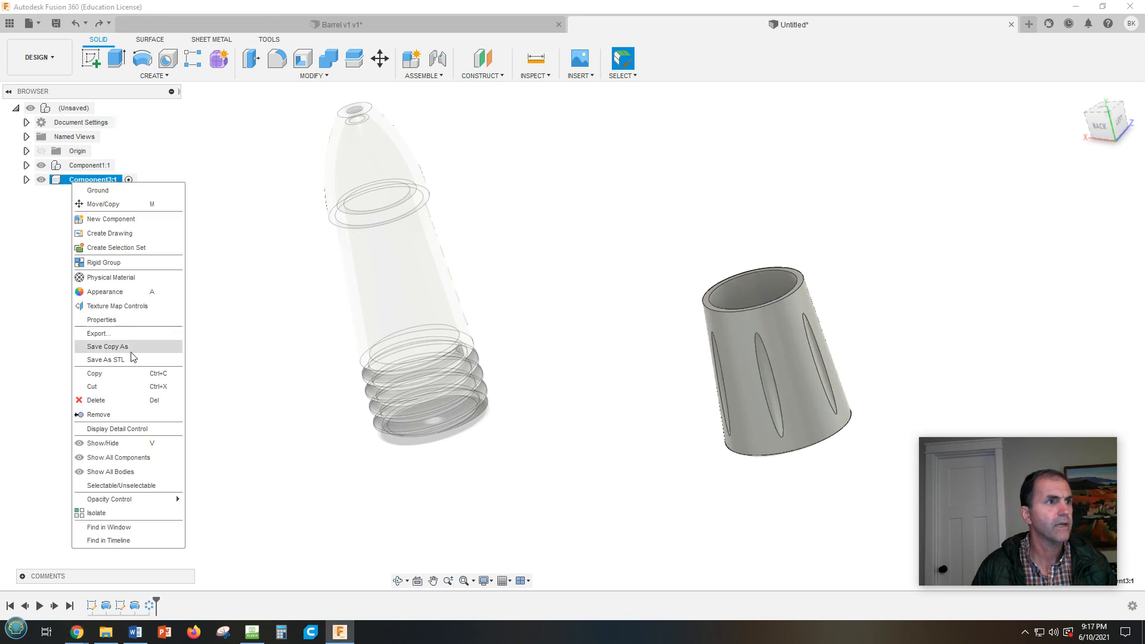
left_click(110, 278)
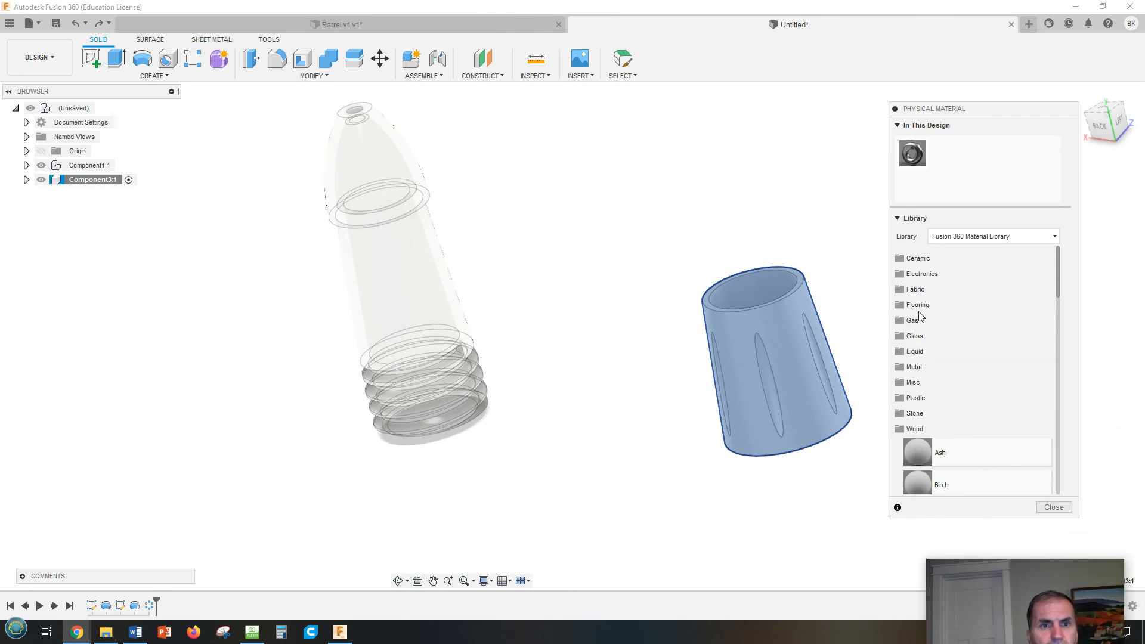
scroll(921, 332, "down", 3)
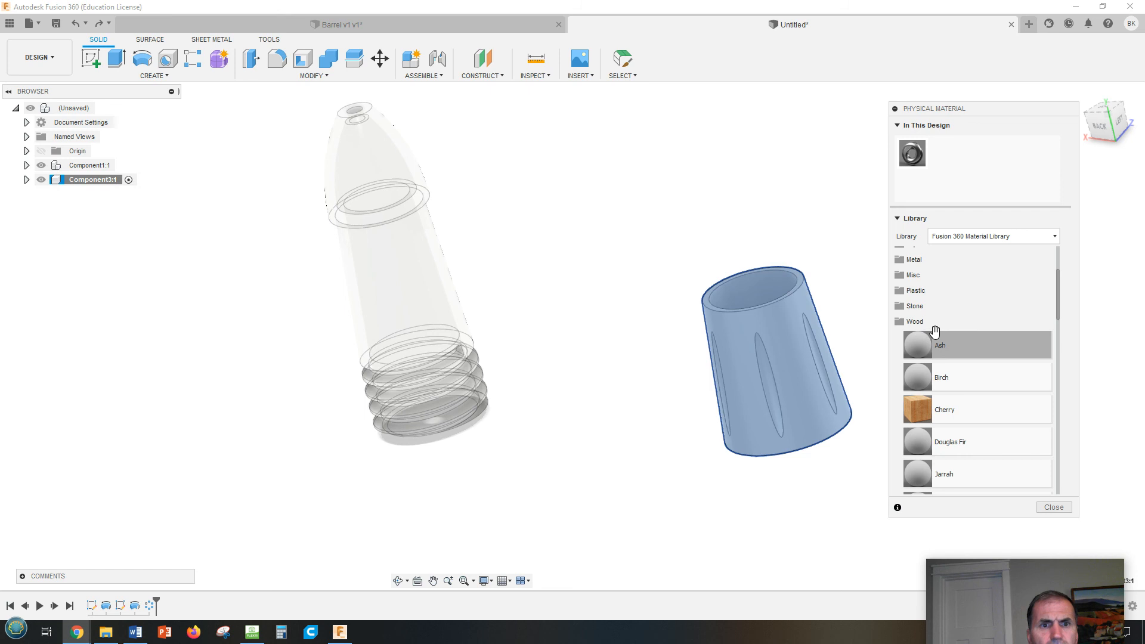
scroll(994, 328, "down", 12)
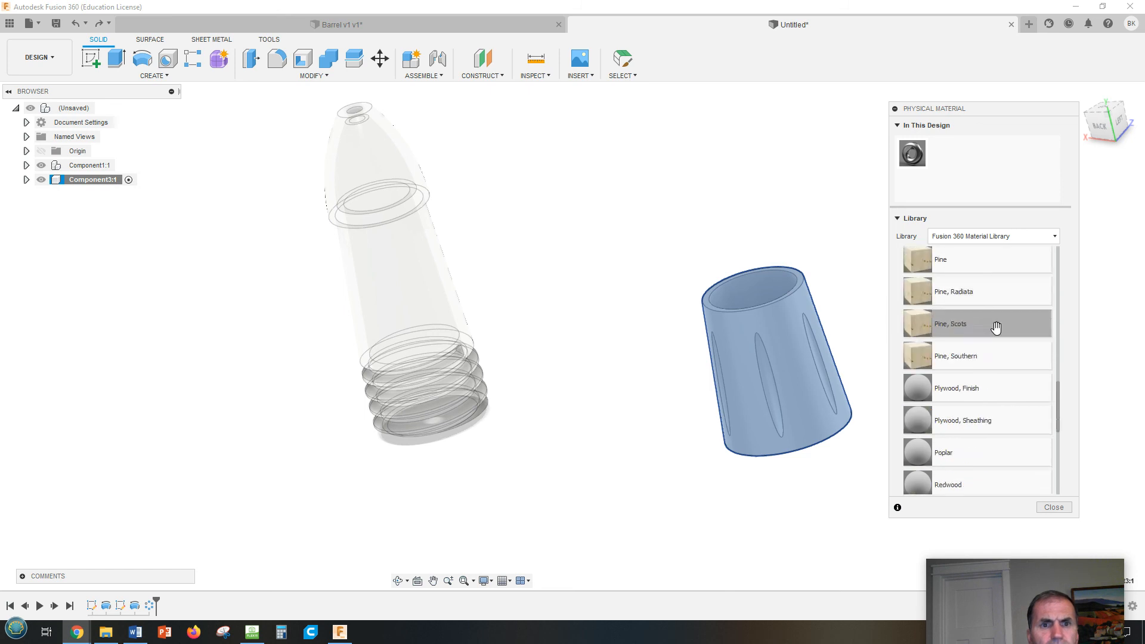
scroll(992, 338, "up", 15)
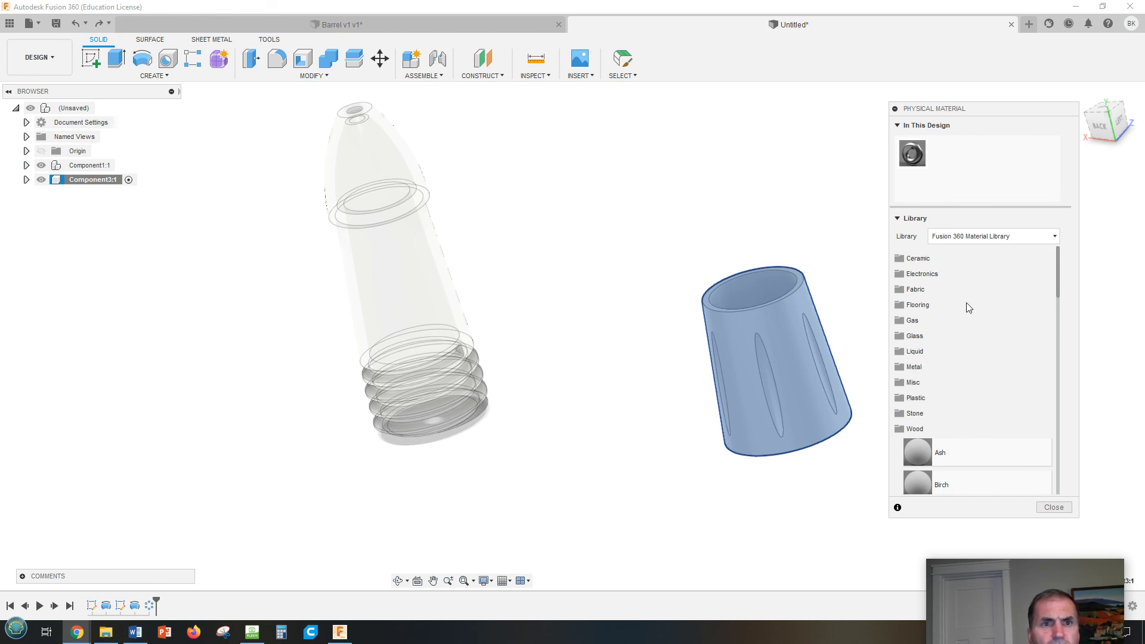
left_click(1053, 507)
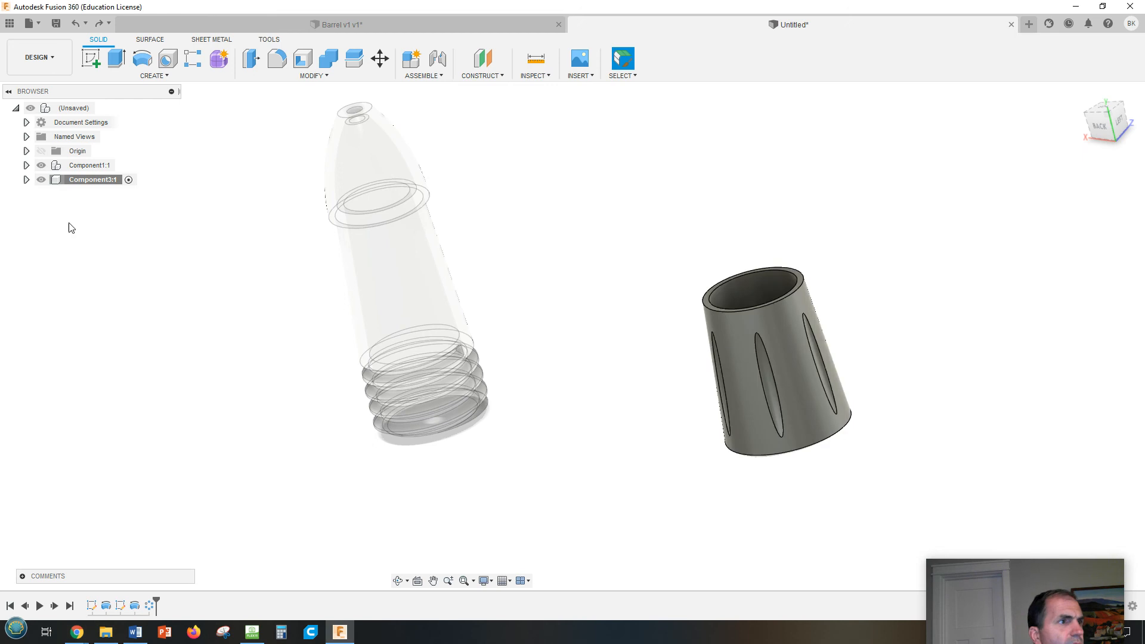
Open the appearance library for the tapered tube's component and collapse the Leather and Cloth categories.
right_click(62, 180)
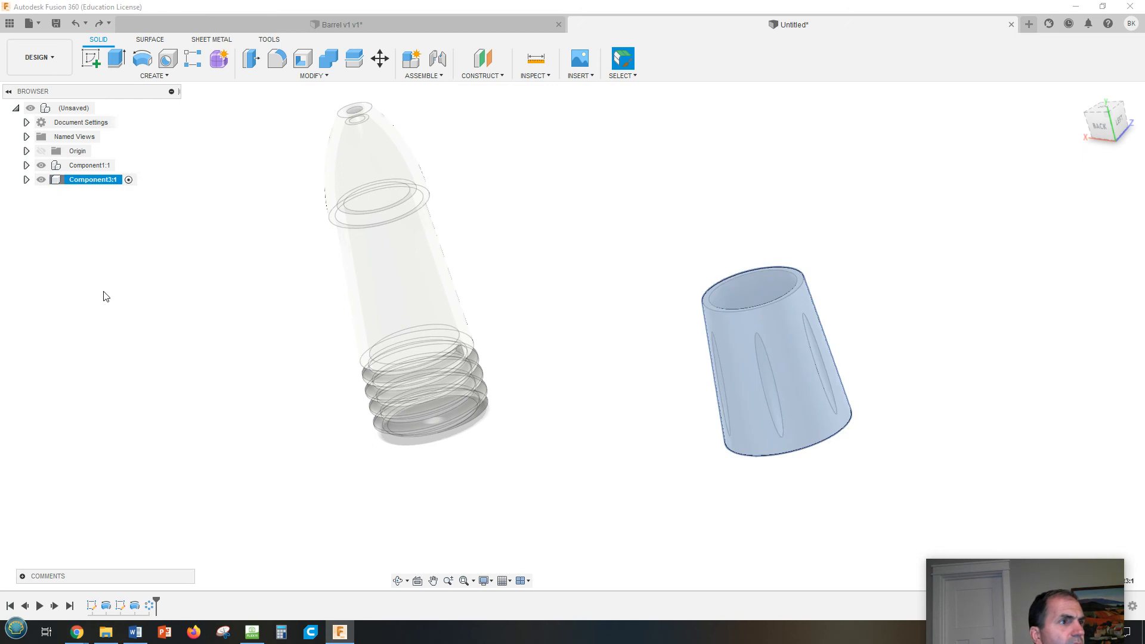
left_click(102, 290)
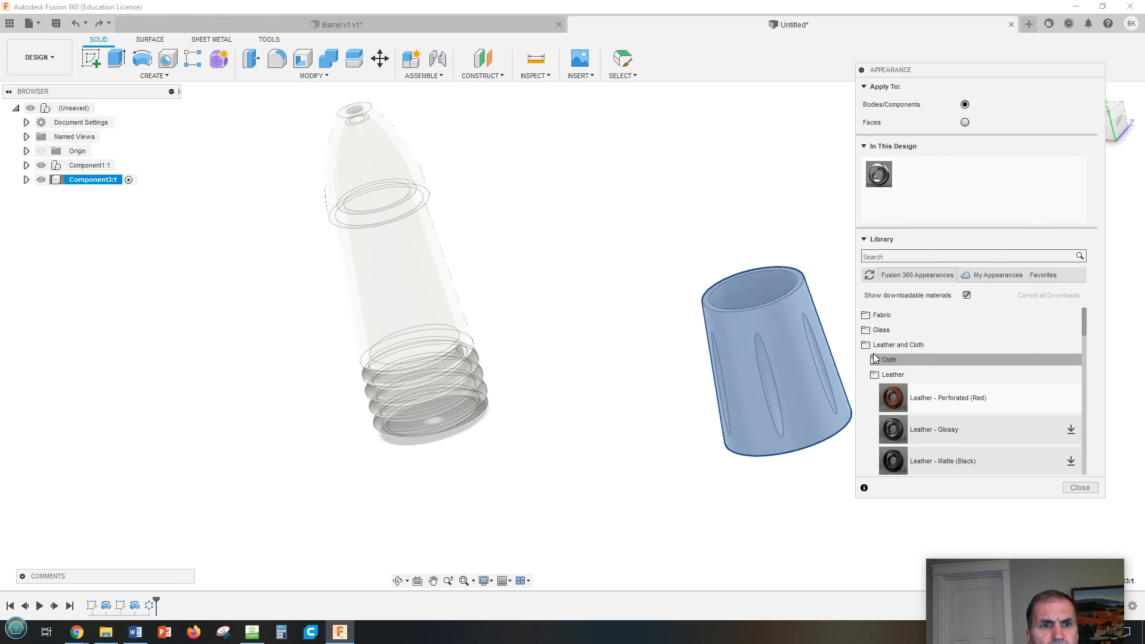
scroll(873, 346, "down", 1)
scroll(872, 346, "up", 1)
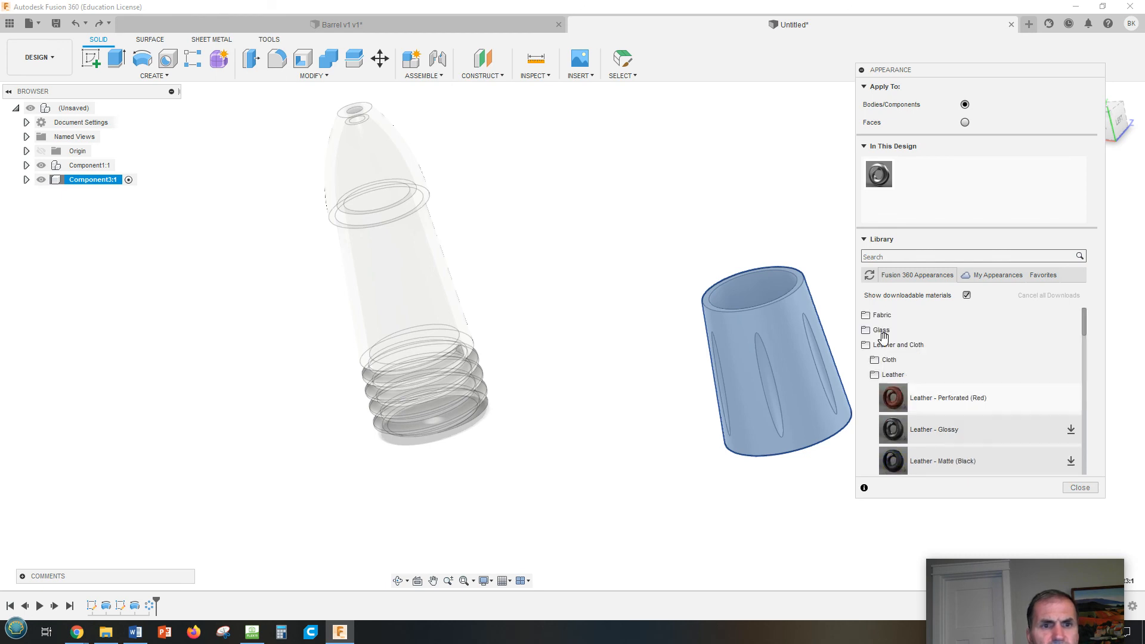
left_click(874, 376)
scroll(893, 379, "down", 1)
scroll(894, 356, "up", 1)
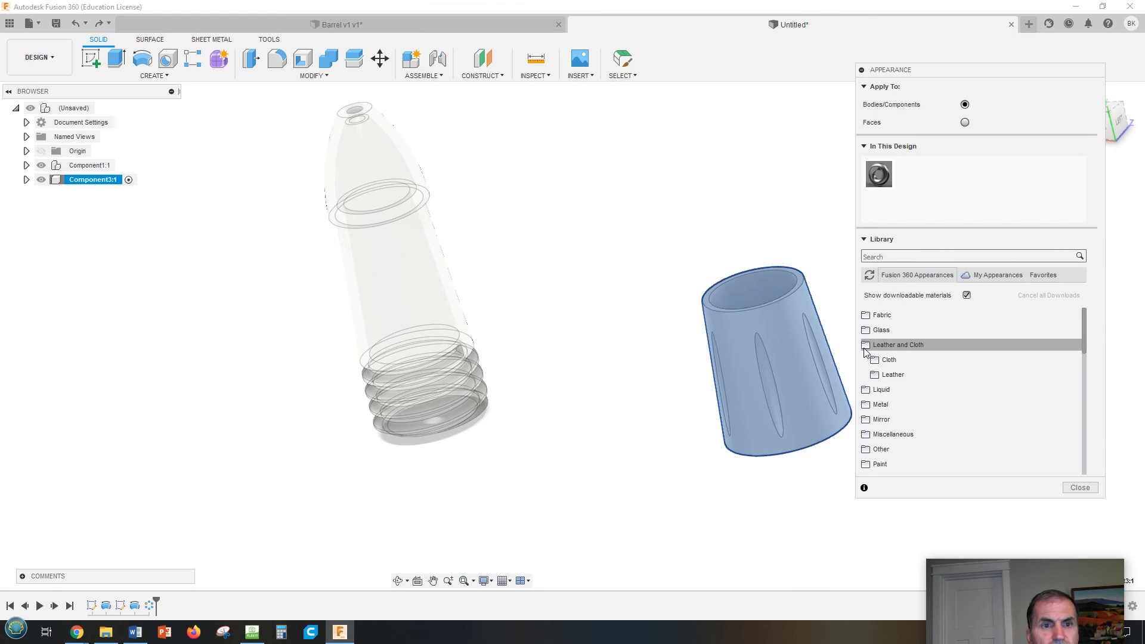
left_click(865, 347)
Expand the Paint category and locate Powder Coat (Green) among the smooth powder coats.
scroll(906, 374, "down", 2)
scroll(909, 373, "up", 1)
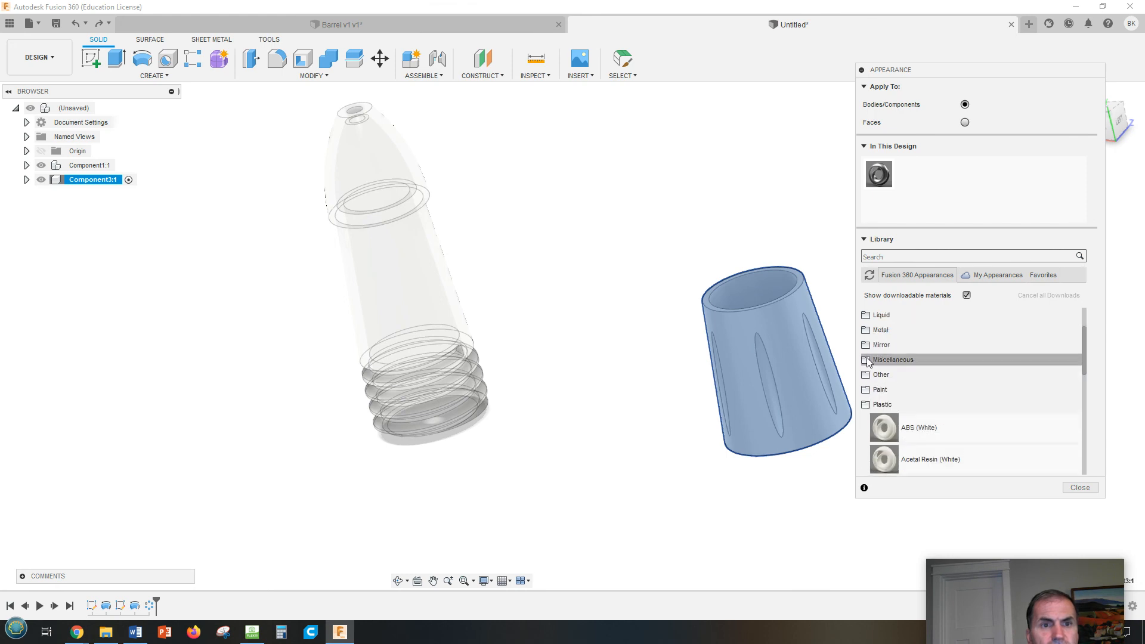
left_click(868, 390)
scroll(1070, 359, "down", 10)
scroll(1066, 356, "down", 5)
scroll(1067, 356, "down", 2)
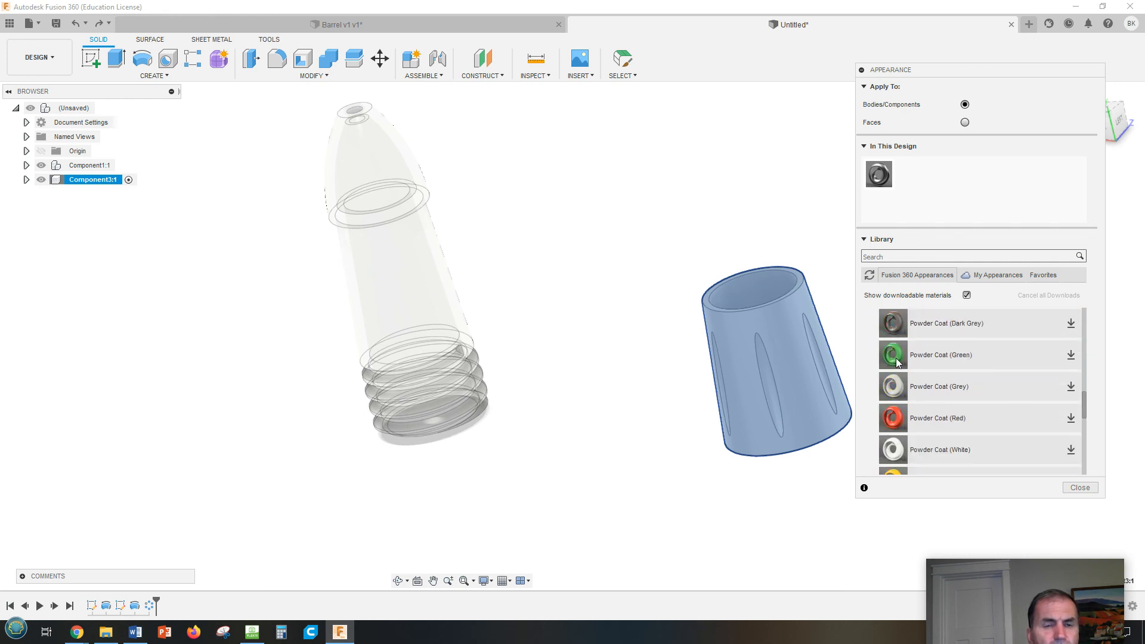
Try to apply the Powder Coat (Green) appearance to the tapered tube without downloading it.
left_click_drag(896, 361, 802, 362)
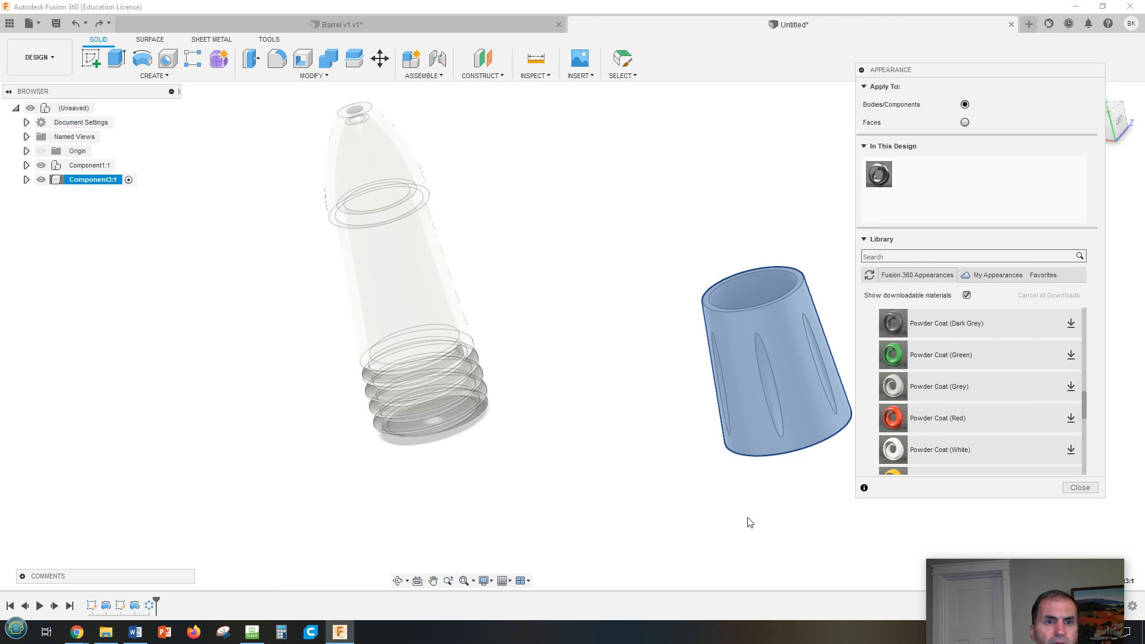
left_click_drag(900, 355, 788, 344)
left_click_drag(902, 361, 784, 367)
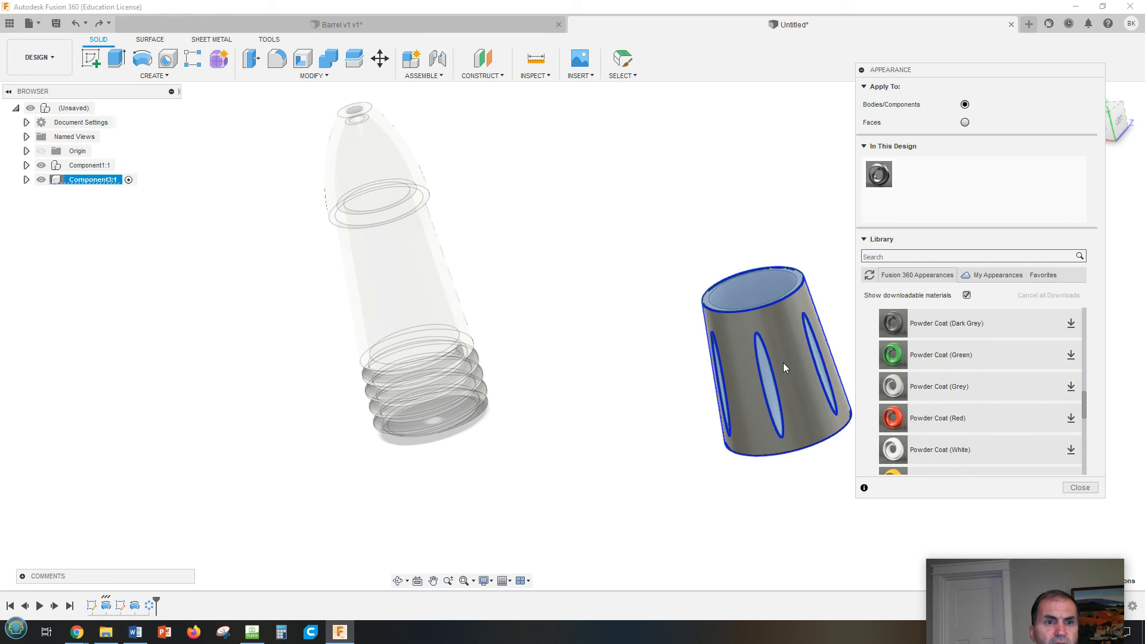
scroll(934, 420, "up", 3)
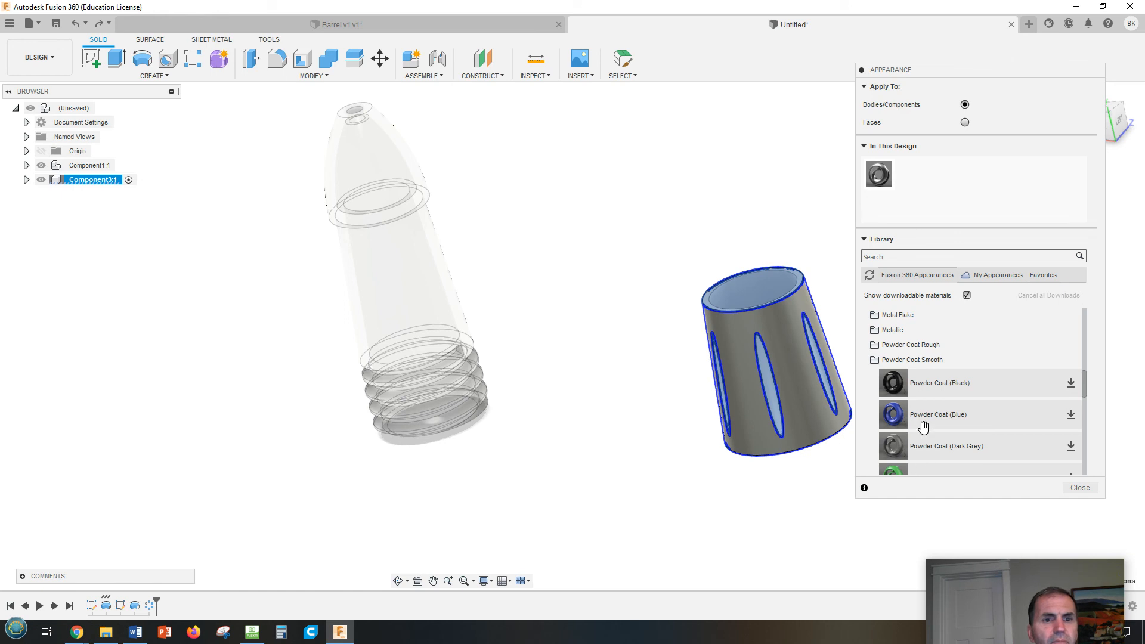
scroll(913, 446, "down", 1)
left_click_drag(903, 434, 924, 165)
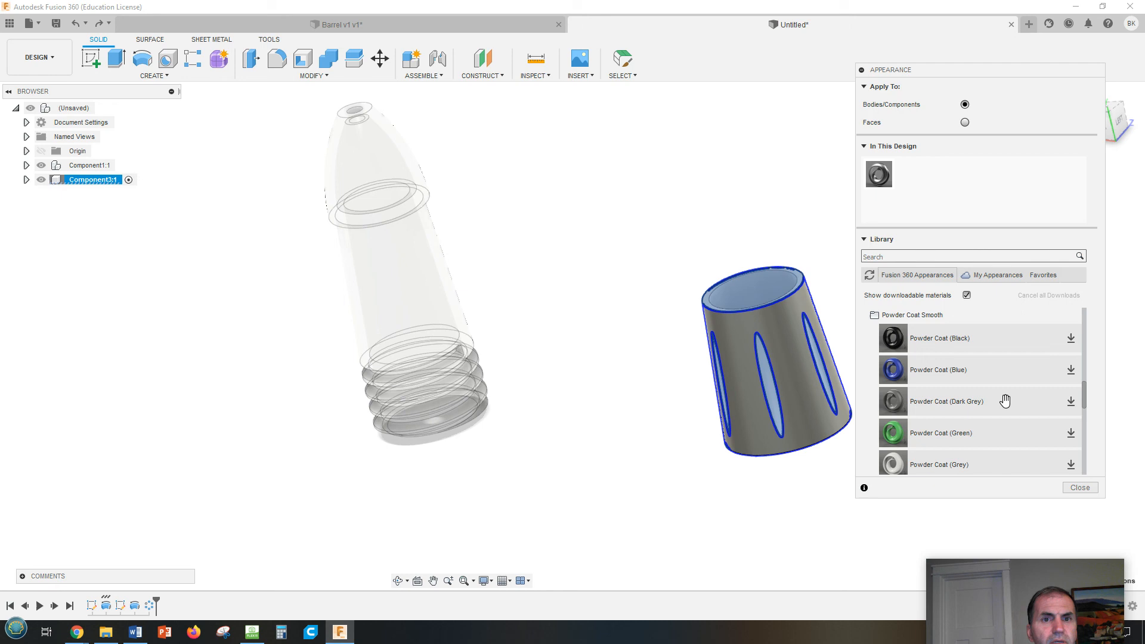
left_click_drag(894, 438, 776, 346)
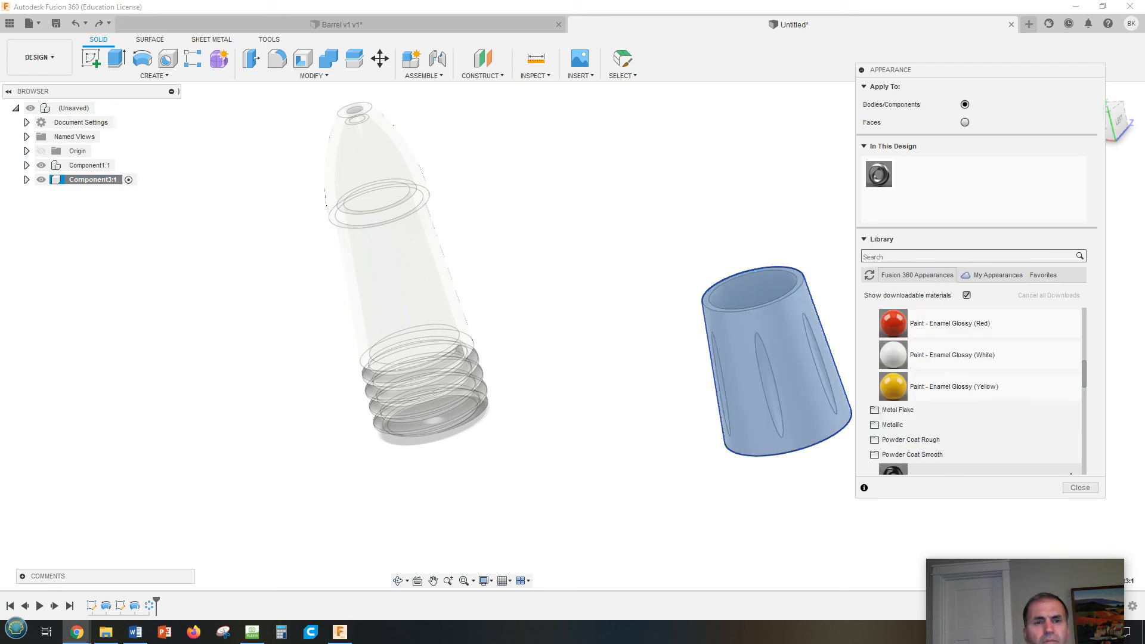
Download the Powder Coat (Green) appearance, apply it to the whole tapered tube and close the appearance library.
scroll(945, 342, "down", 2)
scroll(945, 343, "up", 4)
scroll(944, 342, "down", 2)
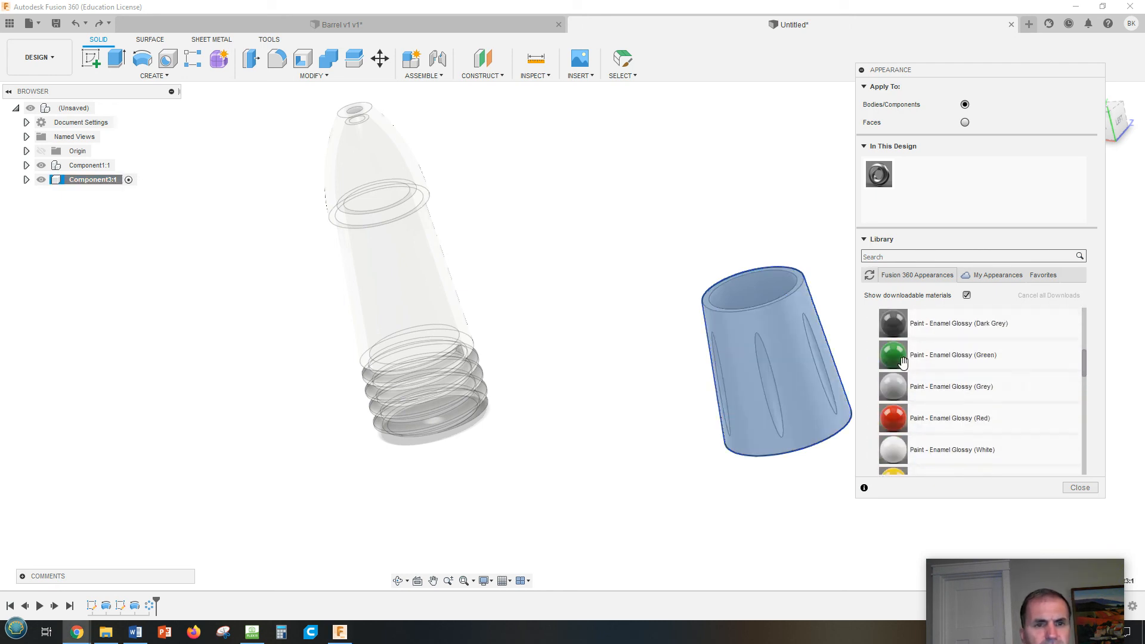
scroll(894, 405, "down", 3)
scroll(892, 389, "up", 2)
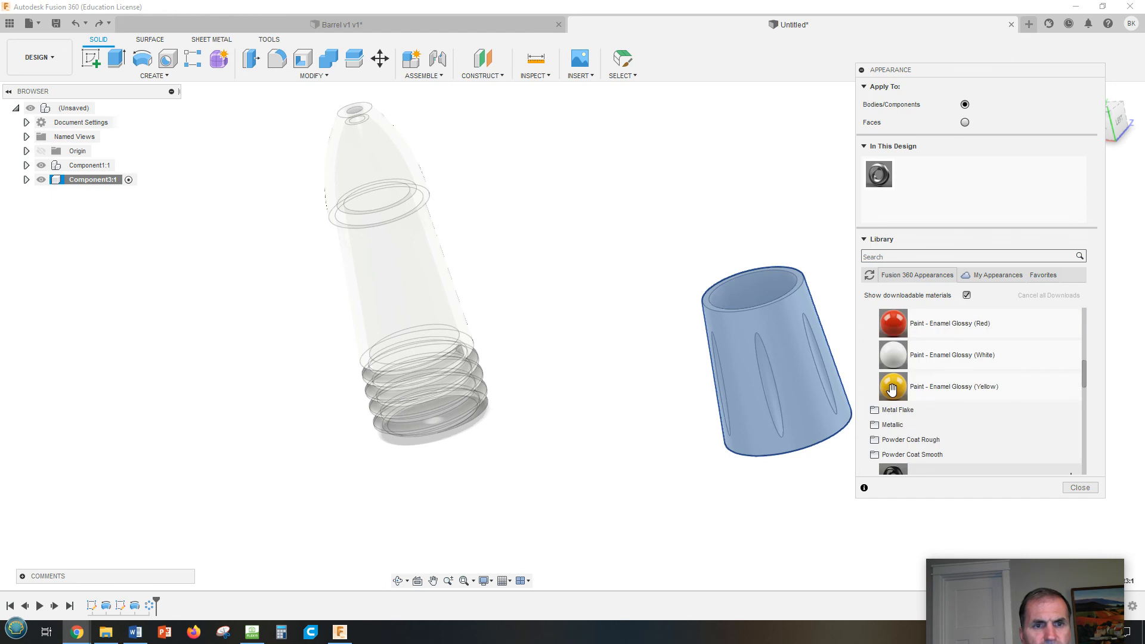
scroll(892, 382, "down", 5)
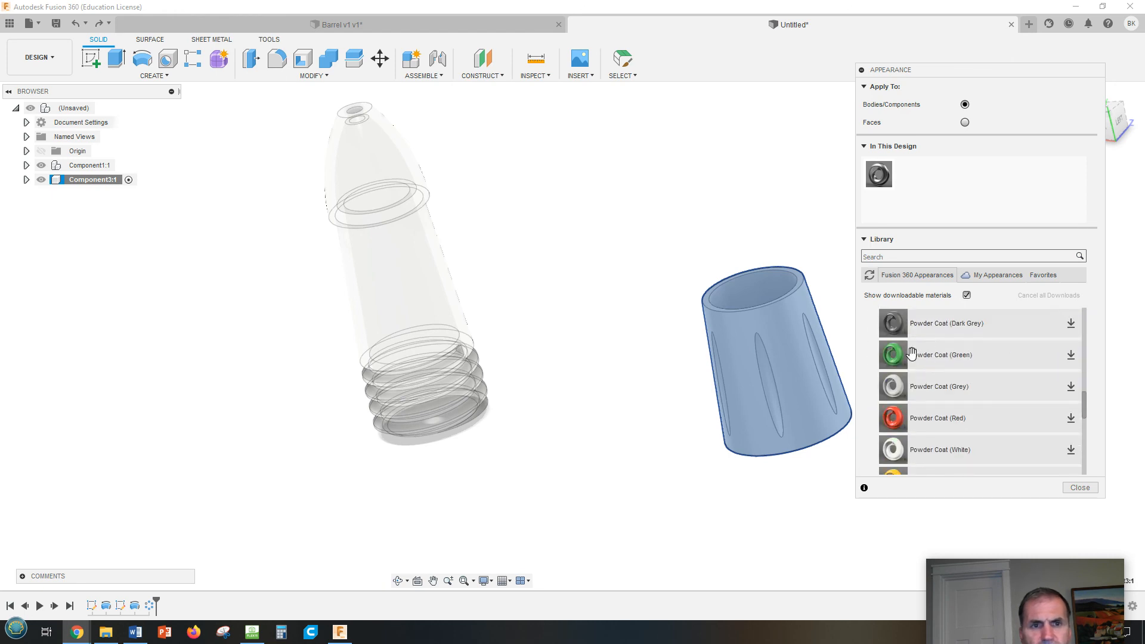
left_click(911, 355)
left_click_drag(891, 356, 962, 353)
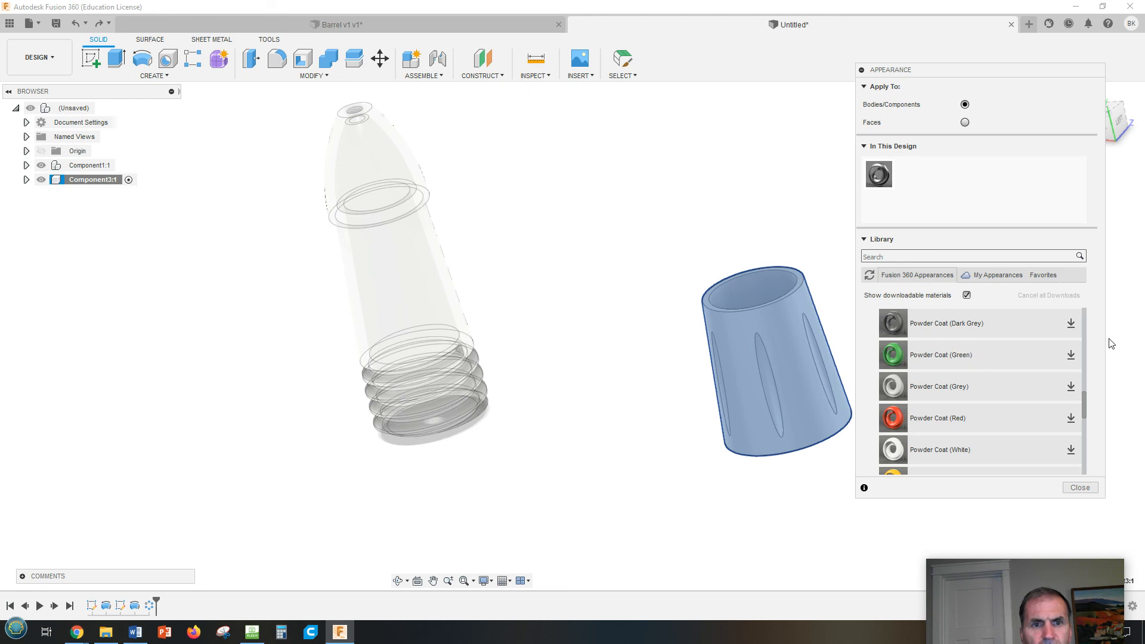
left_click(1071, 355)
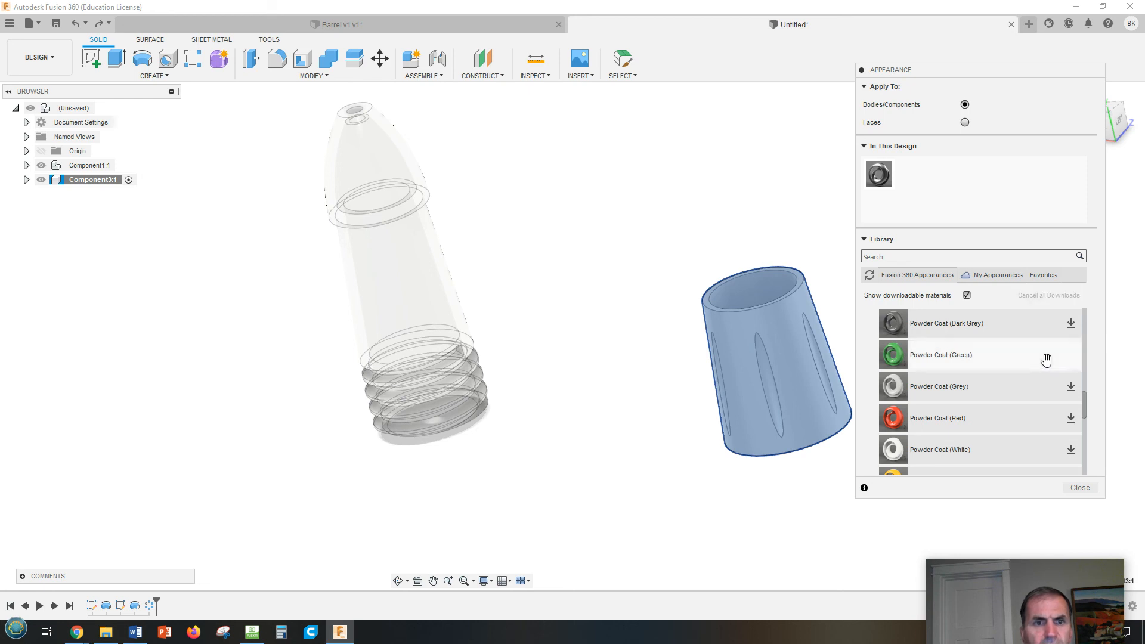
left_click_drag(897, 366, 795, 370)
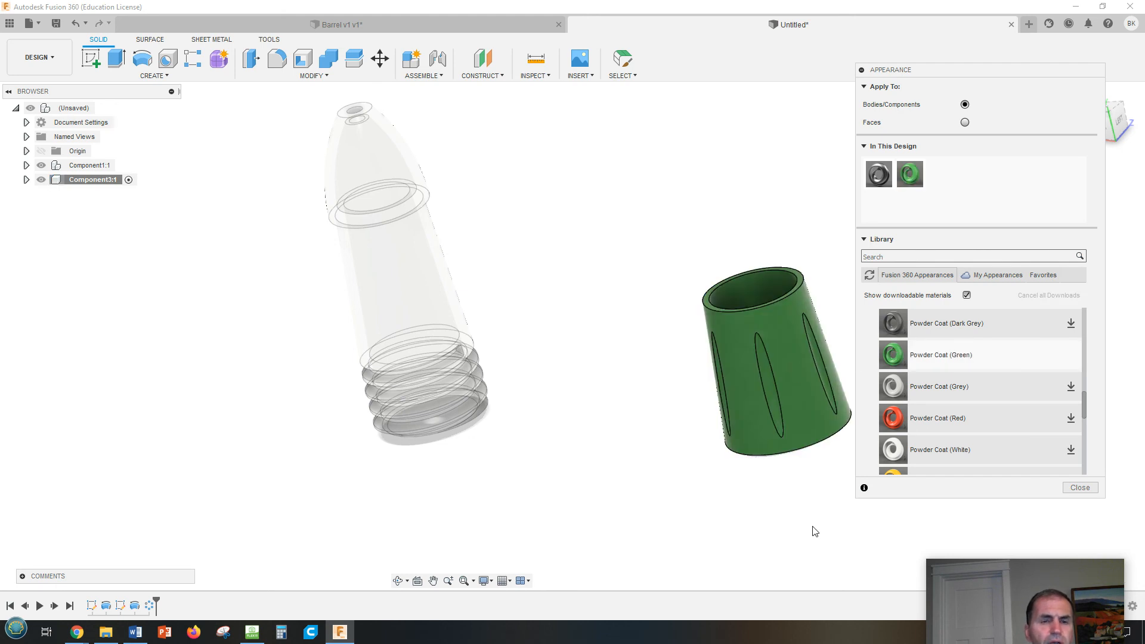
mouse_move(808, 461)
middle_mouse_down()
mouse_move(741, 466)
mouse_move(807, 483)
middle_mouse_up()
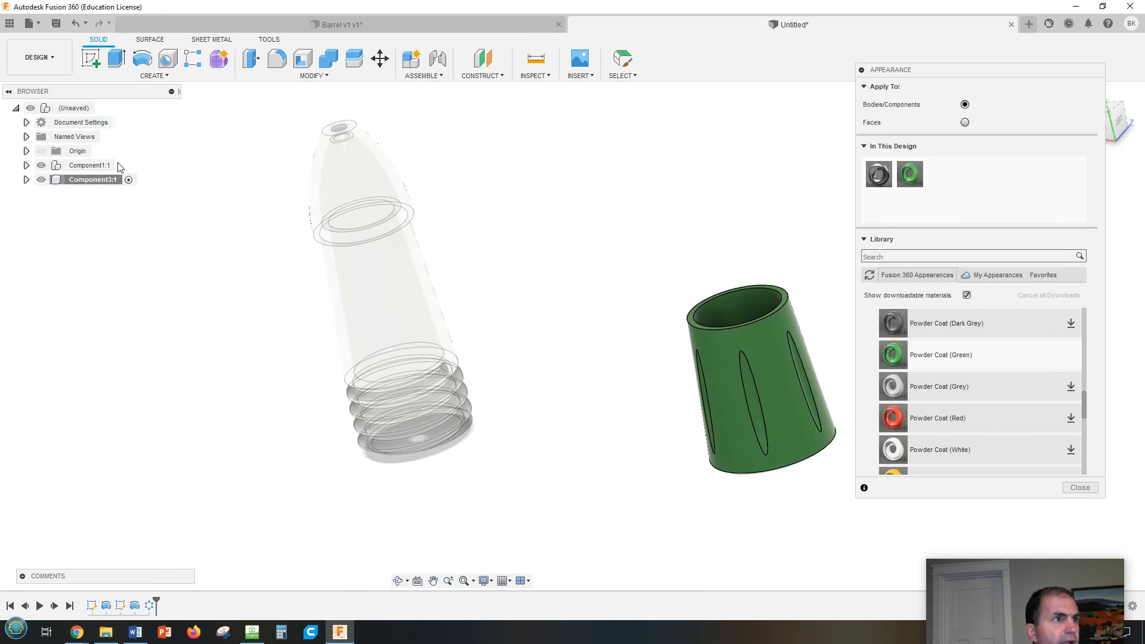
left_click(1089, 489)
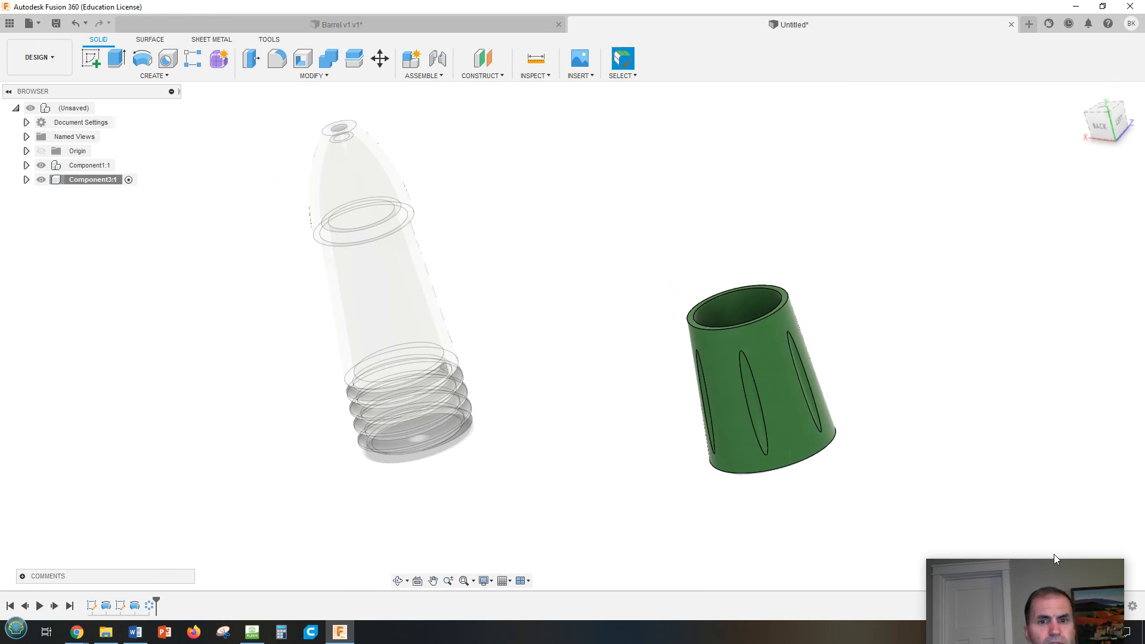
Activate the top-level assembly instead of the tapered tube's component.
left_click(103, 169)
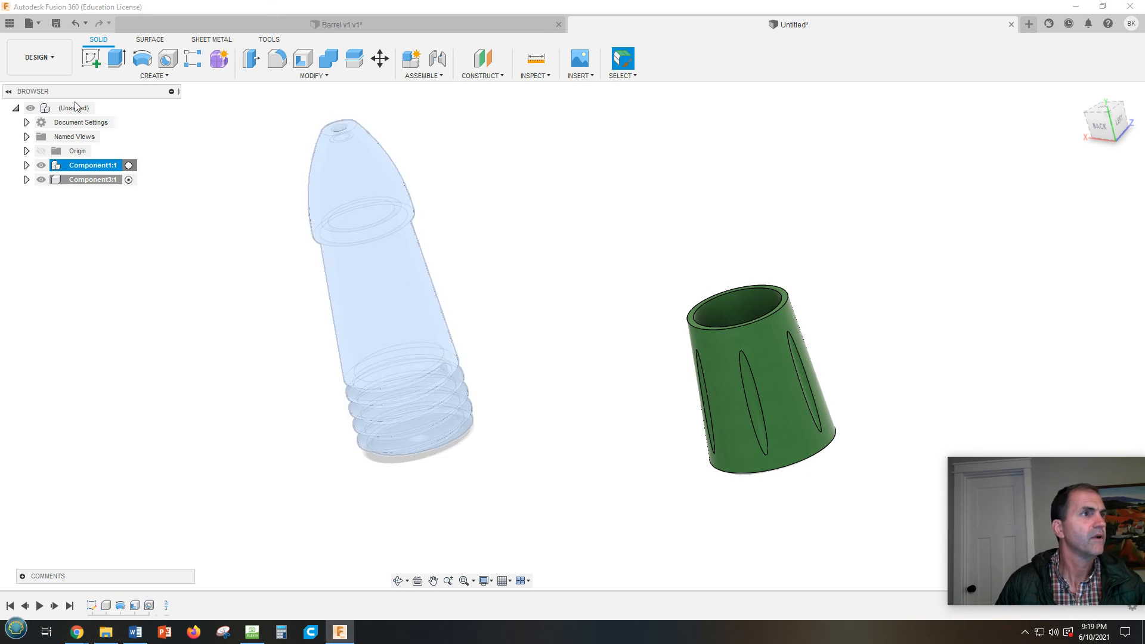
left_click(104, 109)
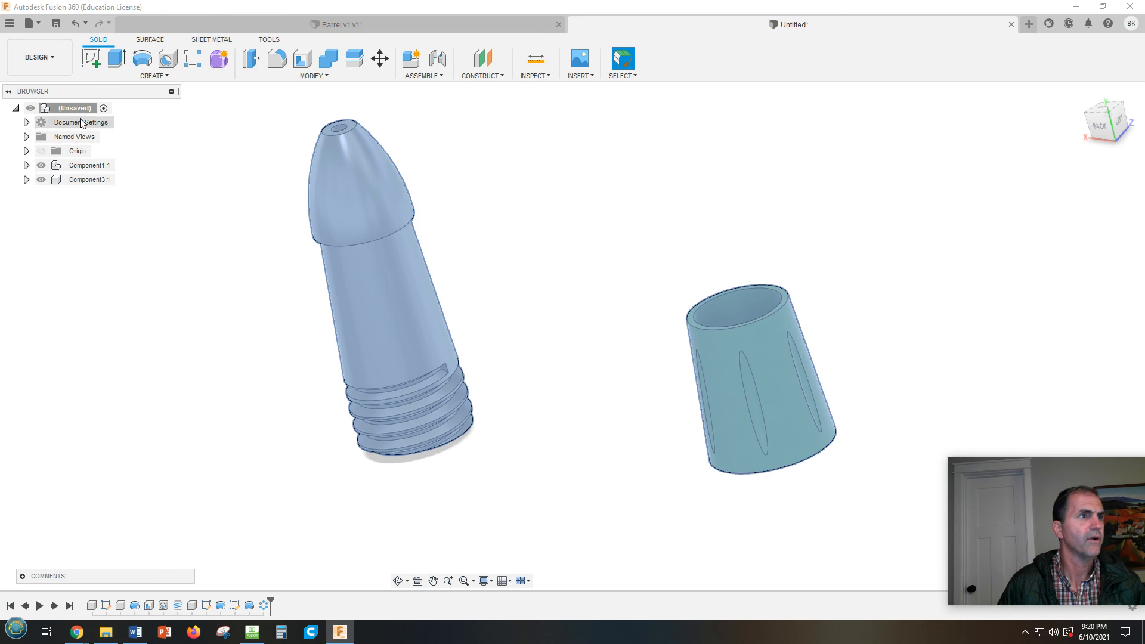
middle_click_drag(559, 407, 587, 415)
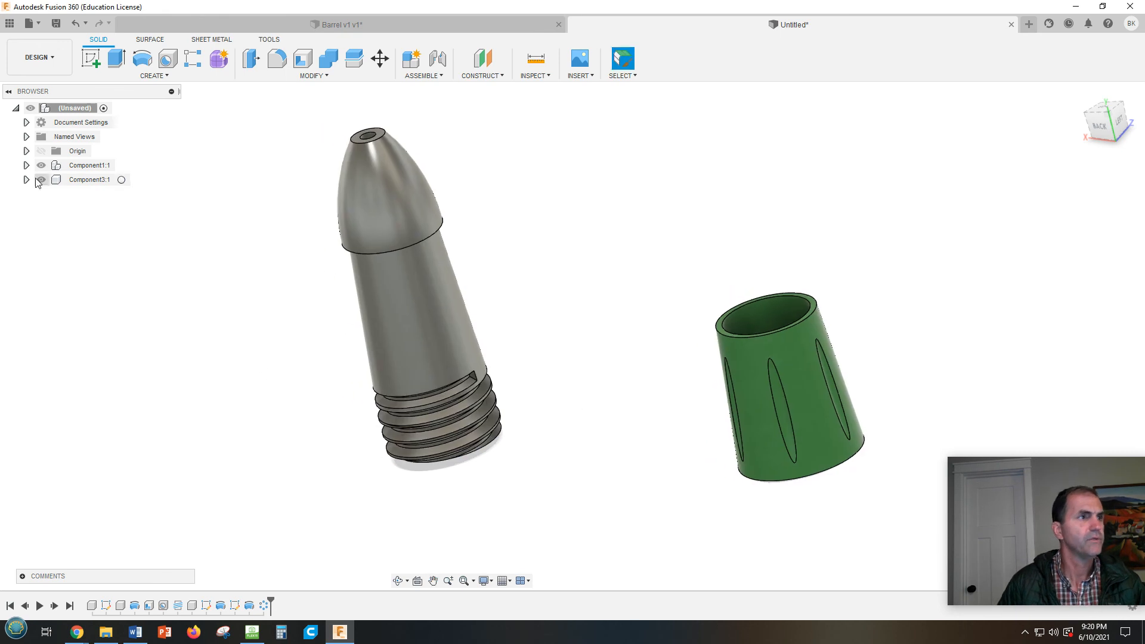
Apply the ABS (White) plastic appearance to the entire threaded tip component.
right_click(82, 166)
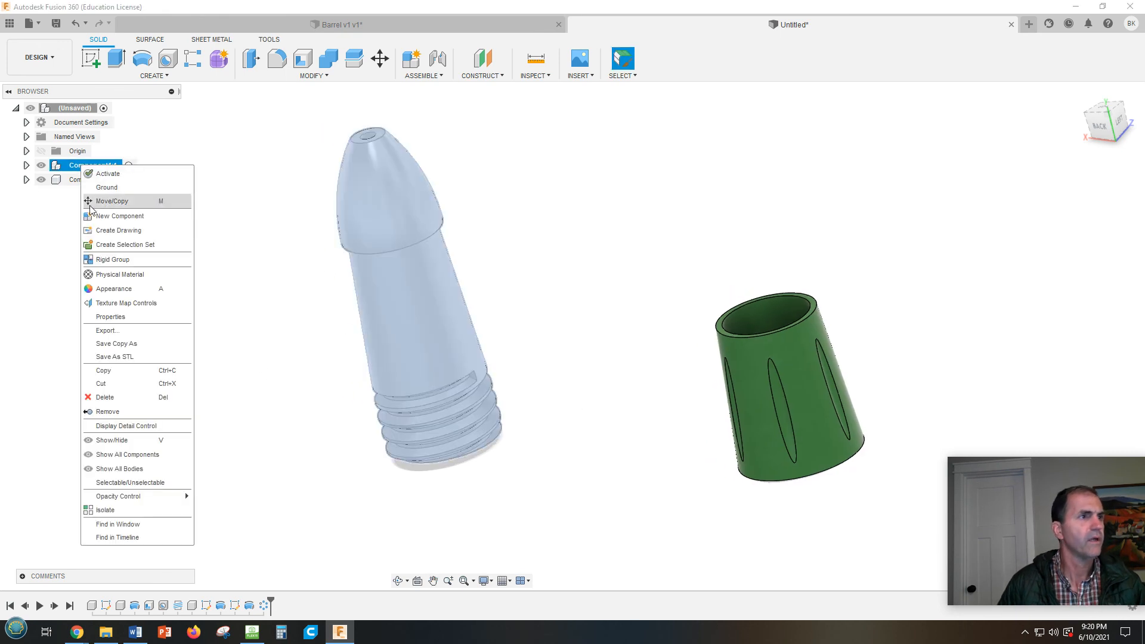
left_click(114, 289)
scroll(993, 421, "down", 3)
scroll(973, 405, "down", 3)
scroll(971, 398, "up", 3)
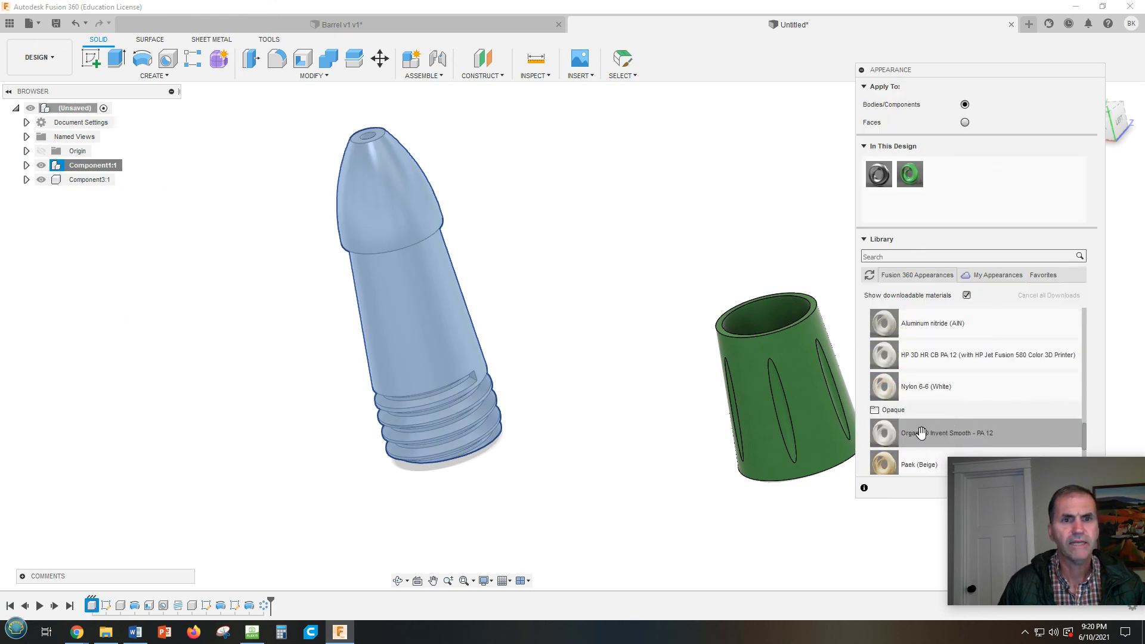
scroll(929, 379, "up", 5)
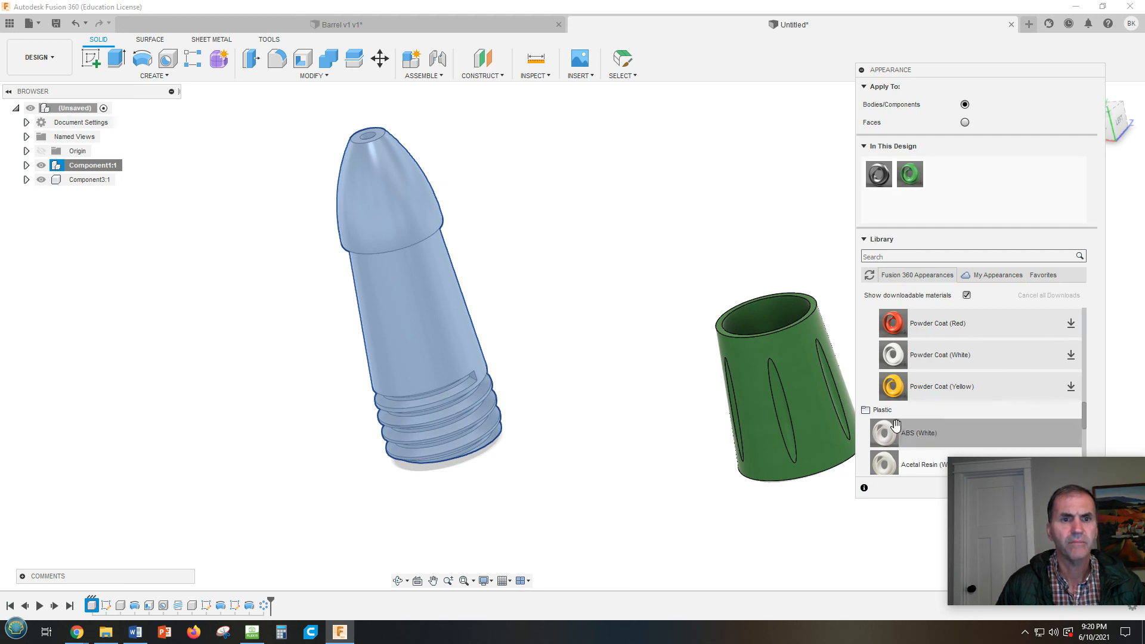
left_click_drag(892, 433, 421, 312)
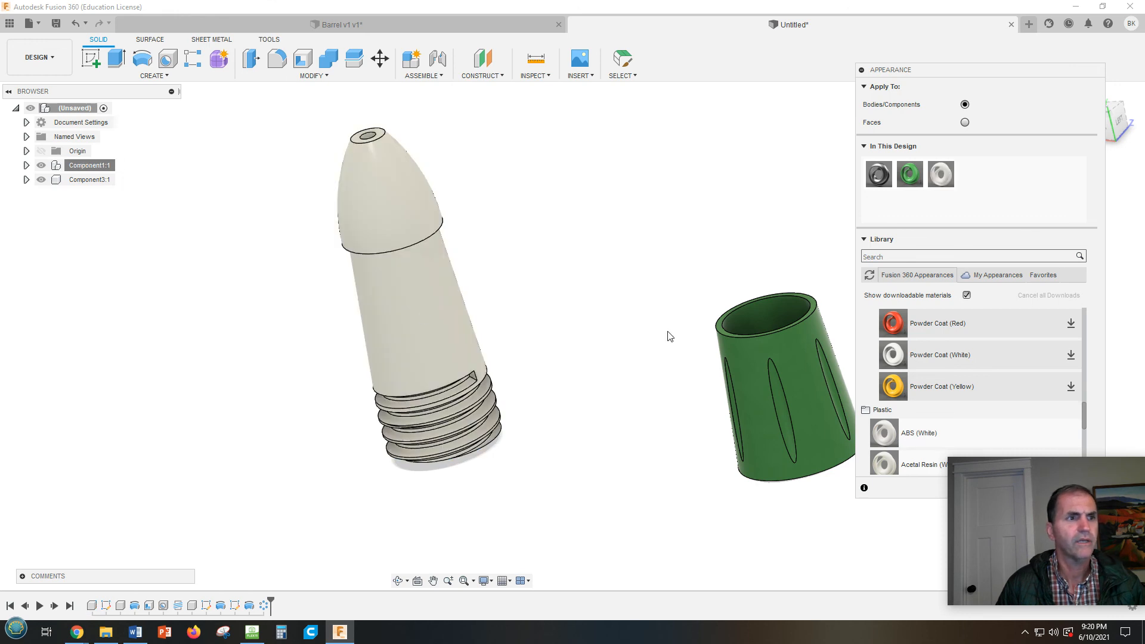
scroll(666, 336, "up", 1)
scroll(666, 335, "down", 2)
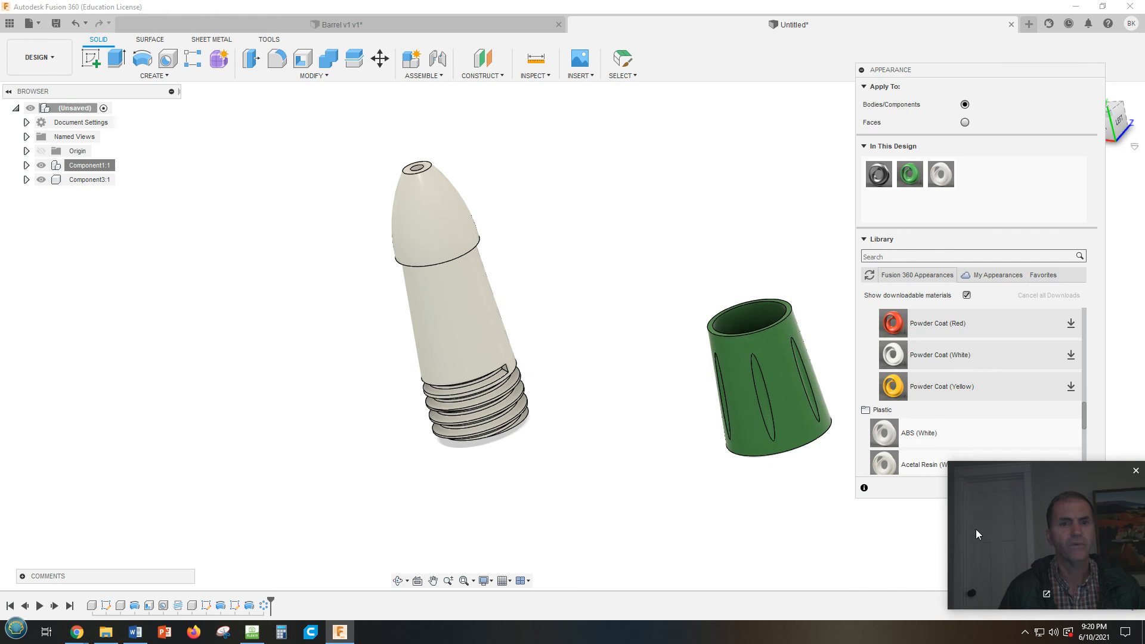
Close the appearance settings and rigidly joint the green tube's end to the shoulder of the white threaded tip.
left_click(1083, 493)
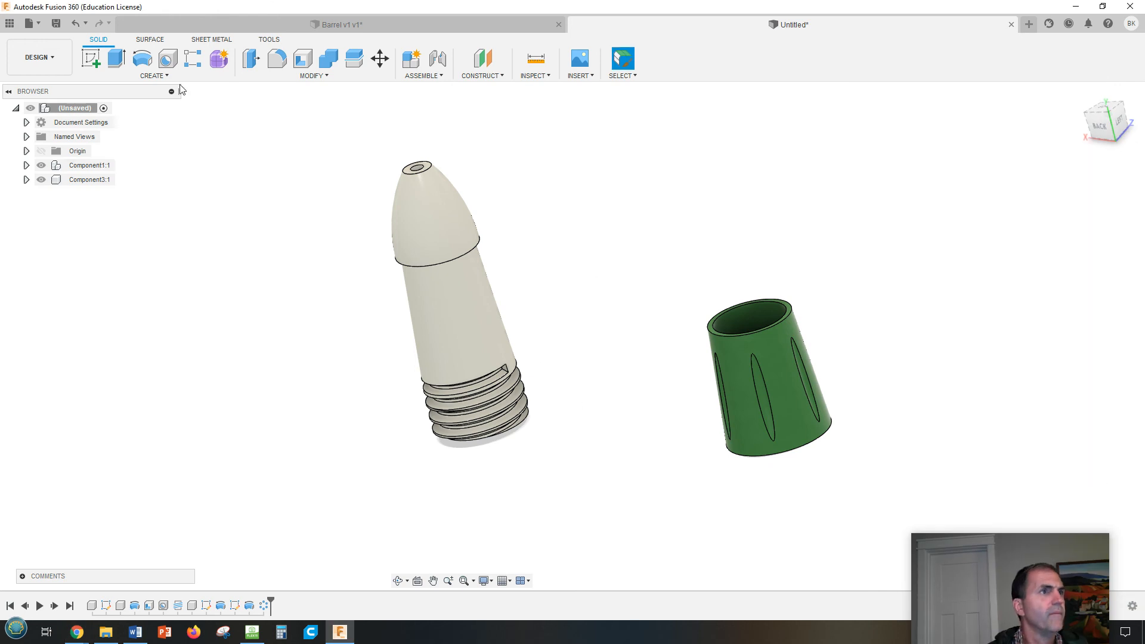
left_click(437, 57)
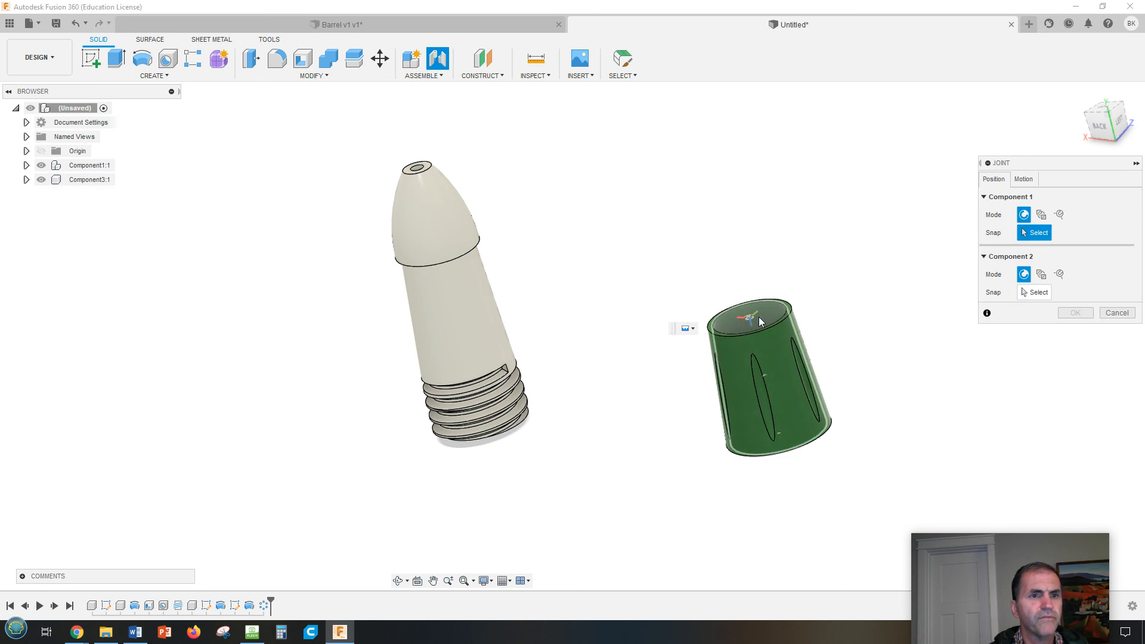
left_click(750, 323)
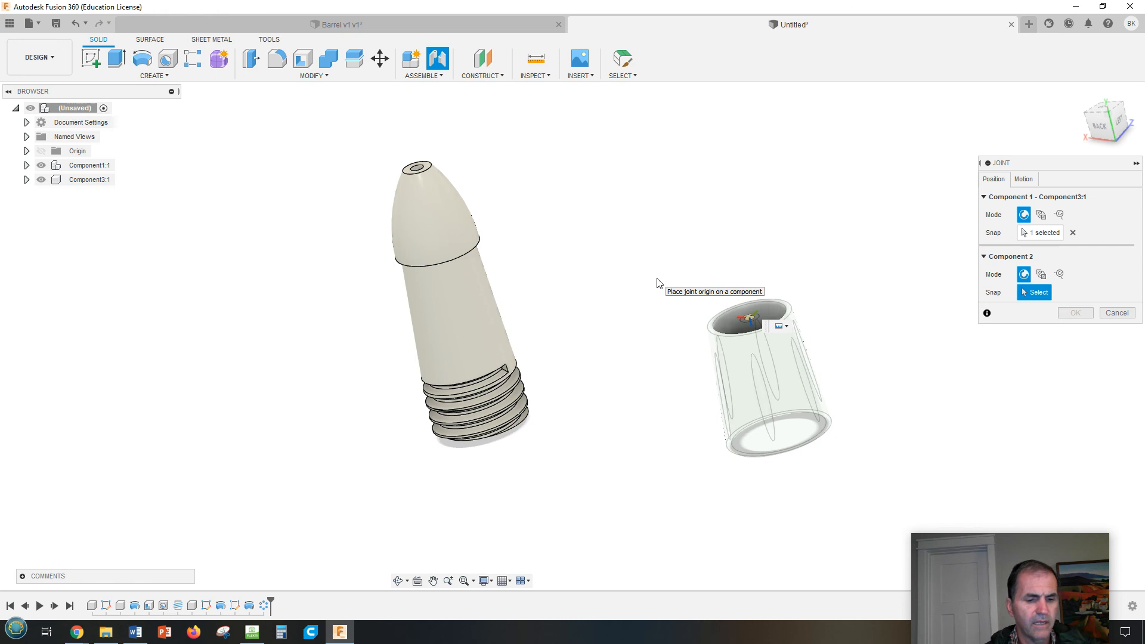
middle_click_drag(665, 276, 660, 209, "shift")
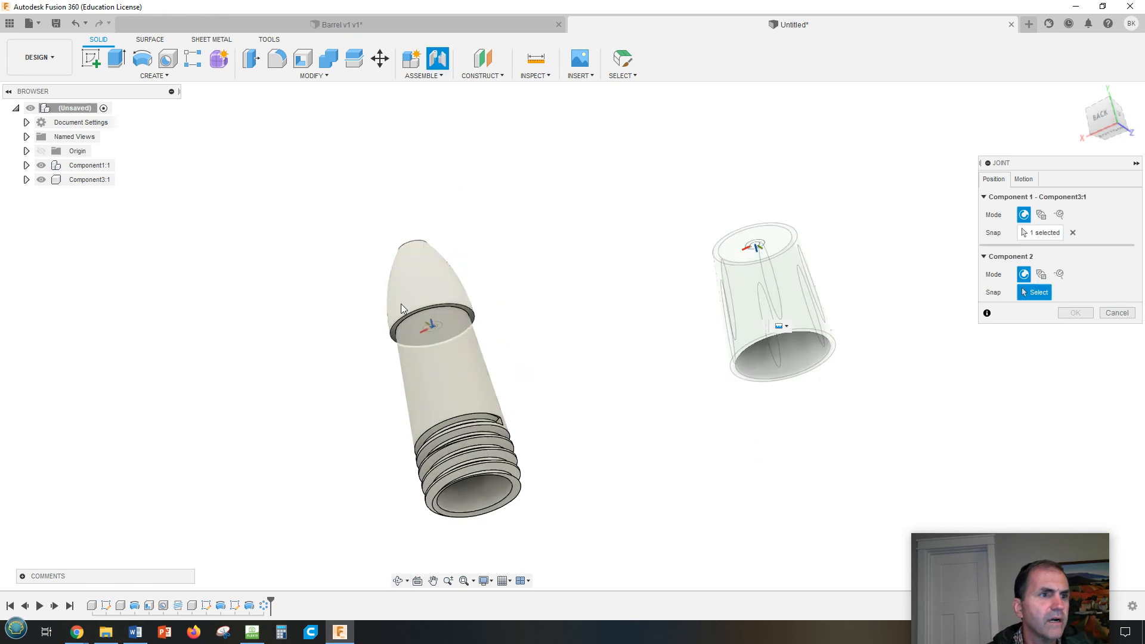
left_click(434, 309)
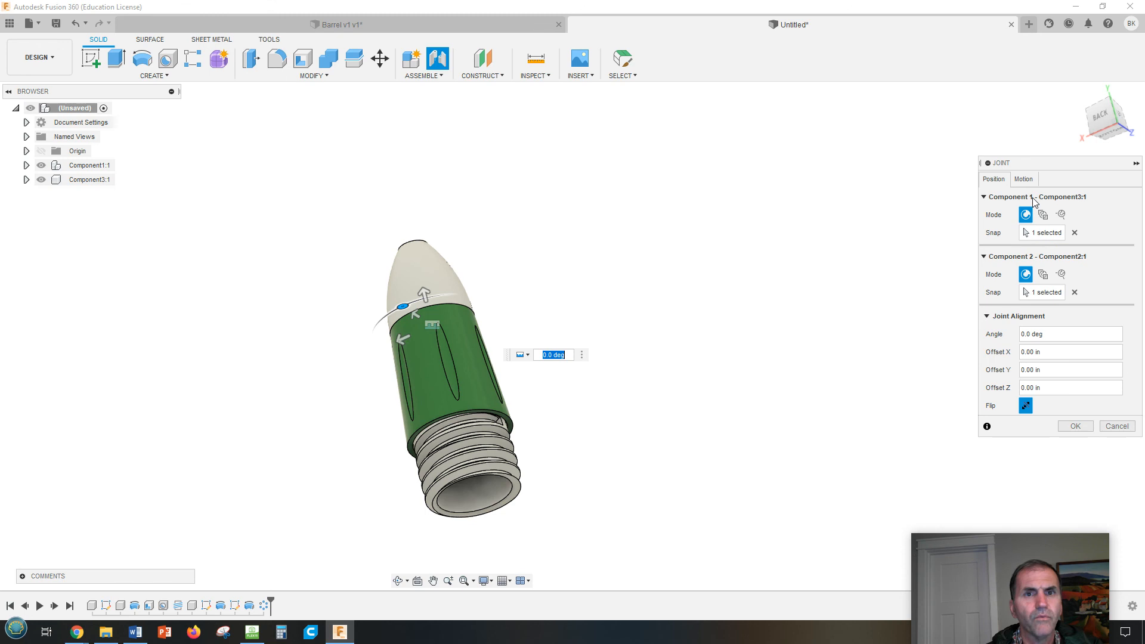
left_click(1023, 179)
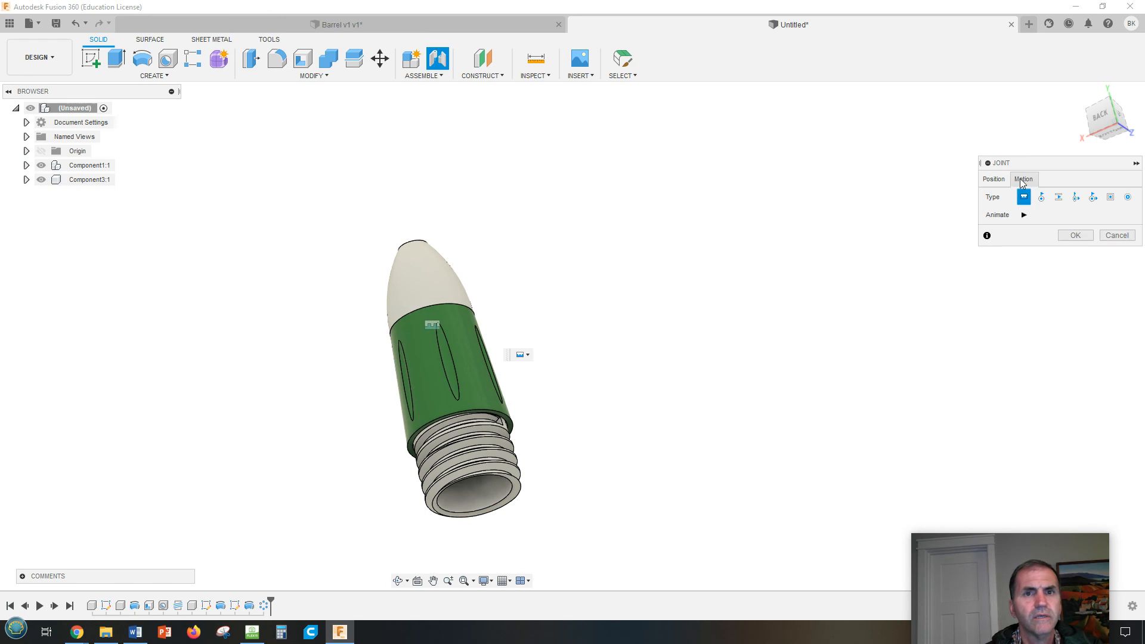
left_click(1075, 235)
middle_click_drag(637, 396, 736, 314, "shift")
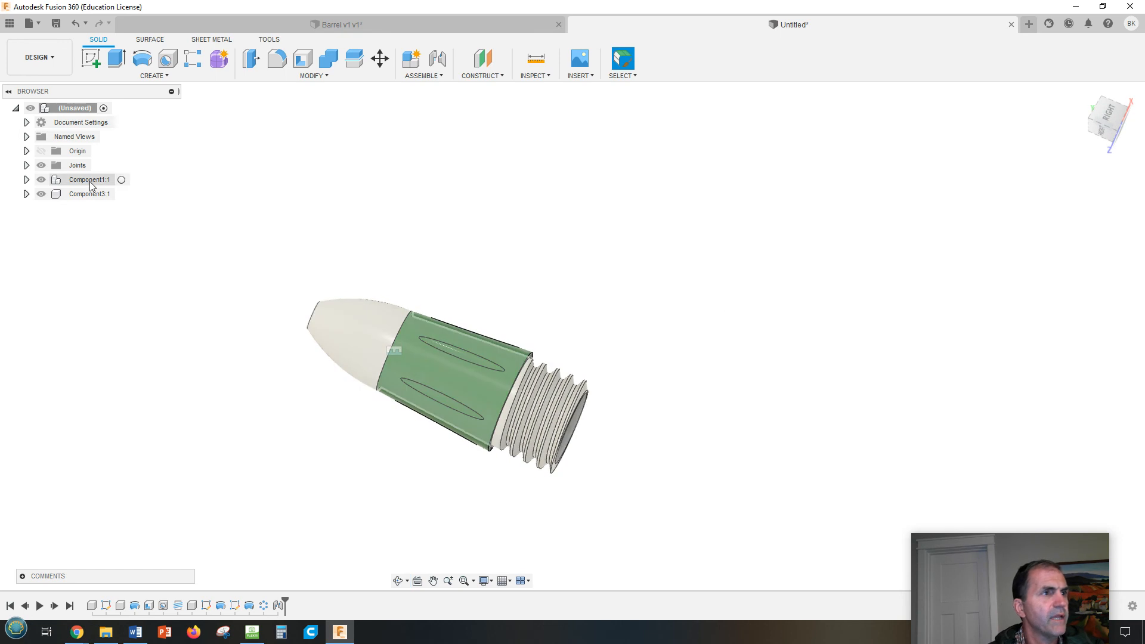
right_click(72, 109)
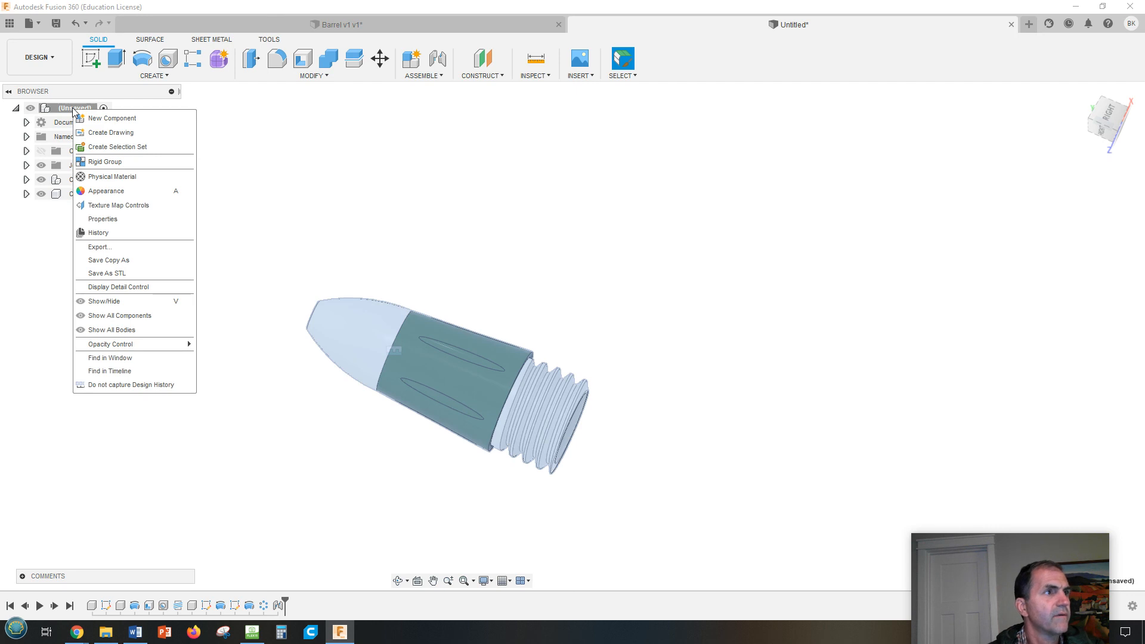
key("Escape")
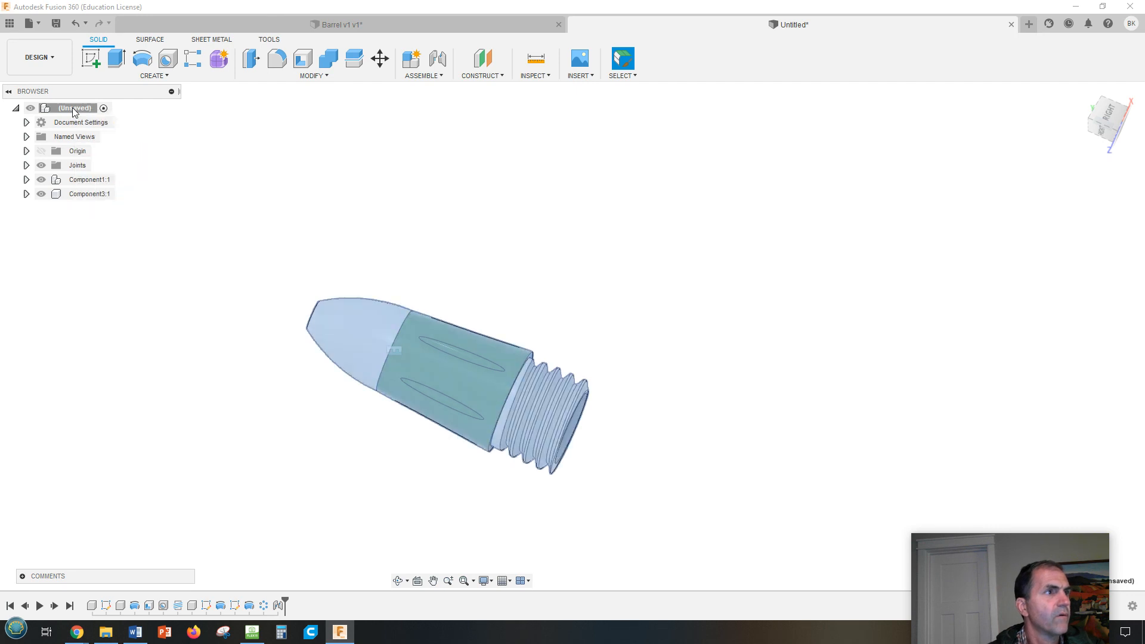
right_click(73, 107)
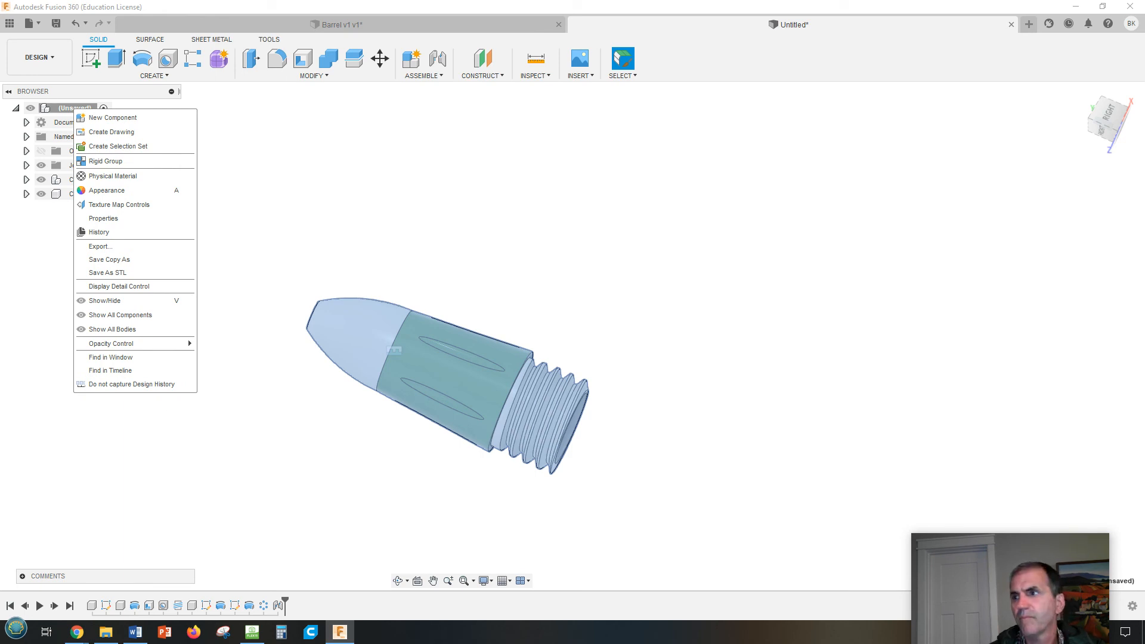
left_click(1051, 263)
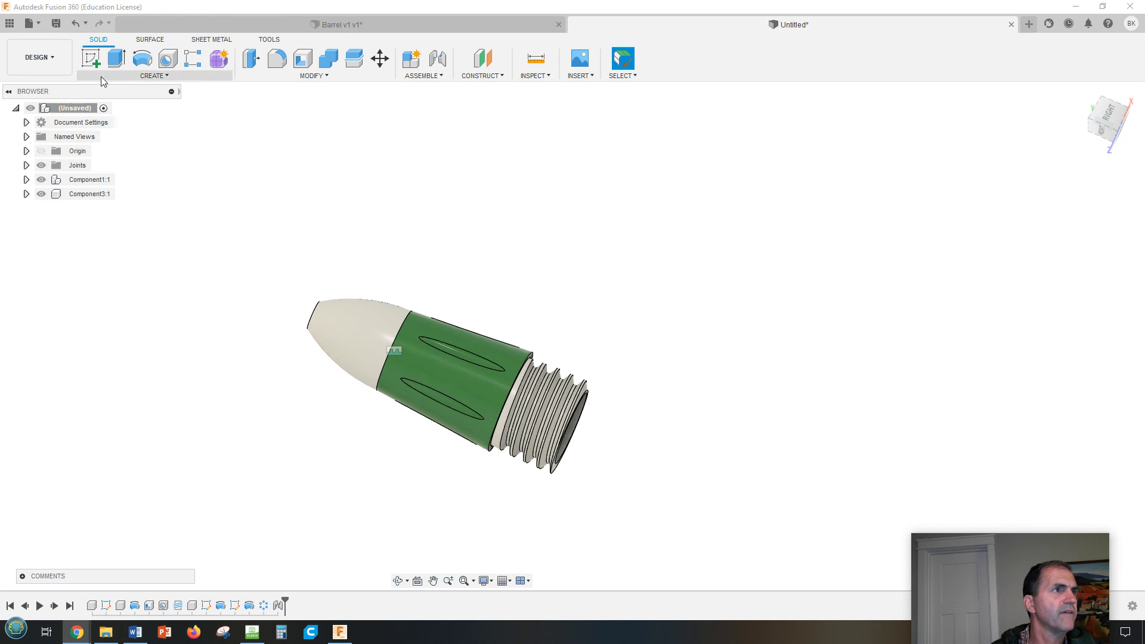
Save the design as Pen Tip Subassembly in the current project folder.
left_click(56, 24)
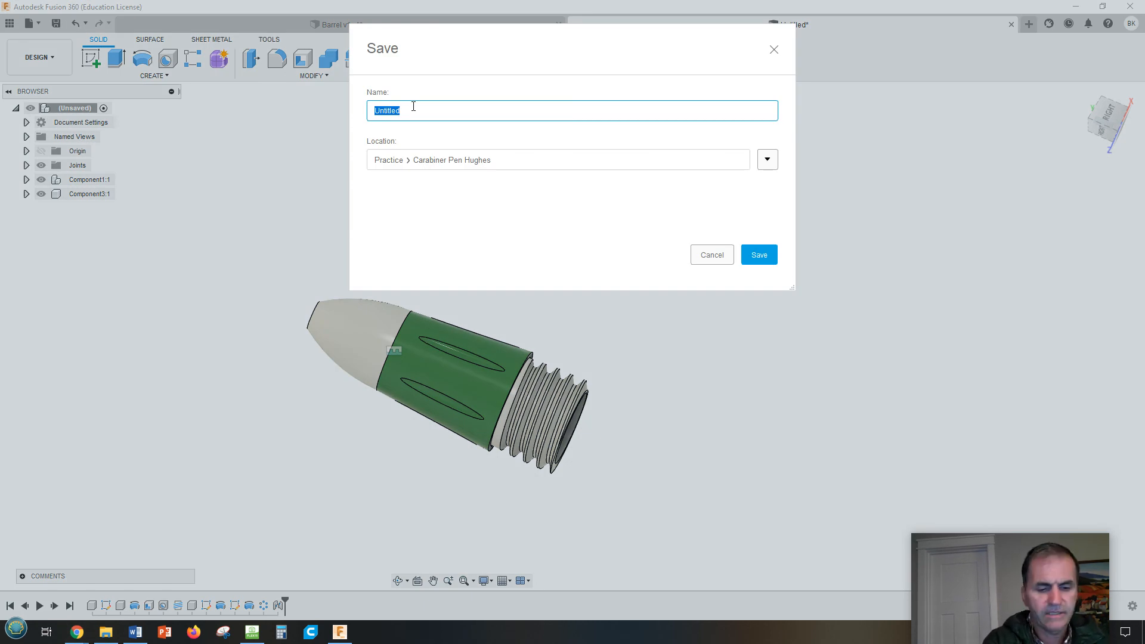
type("Pen Tip Subassembly")
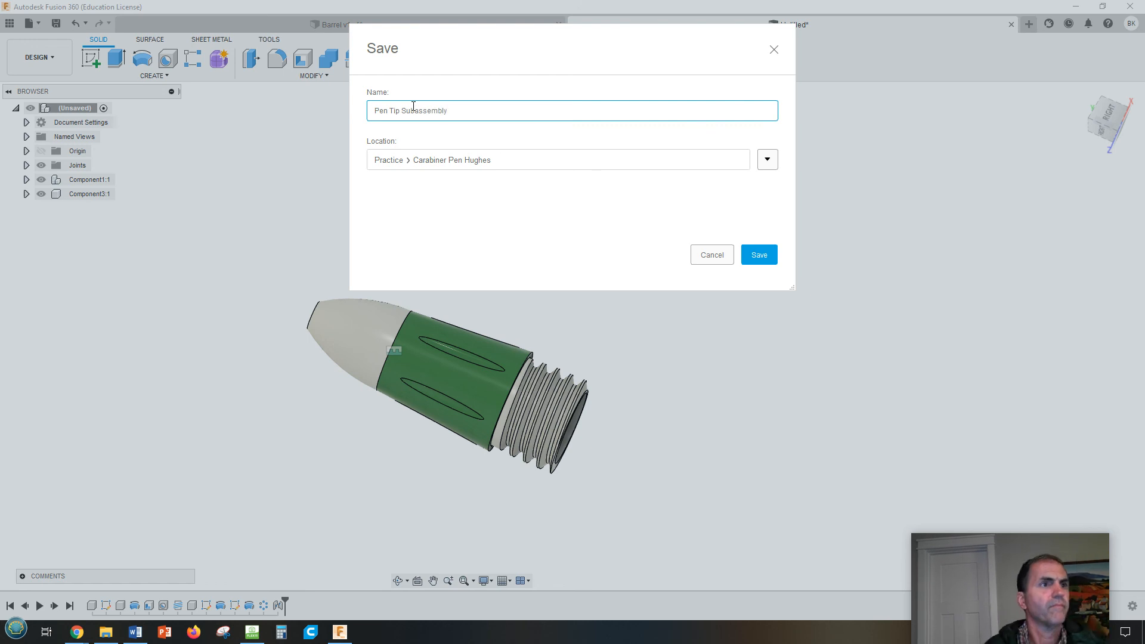
left_click(759, 255)
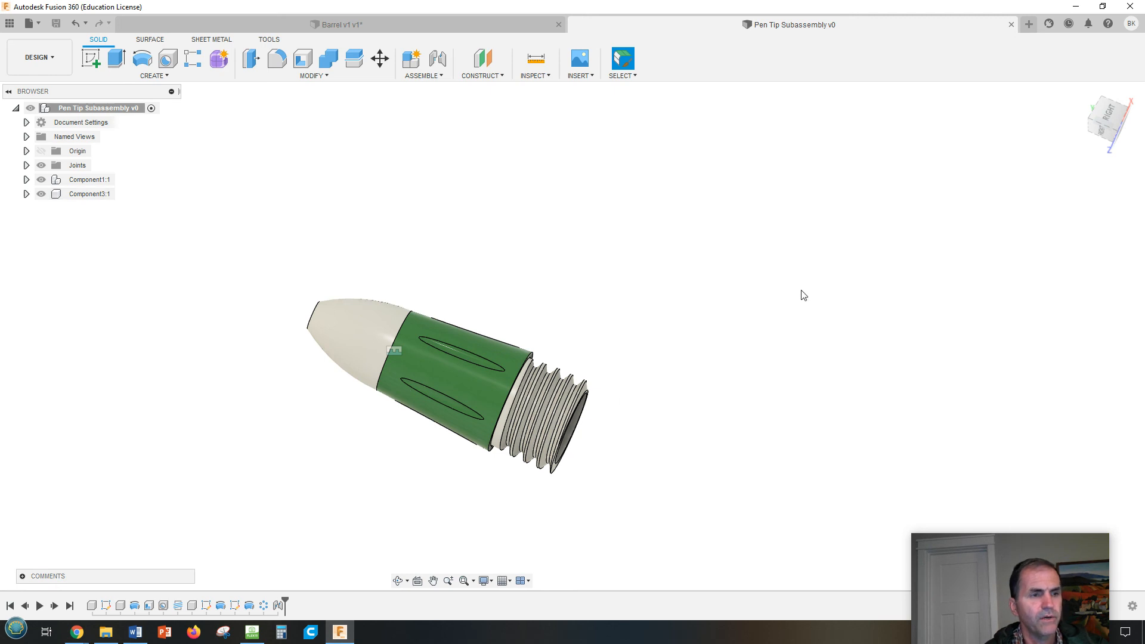
scroll(743, 349, "down", 2)
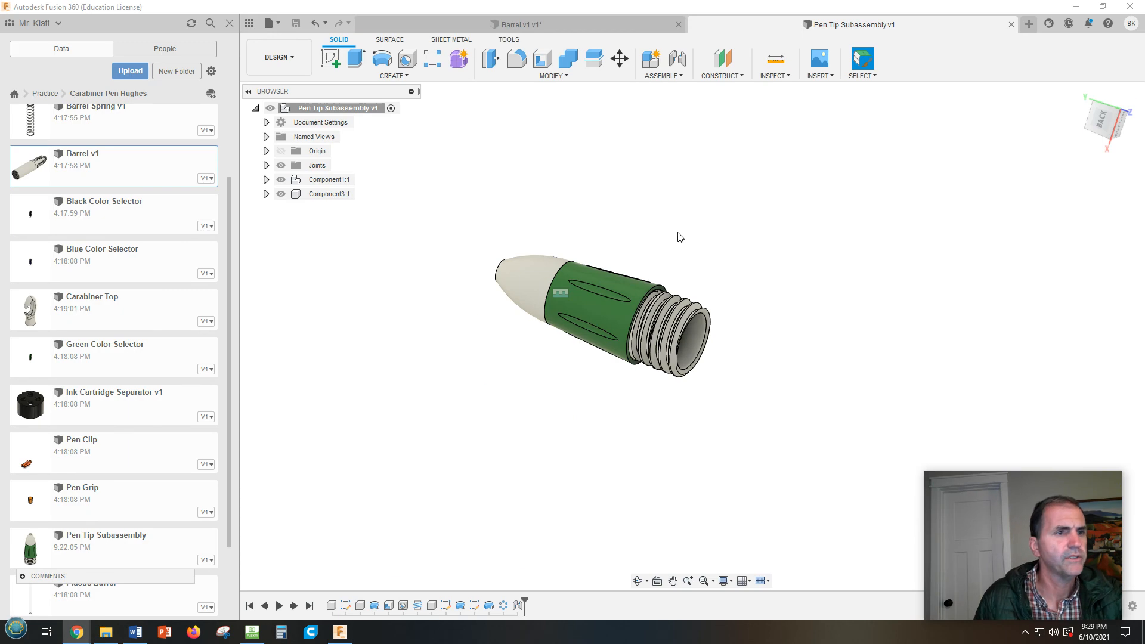
scroll(475, 370, "down", 1)
scroll(643, 288, "down", 3)
scroll(643, 288, "up", 3)
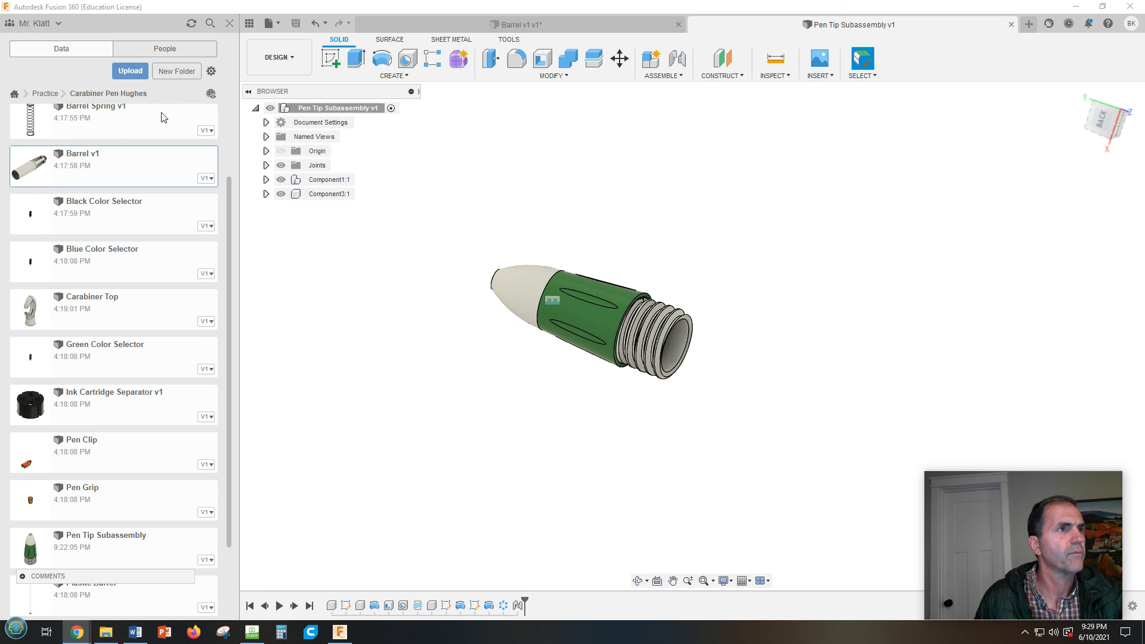
left_click(250, 24)
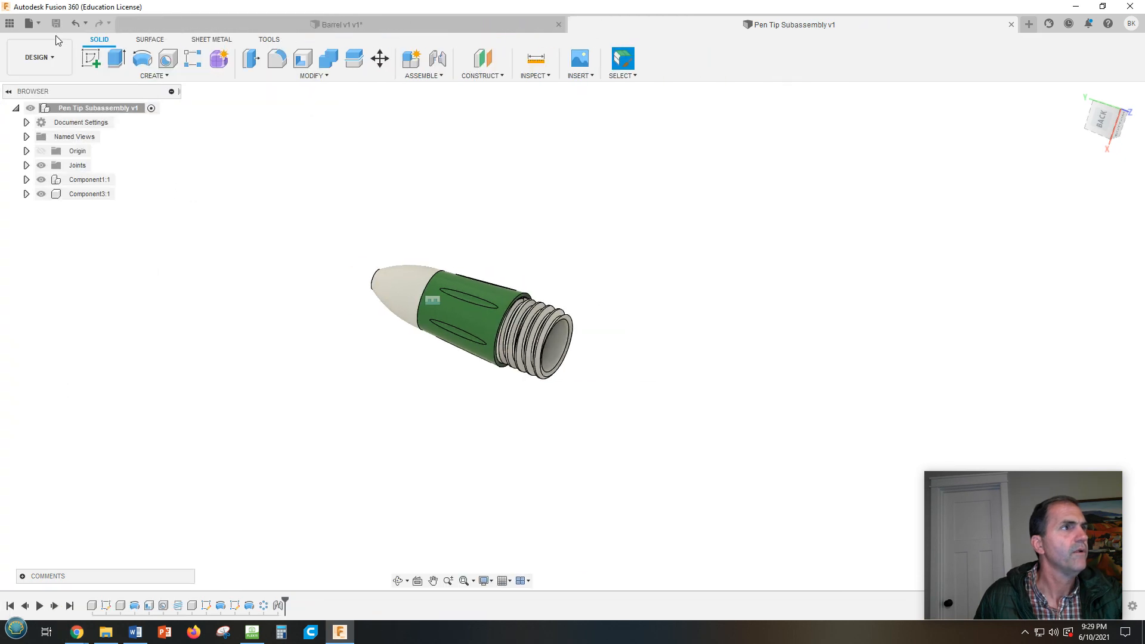
Create a new design and save it as Pen Assembly in the same project folder.
left_click(35, 25)
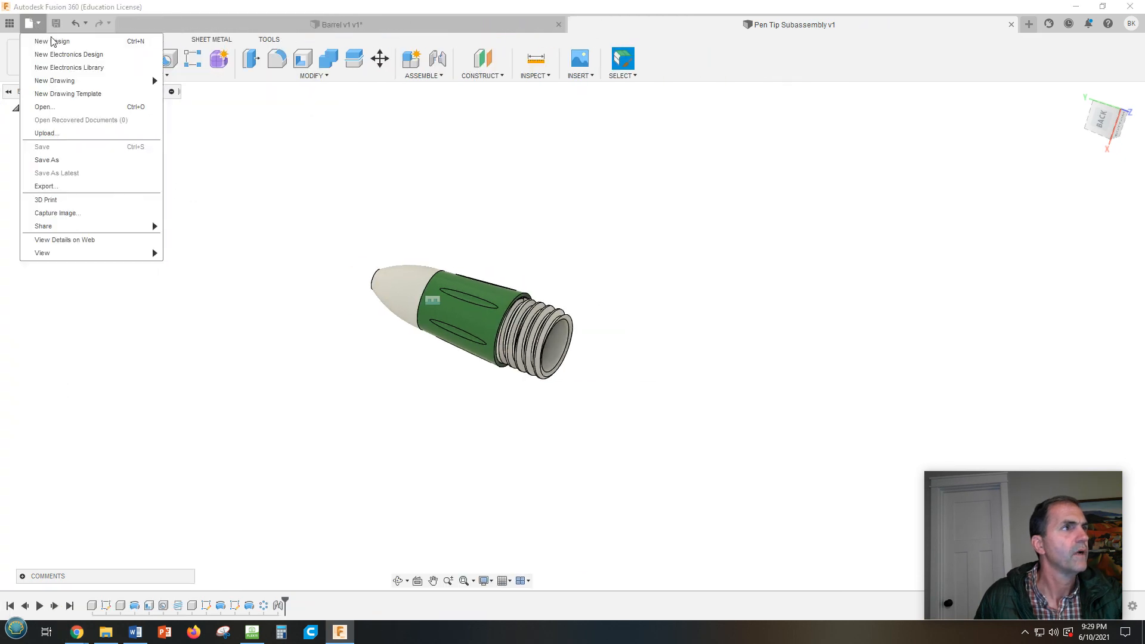
left_click(59, 41)
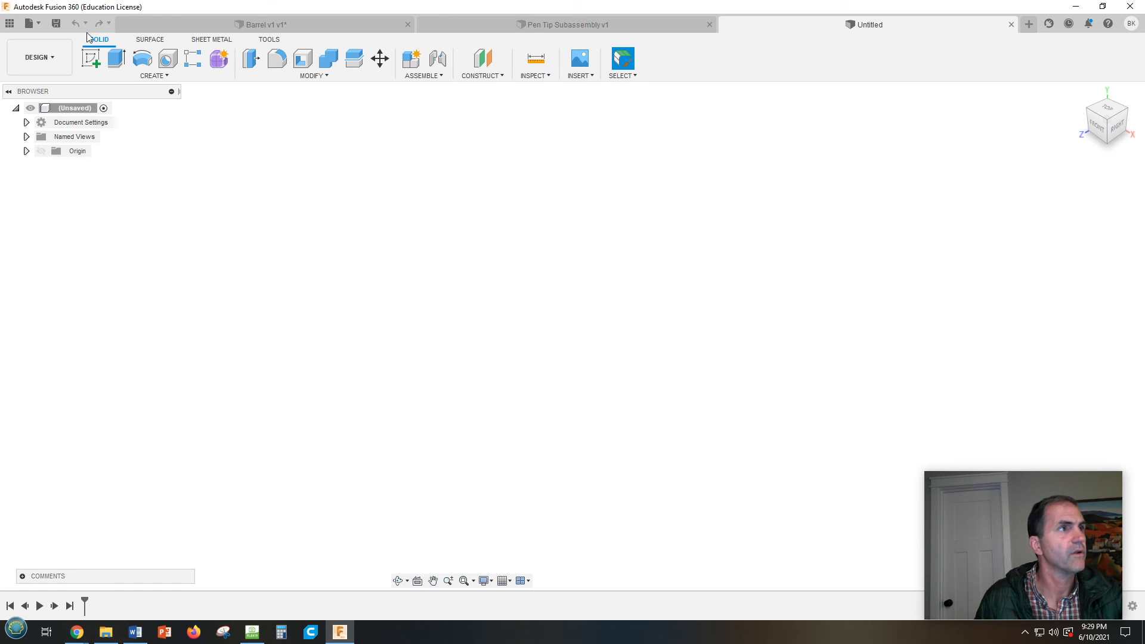
left_click(55, 24)
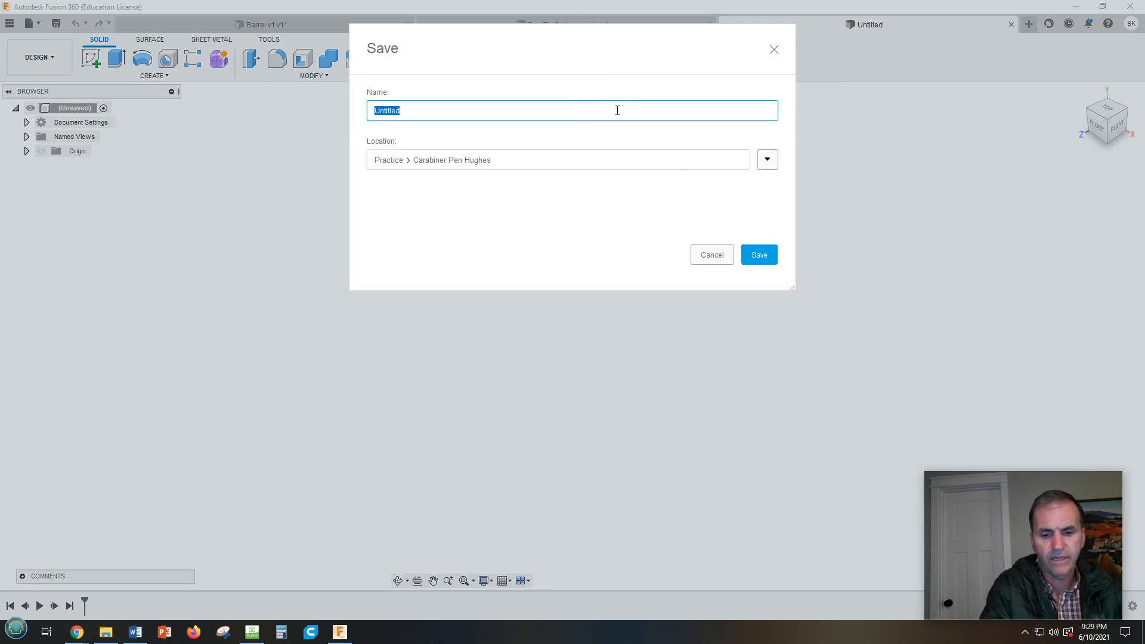
type("p")
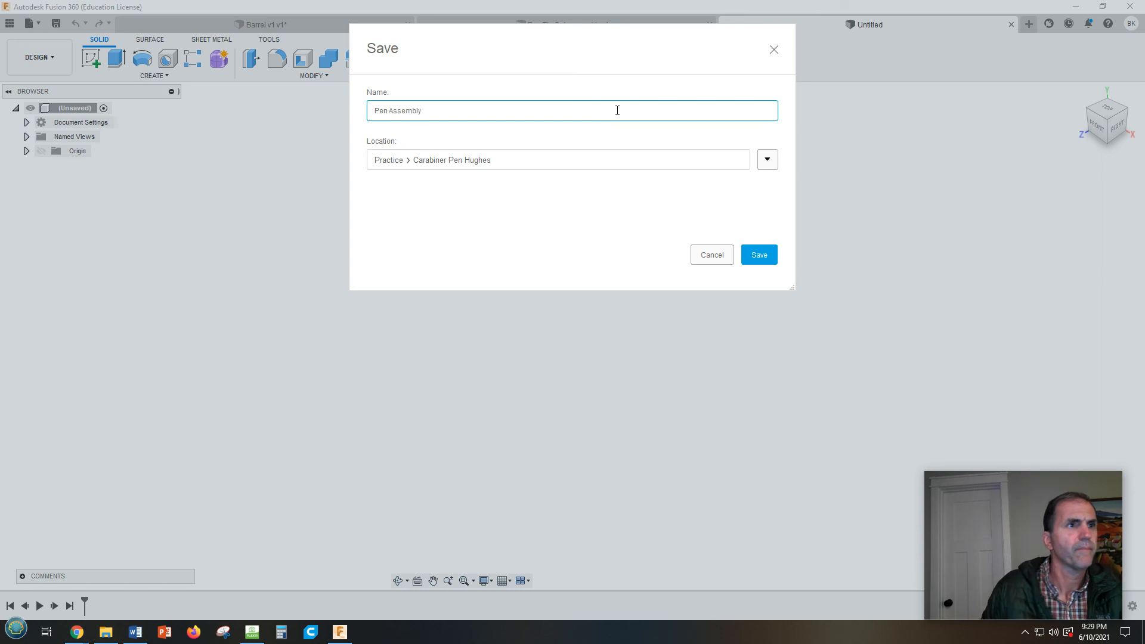
left_click(759, 257)
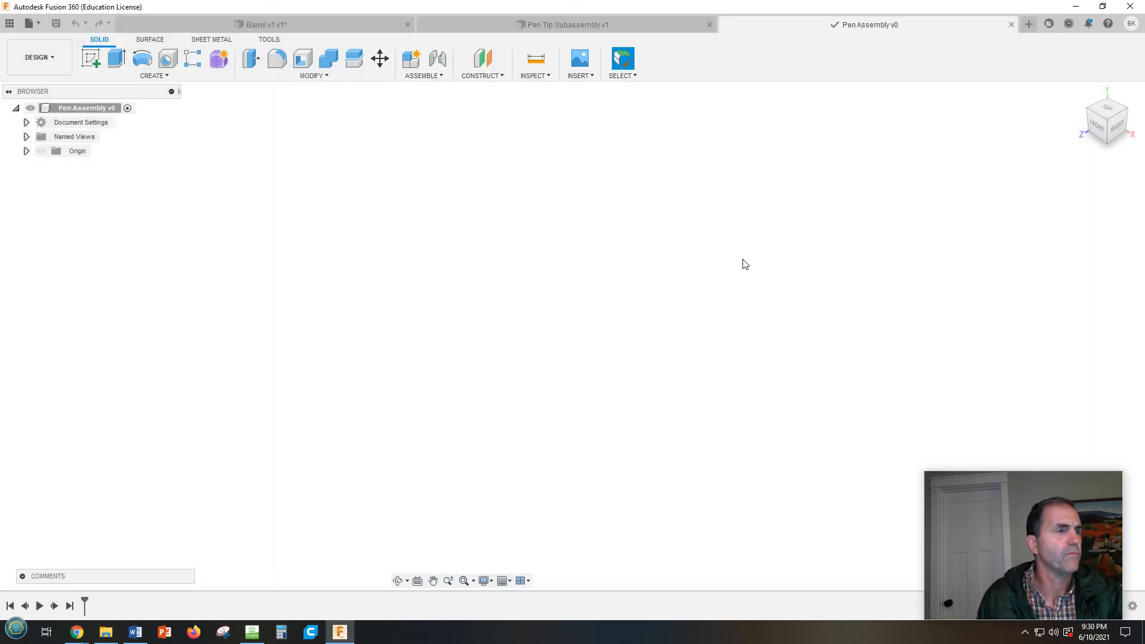
Insert the Barrel v1 part from the project folder into the assembly at its default position.
left_click(9, 24)
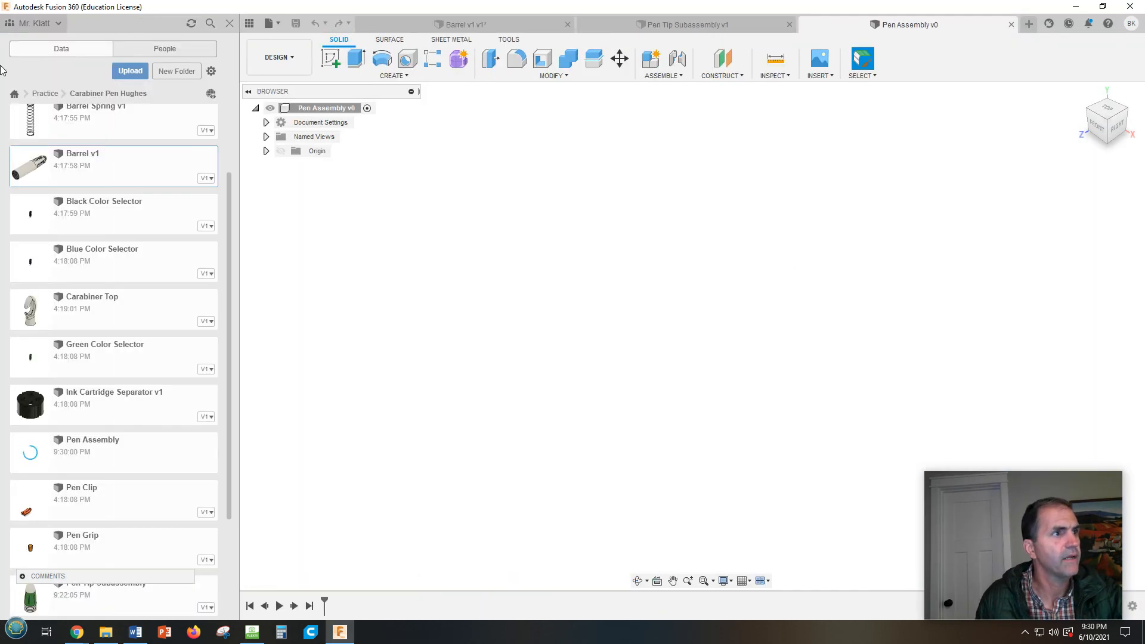
scroll(141, 418, "up", 3)
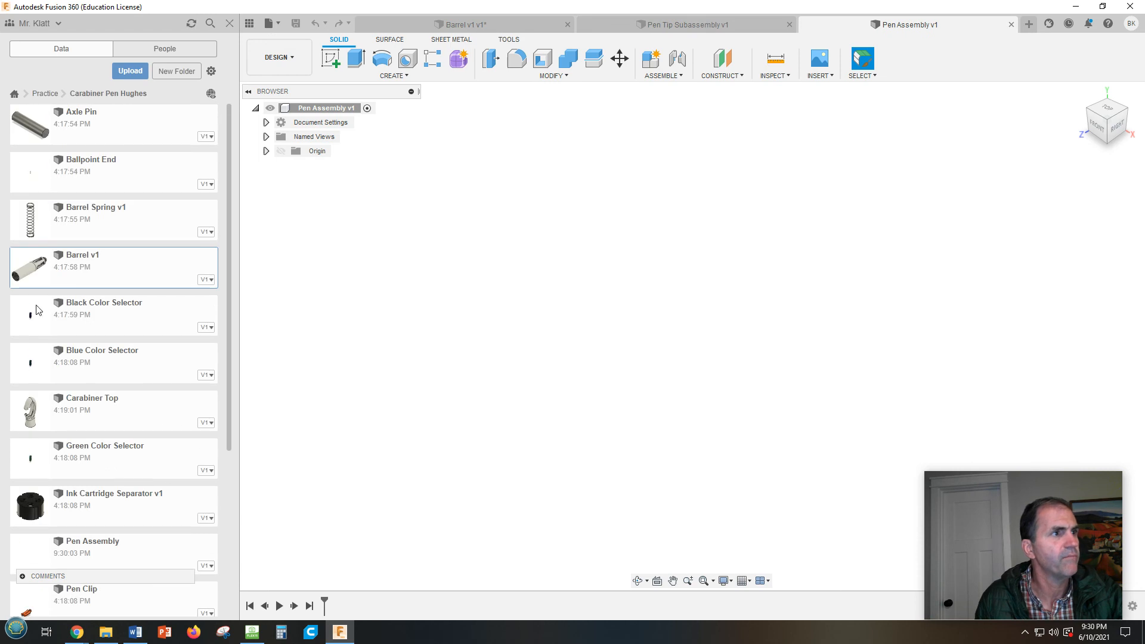
left_click_drag(27, 274, 634, 238)
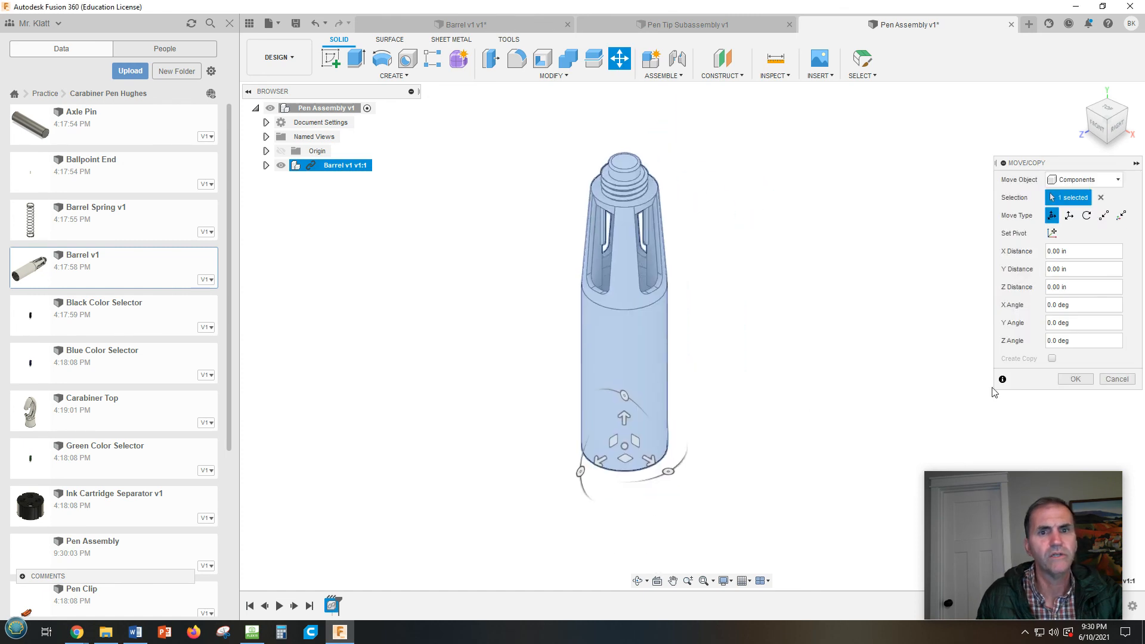
left_click(1075, 380)
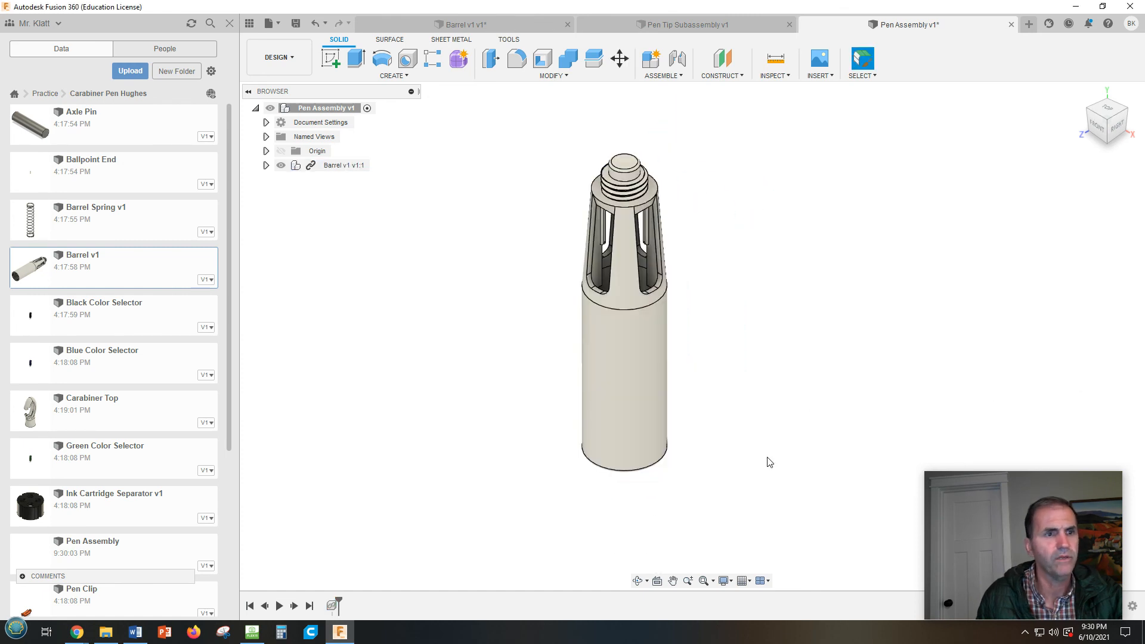
Insert the Pen Tip Subassembly into the assembly and move it clear of the barrel.
middle_click_drag(728, 445, 593, 325, "shift")
scroll(58, 463, "down", 5)
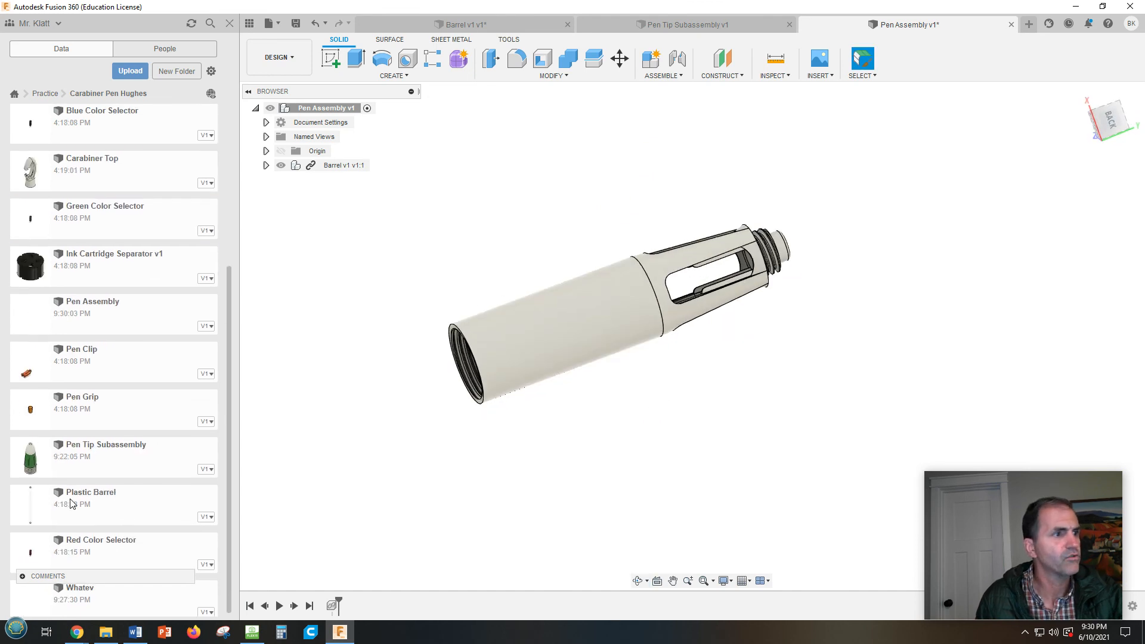
left_click_drag(72, 454, 658, 444)
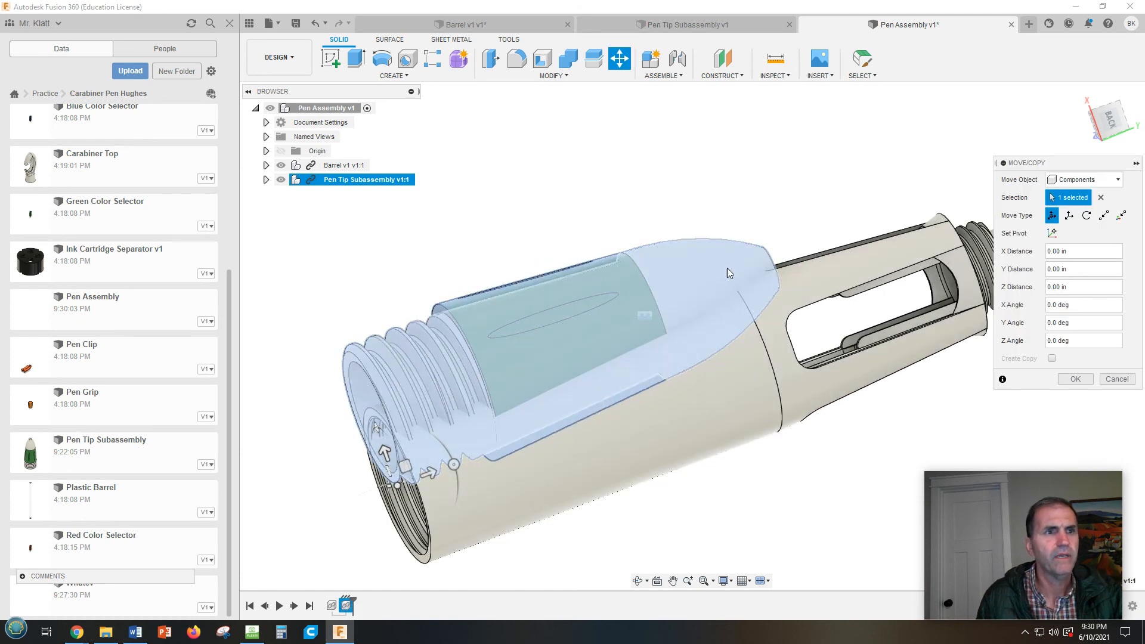
left_click(718, 239)
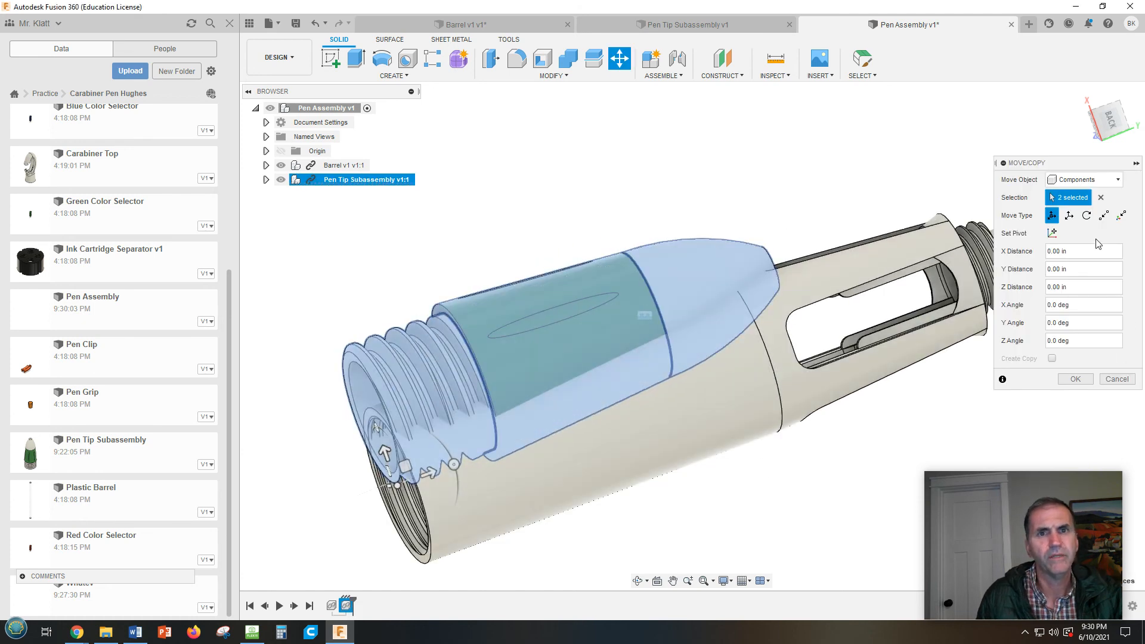
left_click(1087, 216)
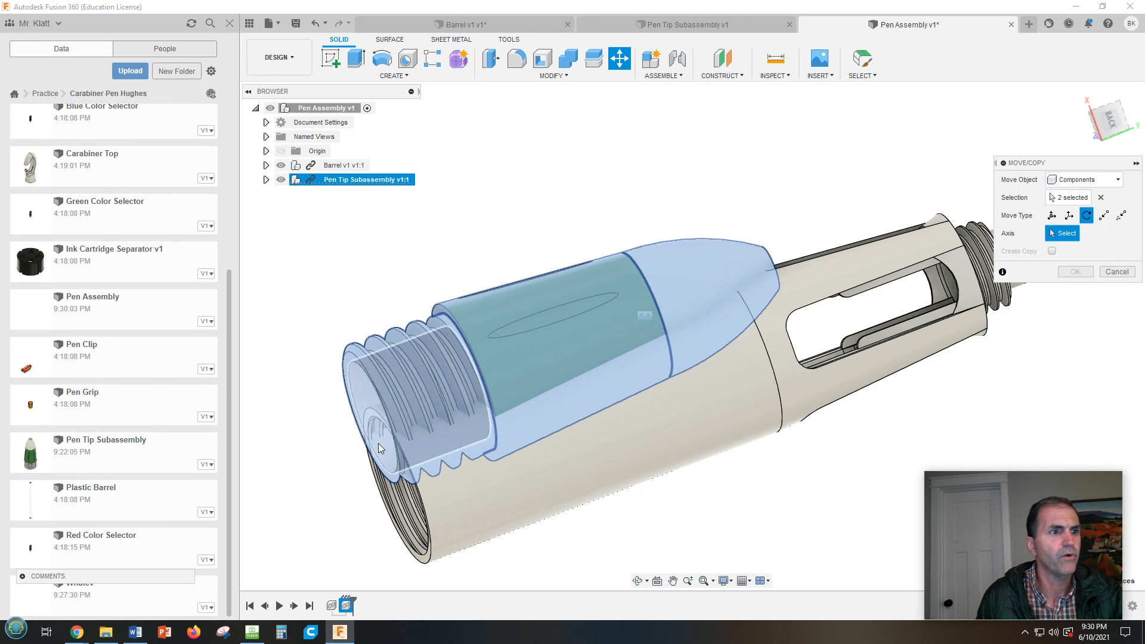
left_click(720, 289)
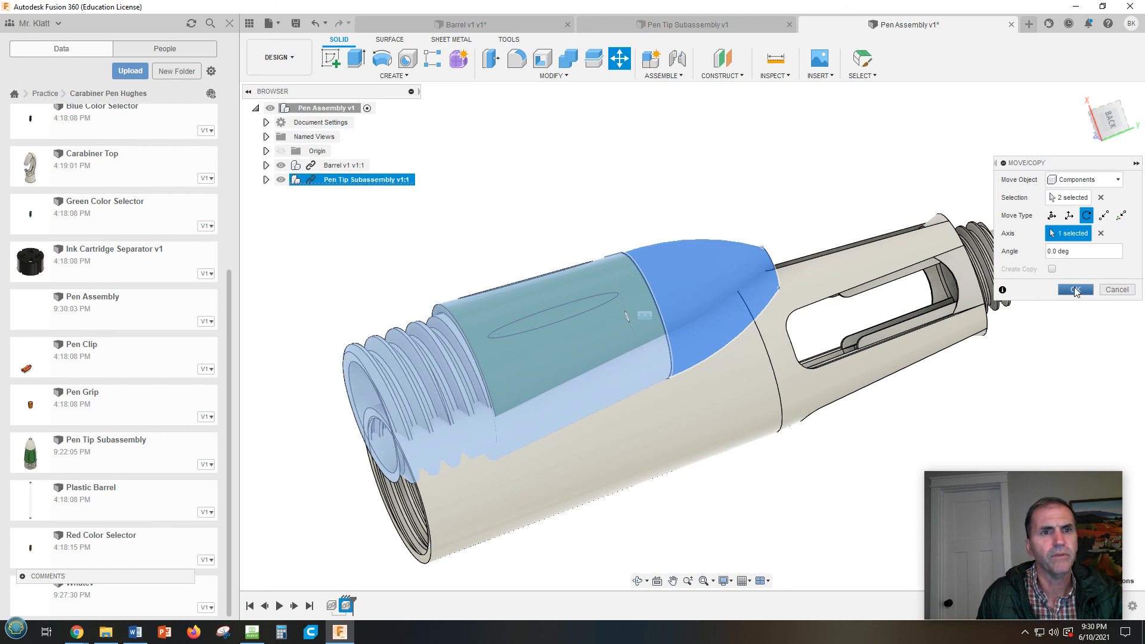
left_click(1076, 290)
left_click_drag(632, 295, 667, 168)
Join the green grip's circular edge beside the threads to the barrel's open threaded end, flipping the alignment so the tip points outward.
middle_click_drag(785, 506, 925, 465)
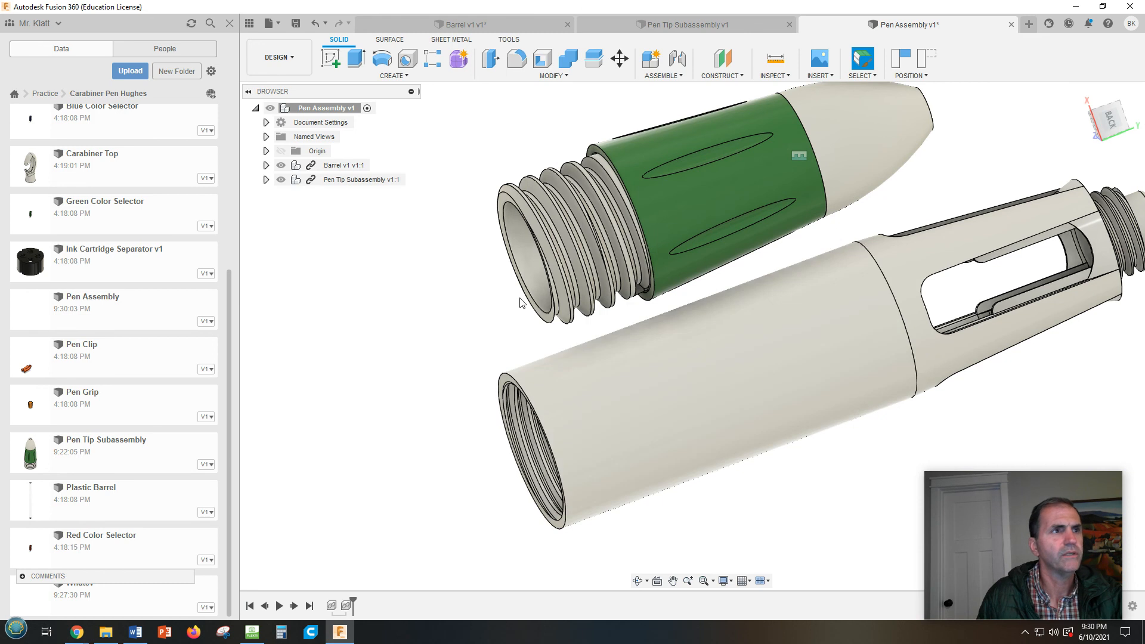
left_click(677, 59)
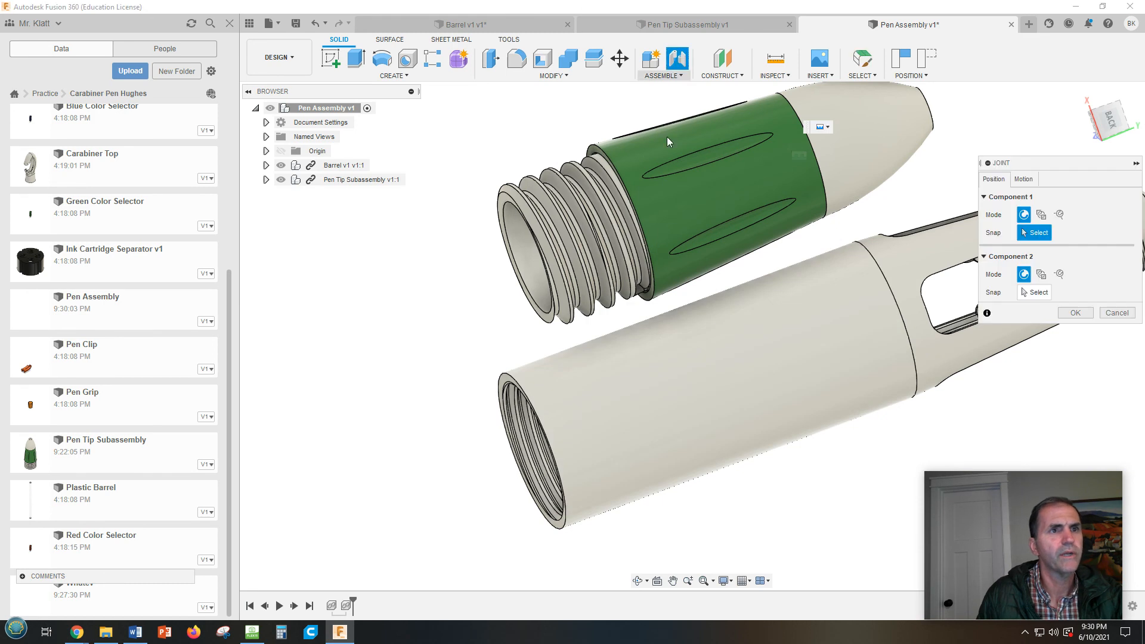
left_click(639, 226)
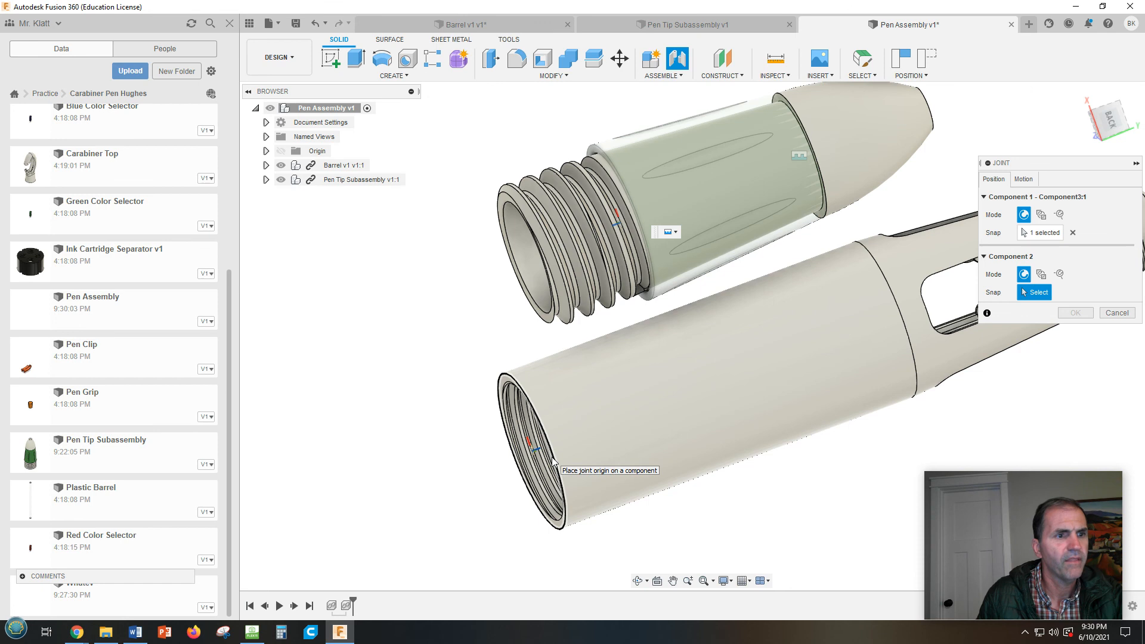
left_click(552, 457)
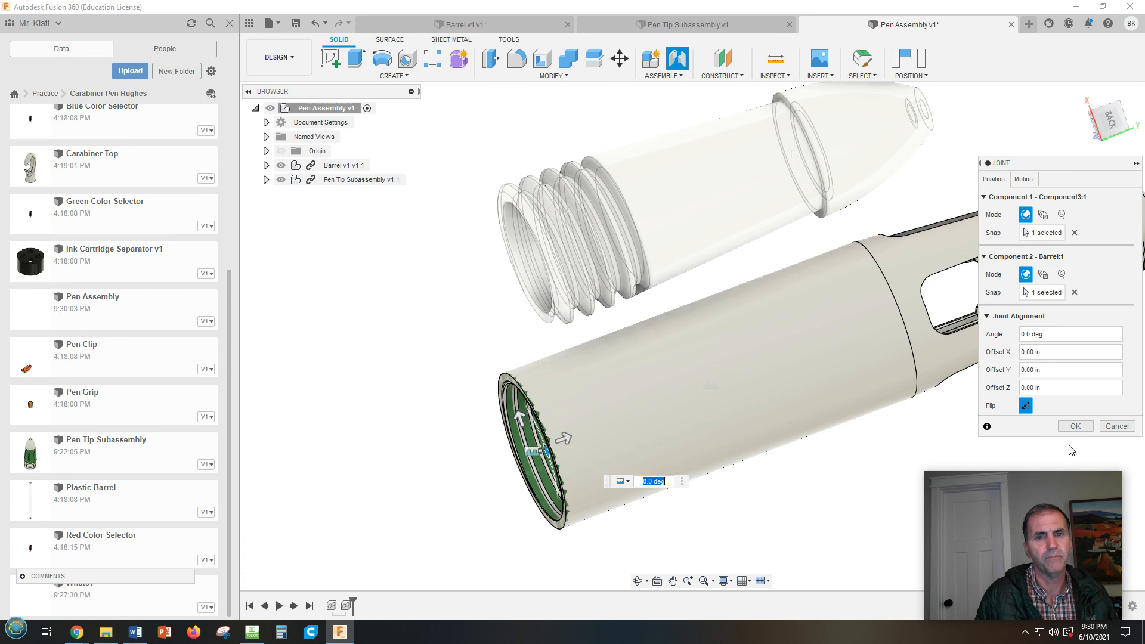
left_click(1027, 407)
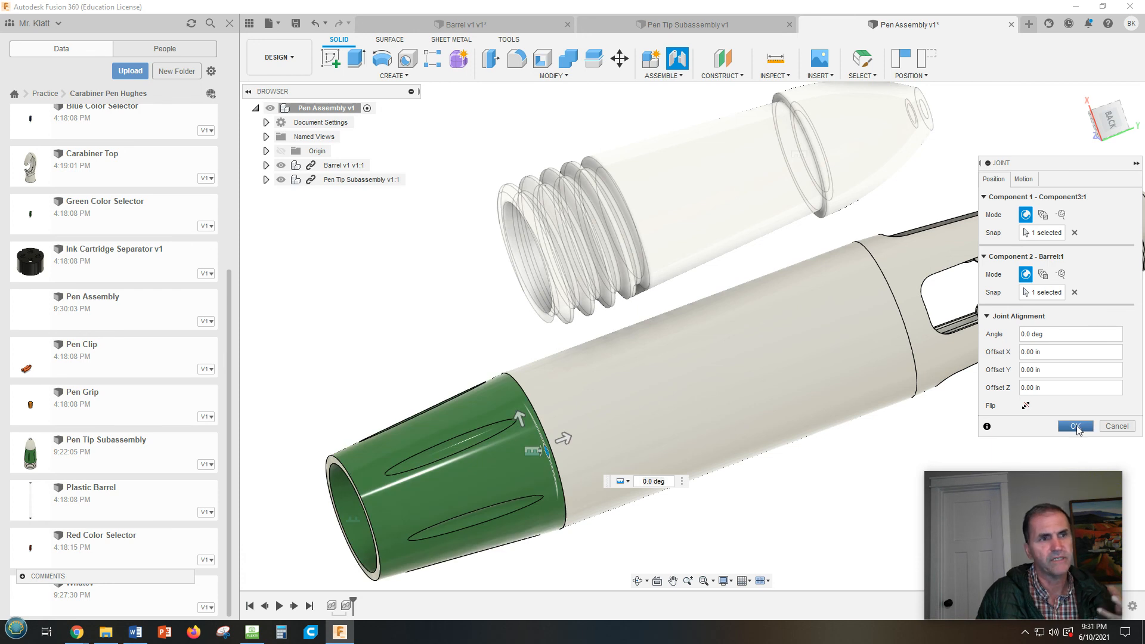
left_click(1075, 427)
Hide the project file browser and examine the joined pen from both ends.
scroll(742, 422, "down", 5)
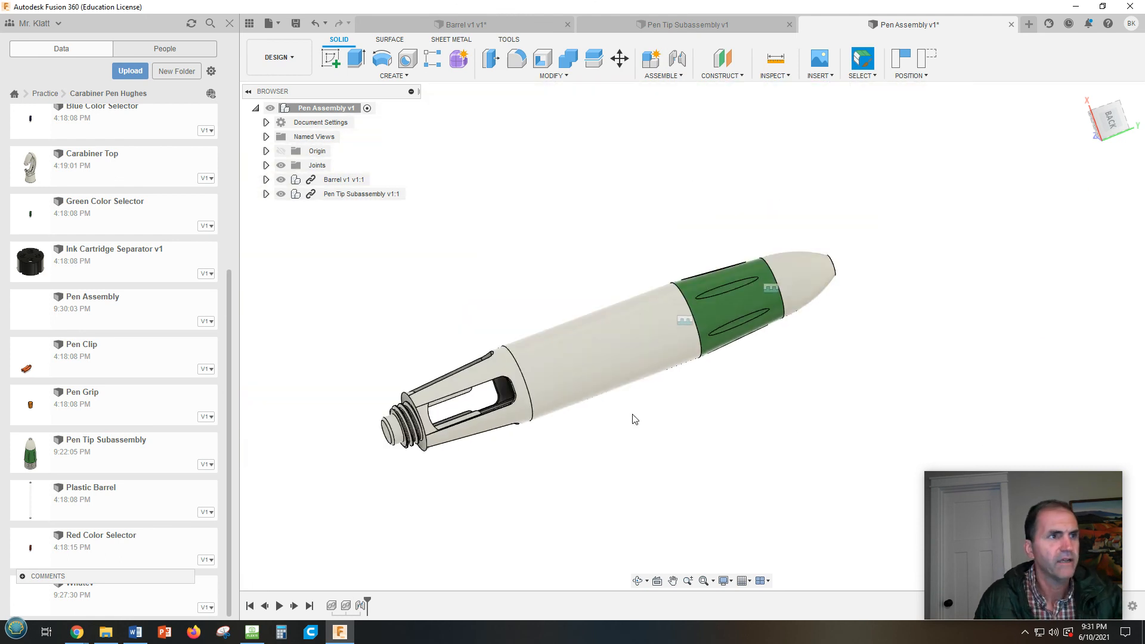
middle_click_drag(537, 434, 656, 244, "shift")
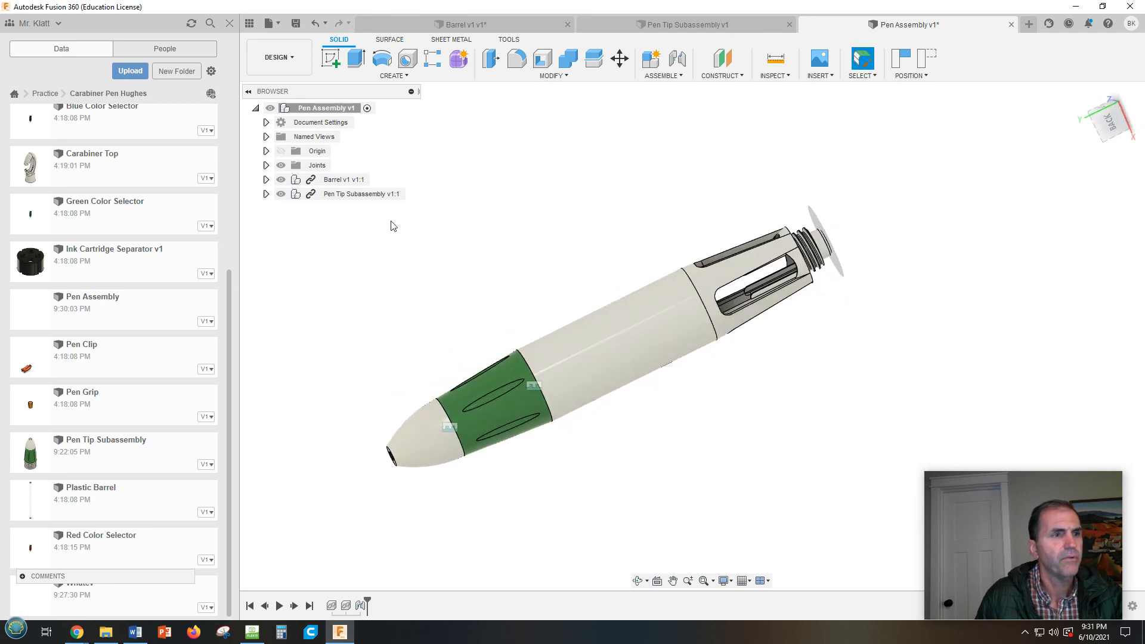
left_click(229, 23)
scroll(533, 399, "up", 4)
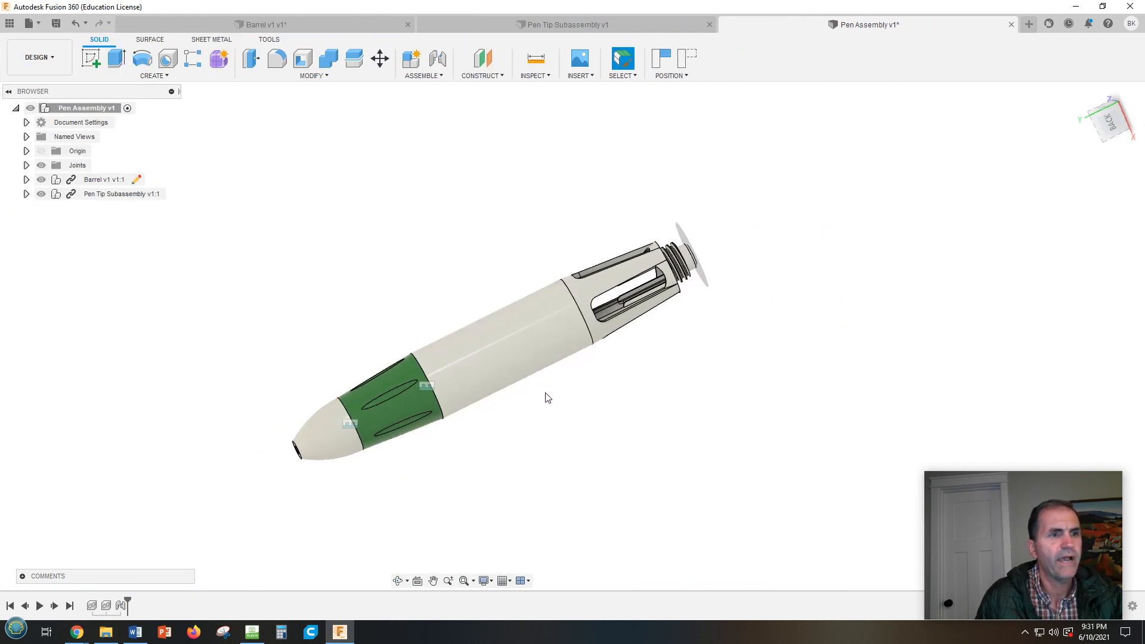
middle_click_drag(524, 402, 603, 394)
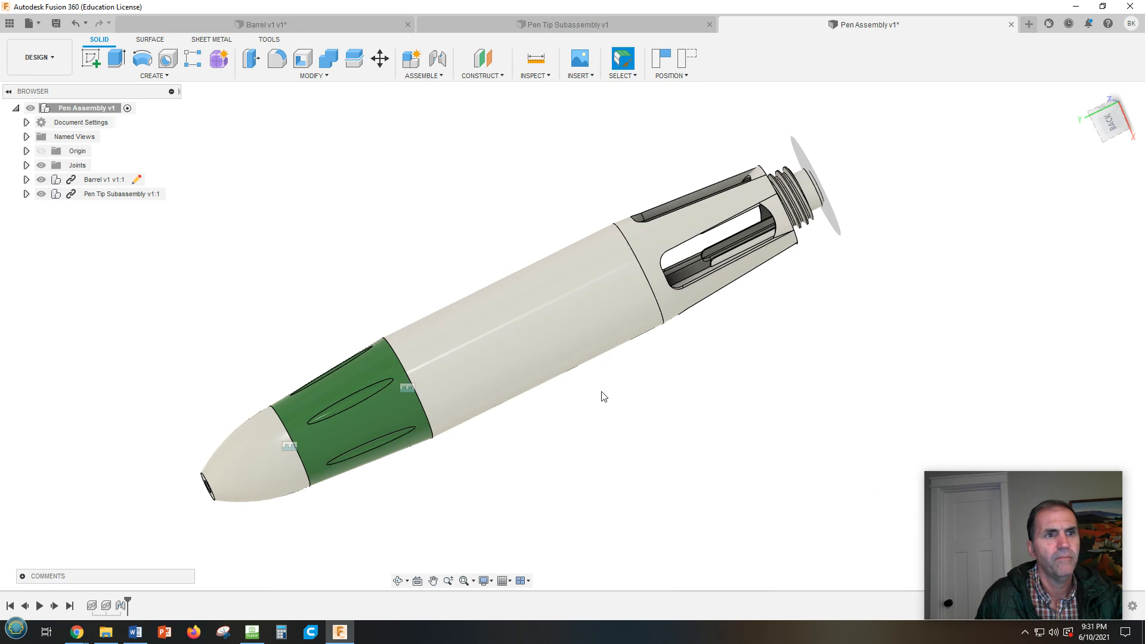
middle_click_drag(660, 350, 636, 373, "shift")
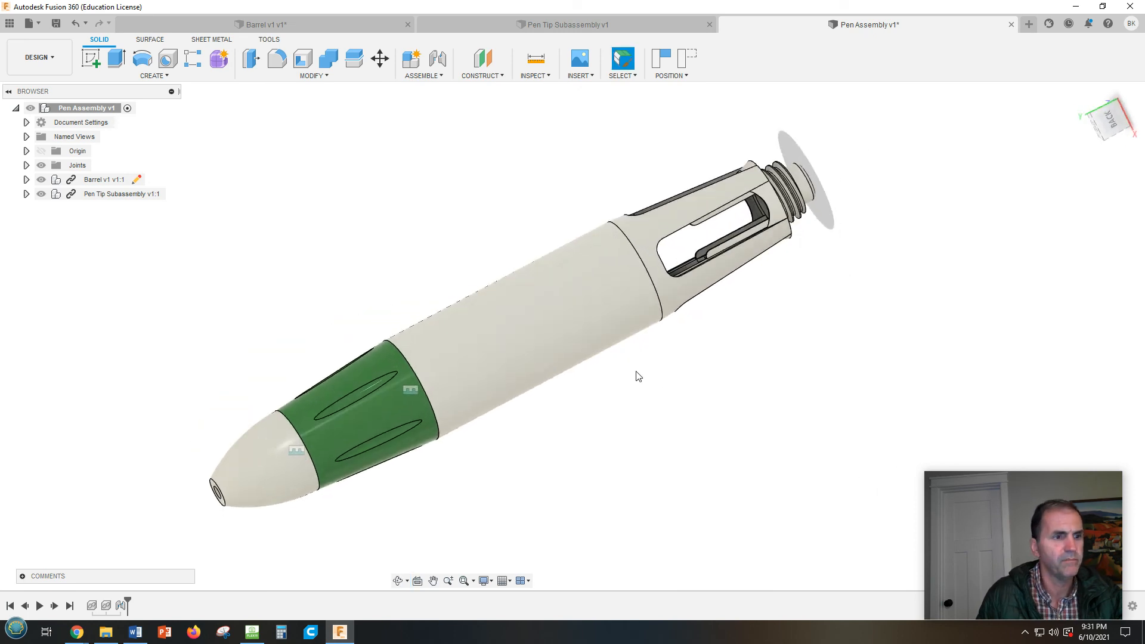
Examine the grip and threads in the Pen Tip Subassembly design and return to the Pen Assembly design.
left_click(583, 27)
scroll(577, 395, "up", 5)
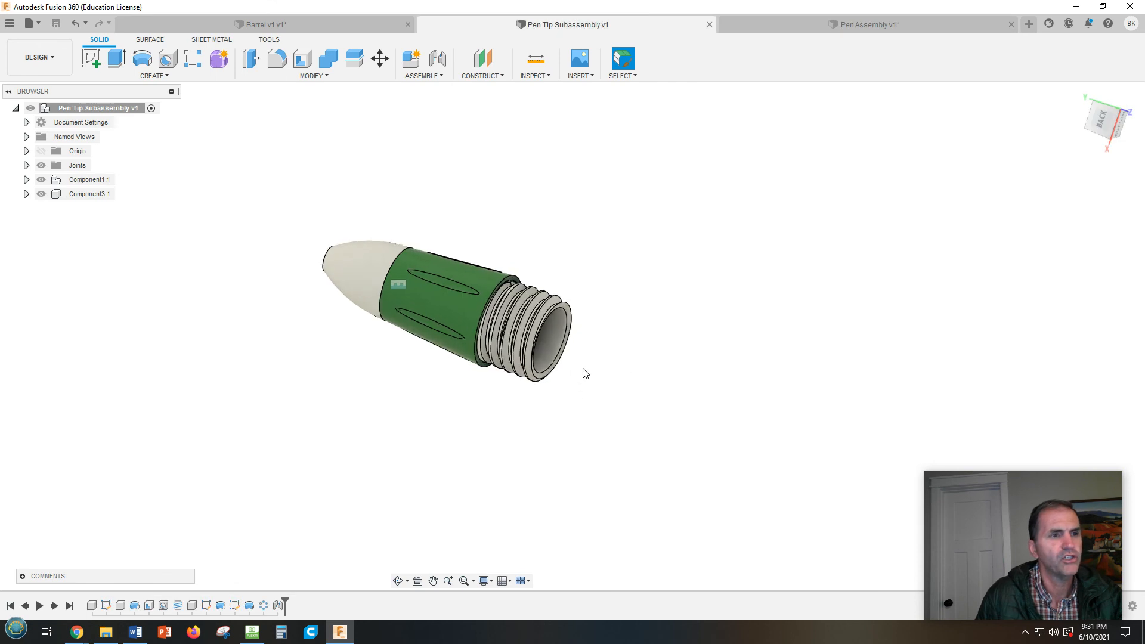
middle_click_drag(616, 365, 513, 328)
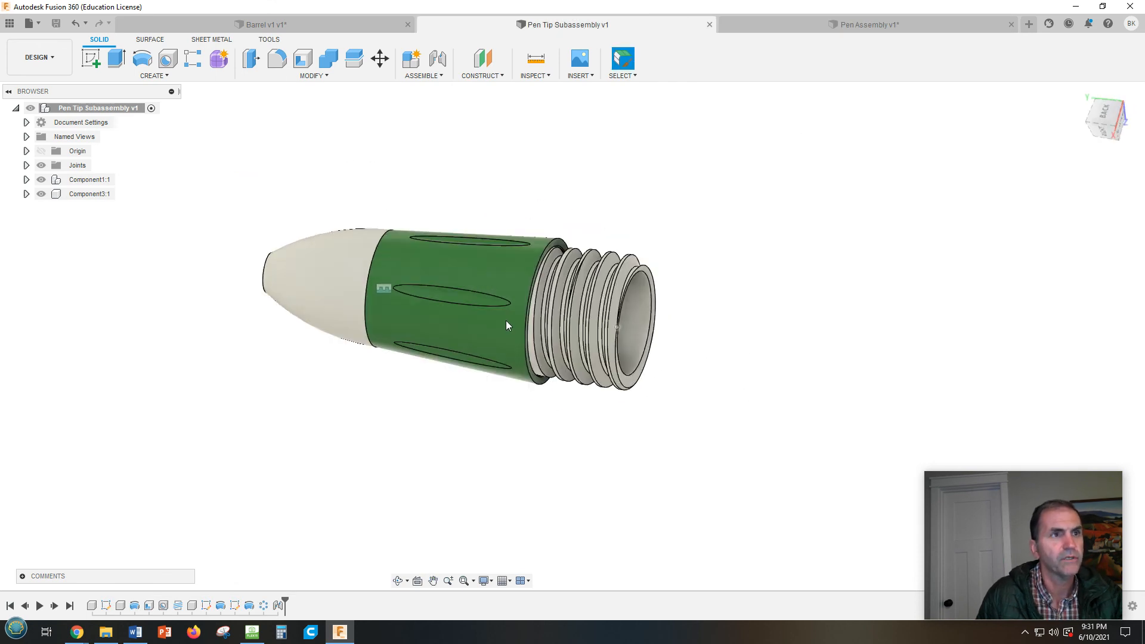
left_click(876, 26)
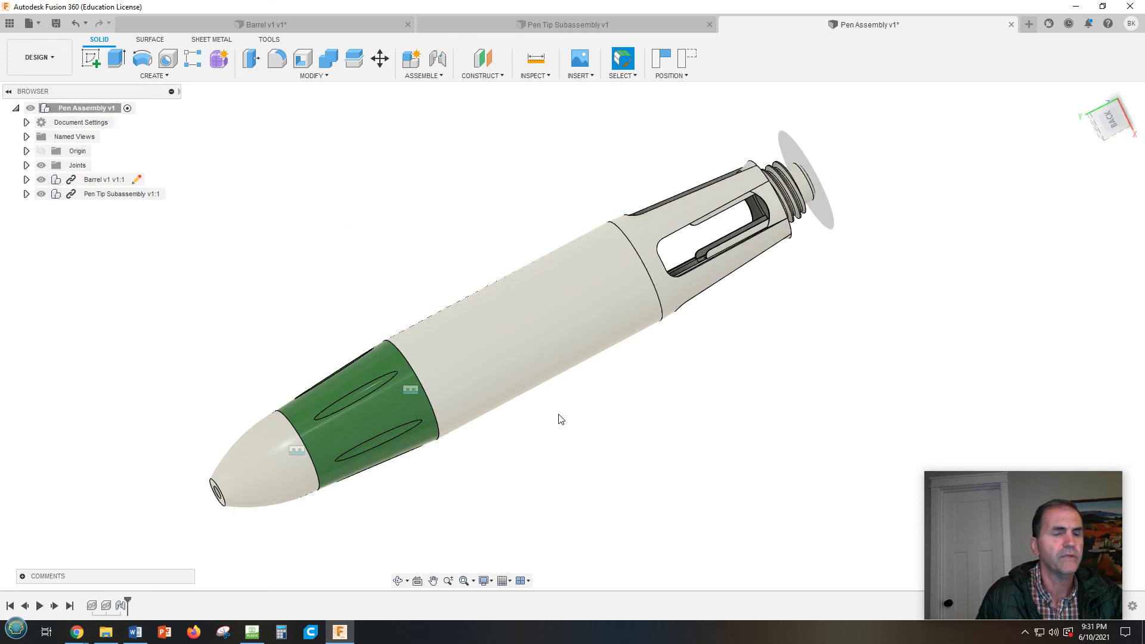